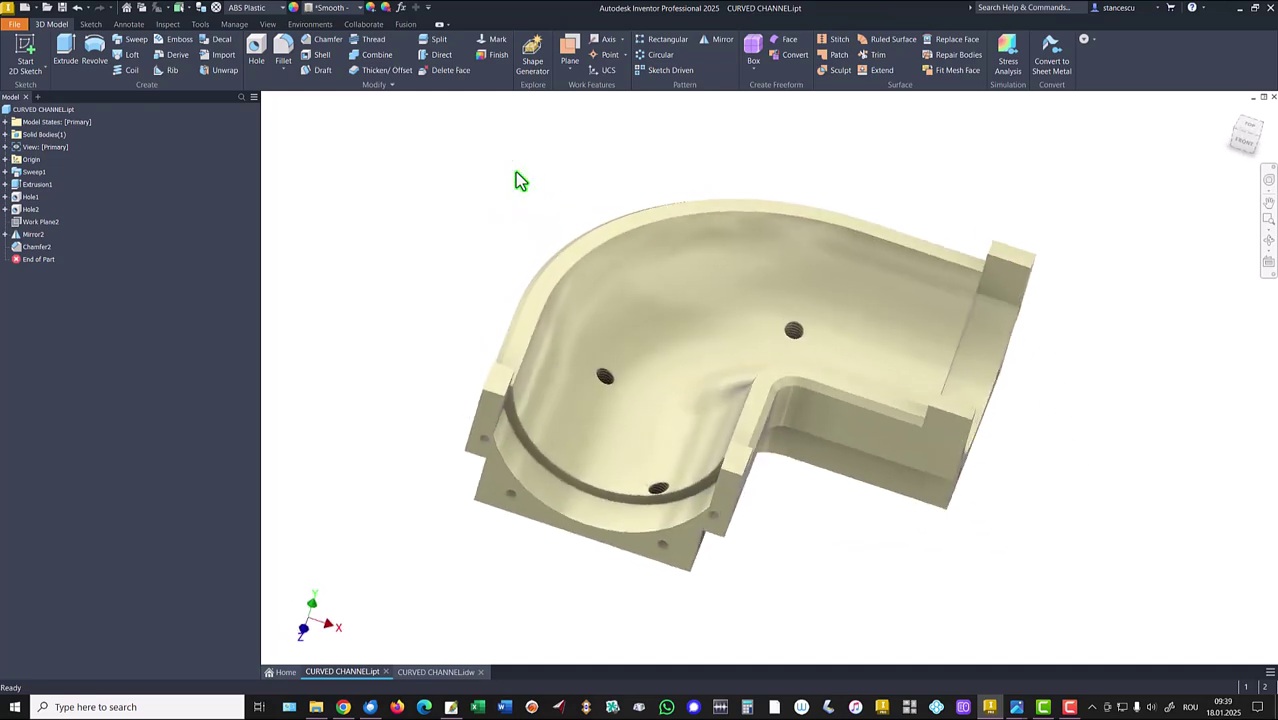
# - Return the part to its home view and show the CURVED CHANNEL.idw drawing with Volume = 702624,722 mm^3
pyautogui.press('F6')
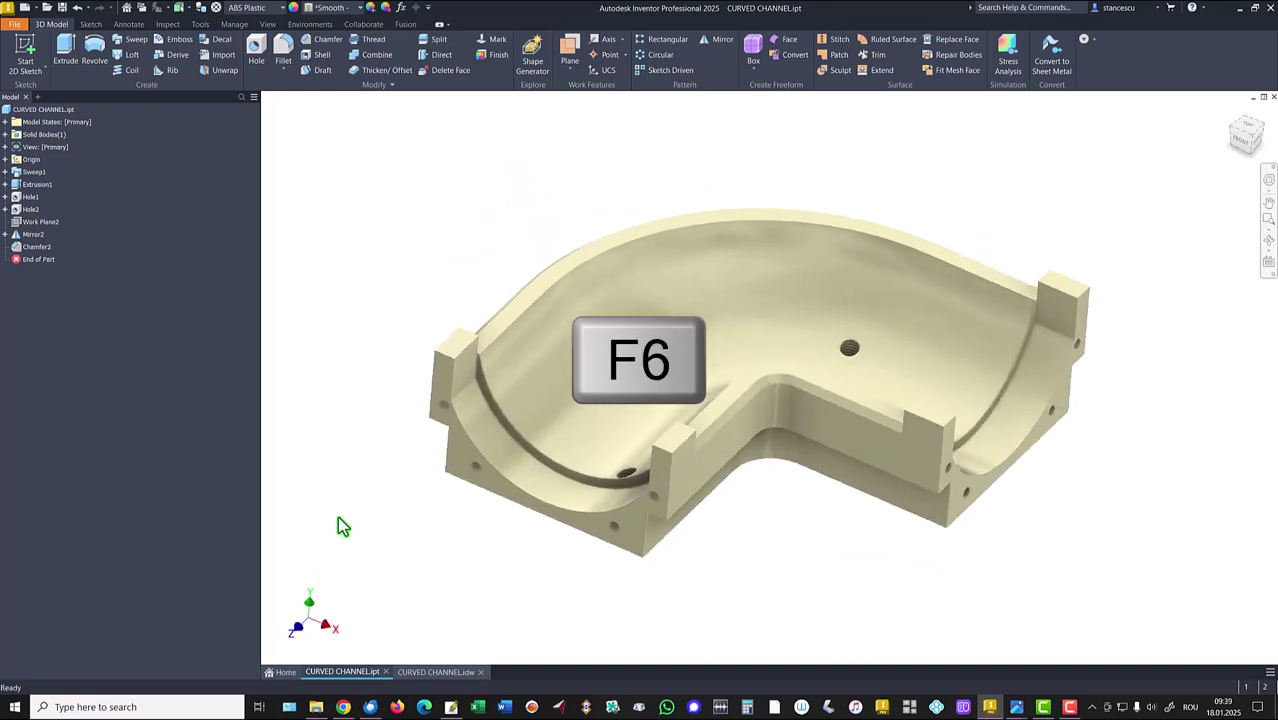
pyautogui.click(403, 674)
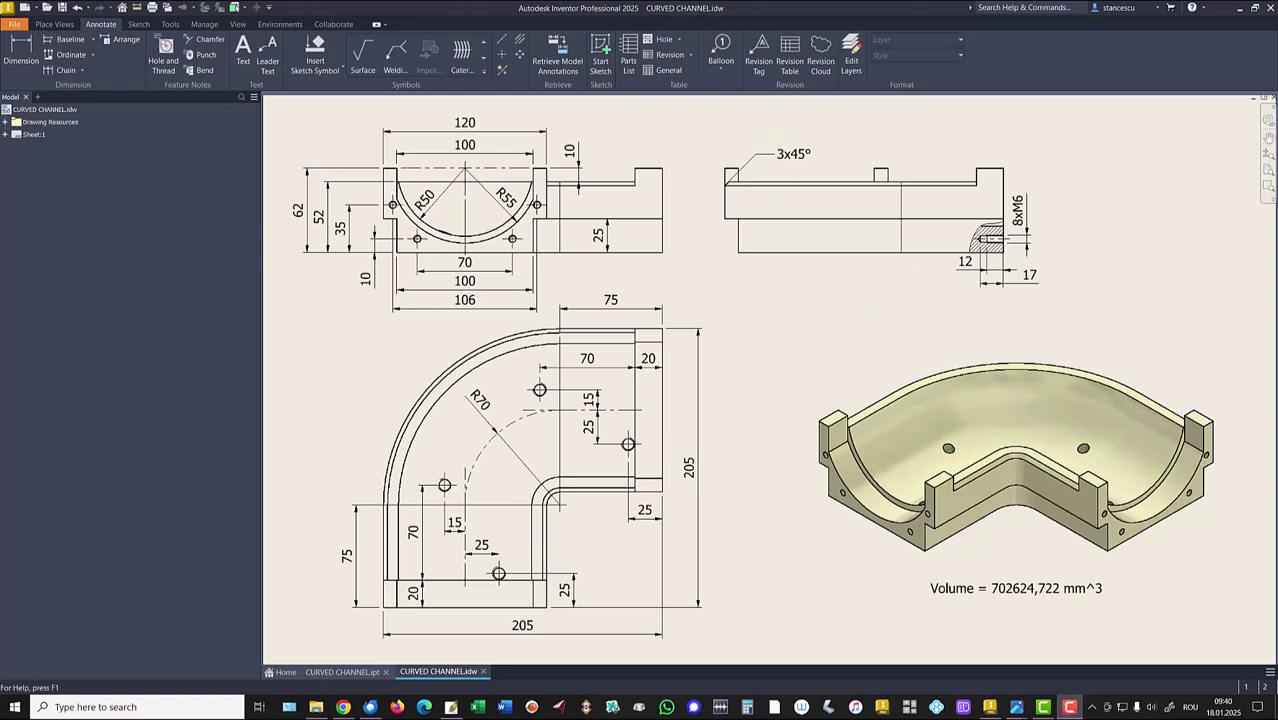
pyautogui.click(465, 126)
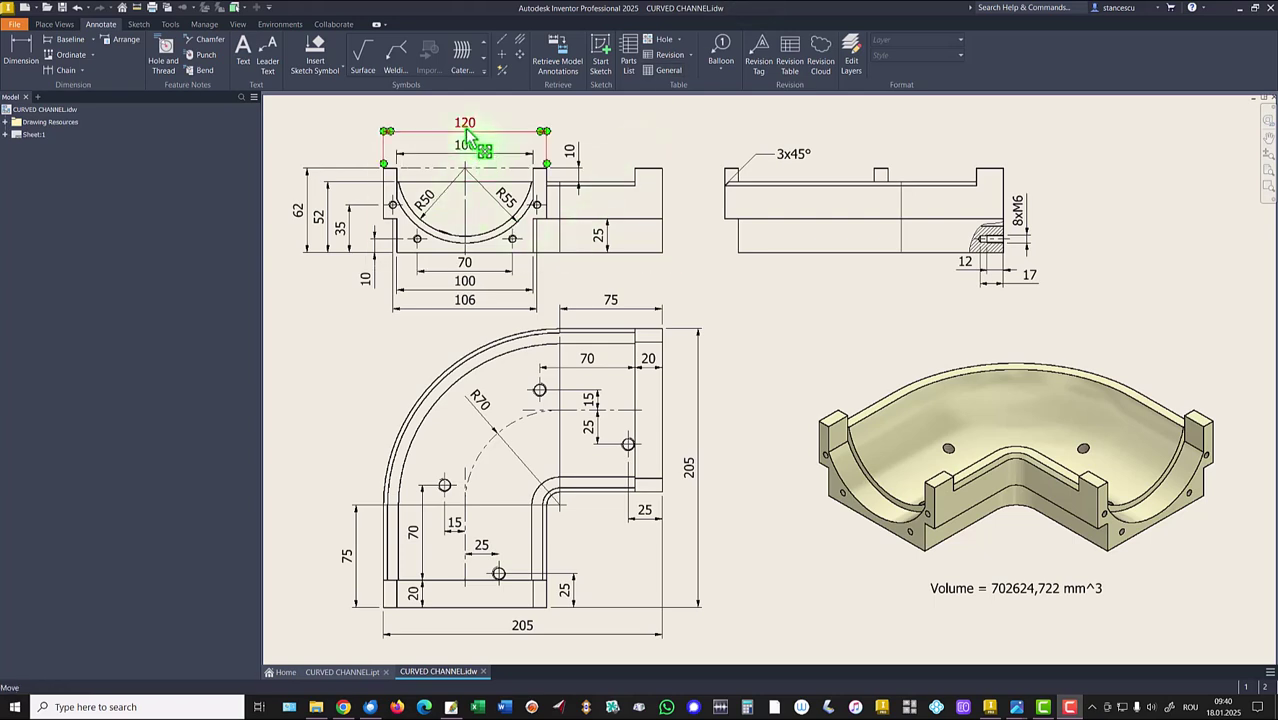
pyautogui.click(462, 289)
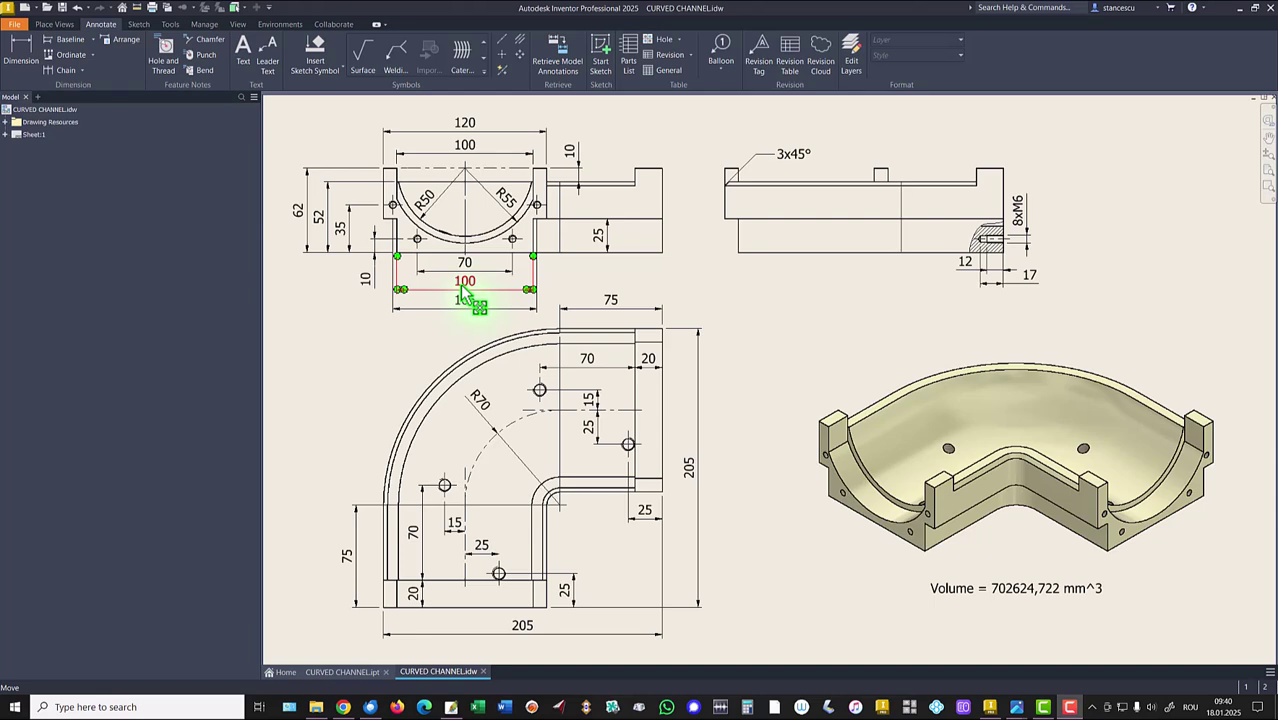
pyautogui.moveTo(462, 289)
pyautogui.mouseDown()
pyautogui.moveTo(465, 305)
pyautogui.moveTo(464, 291)
pyautogui.mouseUp()
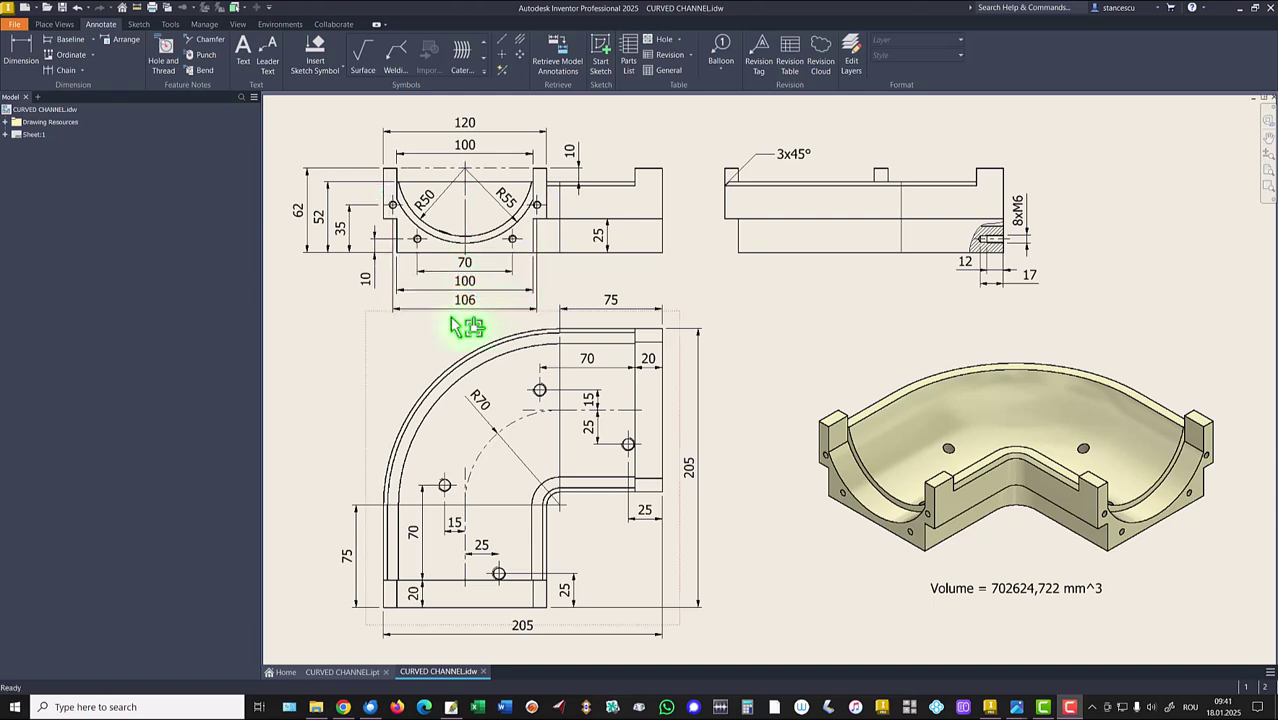
pyautogui.click(371, 277)
pyautogui.moveTo(362, 257); pyautogui.dragTo(512, 240)
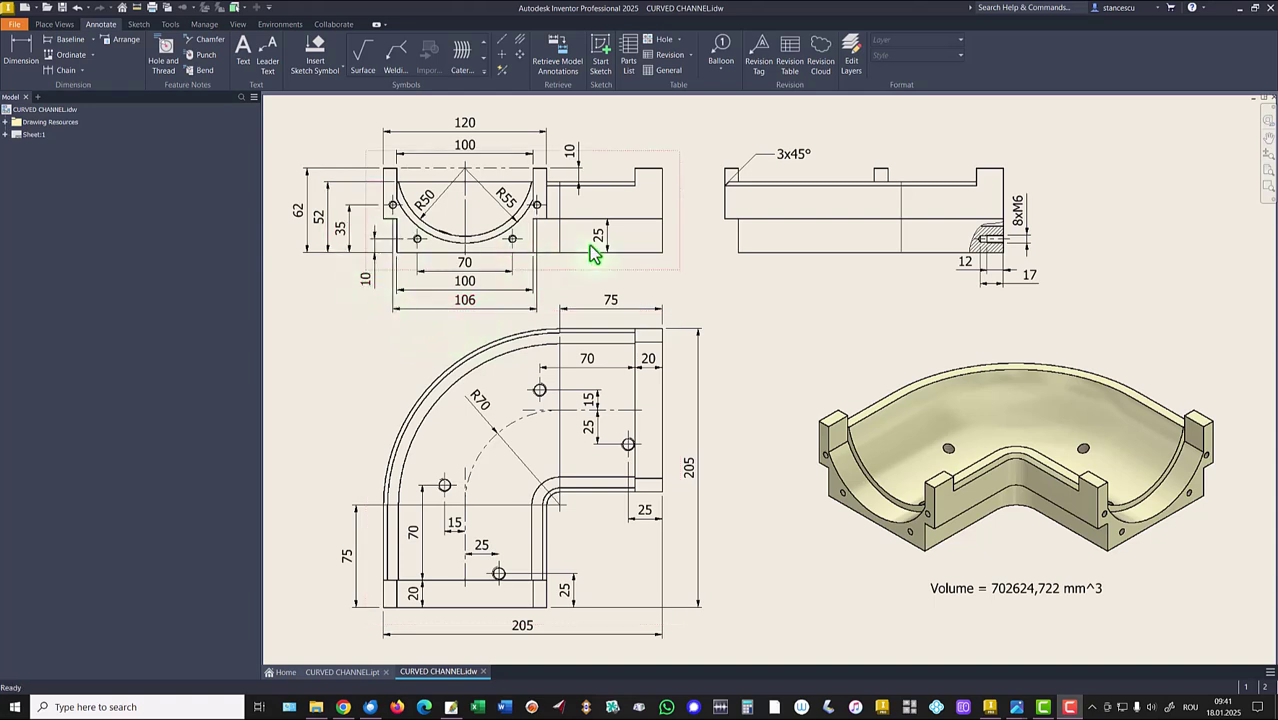
pyautogui.click(603, 250)
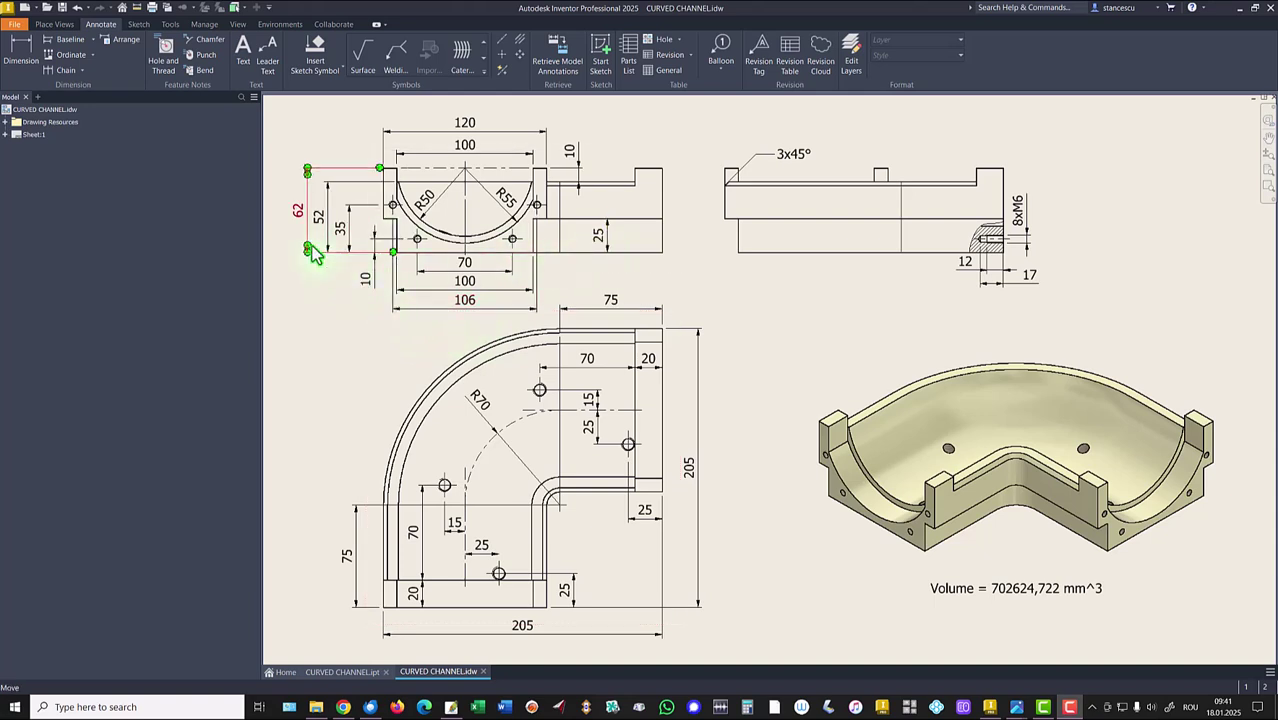
pyautogui.click(305, 212)
pyautogui.moveTo(302, 205); pyautogui.dragTo(326, 232)
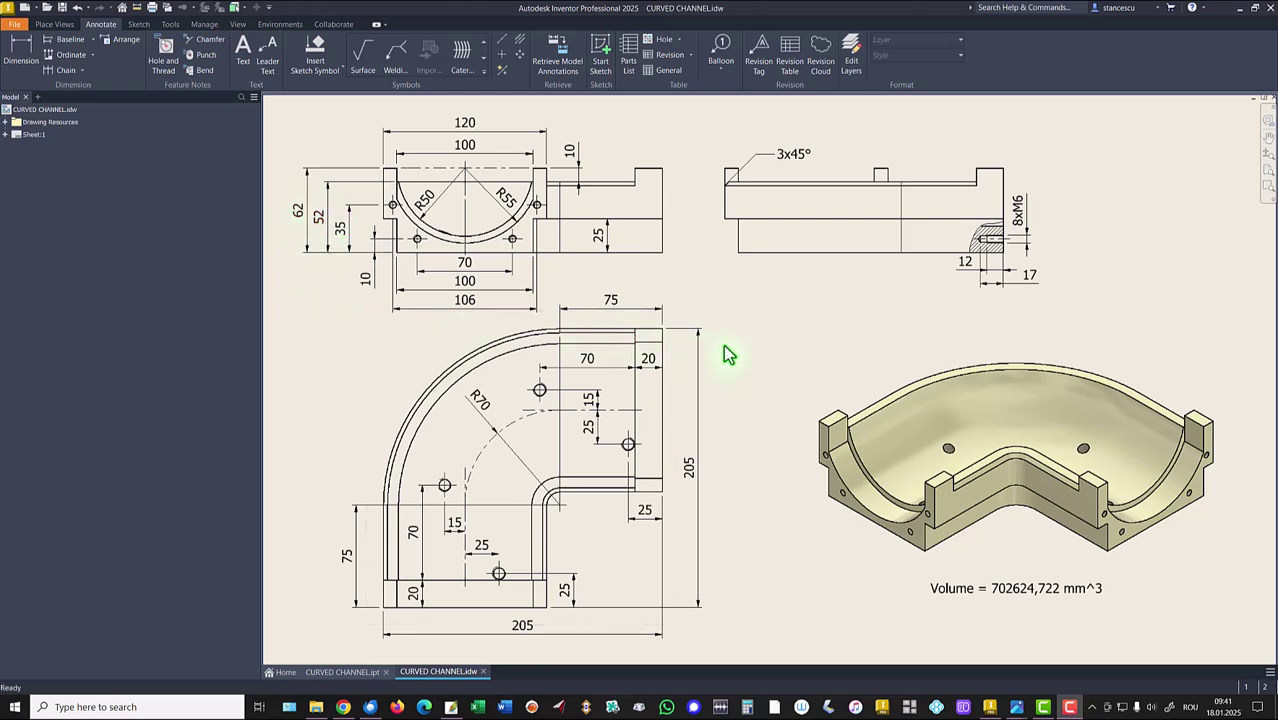
pyautogui.click(533, 156)
pyautogui.press('Escape')
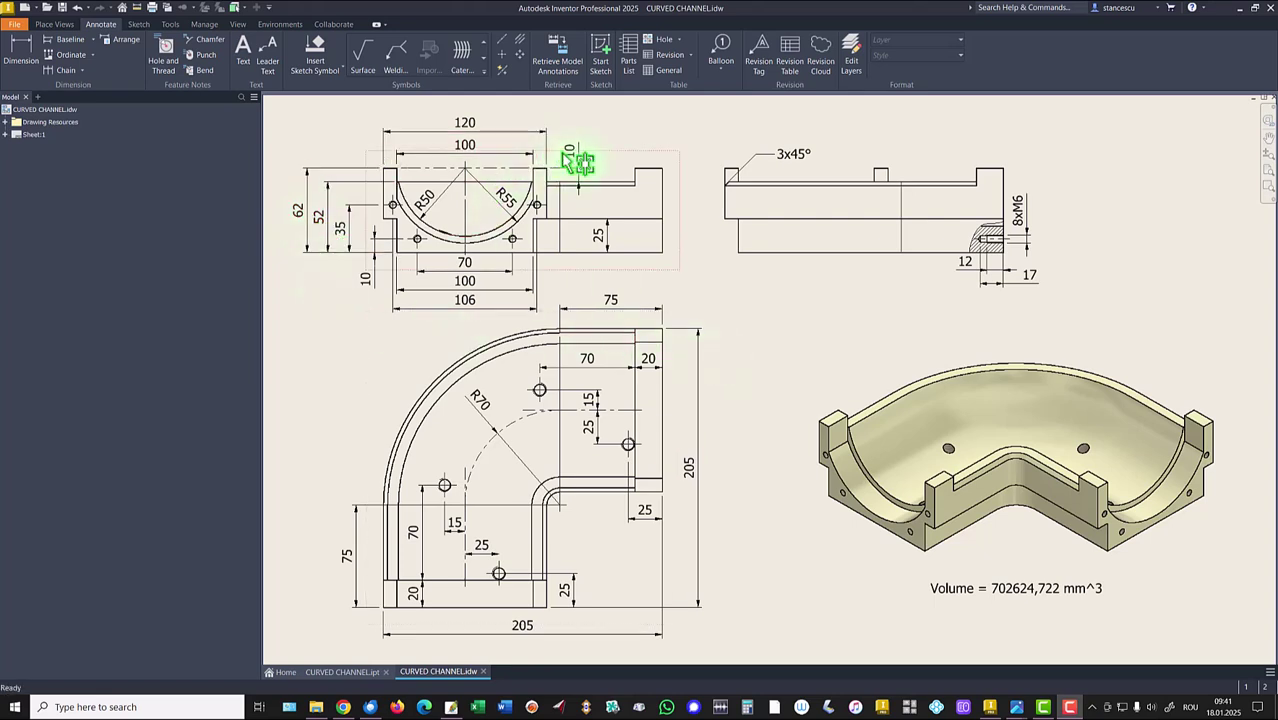
# - Create a new part from the Standard (mm).ipt template and start a 2D sketch on the XY plane
pyautogui.click(395, 387)
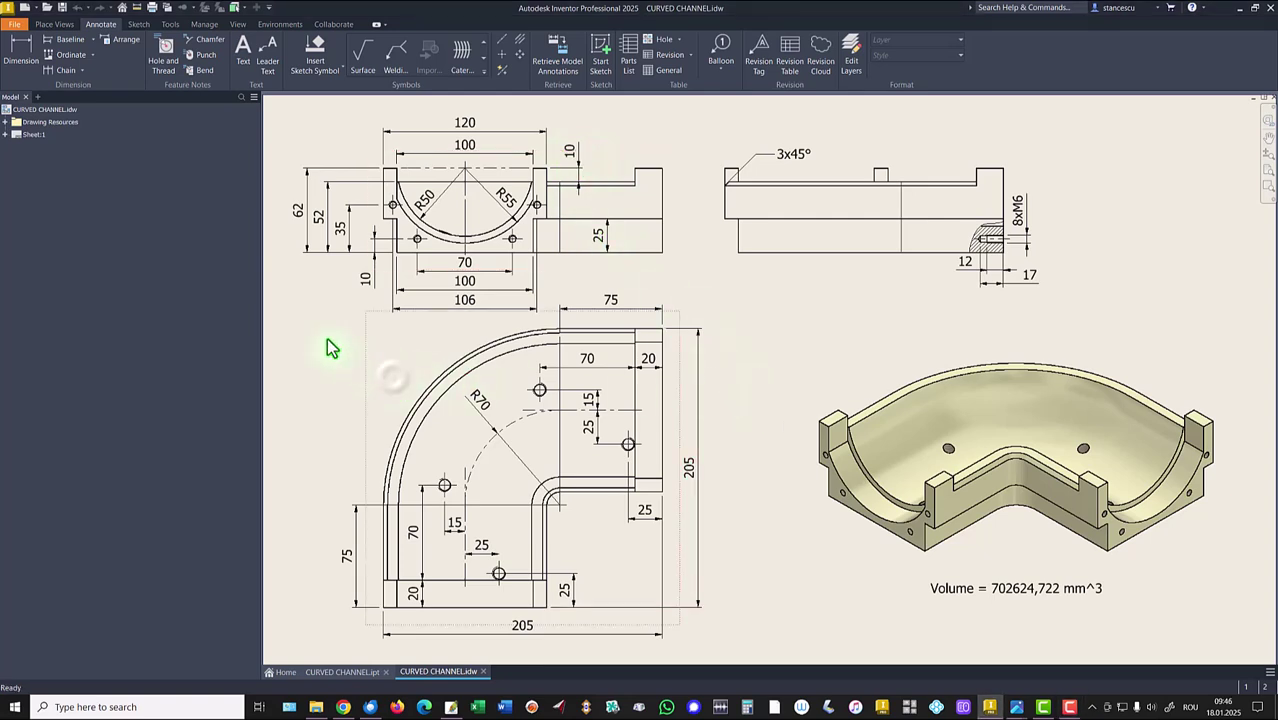
pyautogui.click(24, 14)
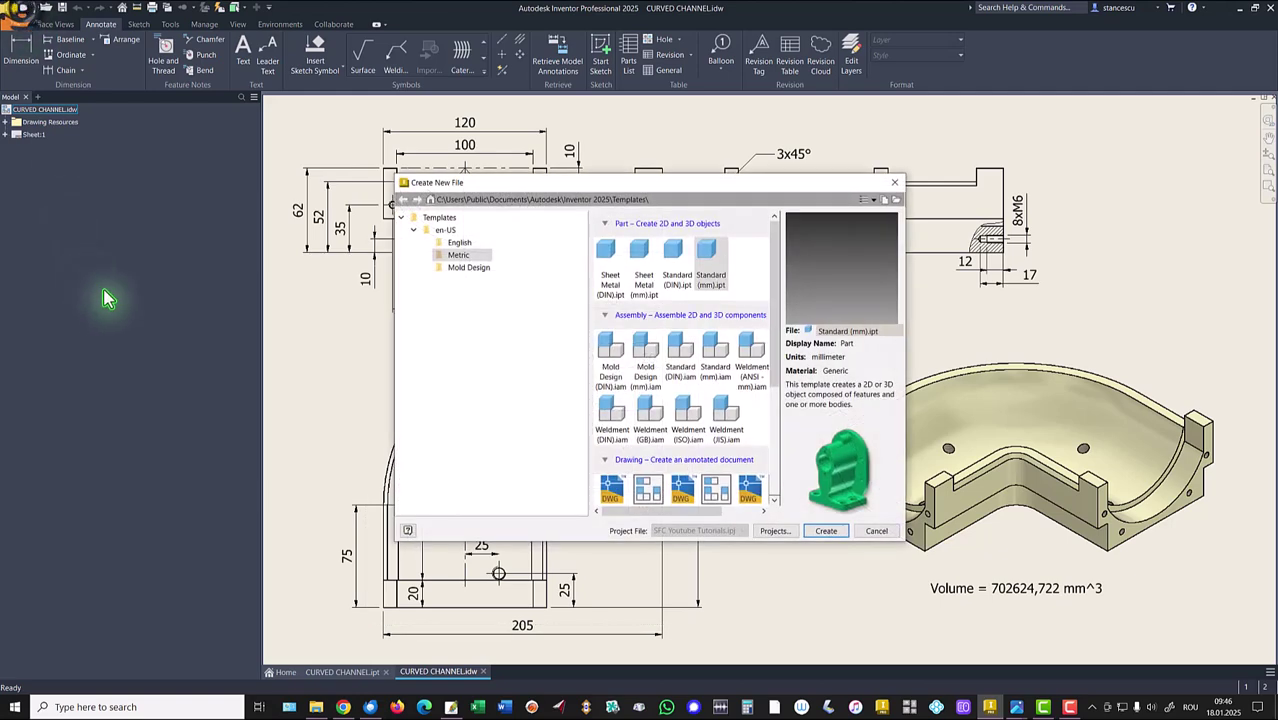
pyautogui.doubleClick(714, 259)
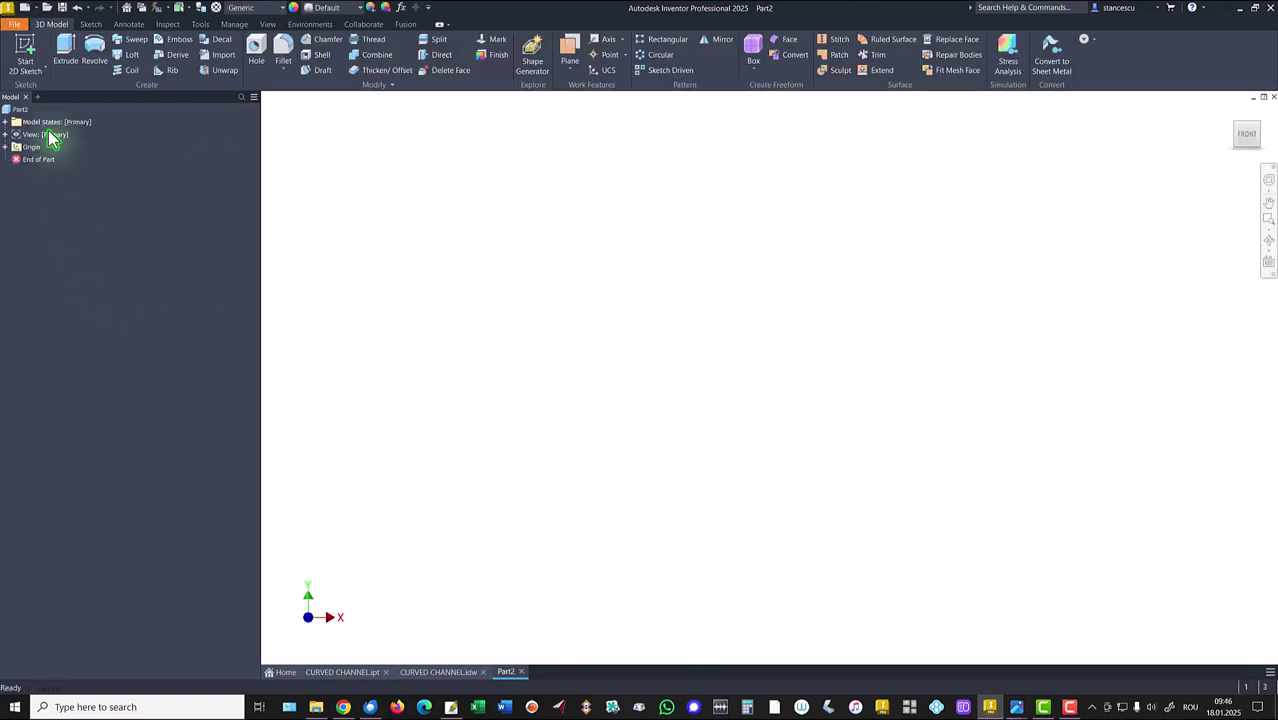
pyautogui.click(27, 60)
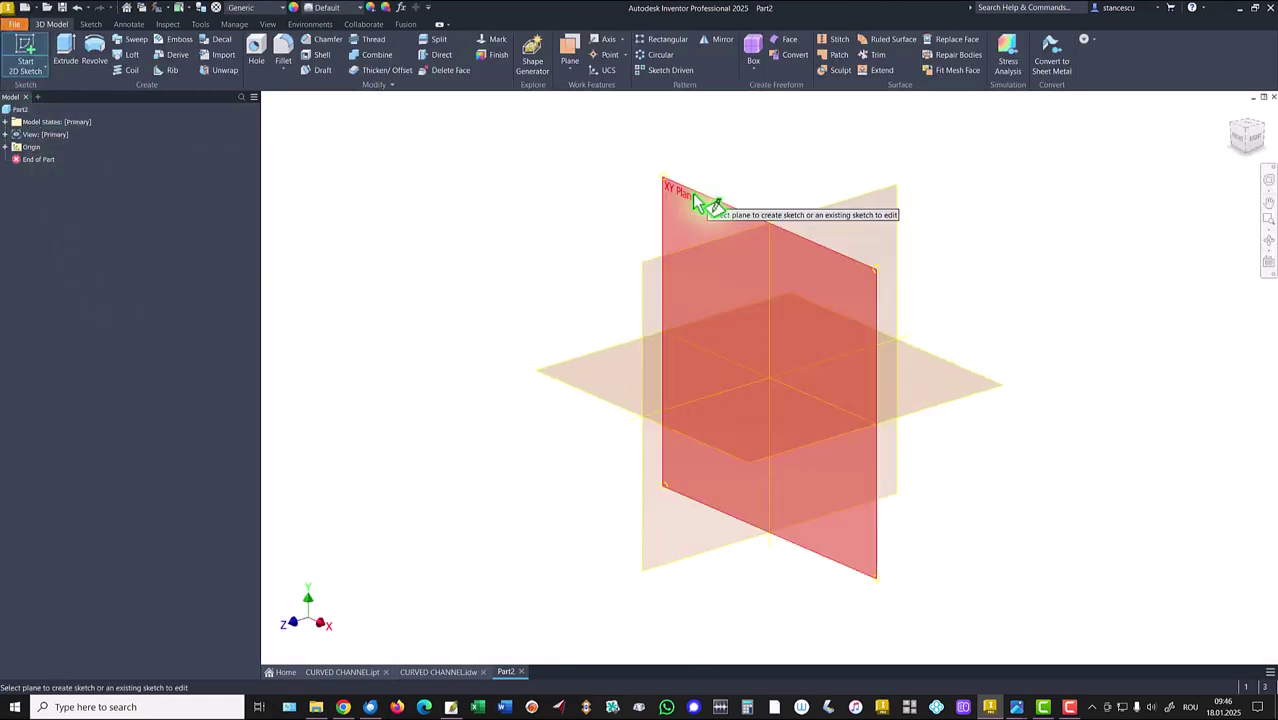
pyautogui.click(695, 197)
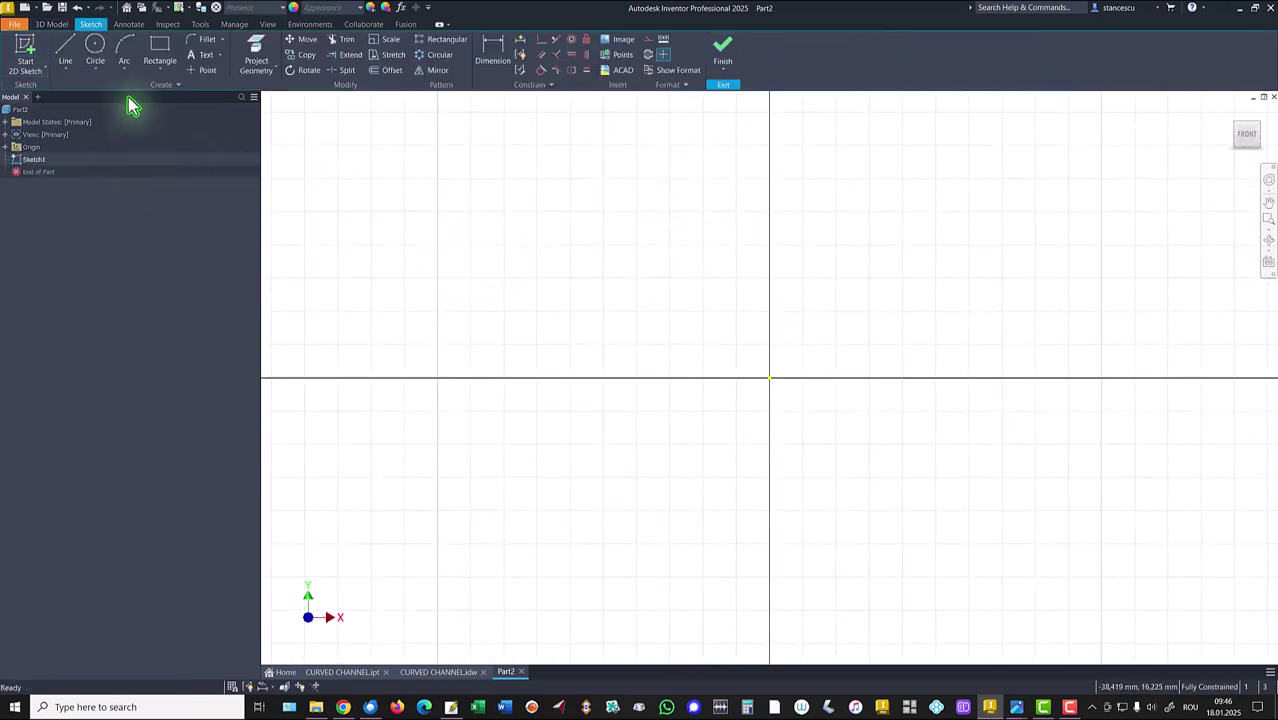
# - Draw a 50 mm radius circle centred on the sketch origin
pyautogui.click(95, 47)
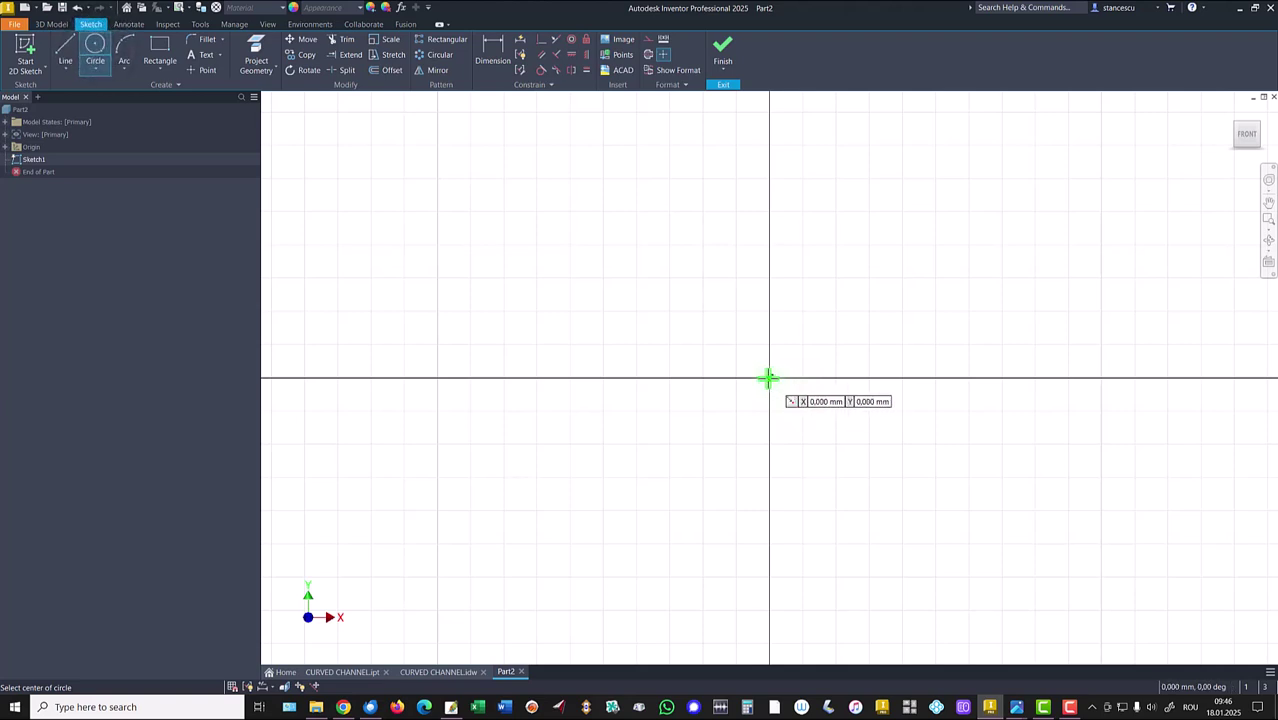
pyautogui.click(769, 378)
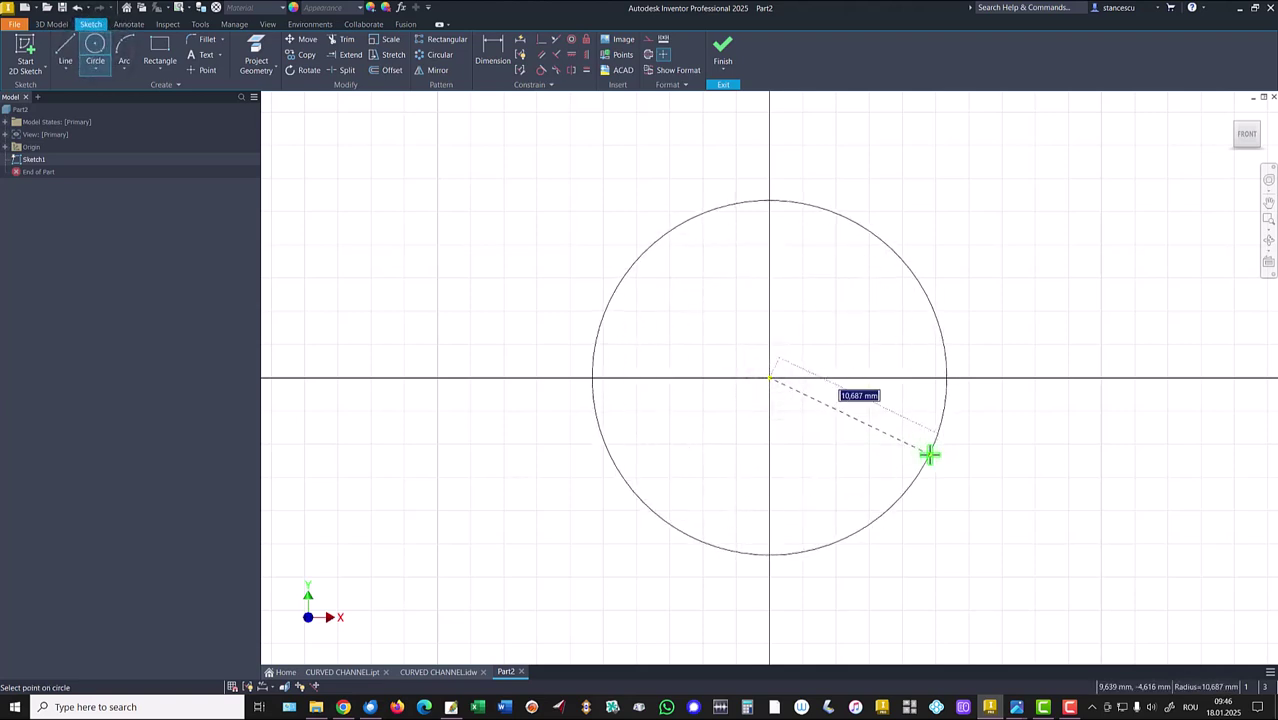
pyautogui.write('50')
pyautogui.press('Return')
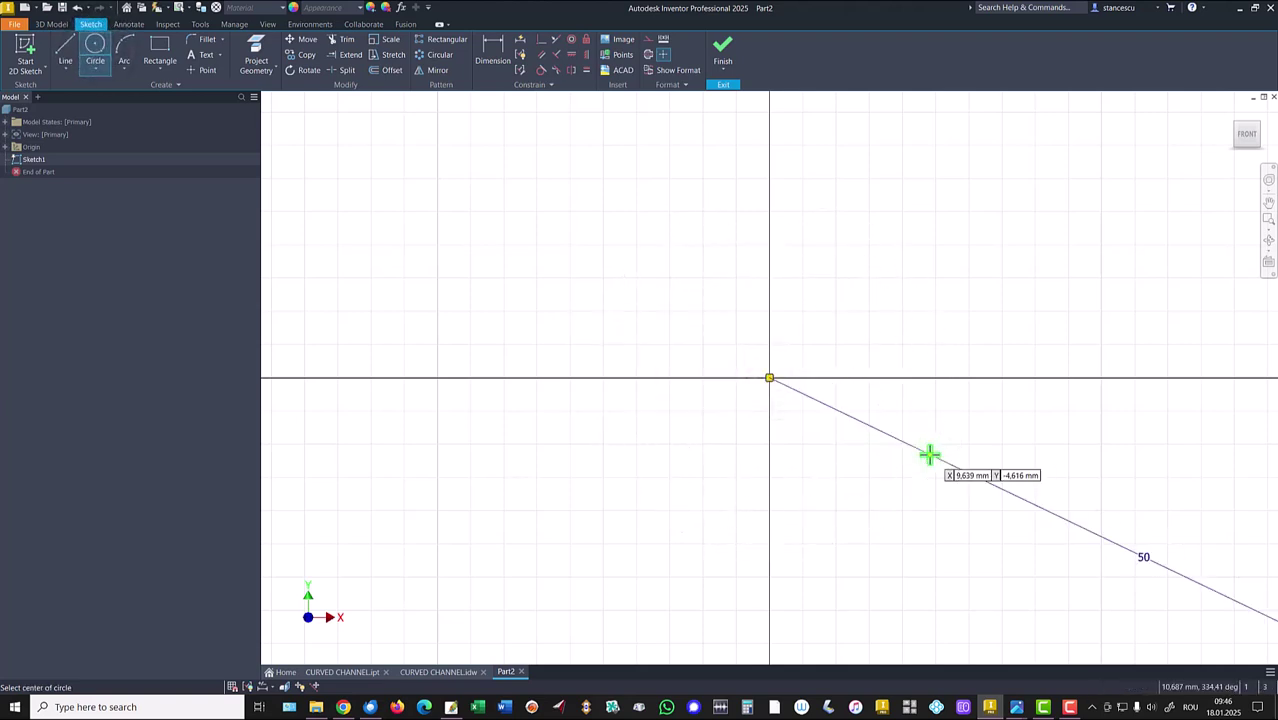
pyautogui.press('Home')
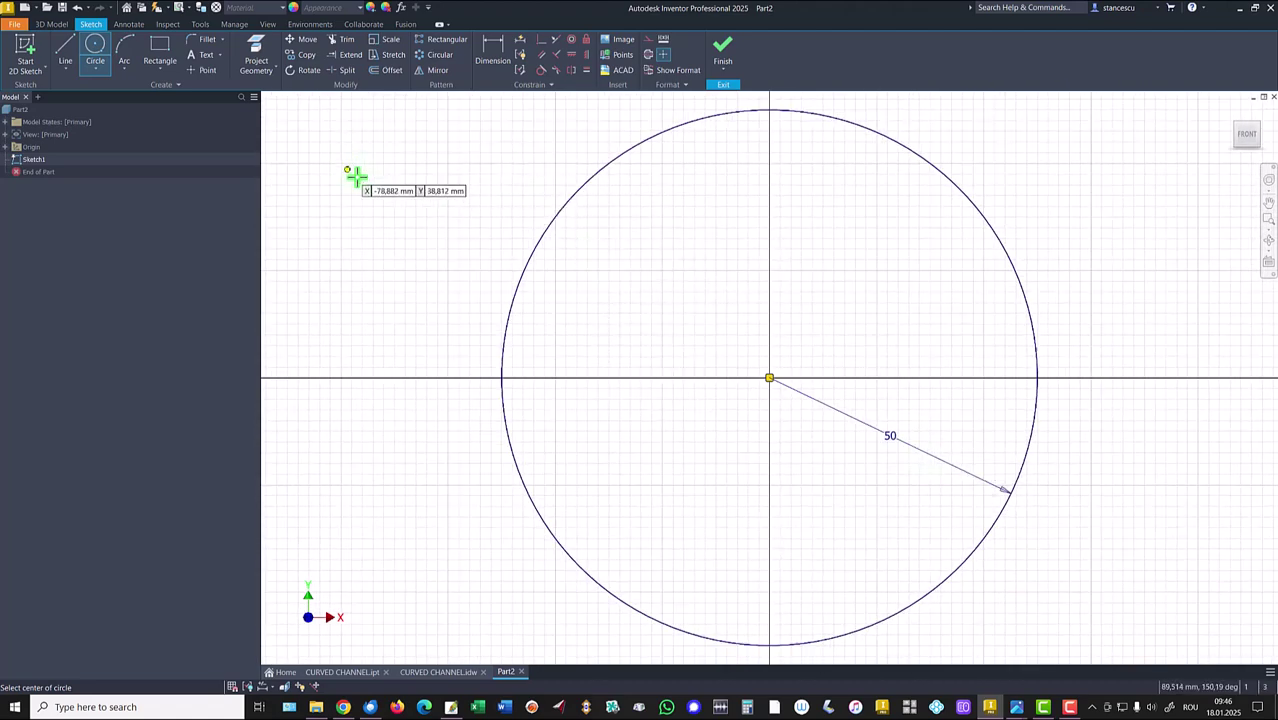
# - Draw a closed eight-line stepped outline spanning the lower half of the 50 mm circle
pyautogui.scroll(-2, 613, 322)
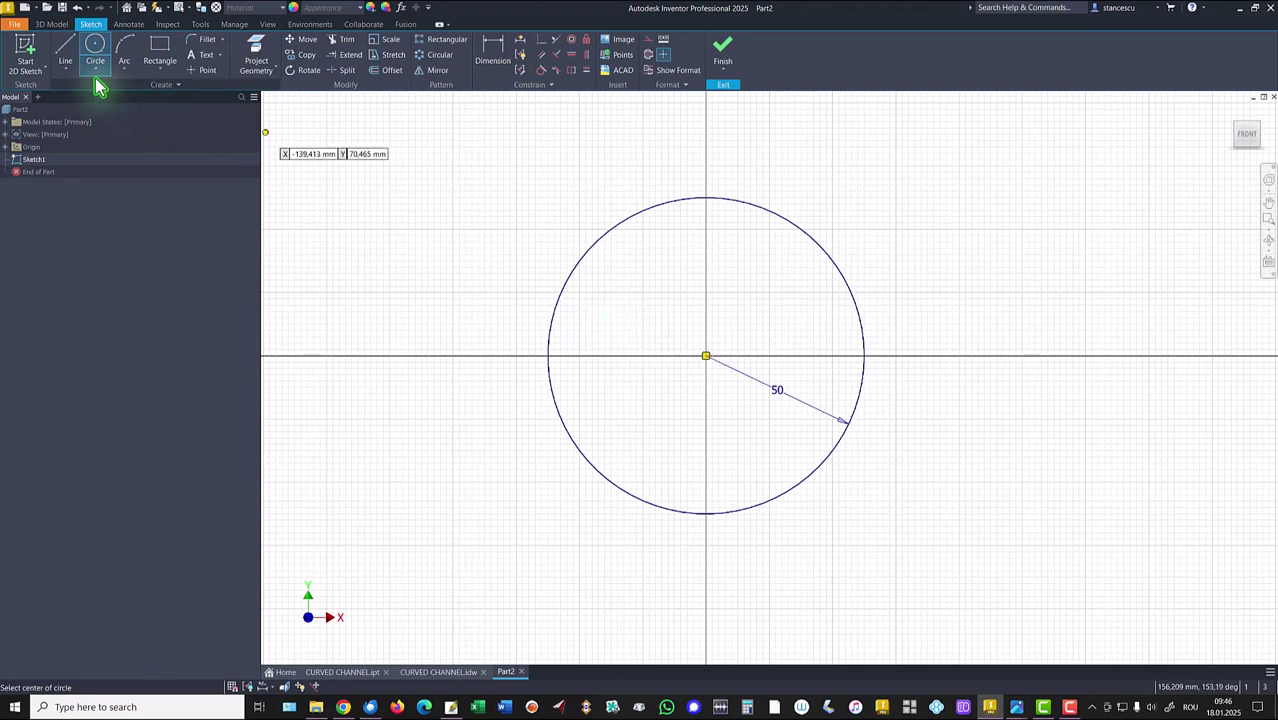
pyautogui.click(65, 50)
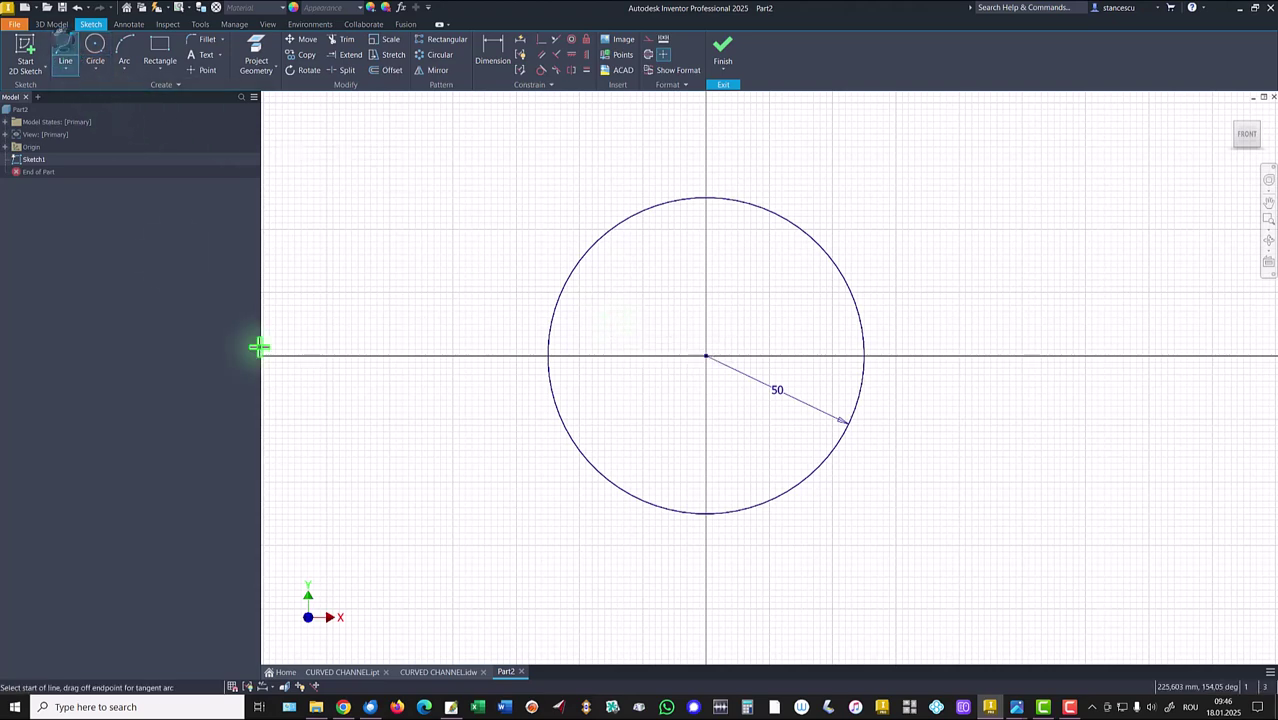
pyautogui.click(517, 386)
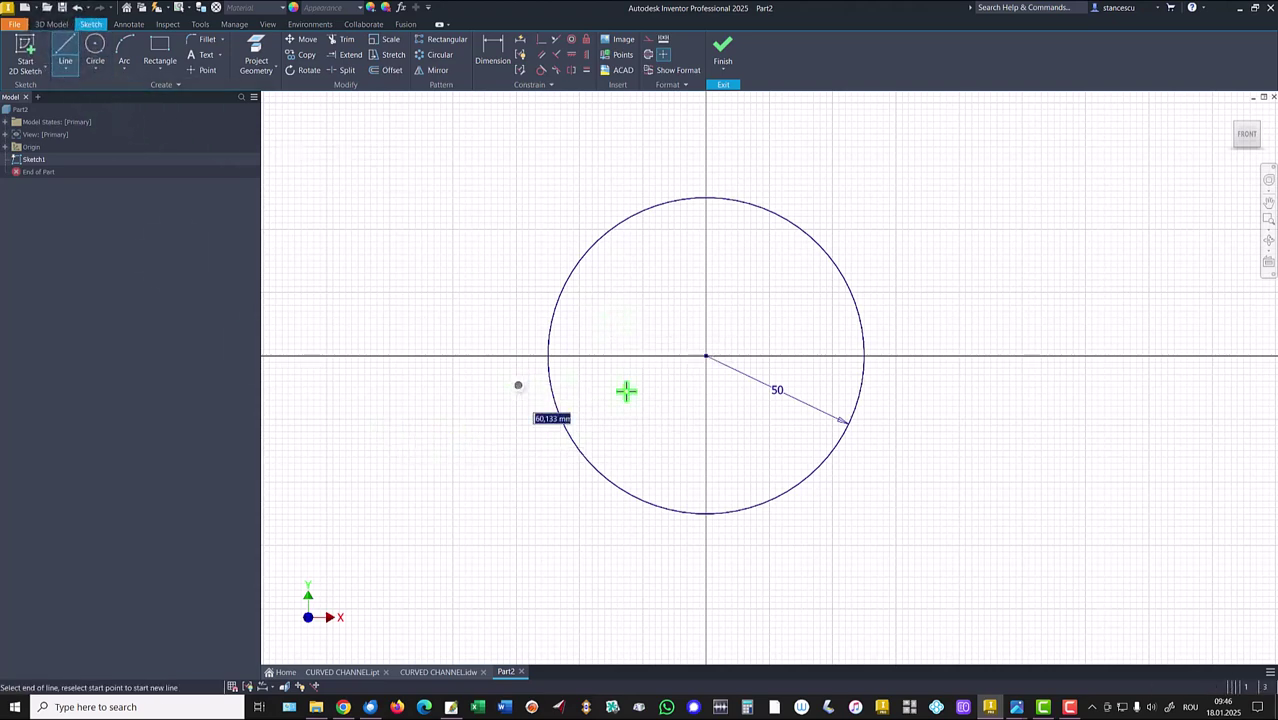
pyautogui.click(889, 387)
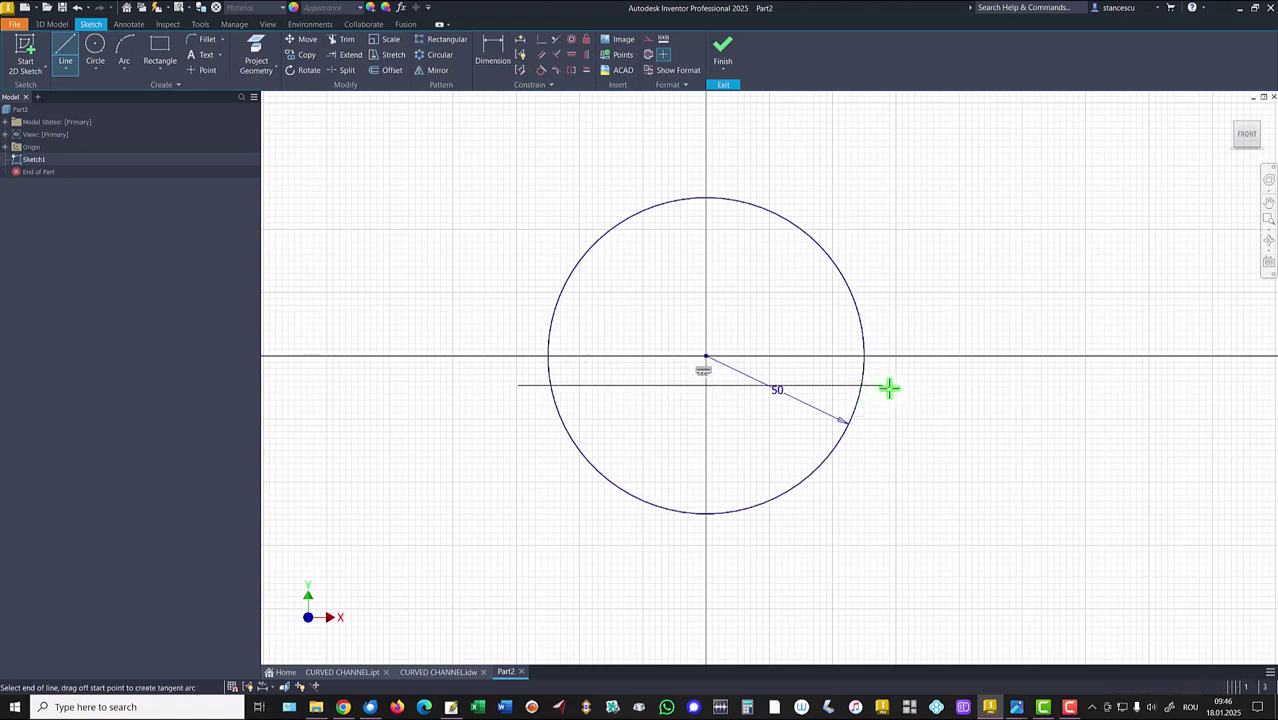
pyautogui.click(890, 461)
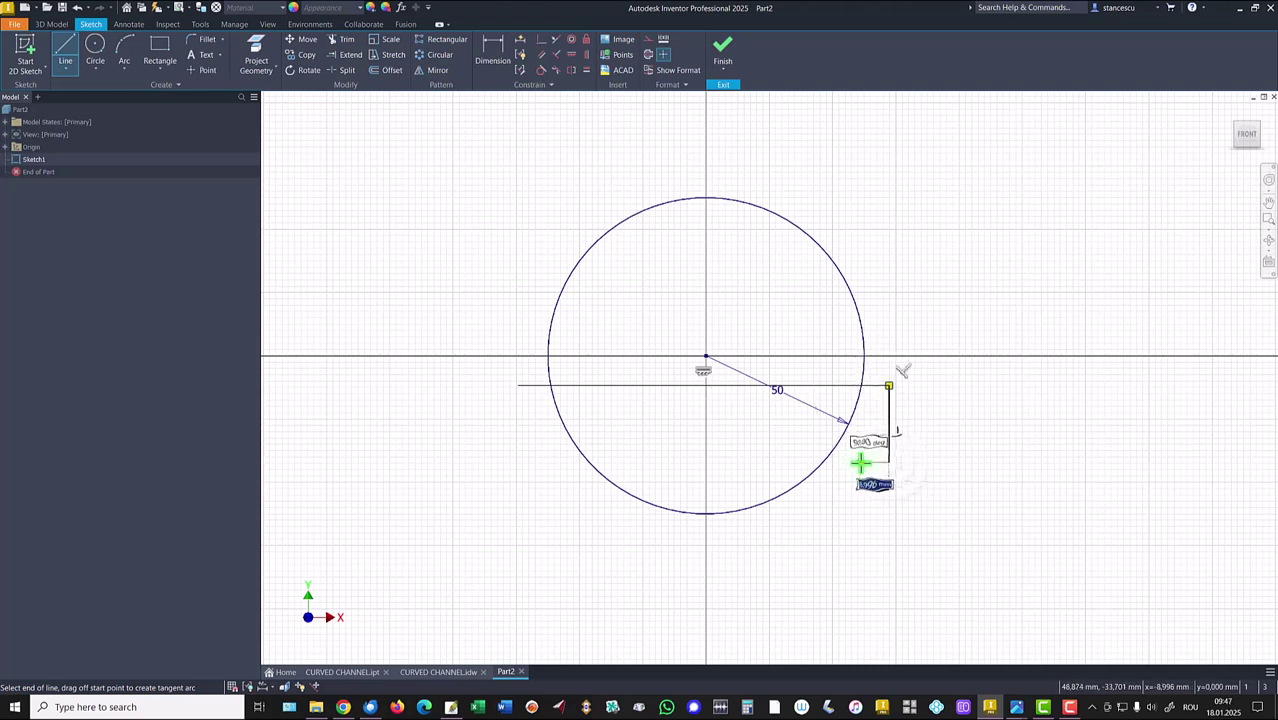
pyautogui.click(860, 462)
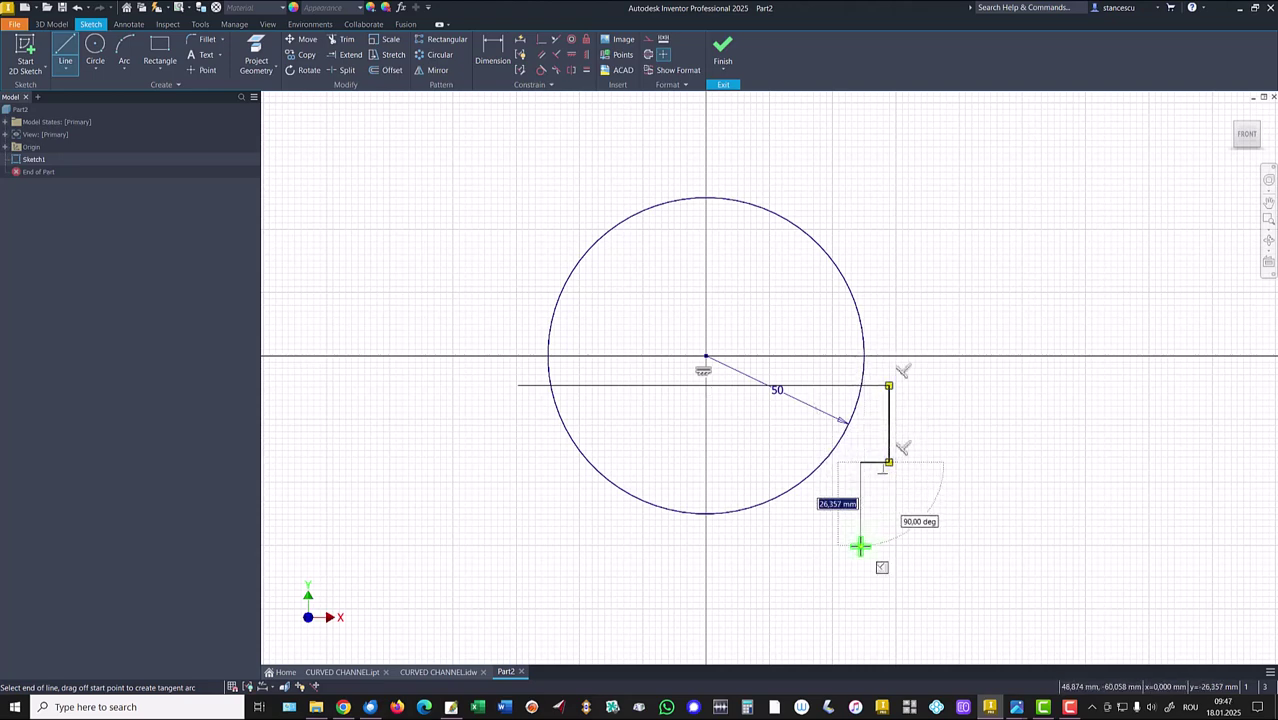
pyautogui.click(549, 545)
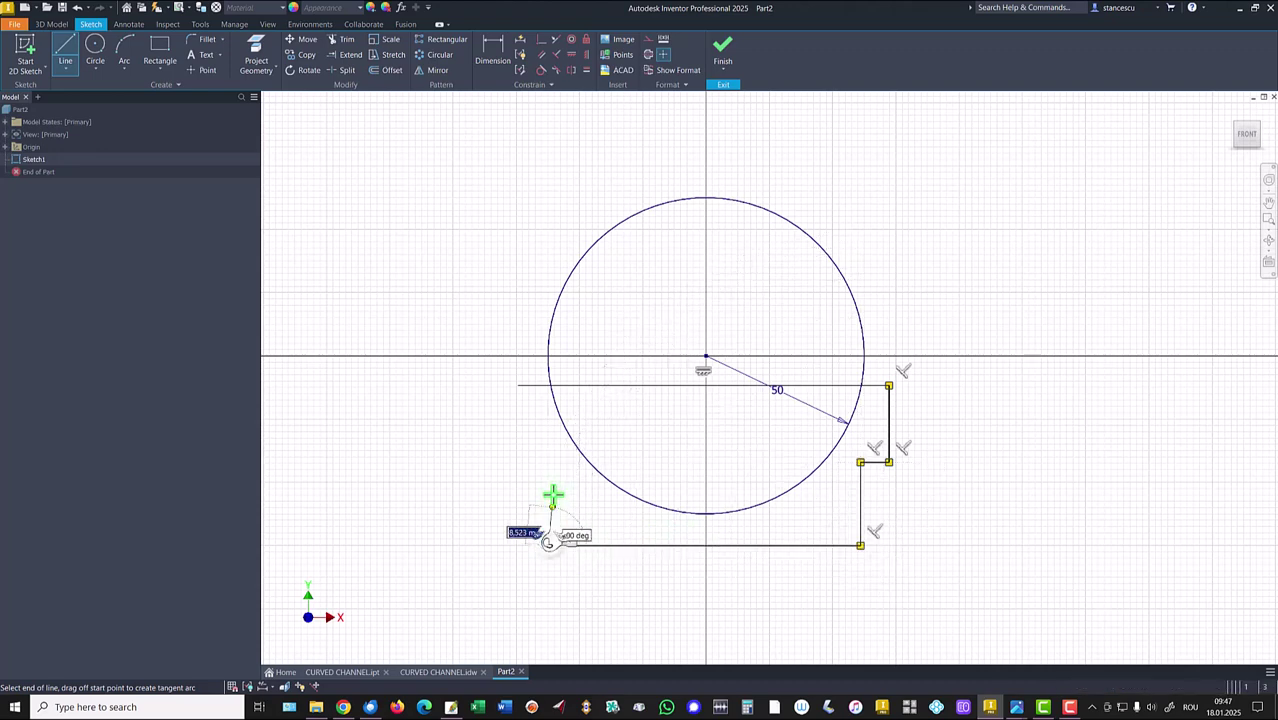
pyautogui.click(546, 443)
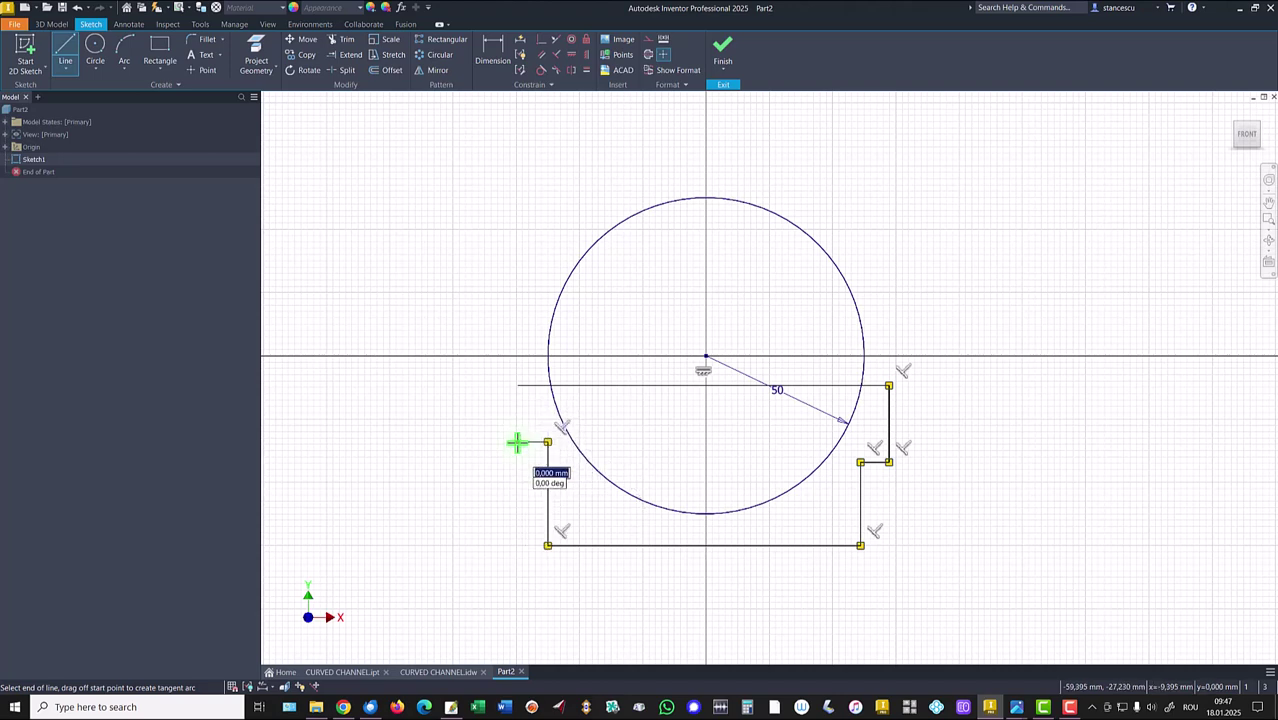
pyautogui.rightClick(465, 414)
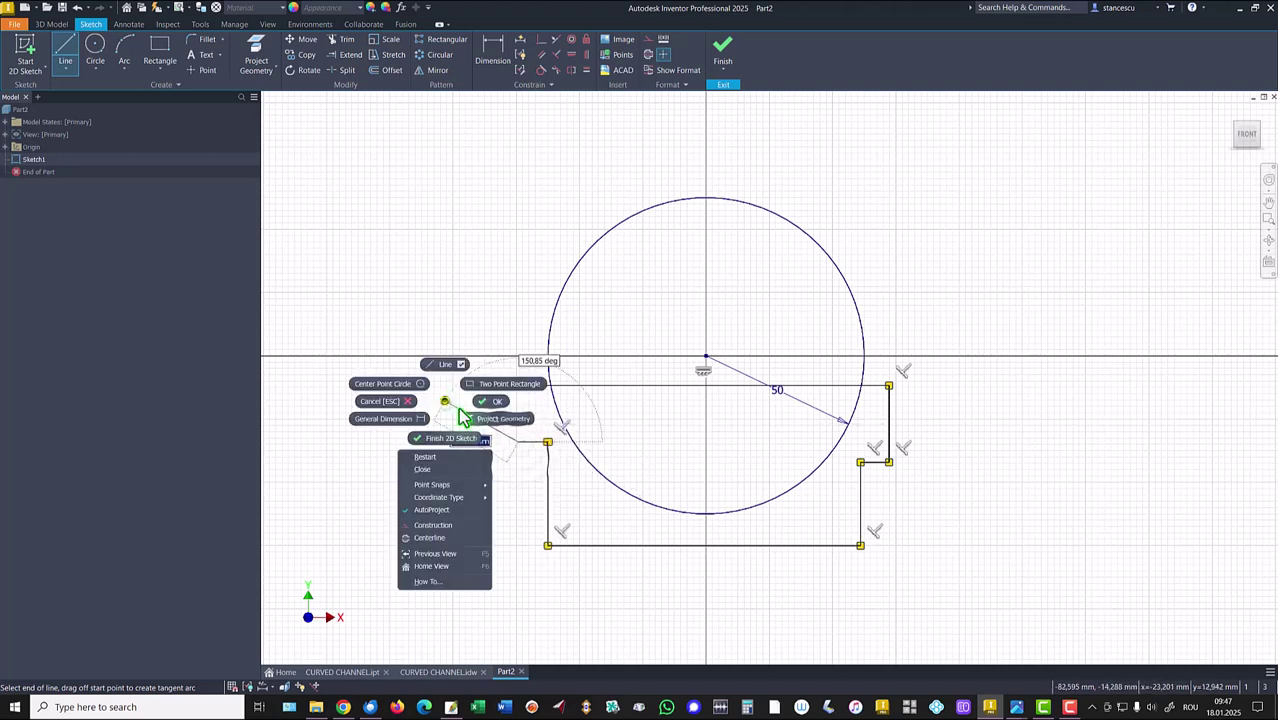
pyautogui.click(424, 472)
pyautogui.press('Escape')
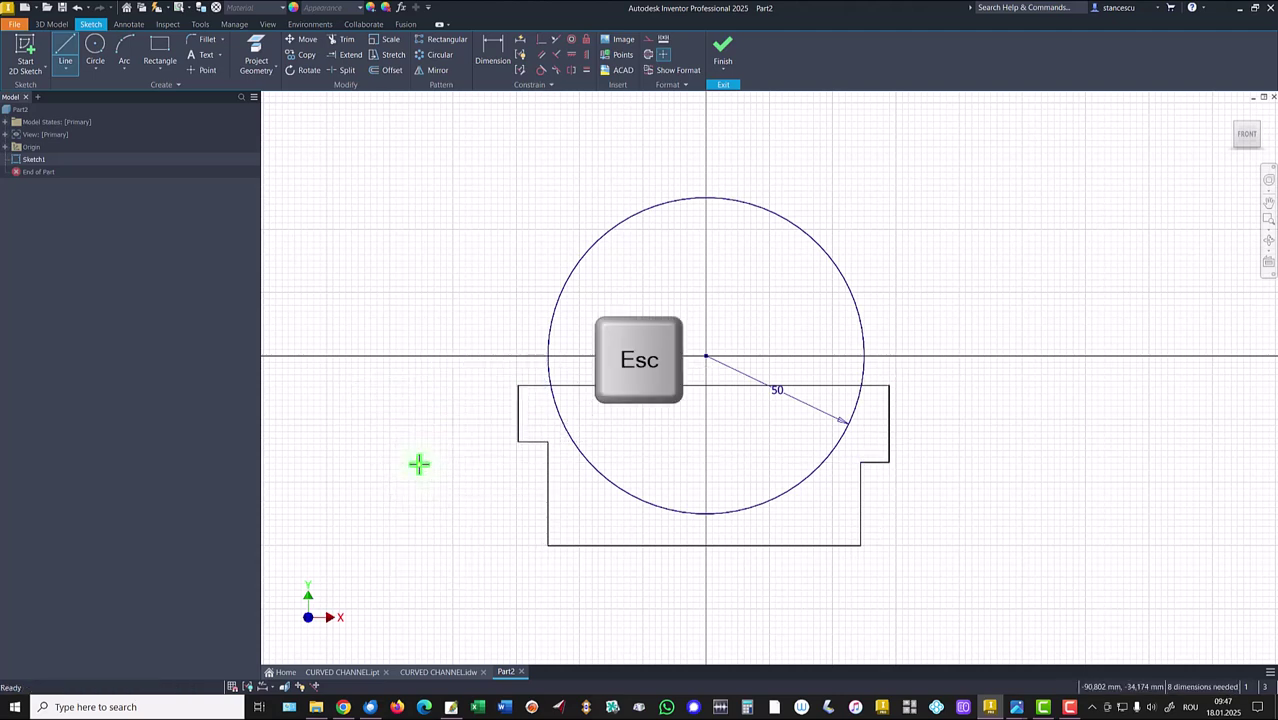
# - Vertically align the top and bottom line midpoints with the circle centre
pyautogui.click(586, 56)
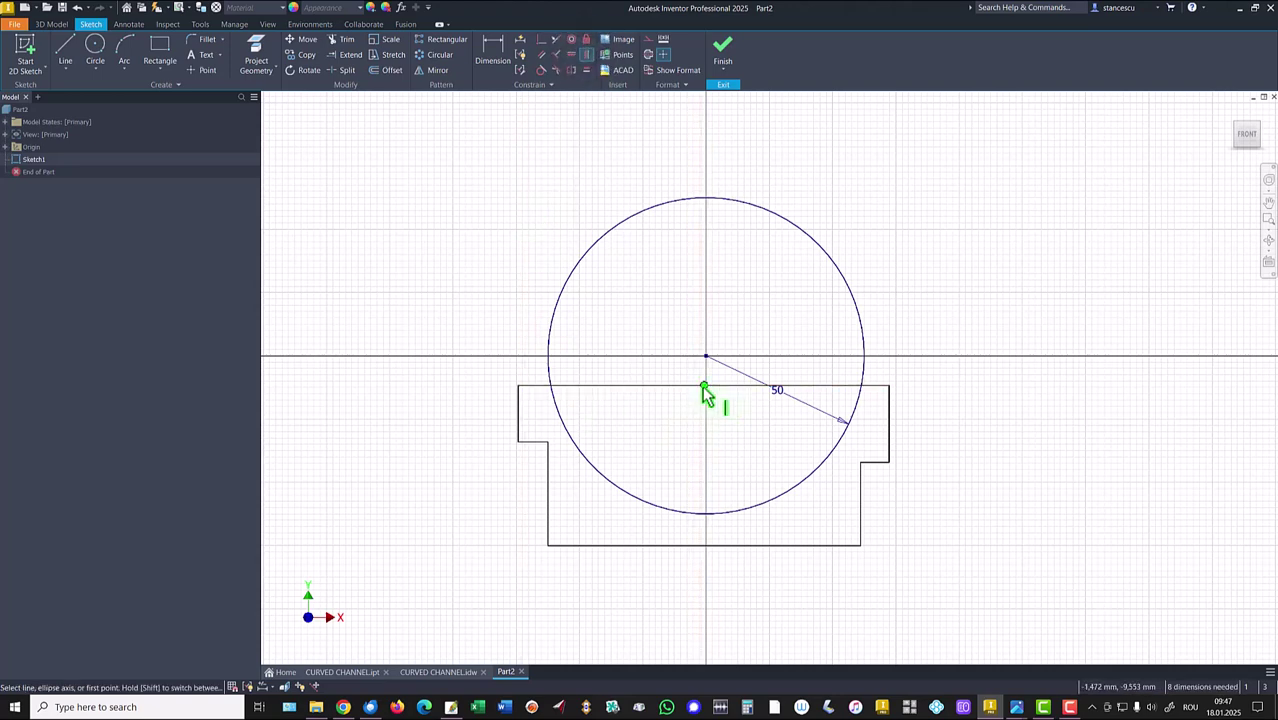
pyautogui.click(703, 385)
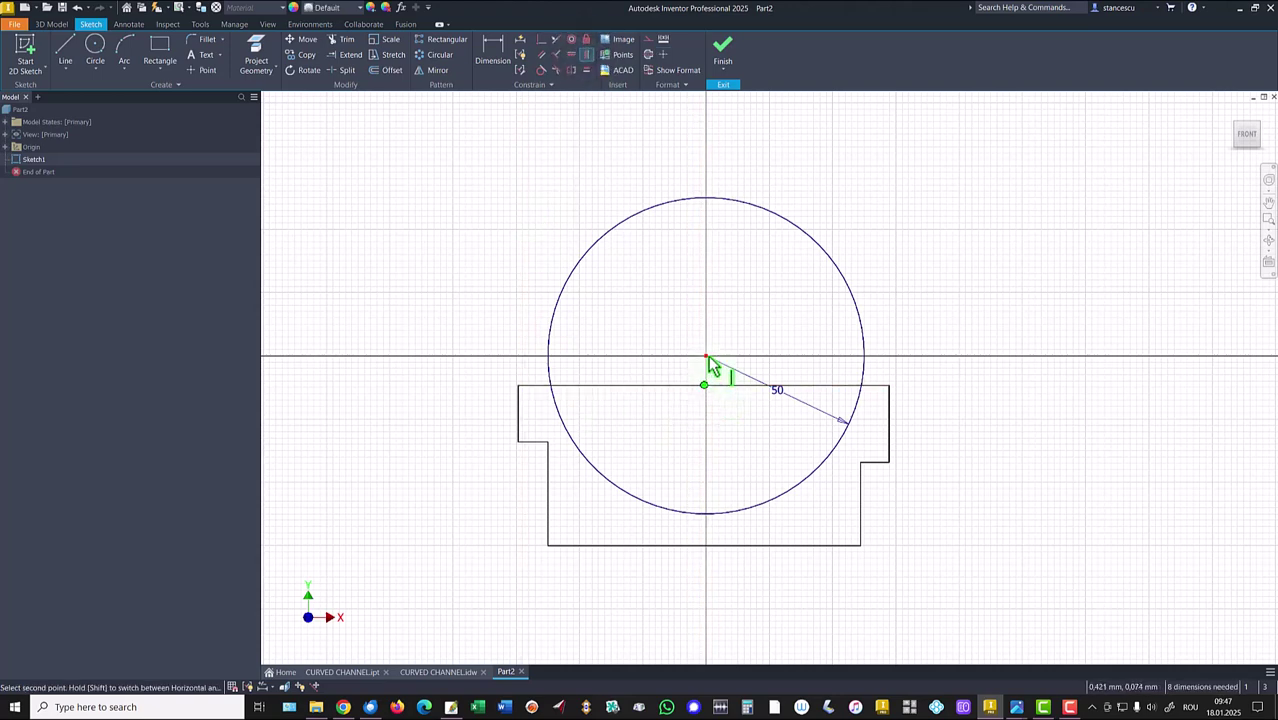
pyautogui.click(706, 357)
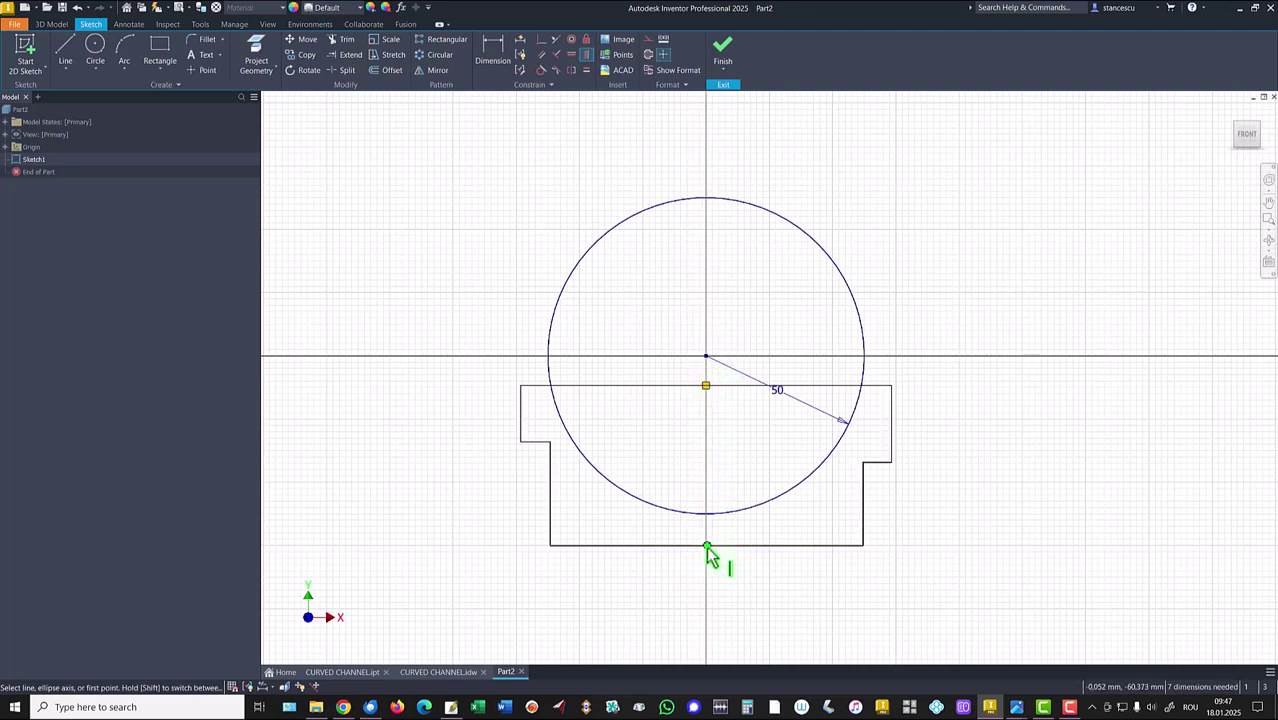
pyautogui.click(706, 546)
pyautogui.click(706, 388)
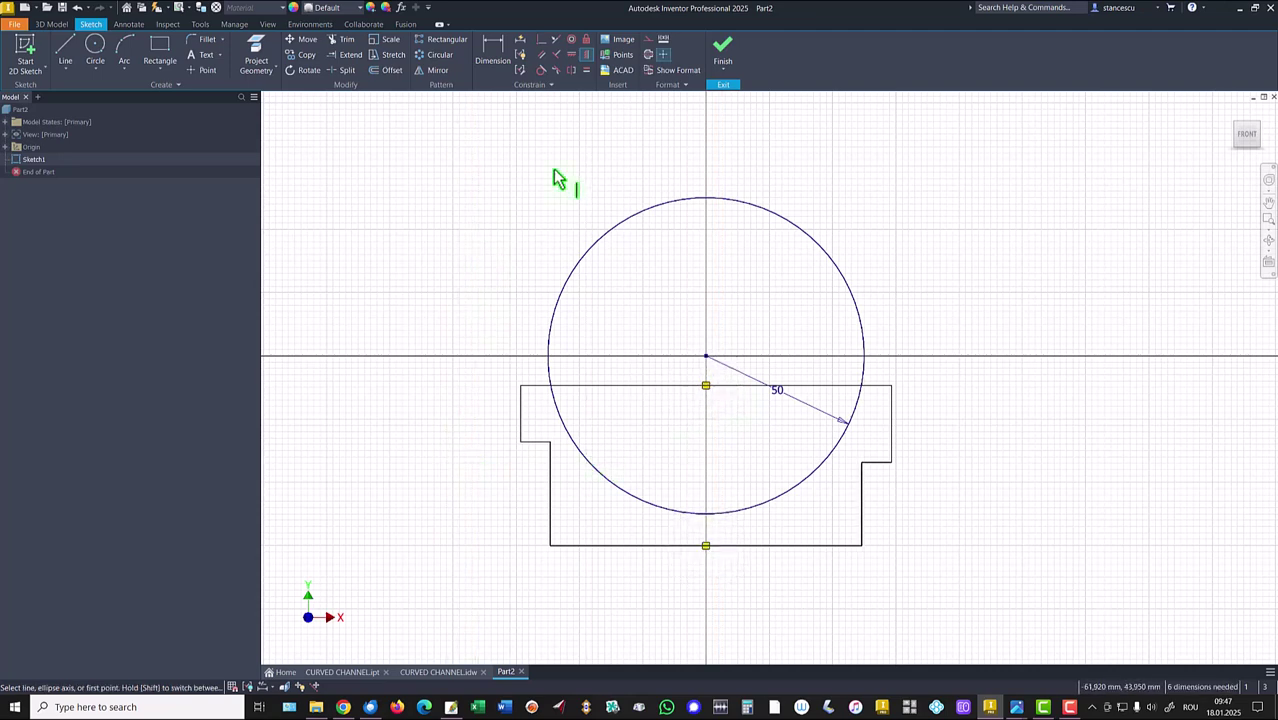
# - Make the left and right step edges equal in length
pyautogui.click(586, 71)
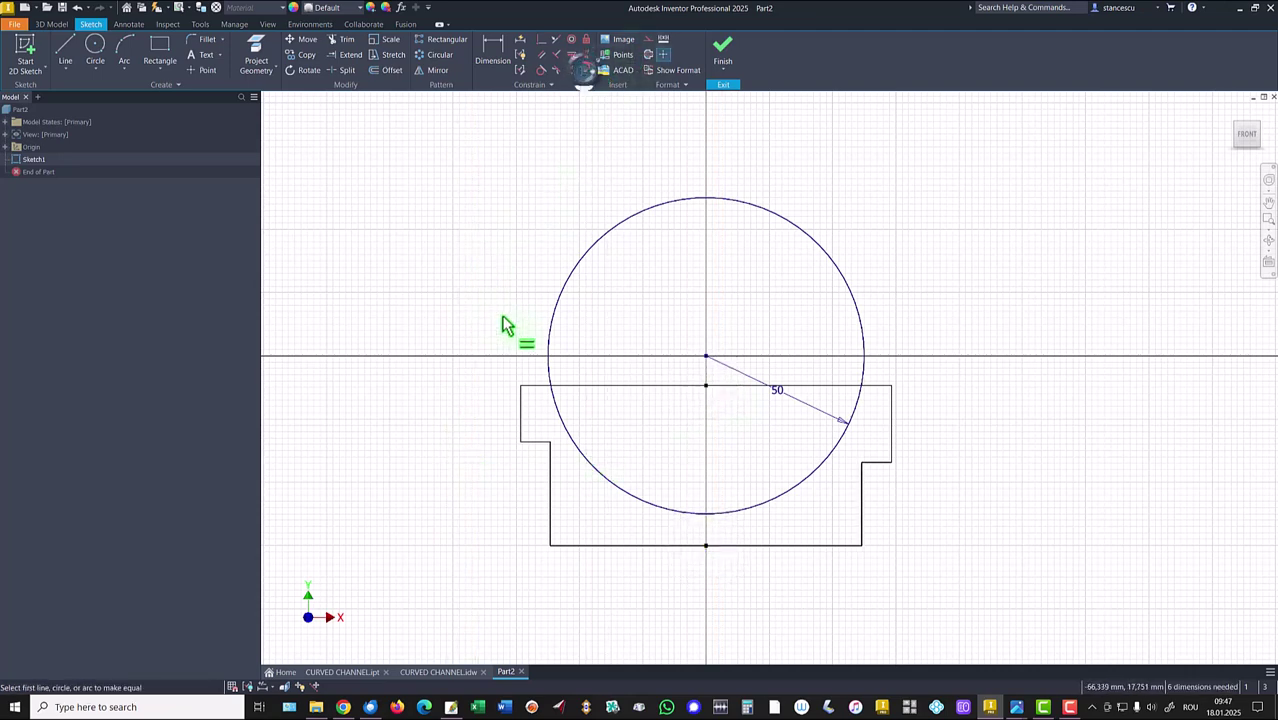
pyautogui.click(523, 410)
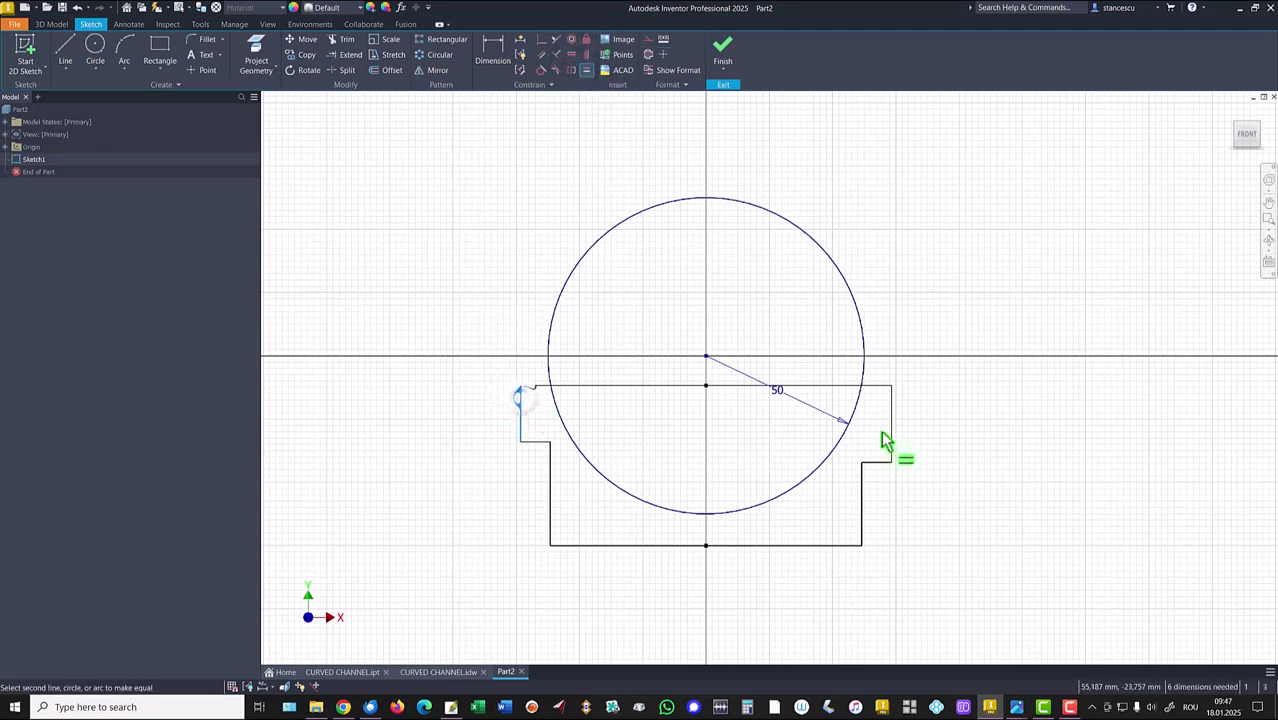
pyautogui.click(891, 418)
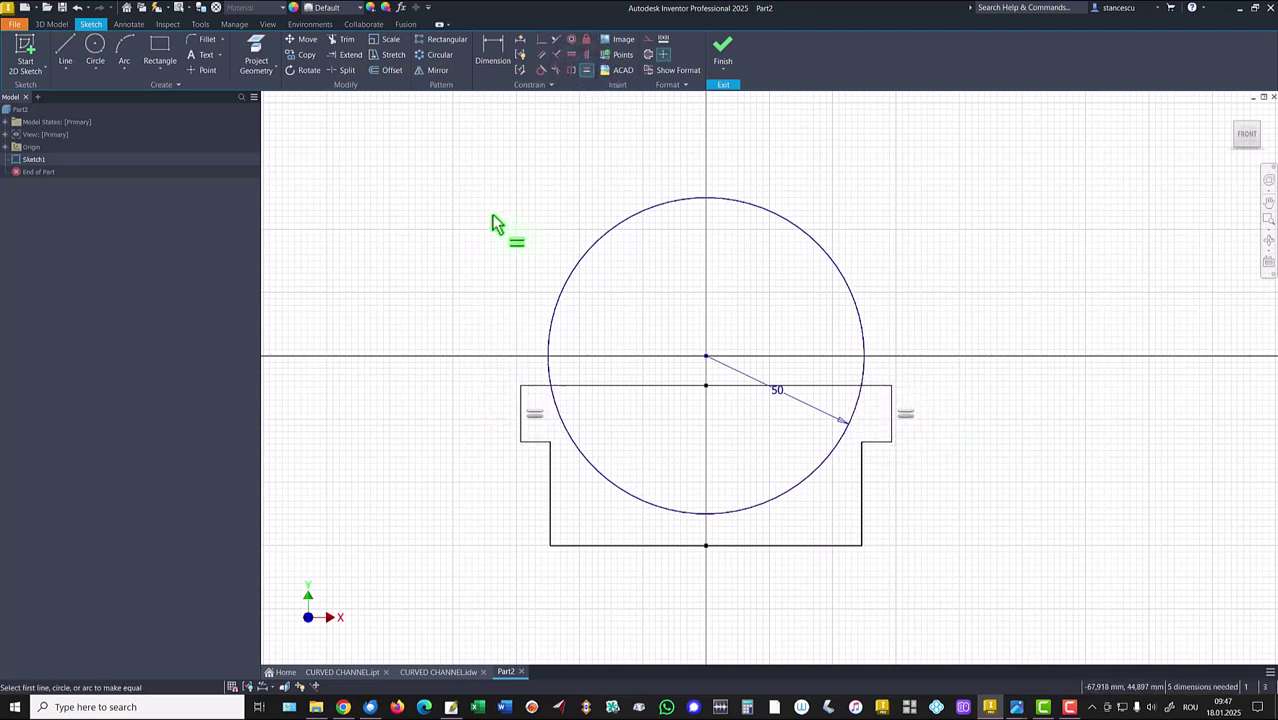
# - Dimension the top width 120, bottom width 100 and step height 25
pyautogui.click(489, 48)
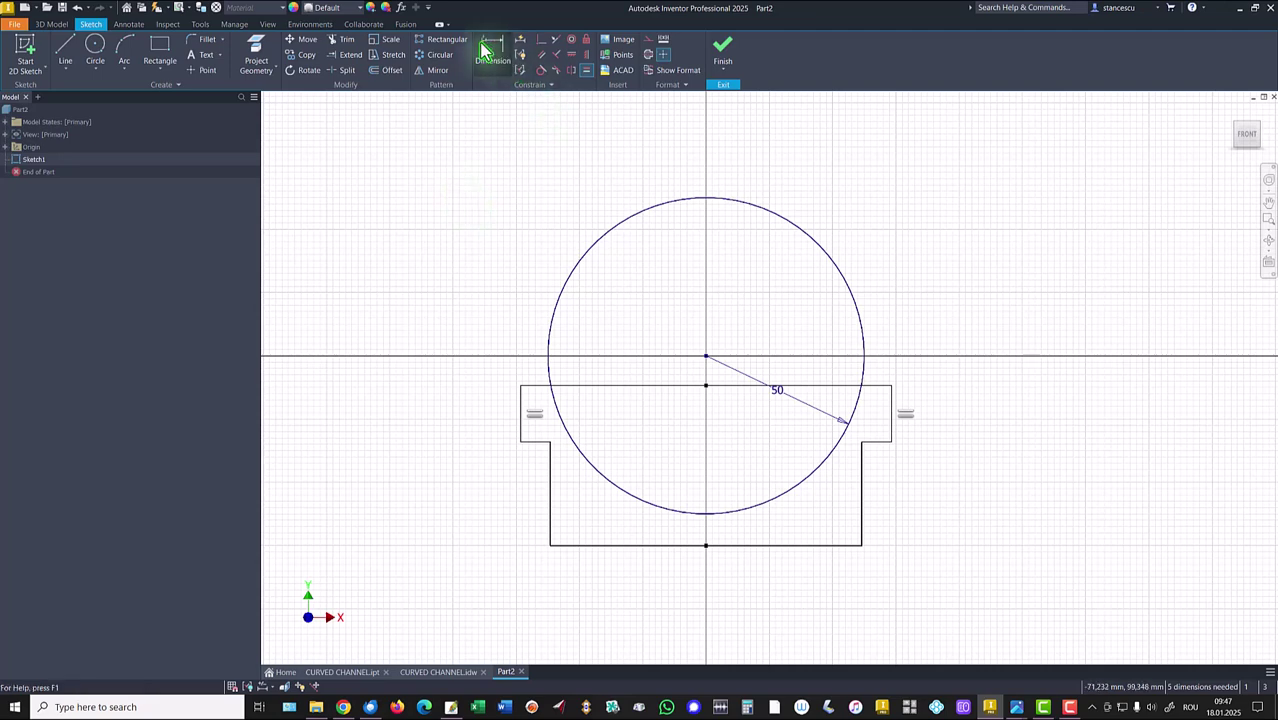
pyautogui.click(636, 385)
pyautogui.click(672, 148)
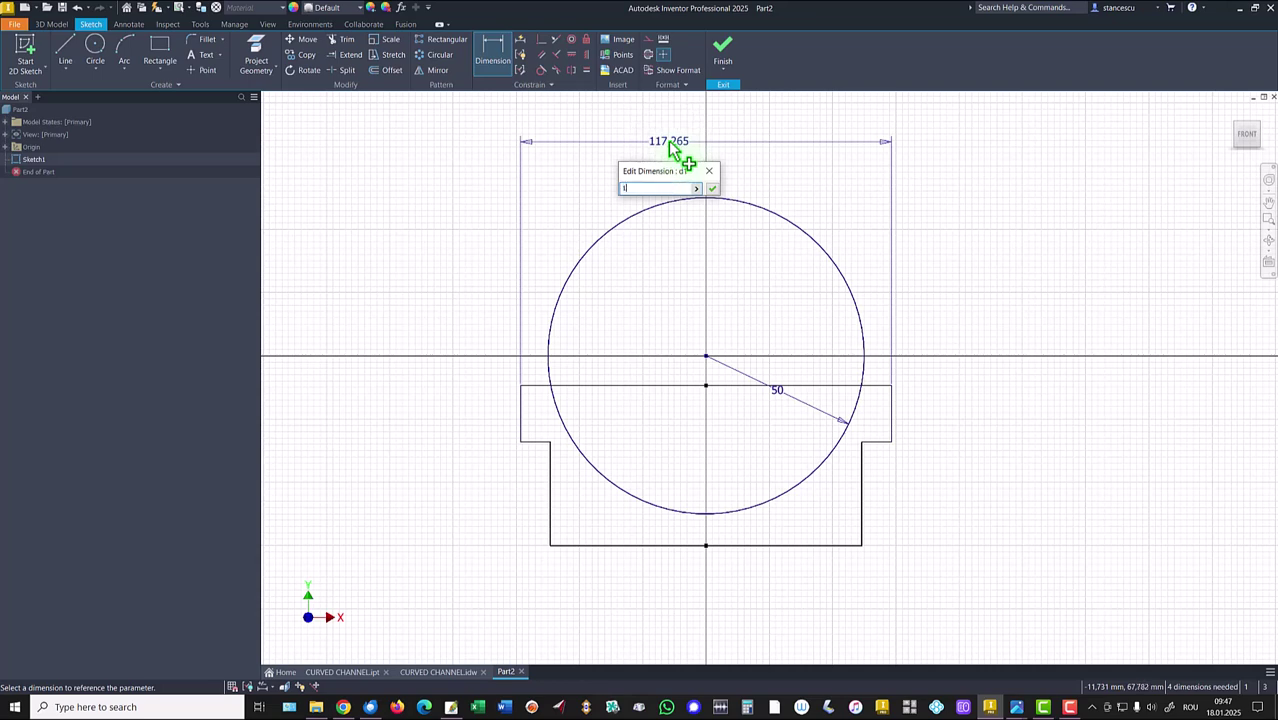
pyautogui.press('Return')
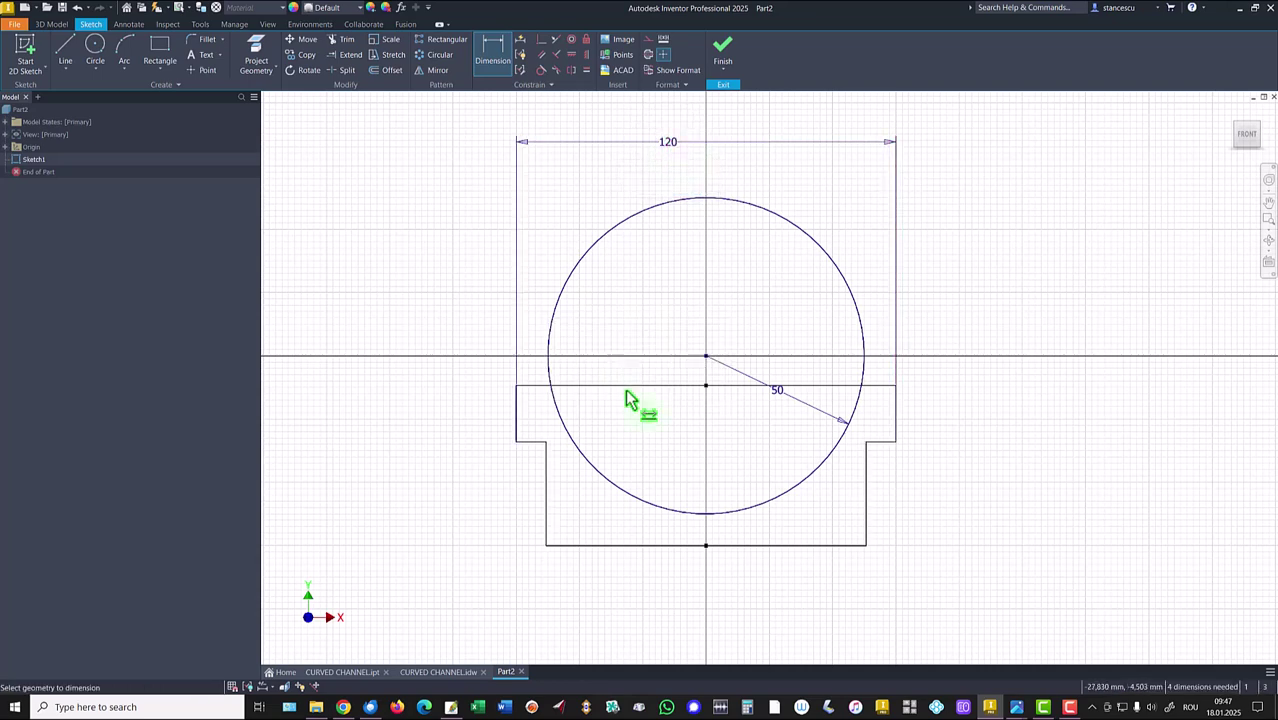
pyautogui.click(689, 547)
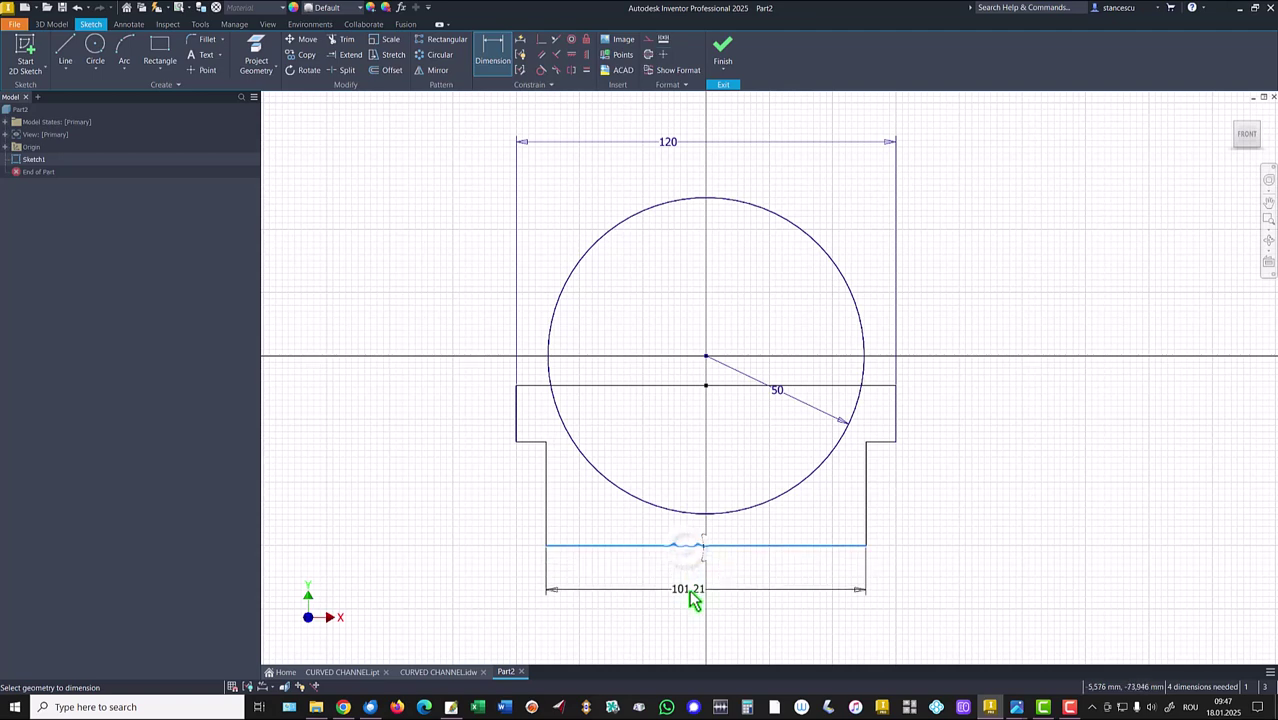
pyautogui.click(688, 589)
pyautogui.press('Return')
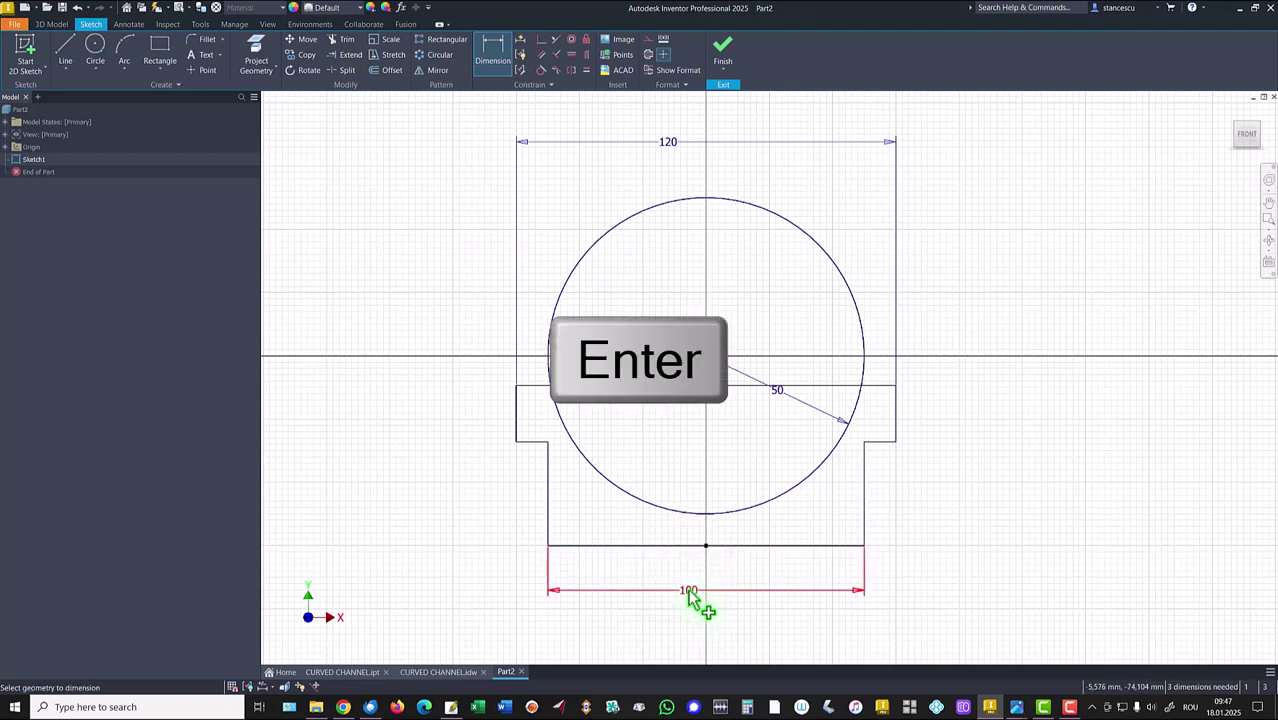
pyautogui.click(864, 486)
pyautogui.click(919, 494)
pyautogui.write('2')
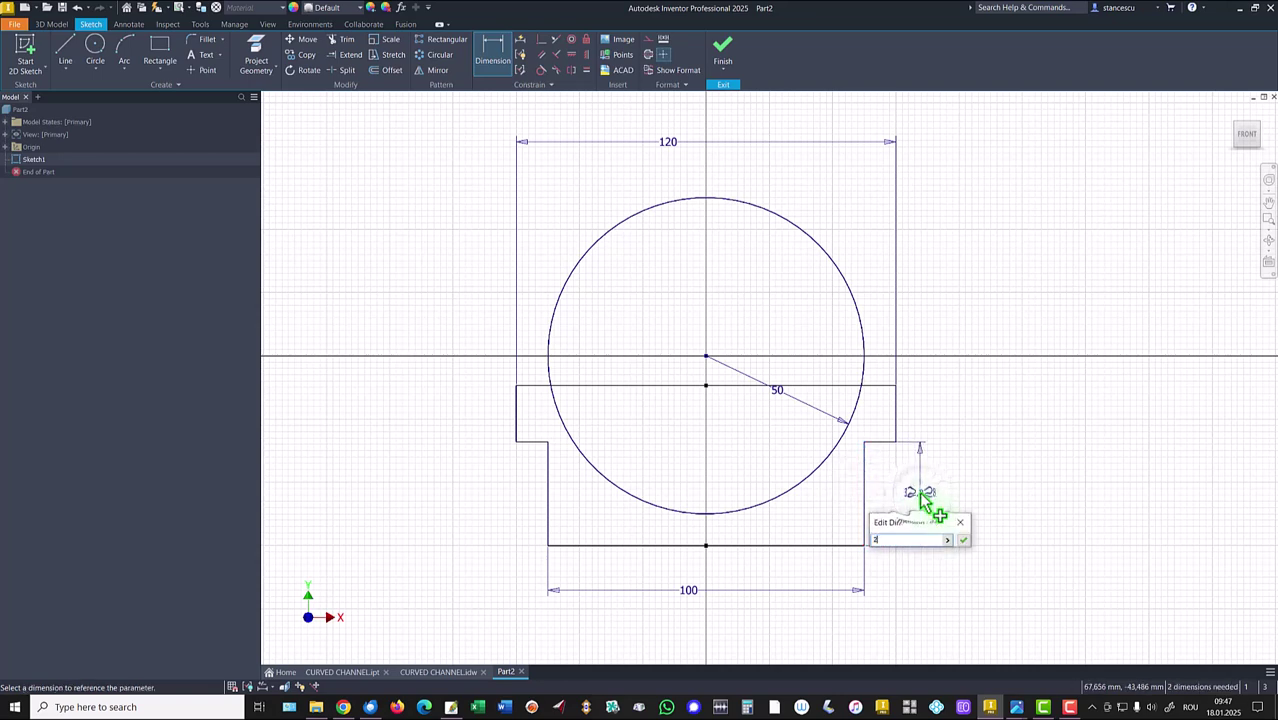
pyautogui.write('5')
pyautogui.press('Return')
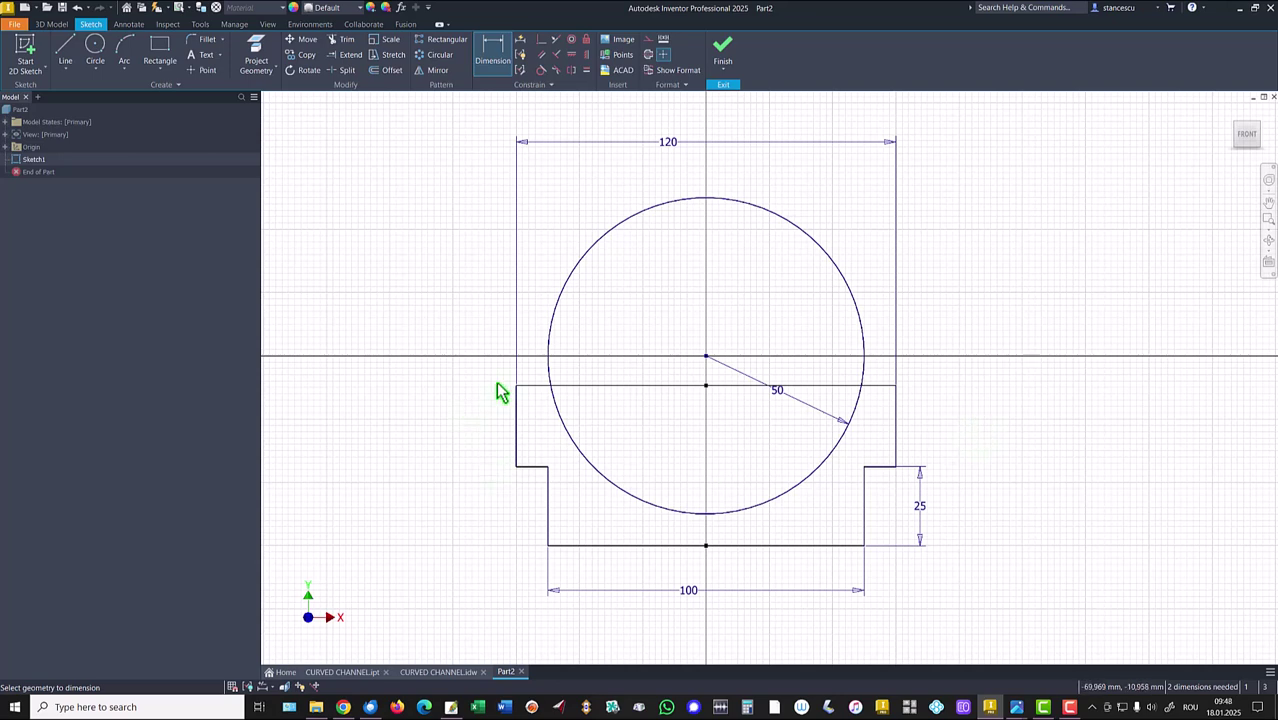
# - Place the top line 10 below the circle centre and set the overall height to 52
pyautogui.click(602, 385)
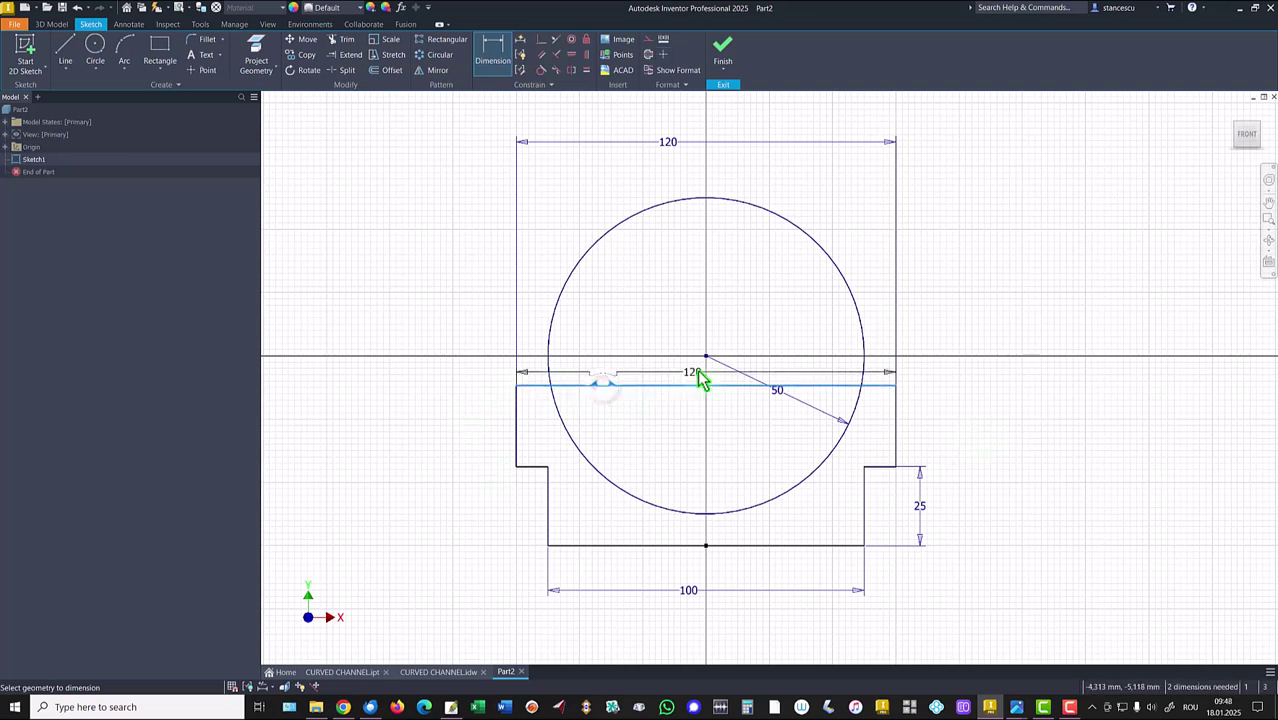
pyautogui.click(705, 357)
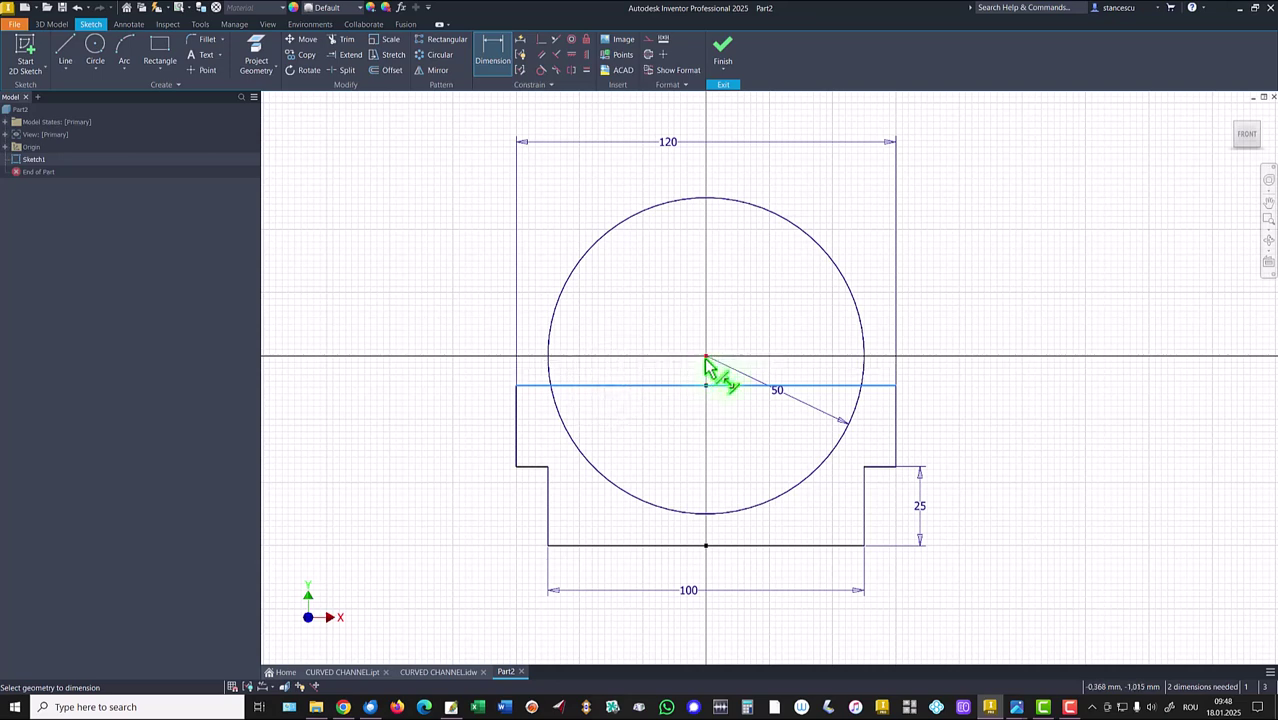
pyautogui.click(481, 375)
pyautogui.write('10')
pyautogui.press('Return')
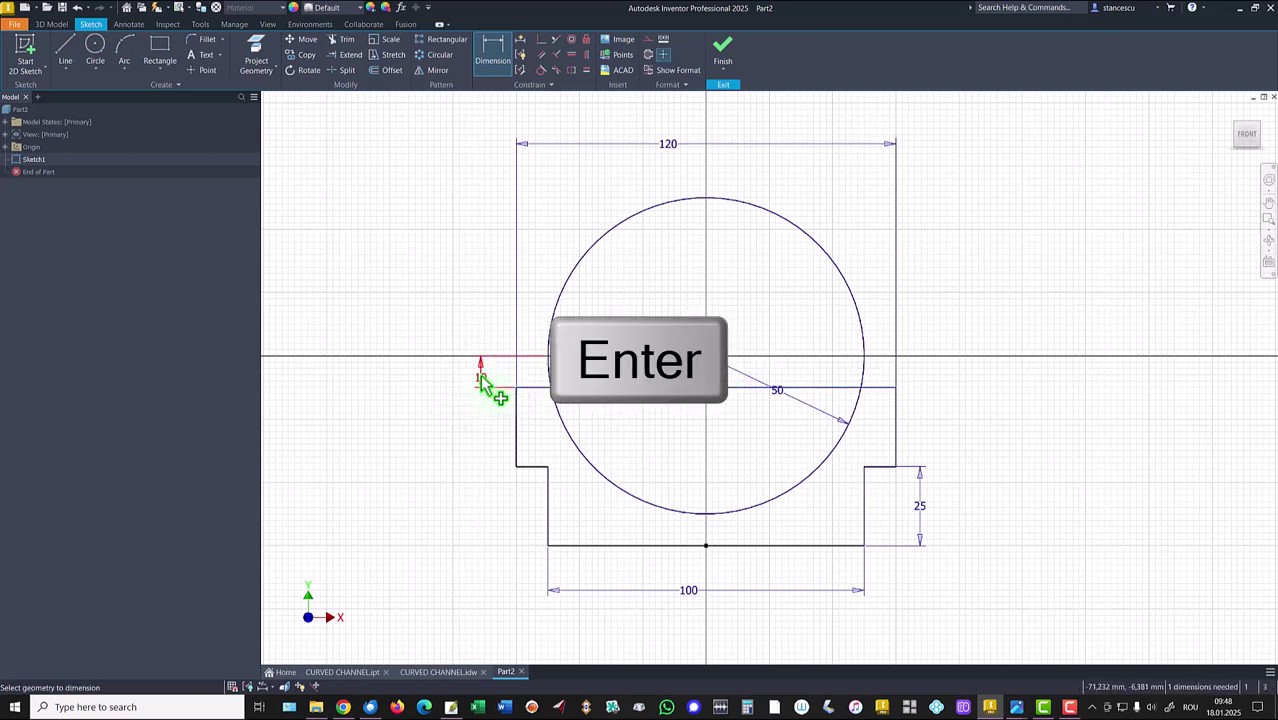
pyautogui.click(533, 387)
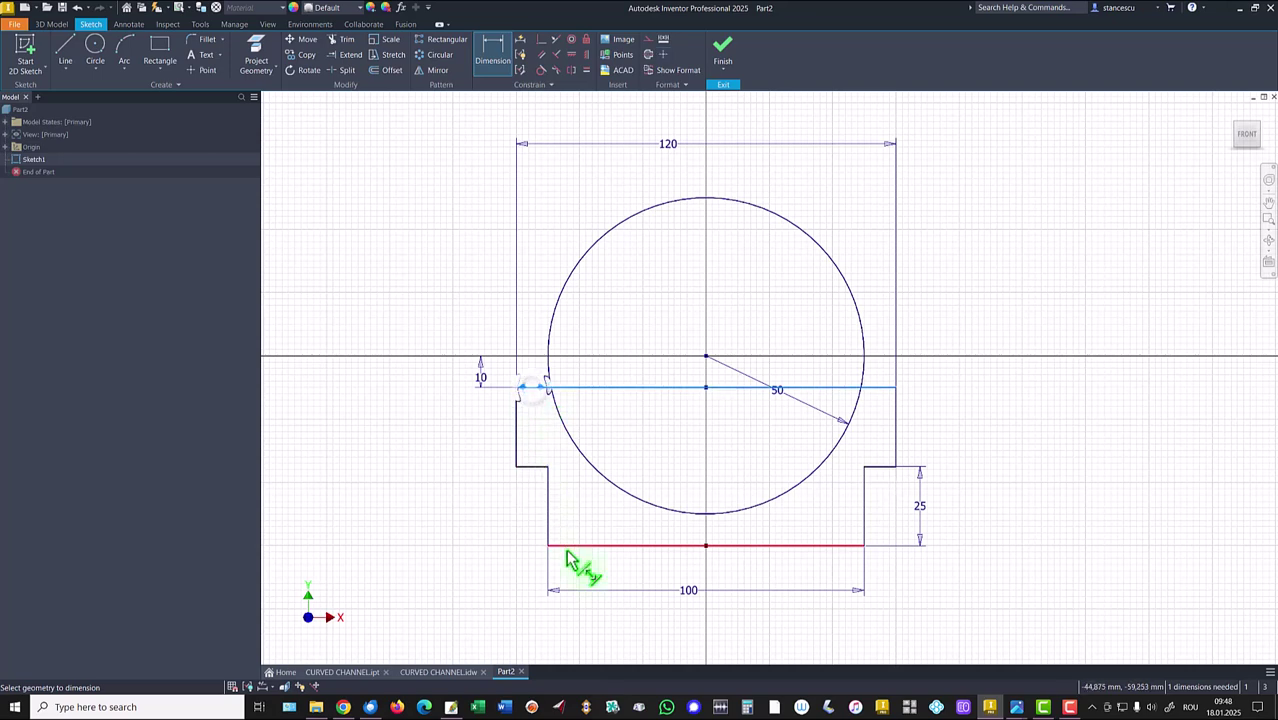
pyautogui.click(570, 545)
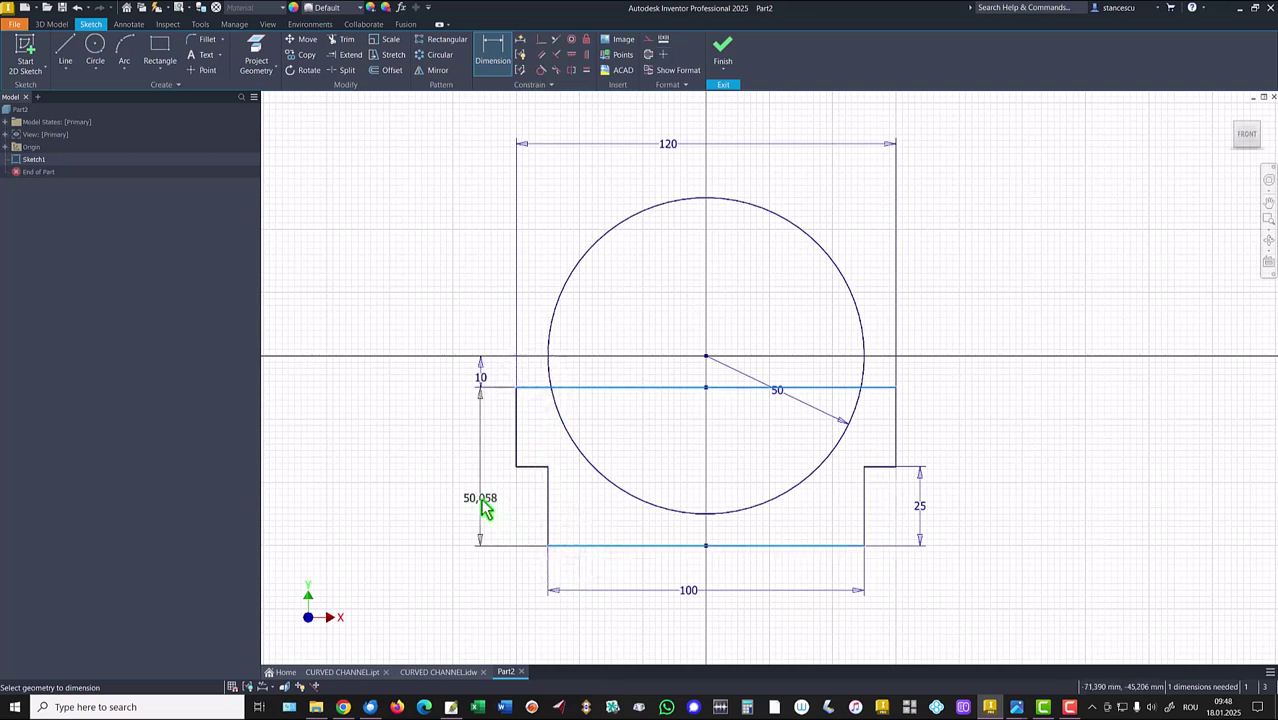
pyautogui.click(482, 502)
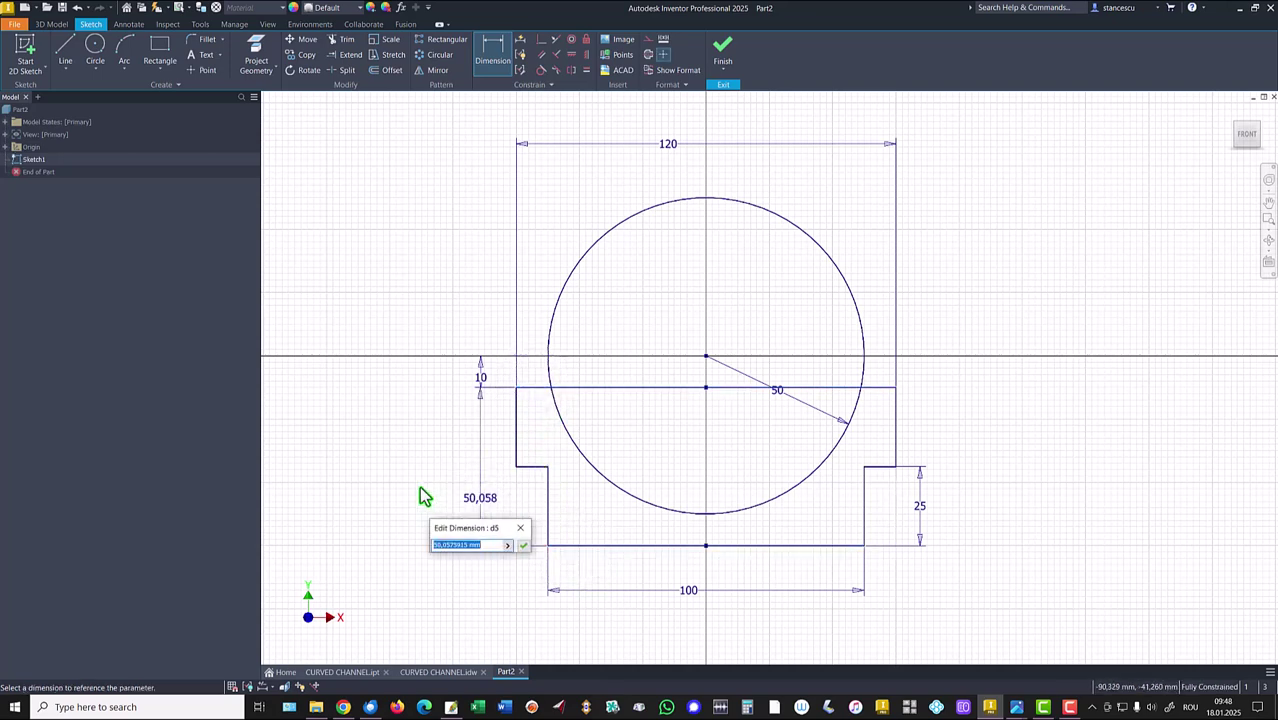
pyautogui.write('52')
pyautogui.press('Return')
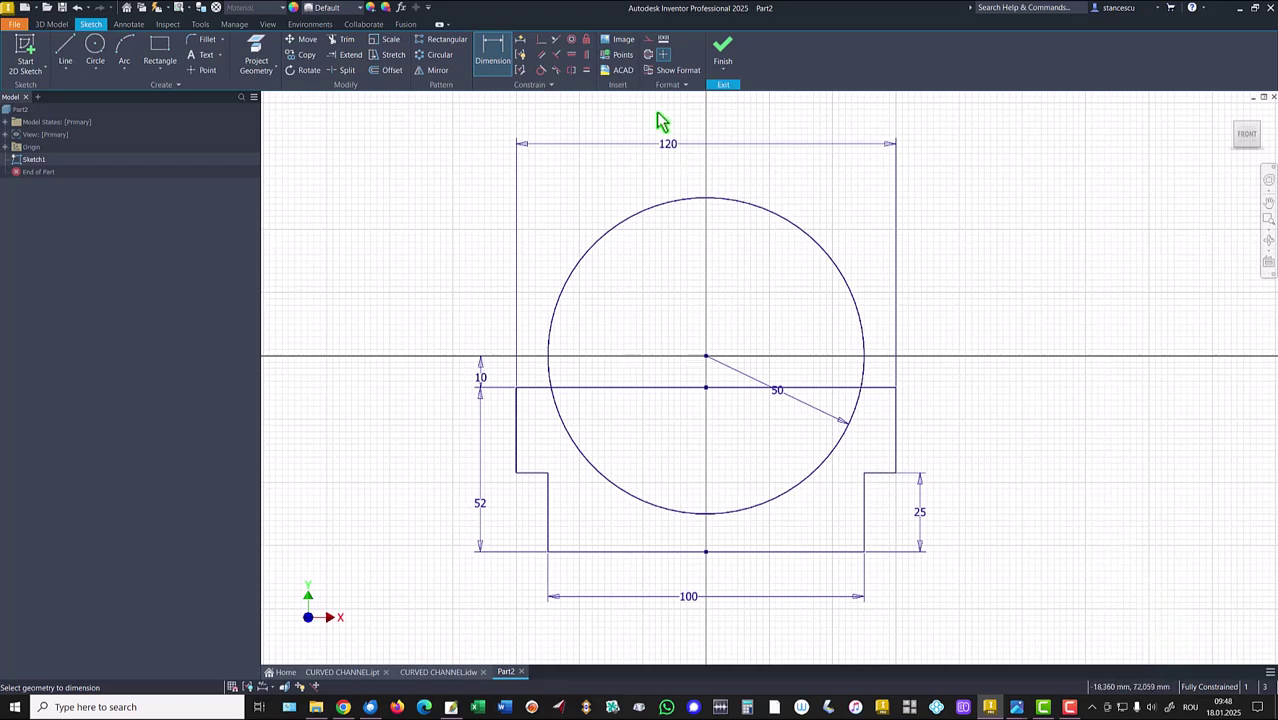
# - Finish the profile sketch and start Sketch2 on the horizontal XZ origin plane
pyautogui.click(722, 48)
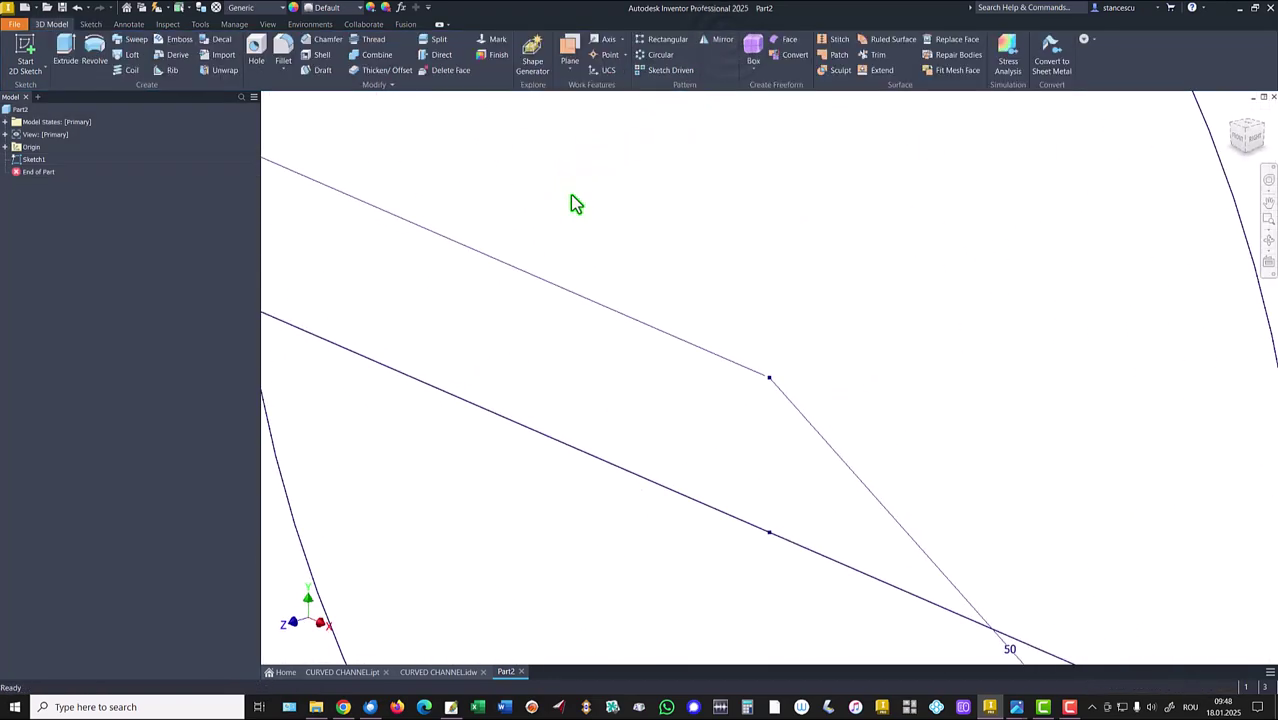
pyautogui.press('F6')
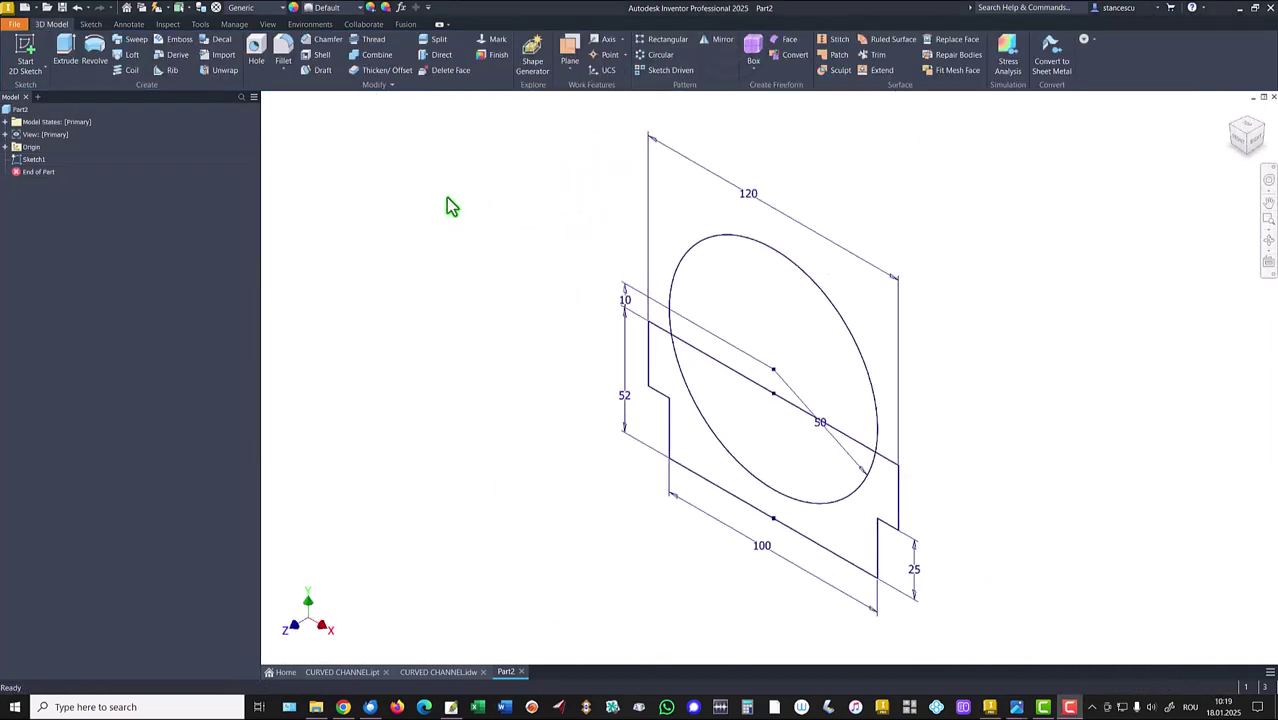
pyautogui.click(5, 147)
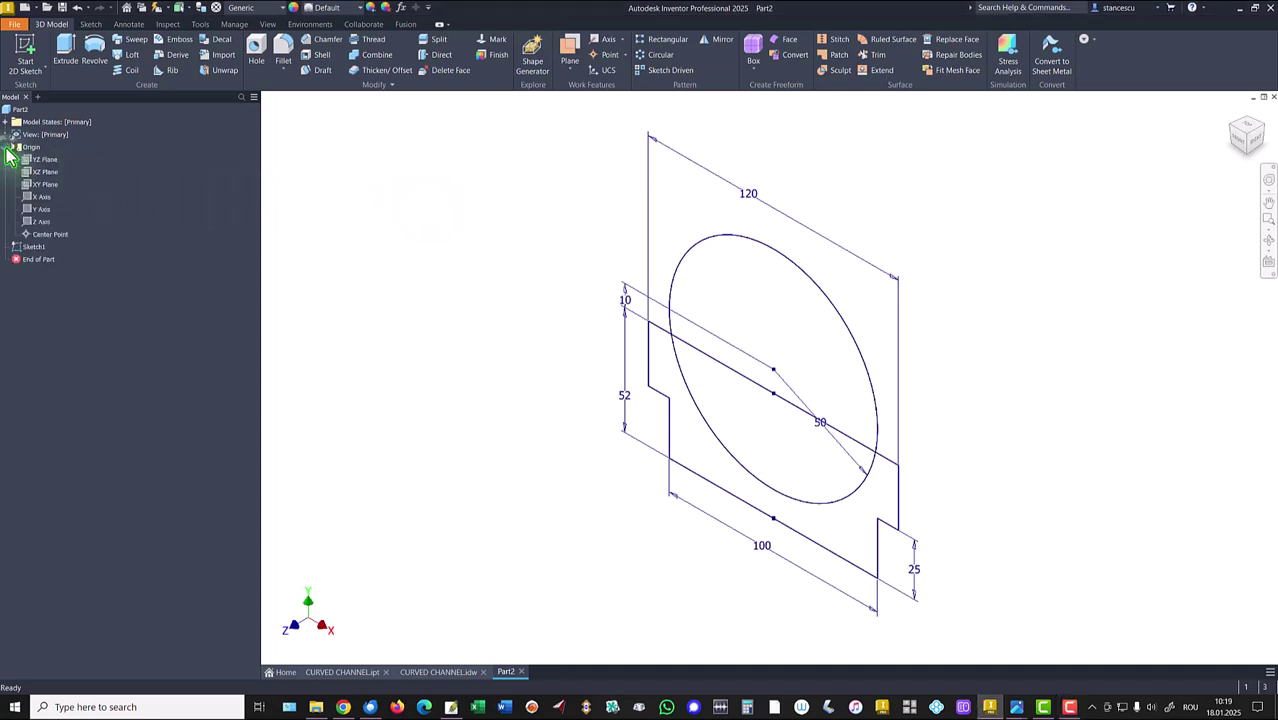
pyautogui.click(40, 172)
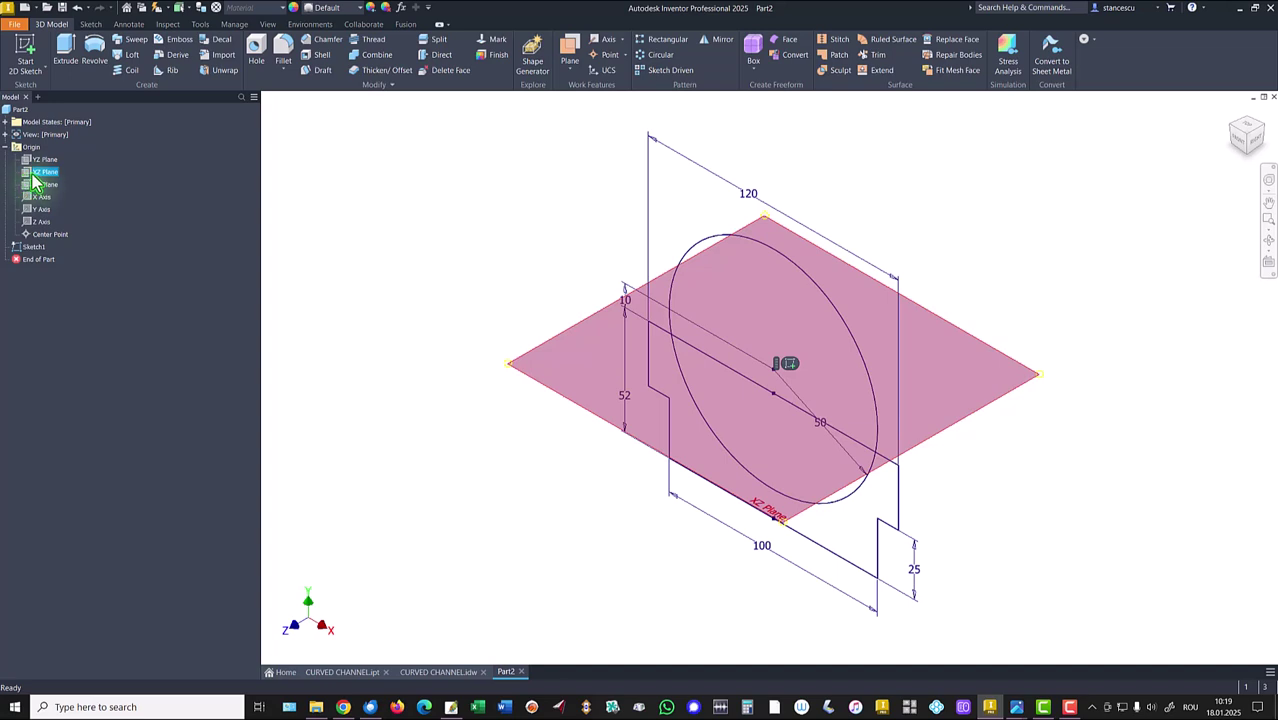
pyautogui.click(789, 366)
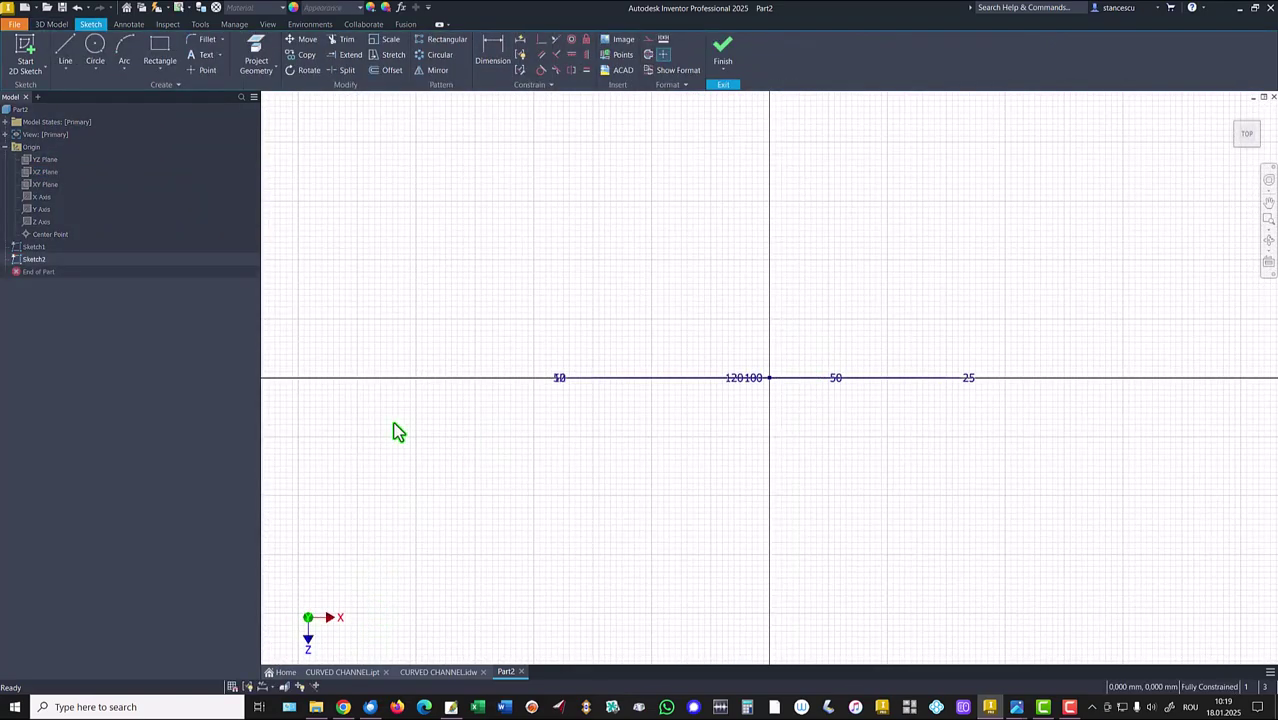
# - Draw the path: a vertical line from the origin, a tangent arc, then a horizontal line
pyautogui.click(66, 55)
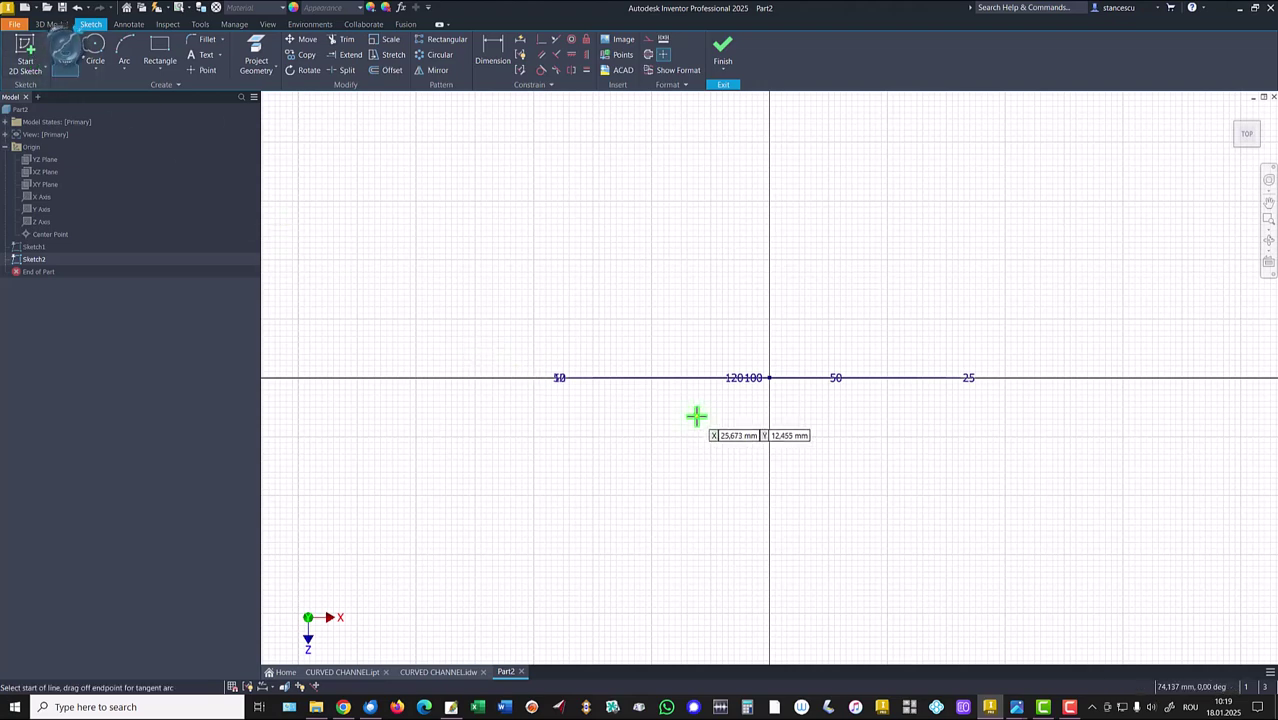
pyautogui.click(769, 377)
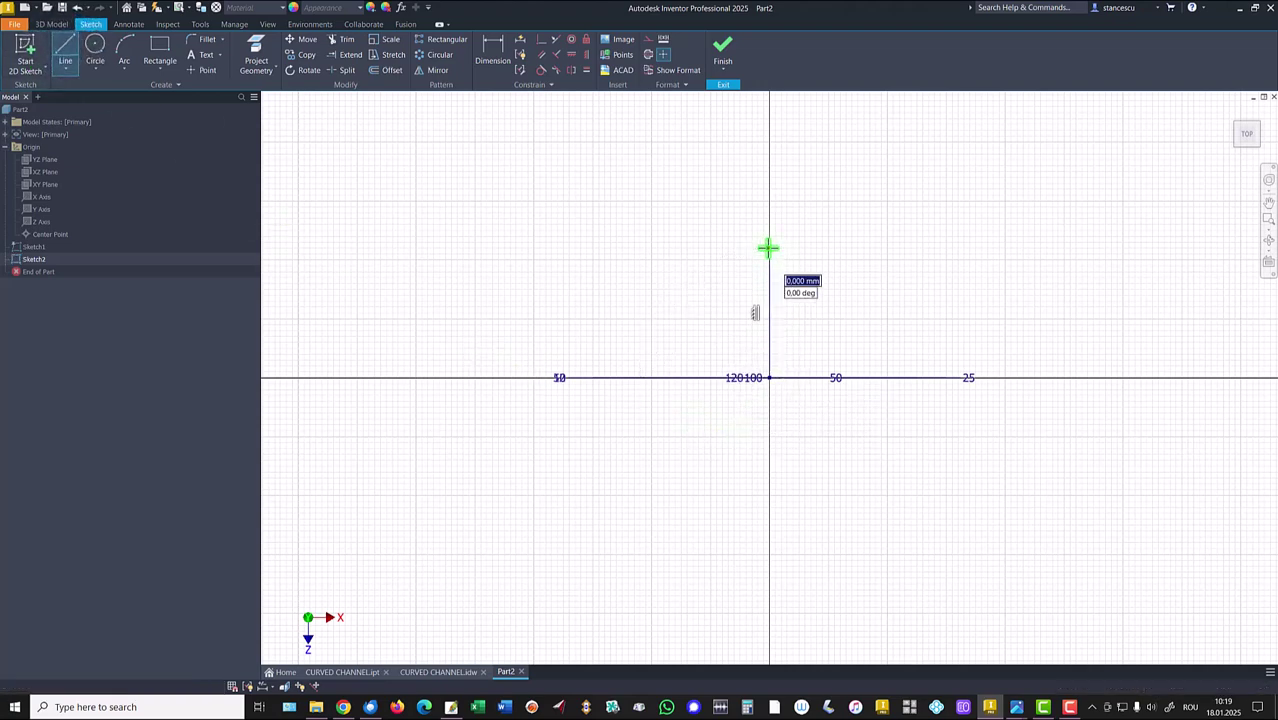
pyautogui.moveTo(768, 247); pyautogui.dragTo(824, 193)
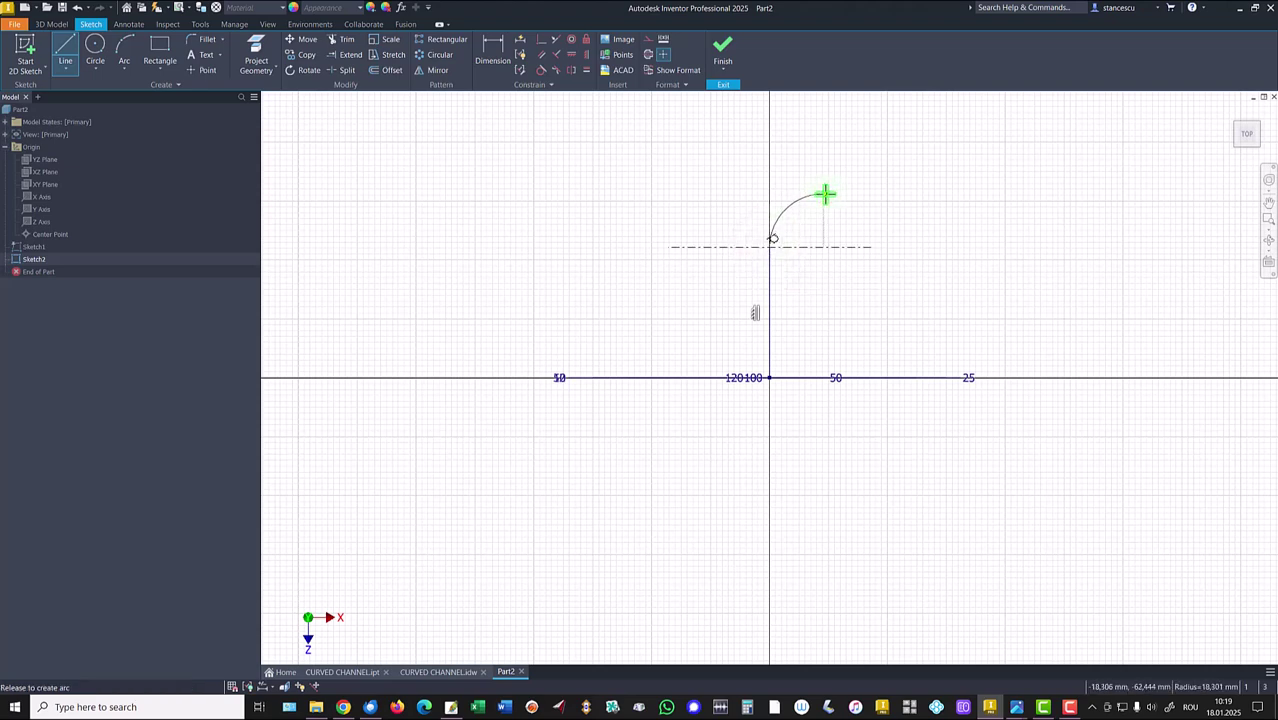
pyautogui.moveTo(825, 195); pyautogui.dragTo(824, 194)
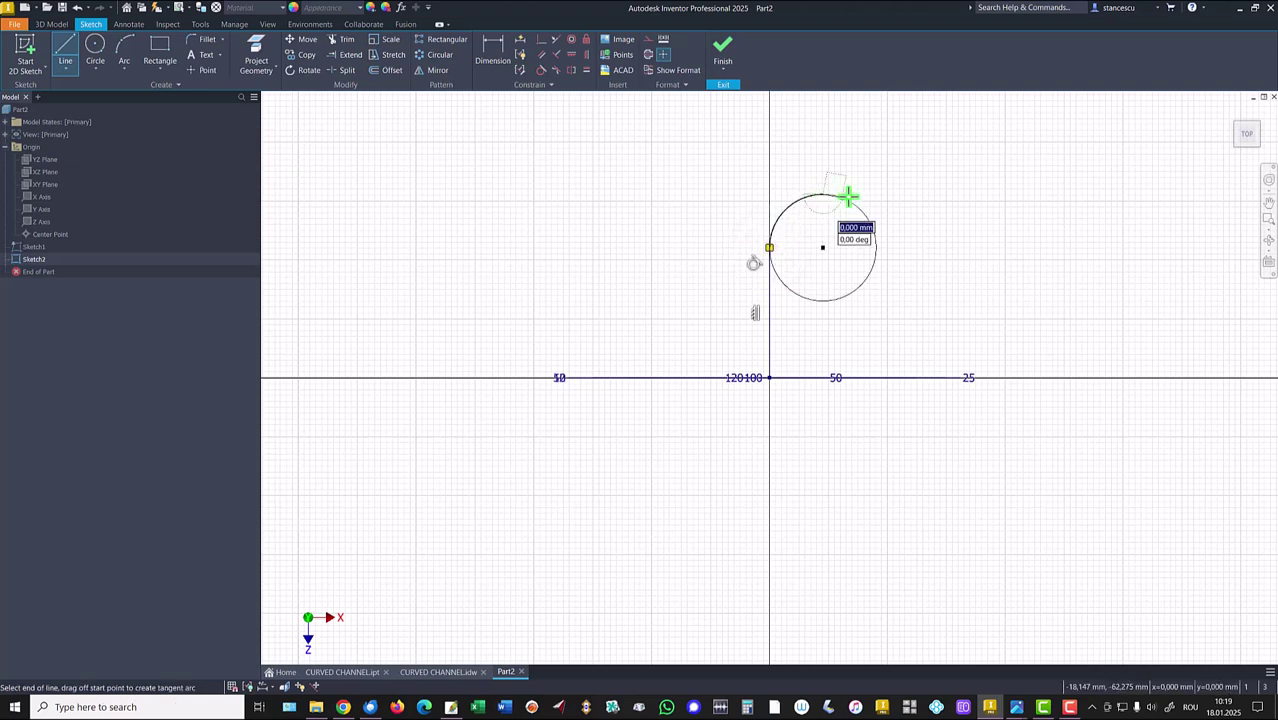
pyautogui.click(903, 191)
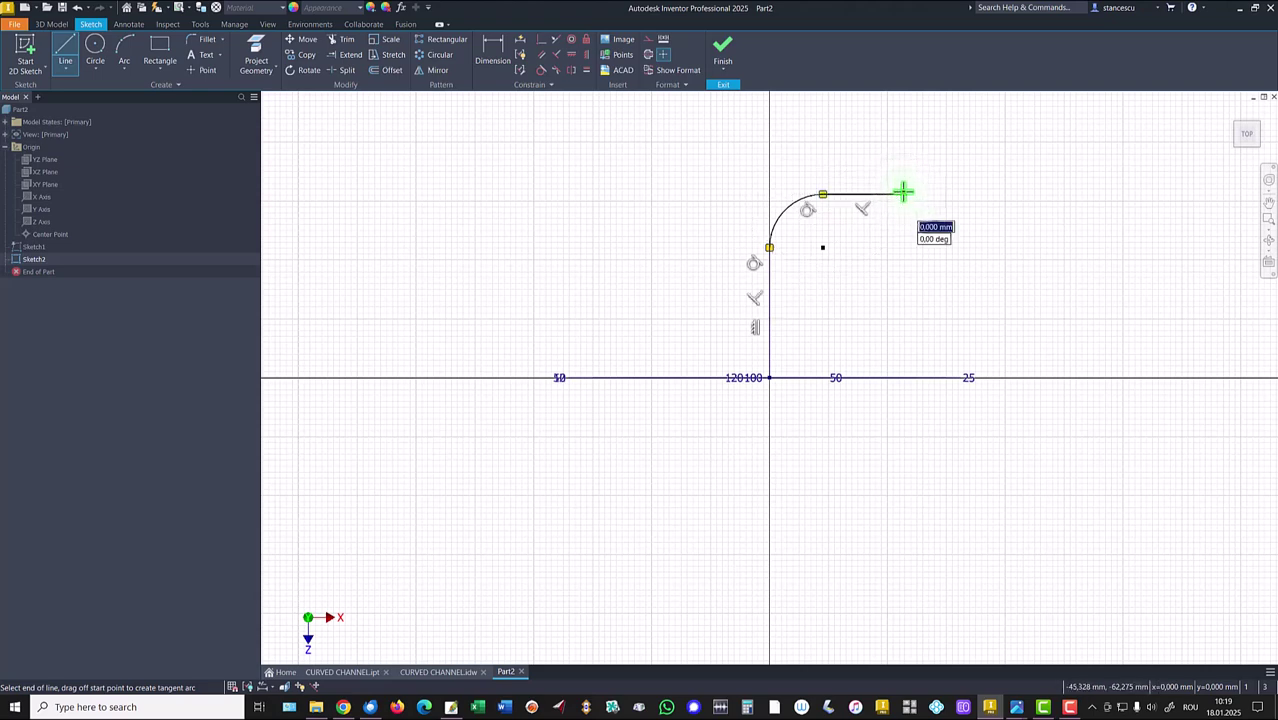
pyautogui.press('Escape')
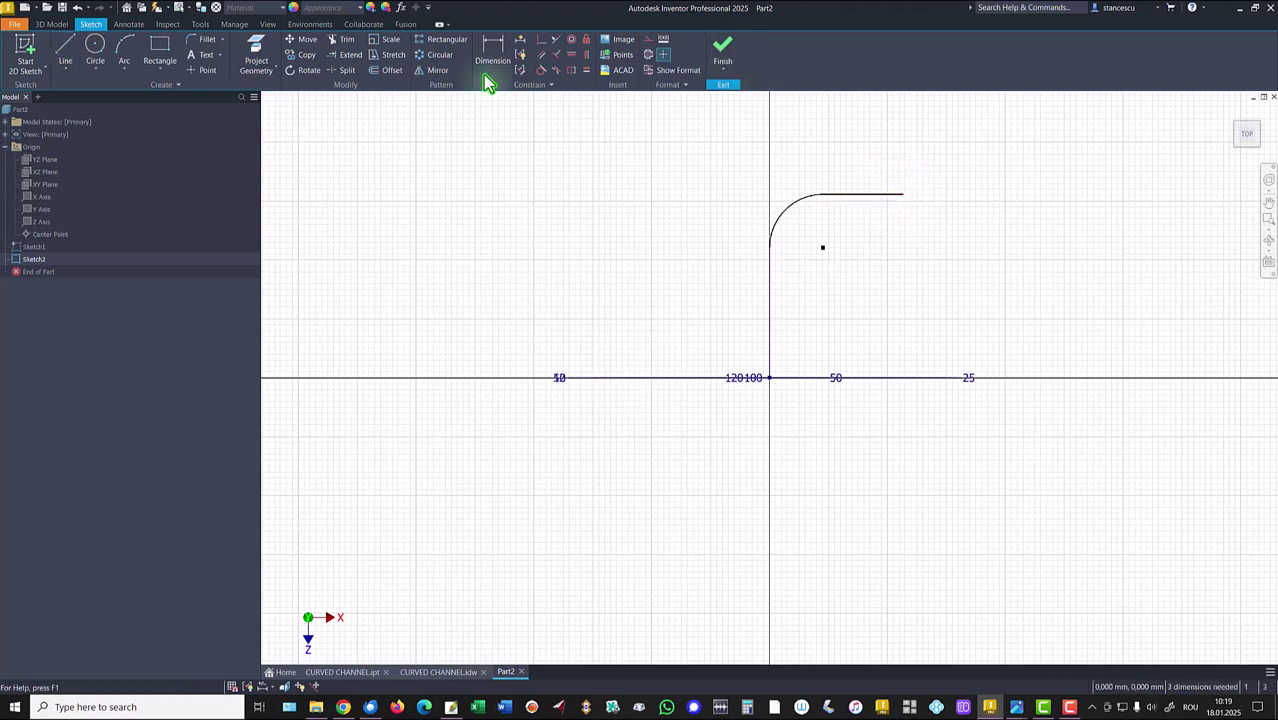
# - Dimension the vertical line to 55 and set the arc's radius
pyautogui.click(496, 50)
pyautogui.click(767, 324)
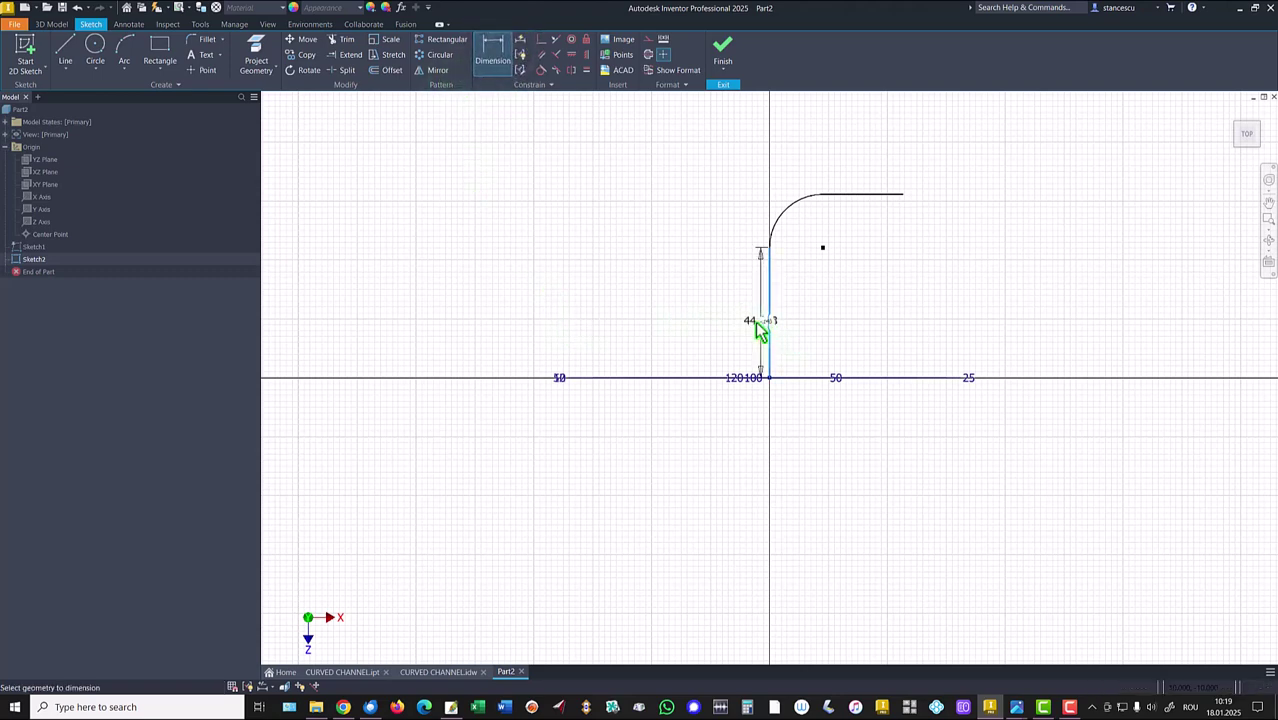
pyautogui.click(703, 321)
pyautogui.write('55')
pyautogui.press('Return')
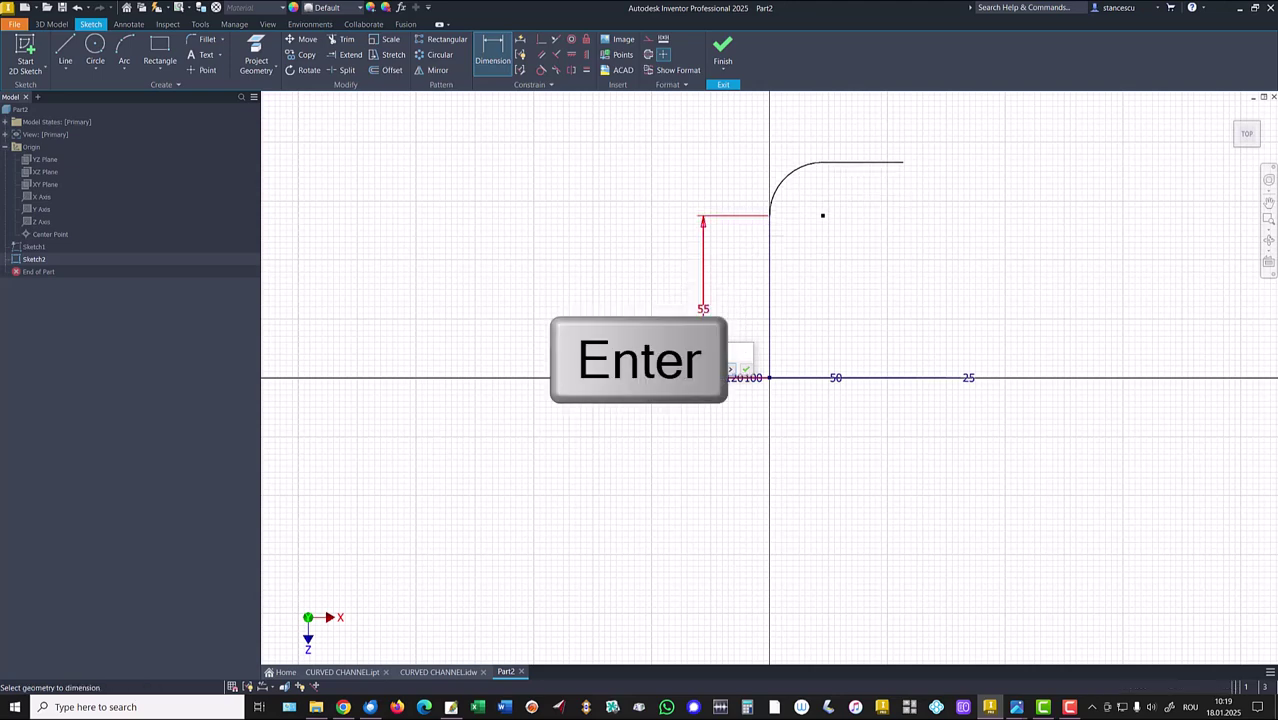
pyautogui.click(783, 192)
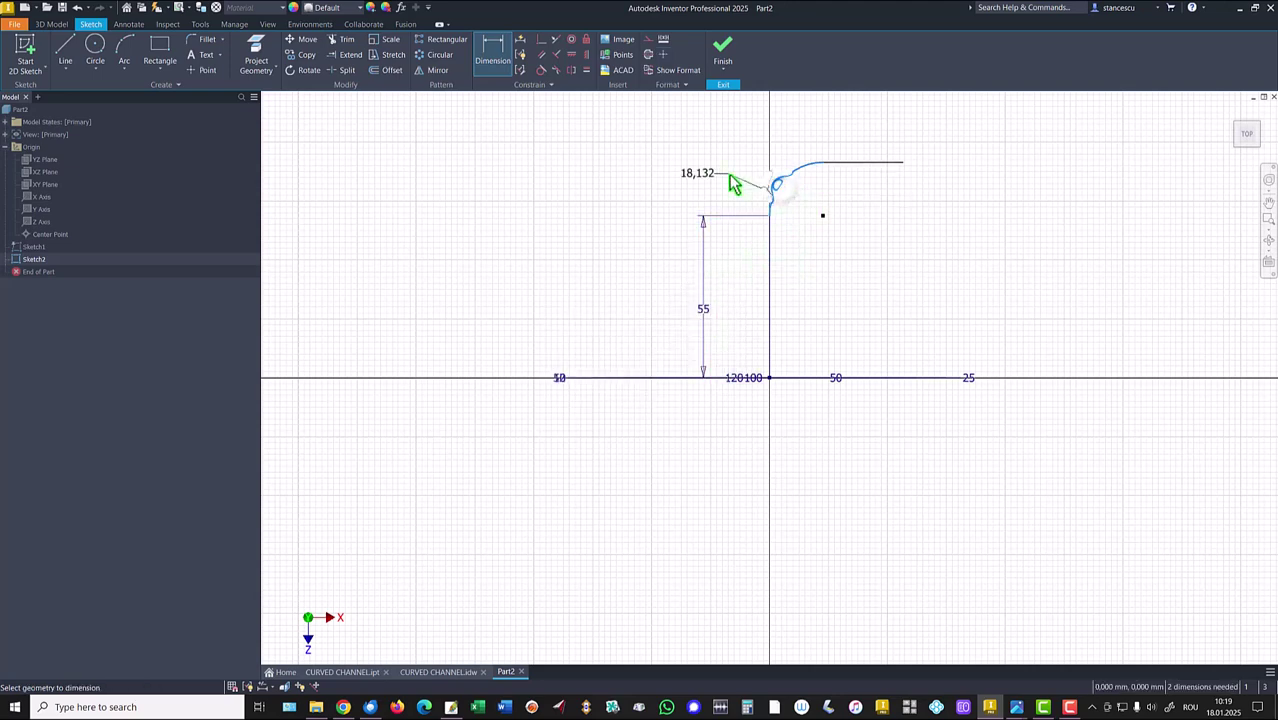
pyautogui.click(729, 178)
pyautogui.write('65')
pyautogui.press('Return')
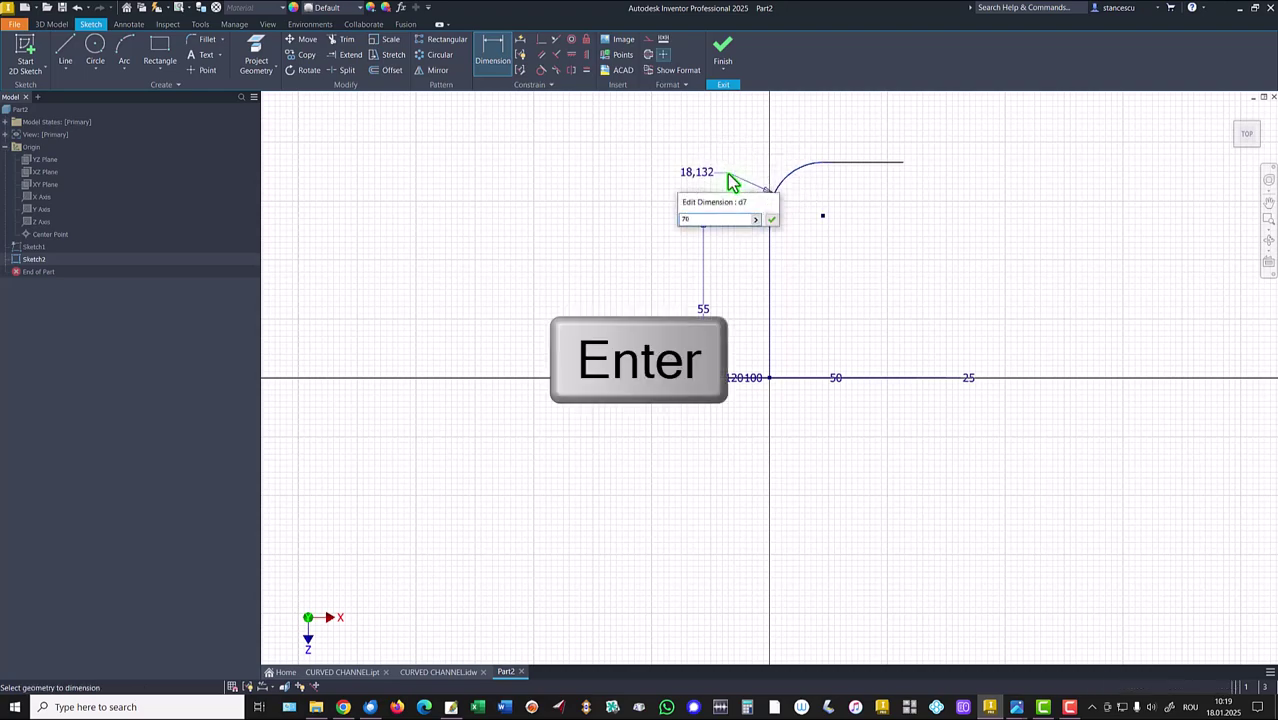
pyautogui.press('Home')
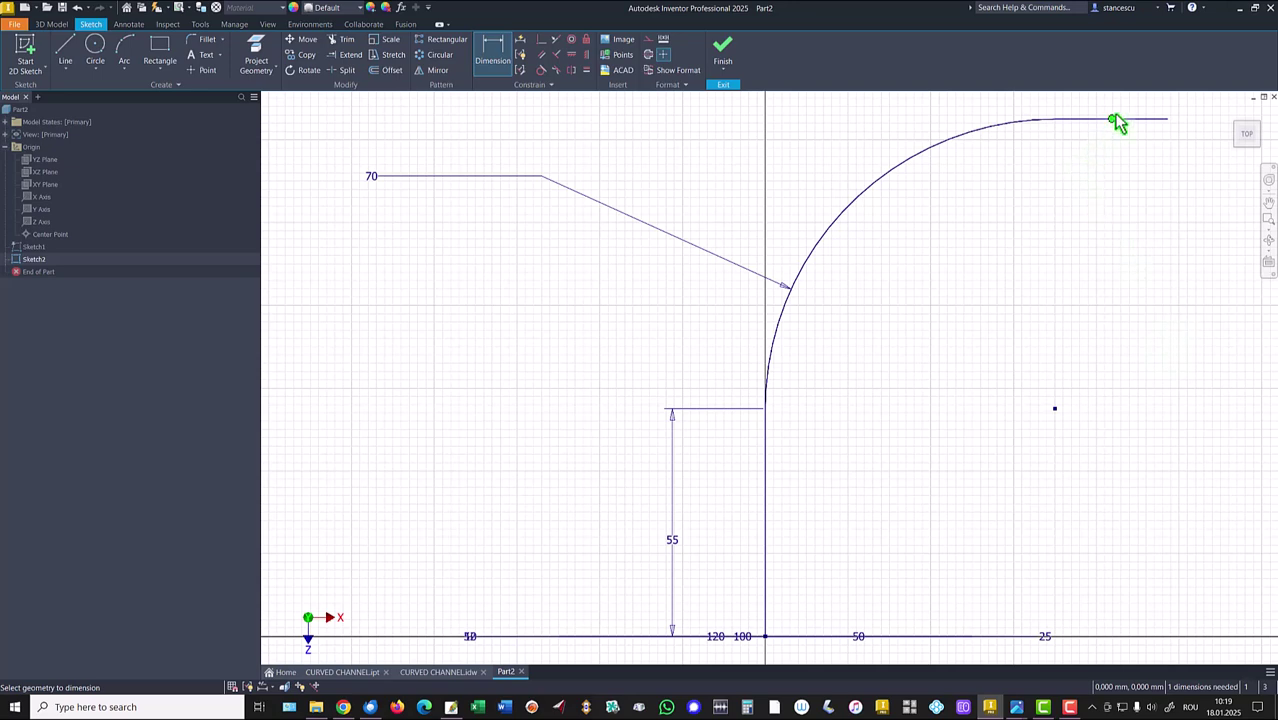
# - Dimension the top horizontal line to 55
pyautogui.click(1119, 119)
pyautogui.click(1116, 190)
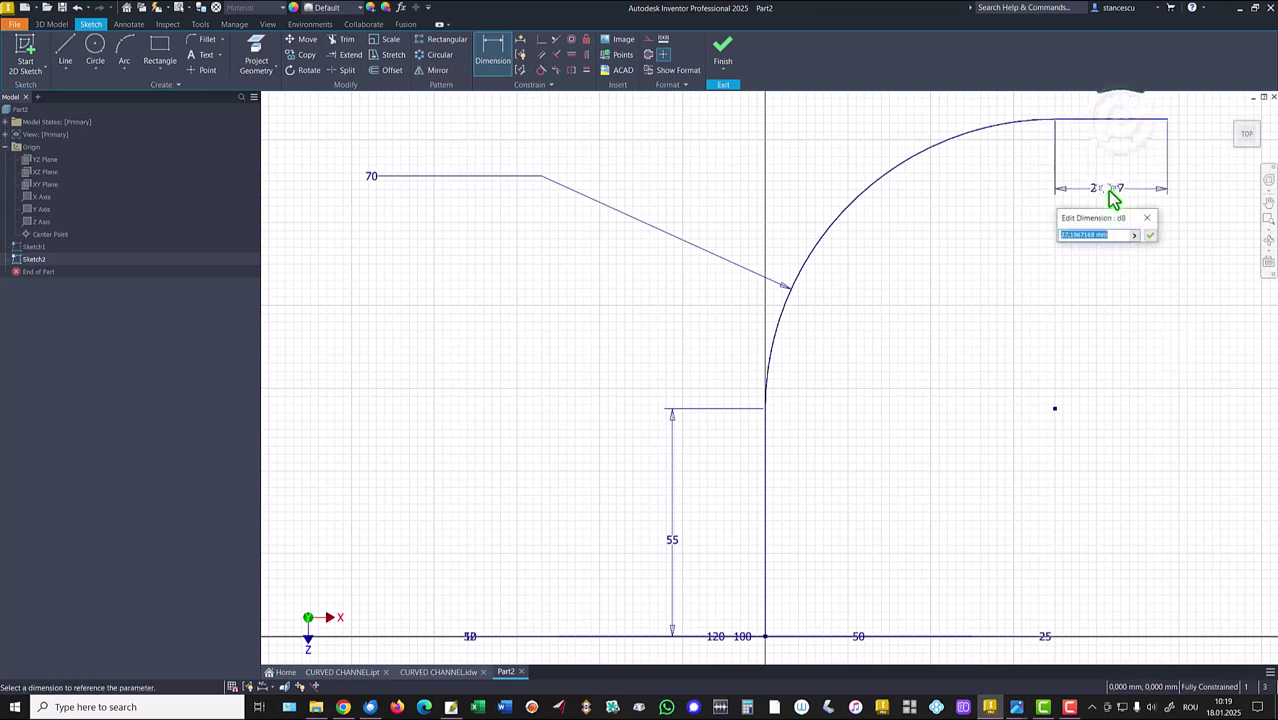
pyautogui.write('55')
pyautogui.press('Return')
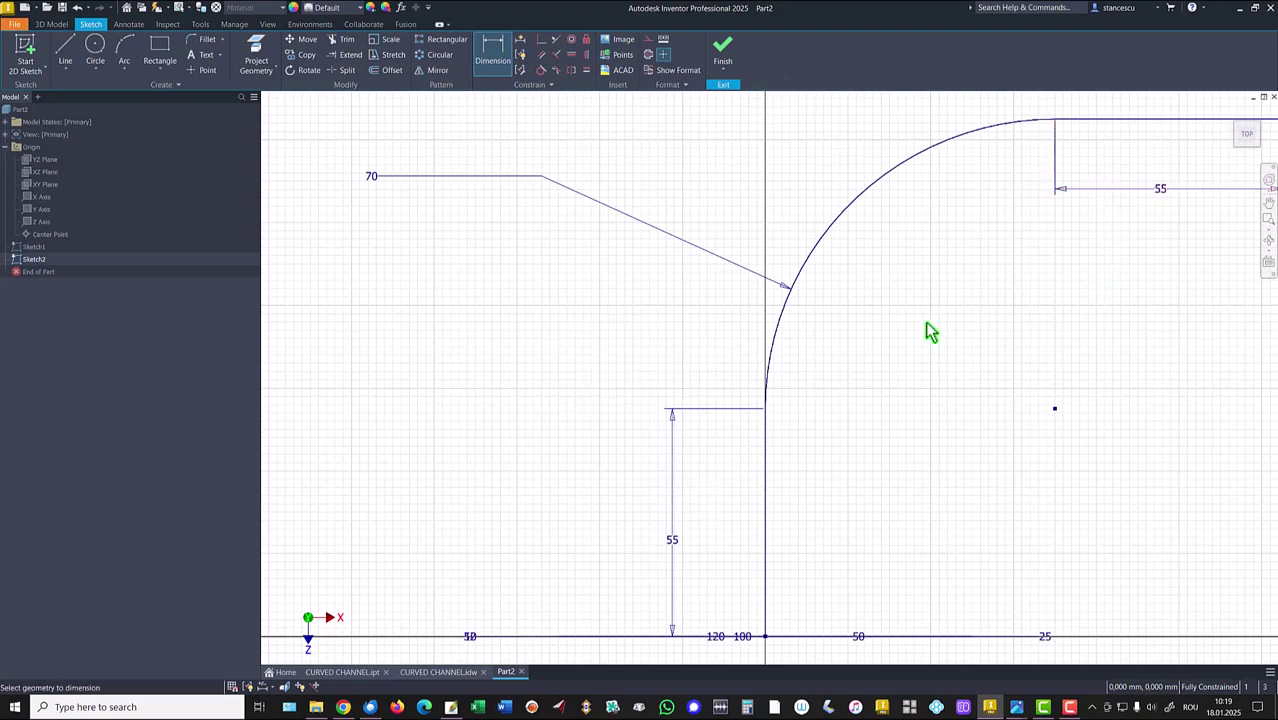
pyautogui.press('Home')
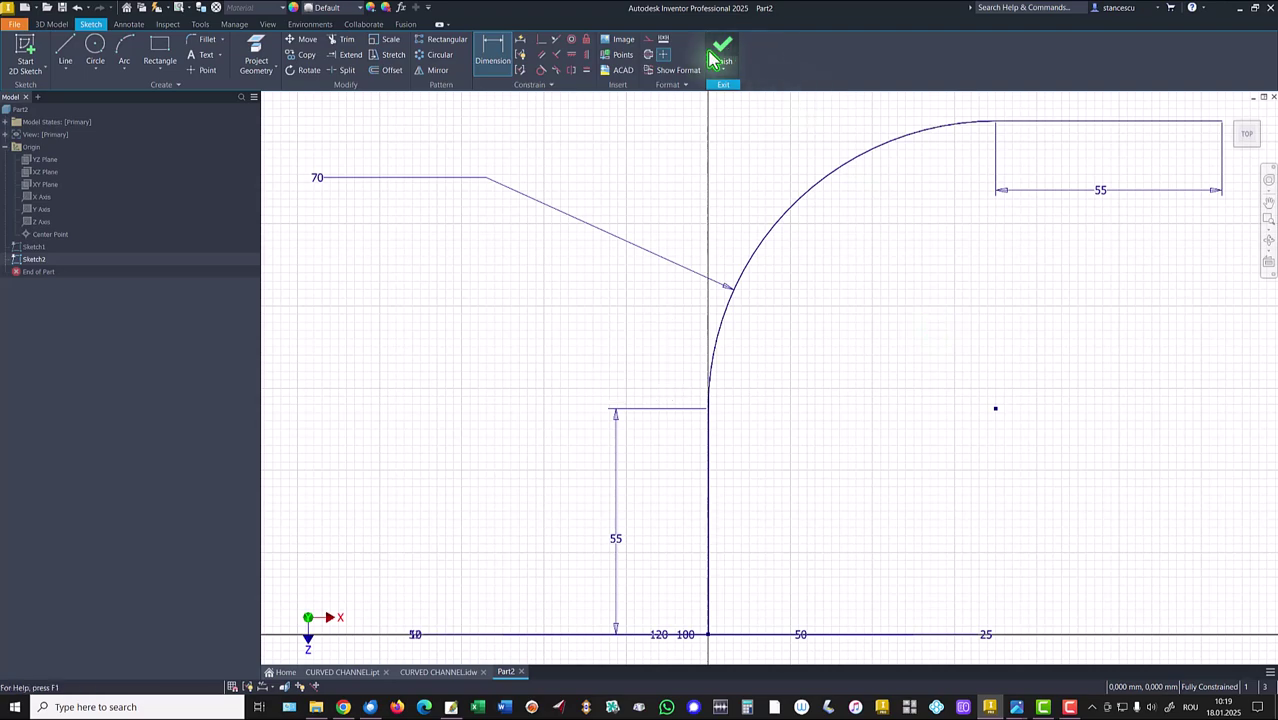
# - Sweep the stepped profile along the three-curve path to create Sweep1
pyautogui.click(721, 52)
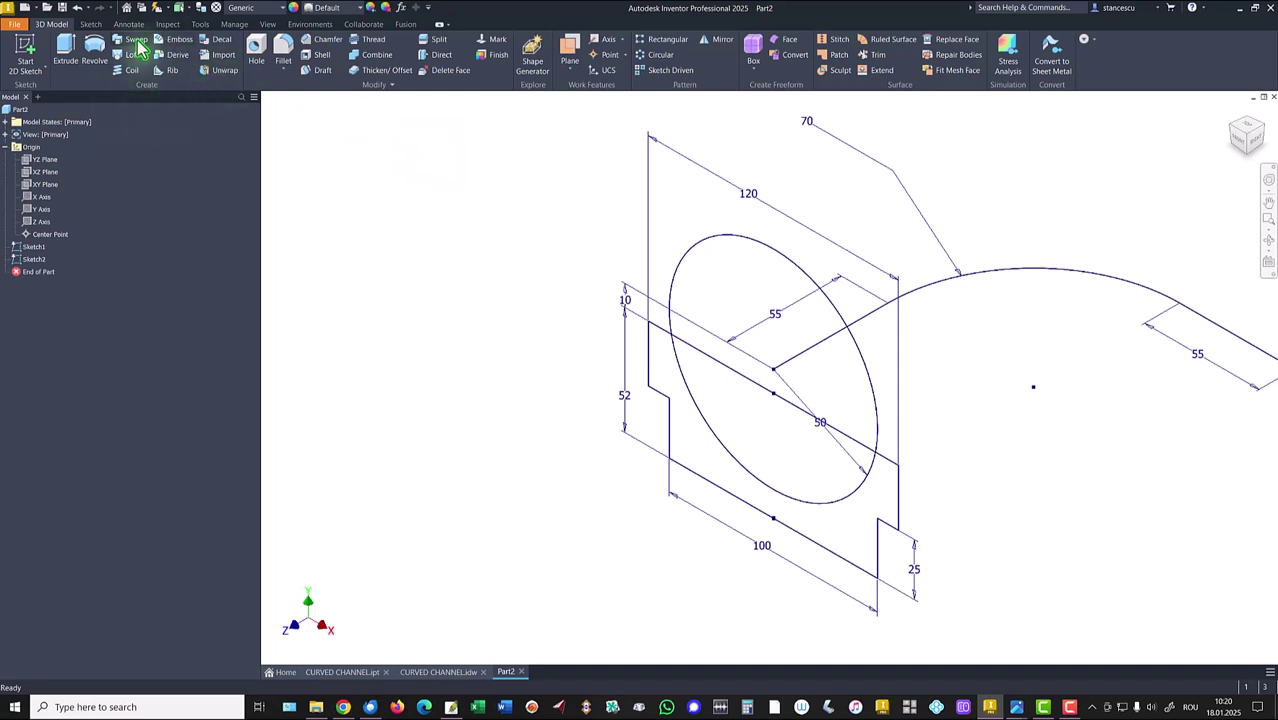
pyautogui.click(727, 472)
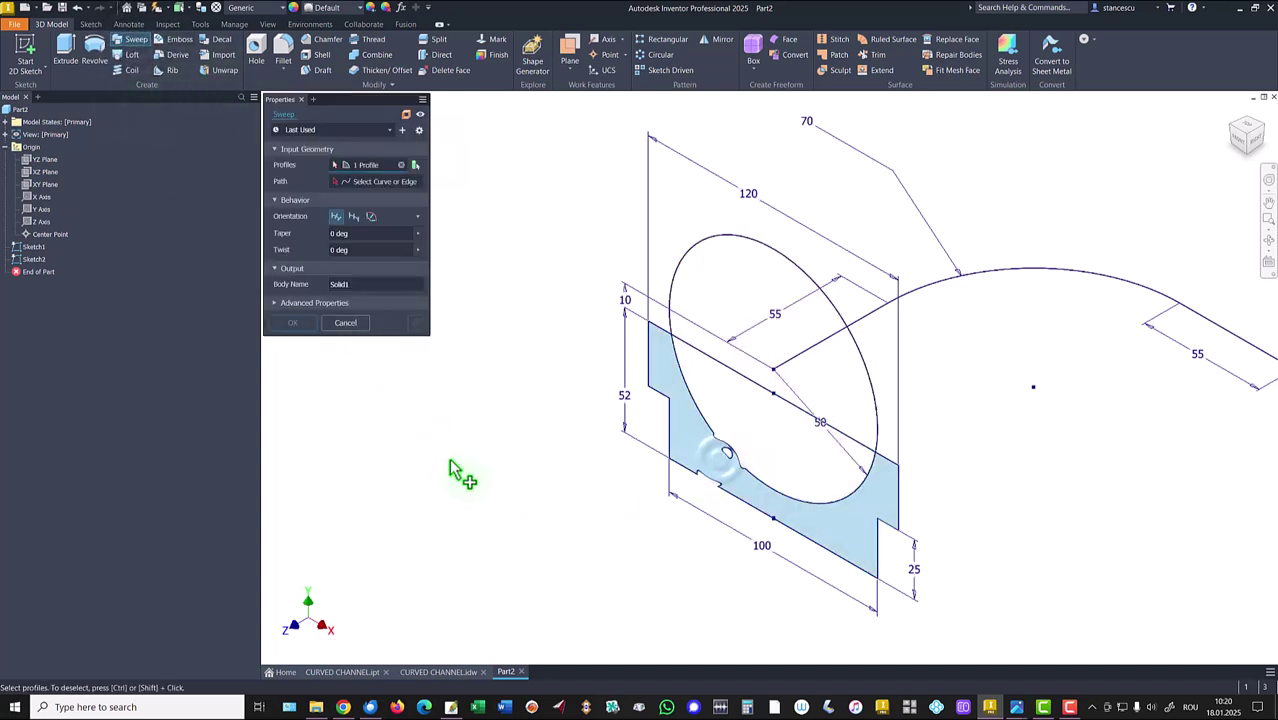
pyautogui.click(375, 190)
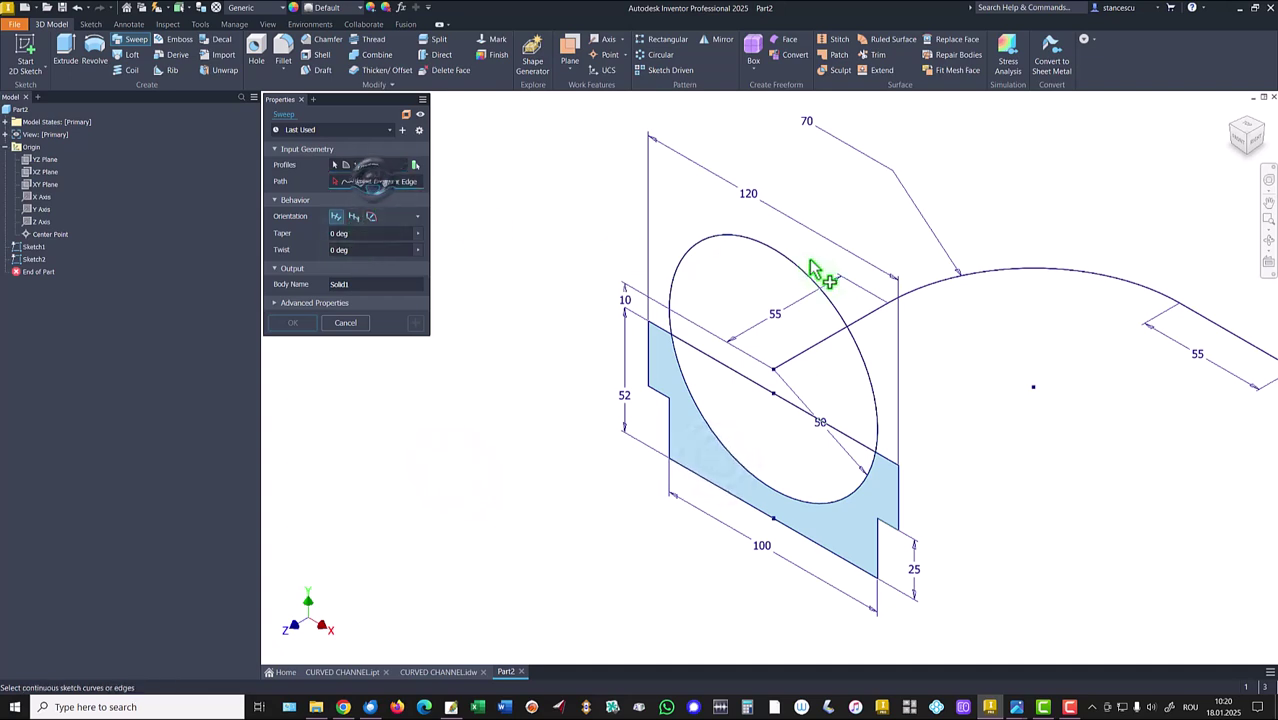
pyautogui.click(918, 293)
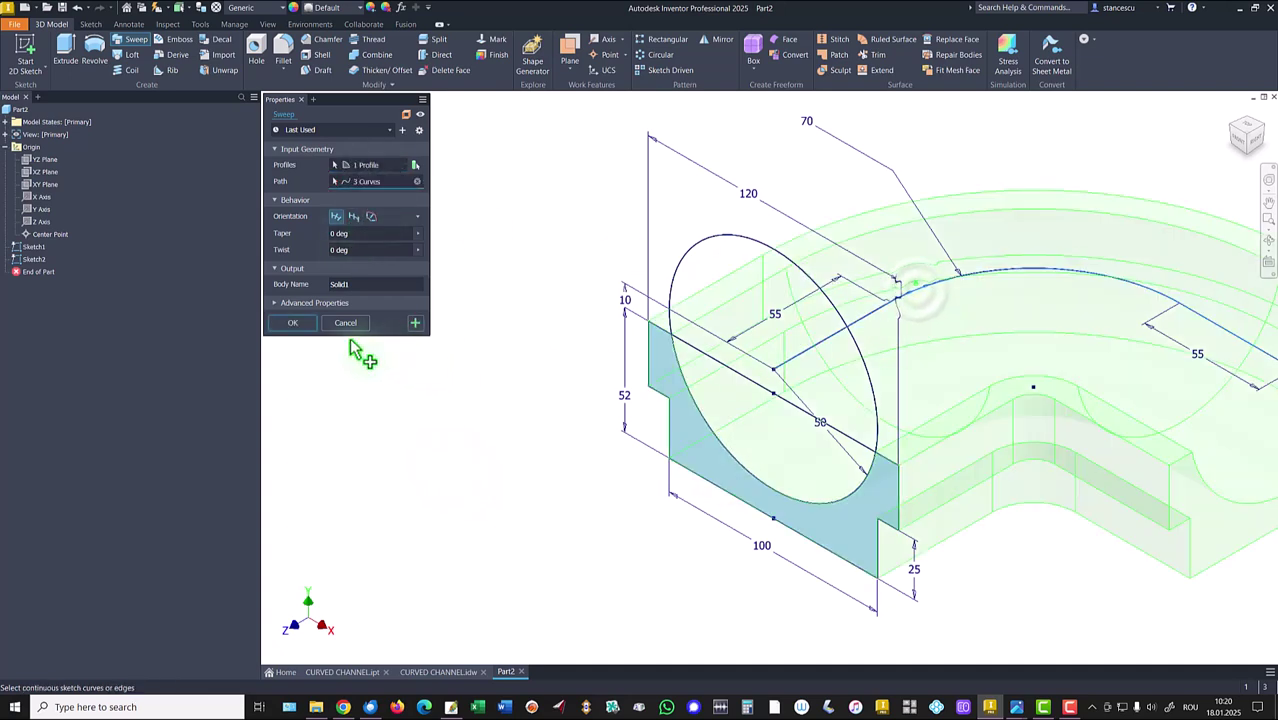
pyautogui.click(292, 323)
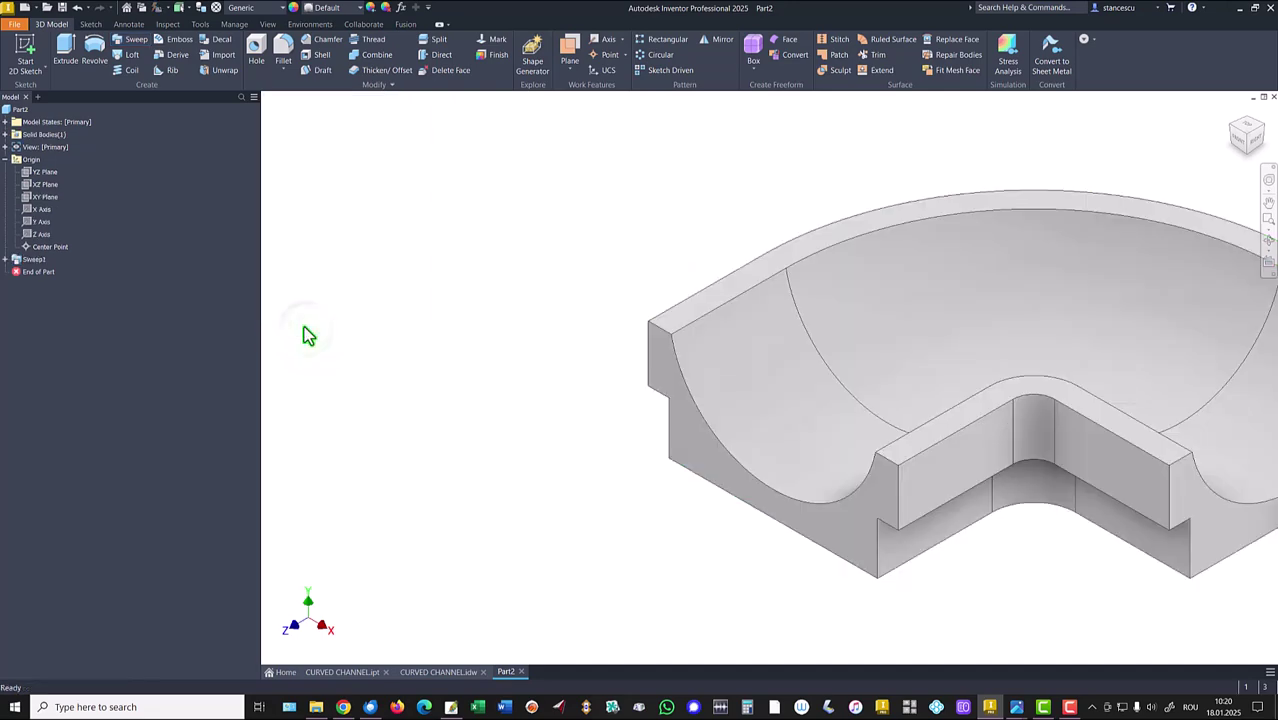
pyautogui.press('Home')
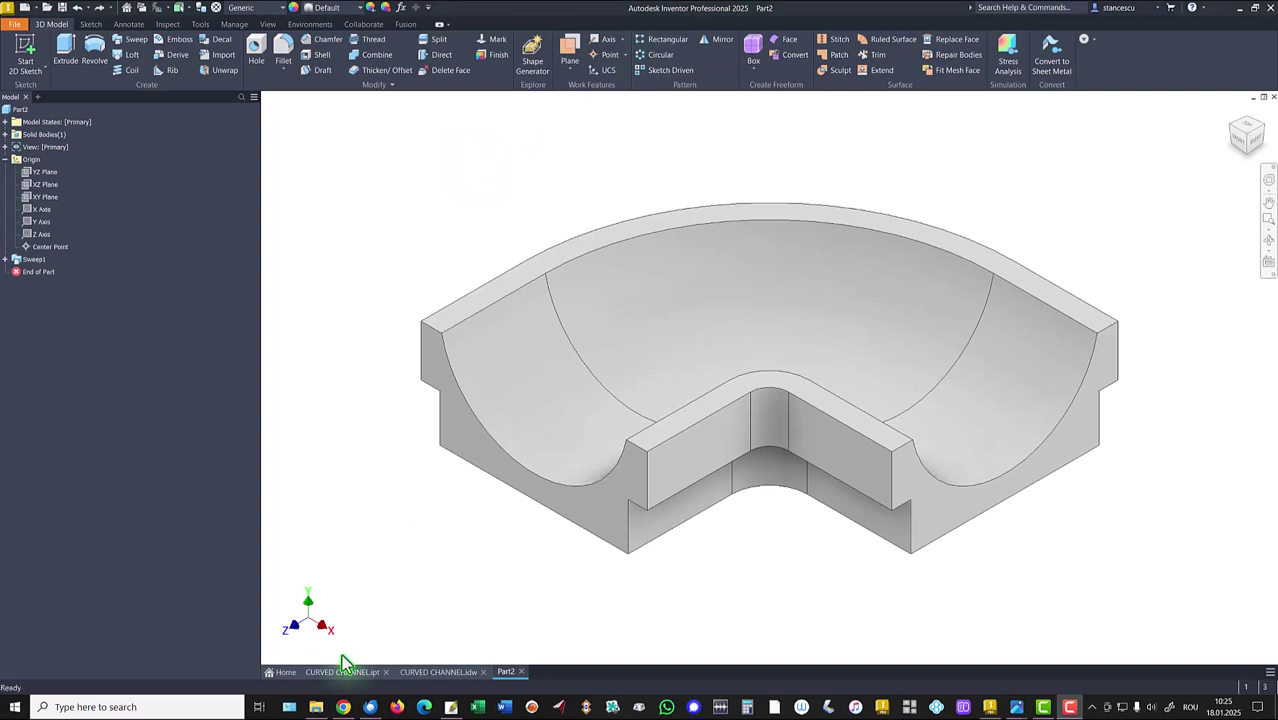
pyautogui.click(343, 672)
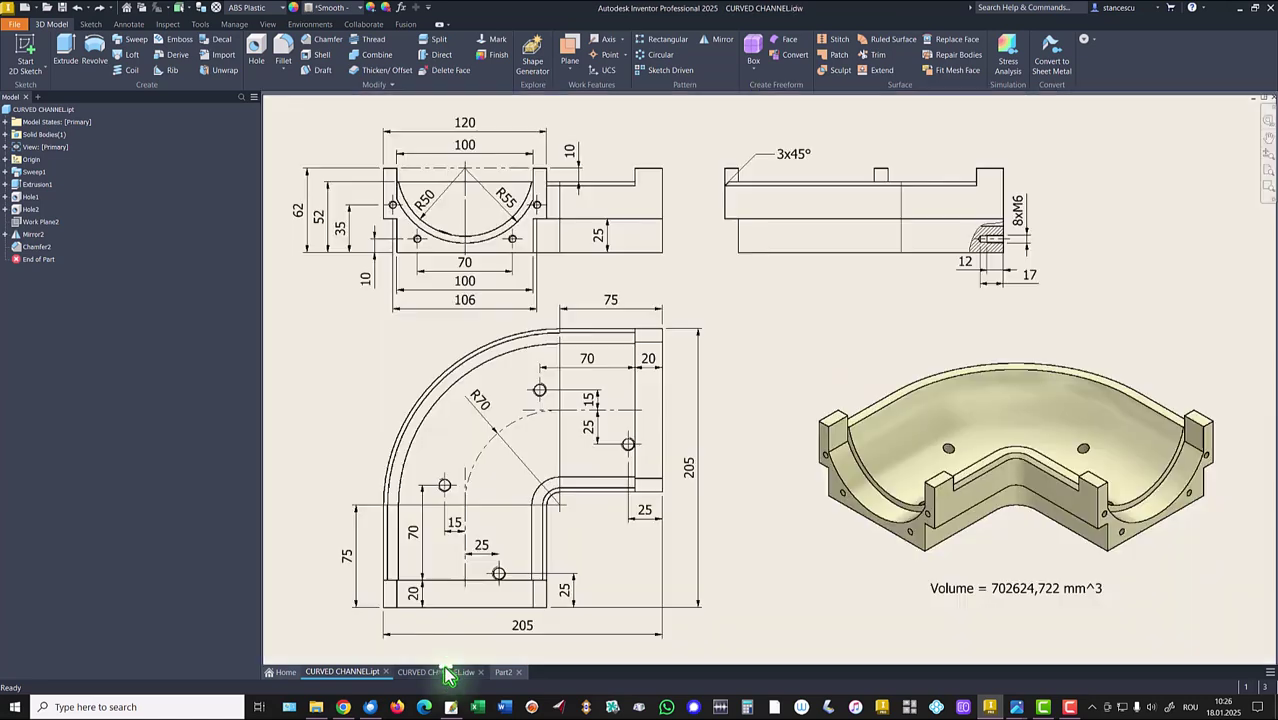
pyautogui.click(436, 672)
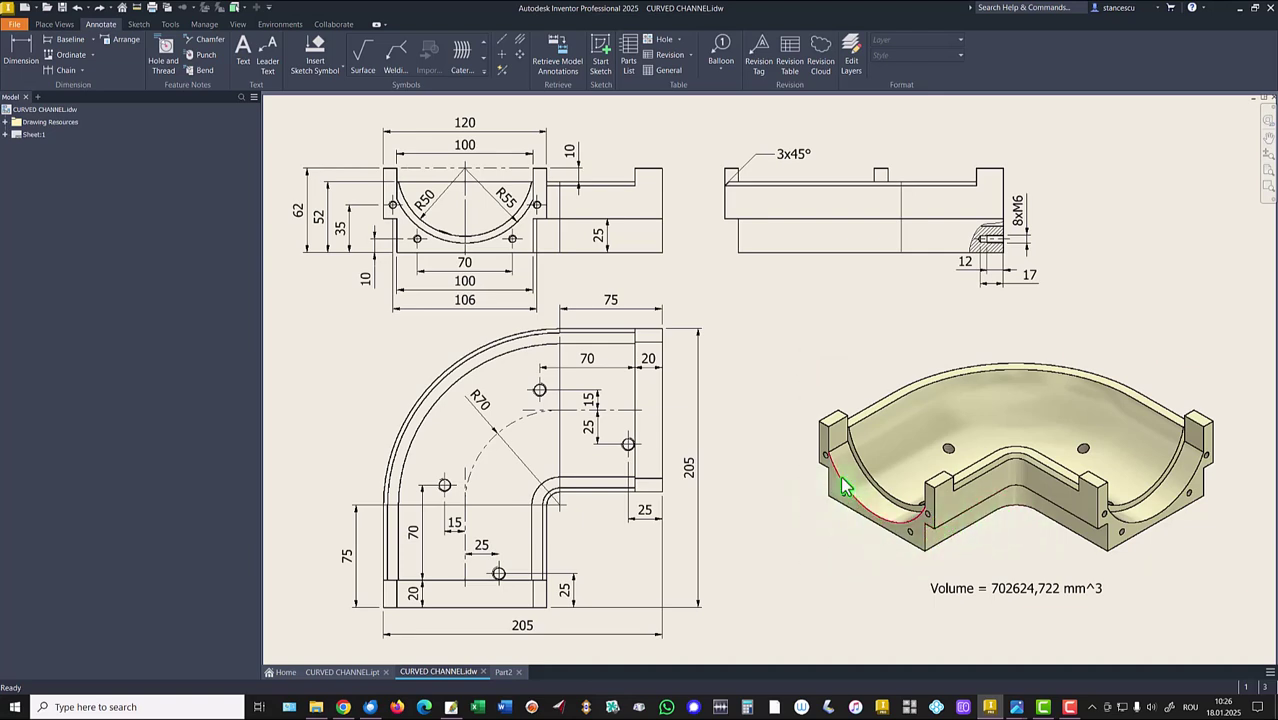
pyautogui.click(503, 673)
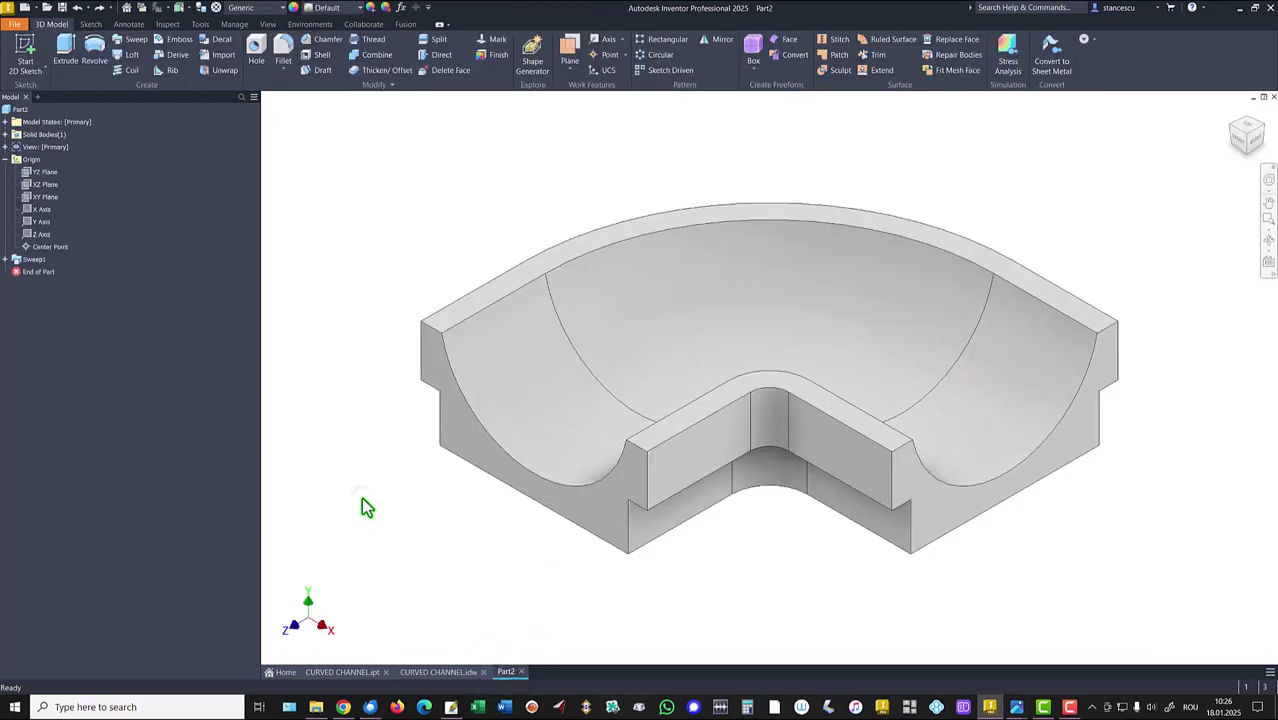
# - Start a sketch on the channel's end face and project the face outline into it
pyautogui.click(478, 445)
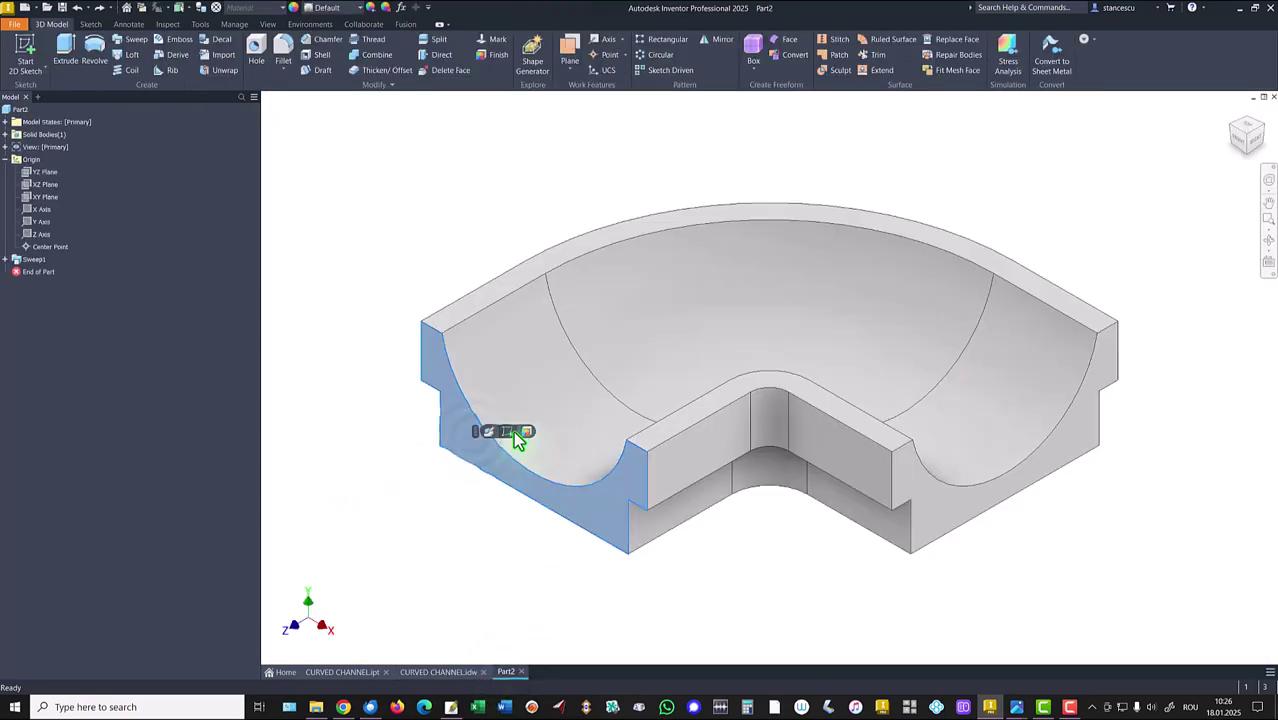
pyautogui.click(509, 430)
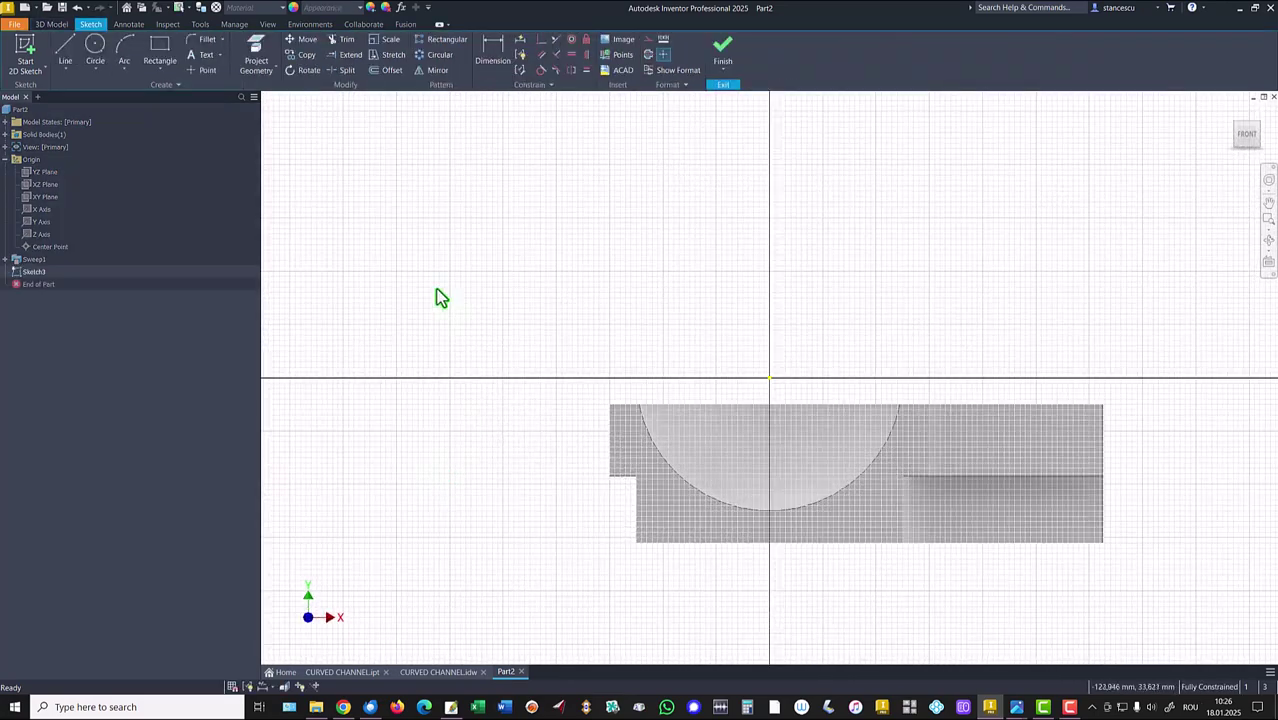
pyautogui.click(255, 55)
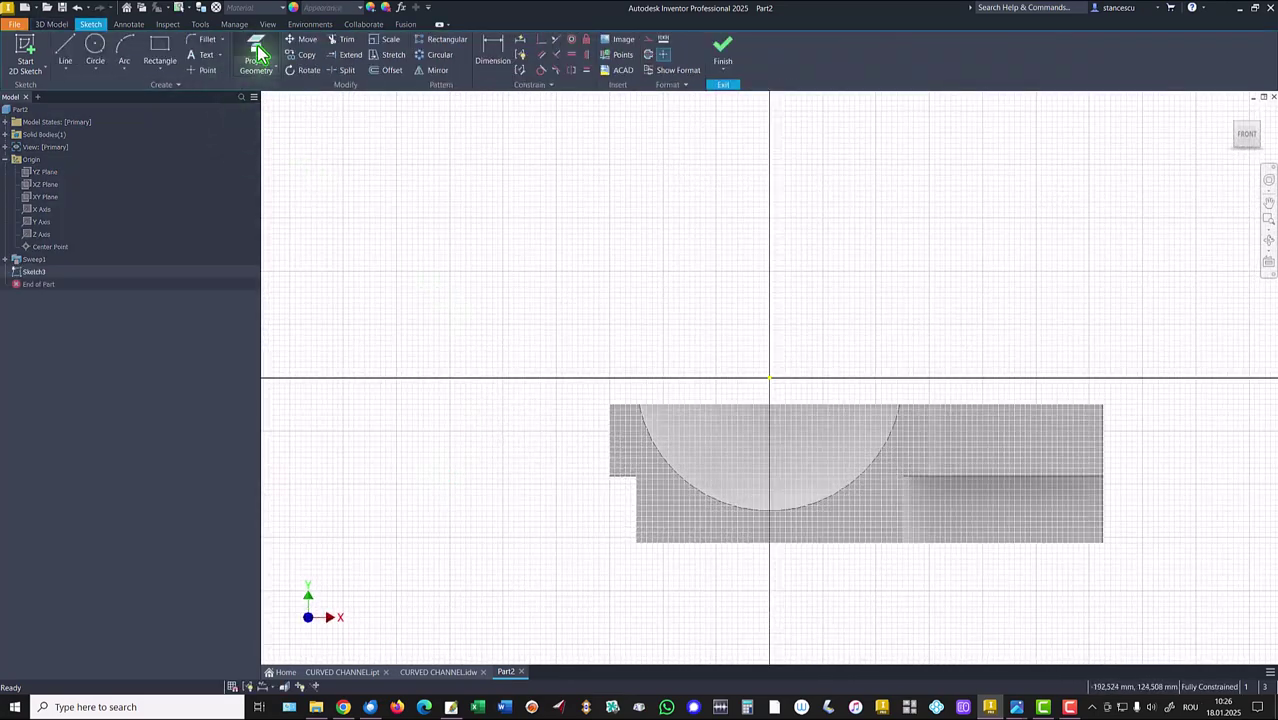
pyautogui.click(689, 523)
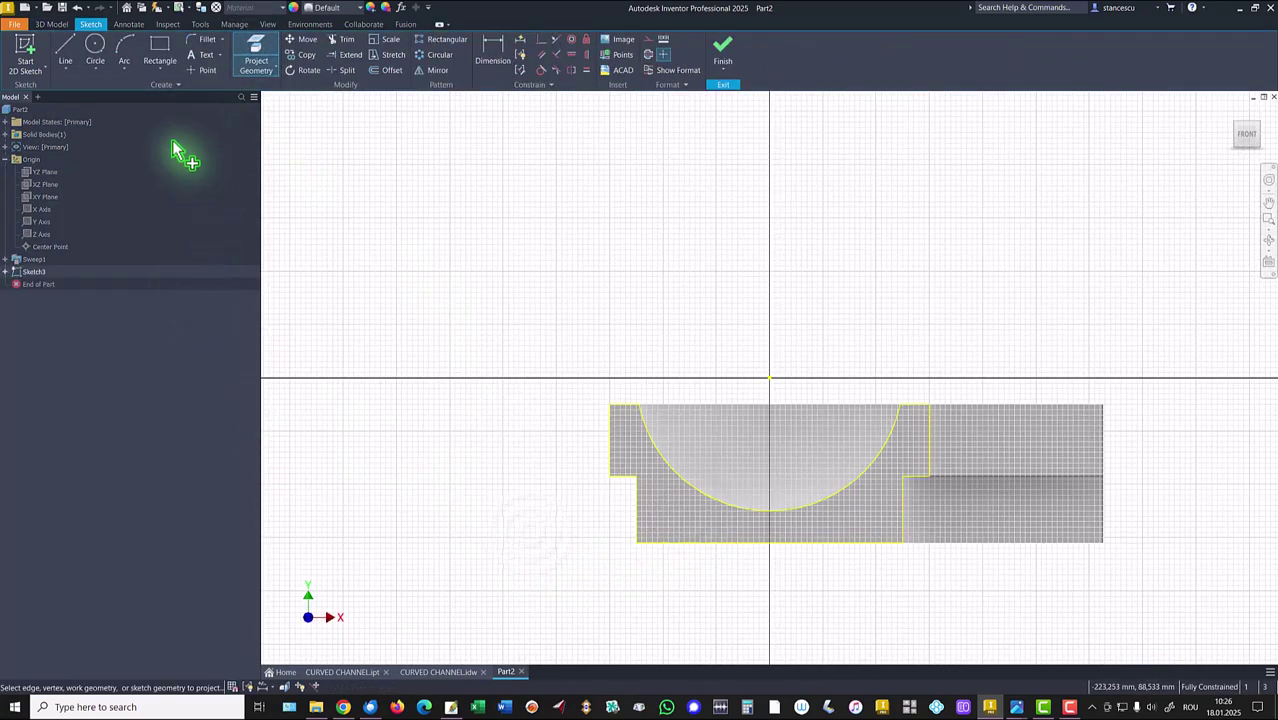
# - Draw a radius 55 circle centred on the sketch origin
pyautogui.click(95, 45)
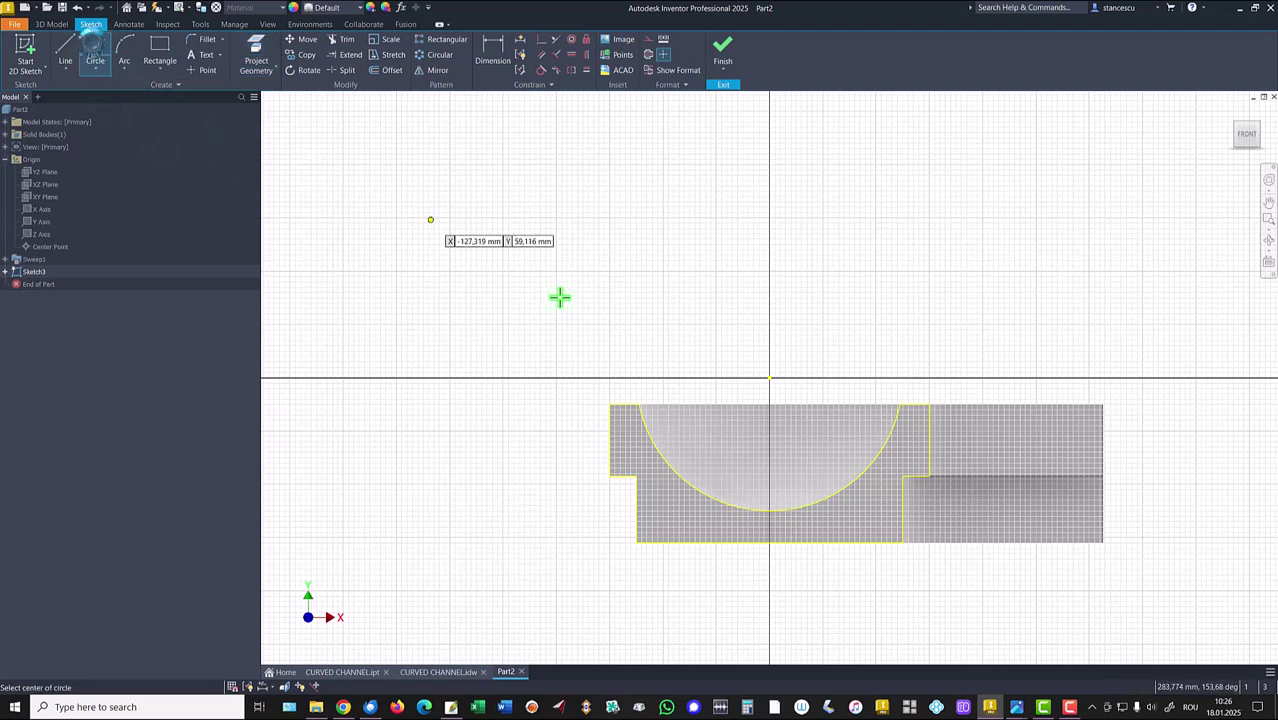
pyautogui.click(769, 378)
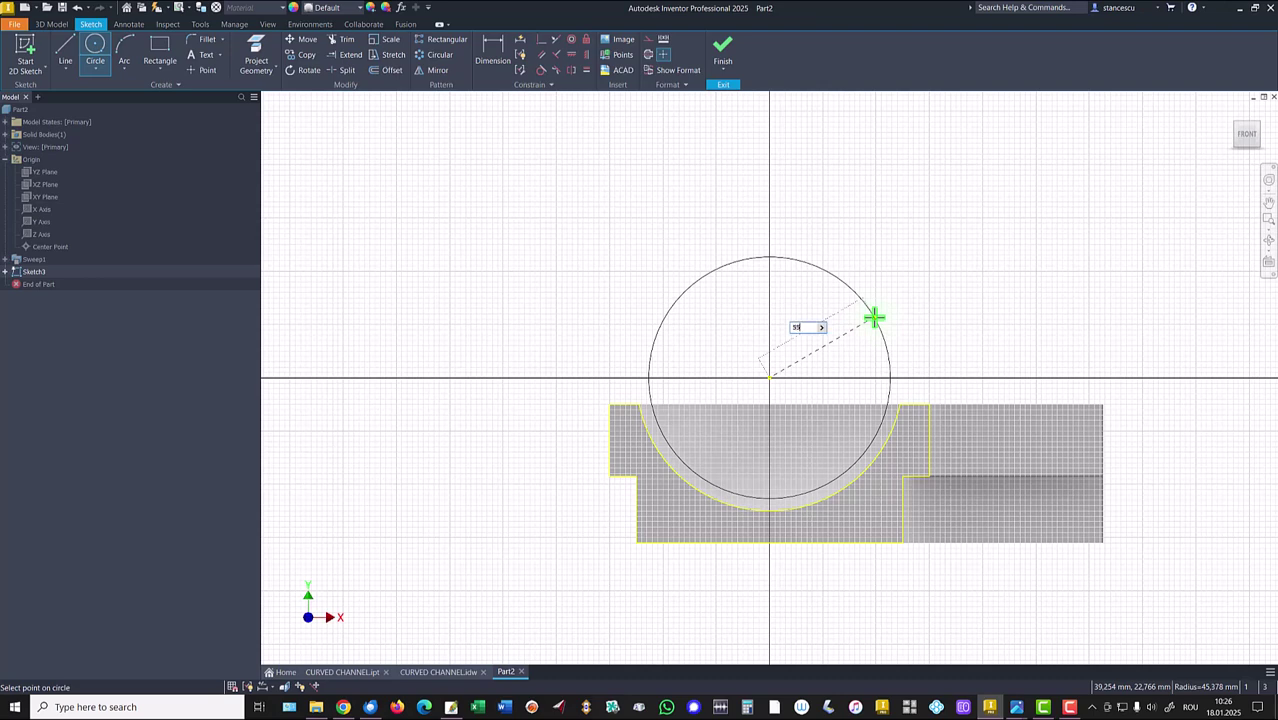
pyautogui.write('55')
pyautogui.press('Return')
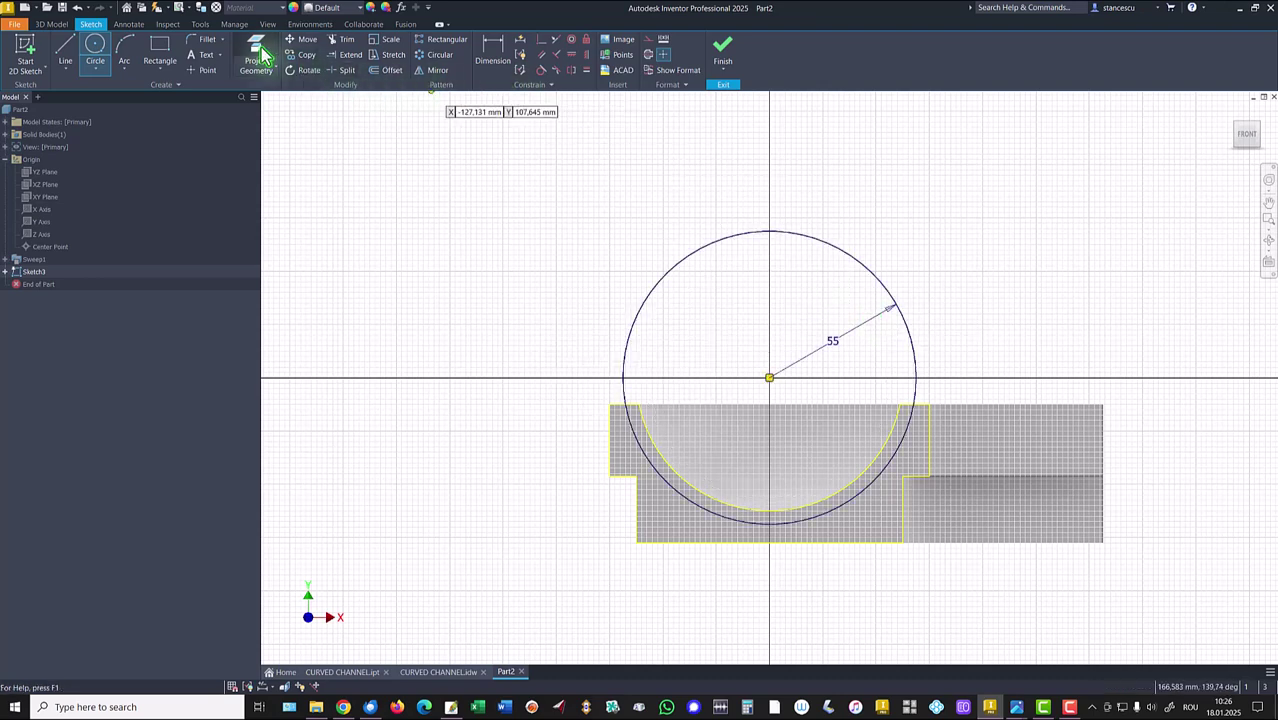
# - Draw short line segments from the profile's left edge up to the horizontal axis
pyautogui.click(60, 56)
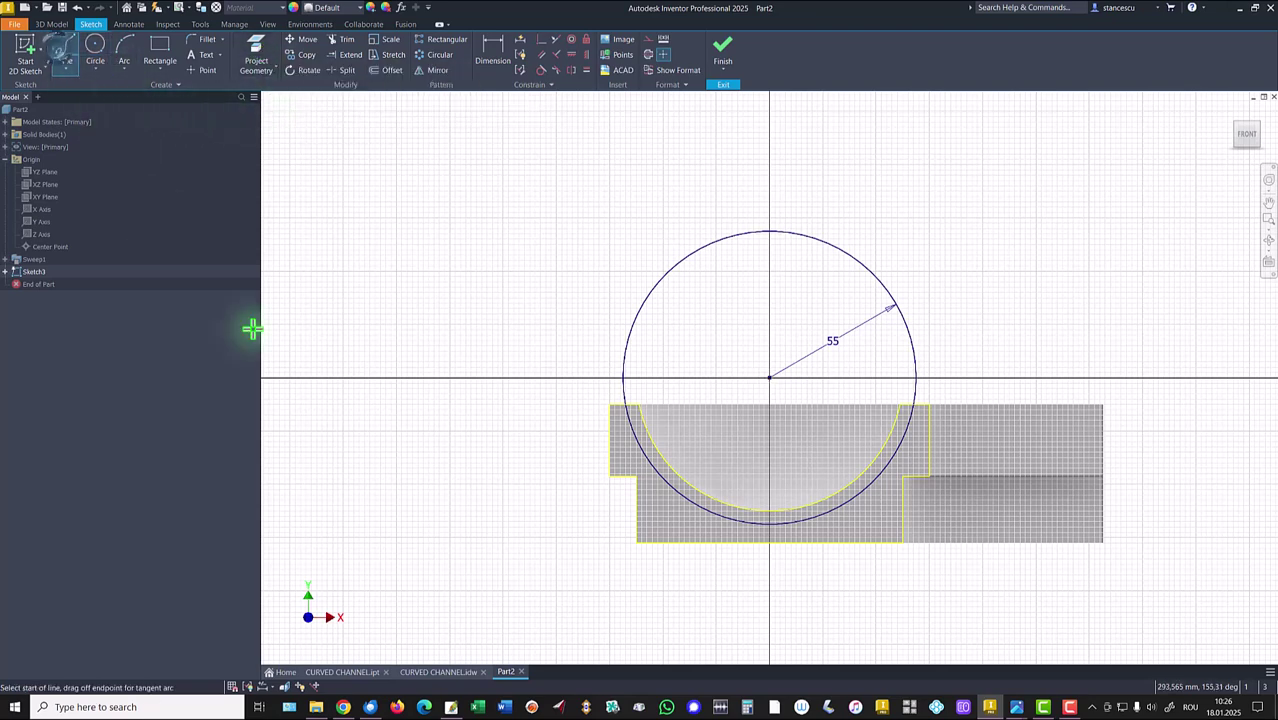
pyautogui.click(636, 440)
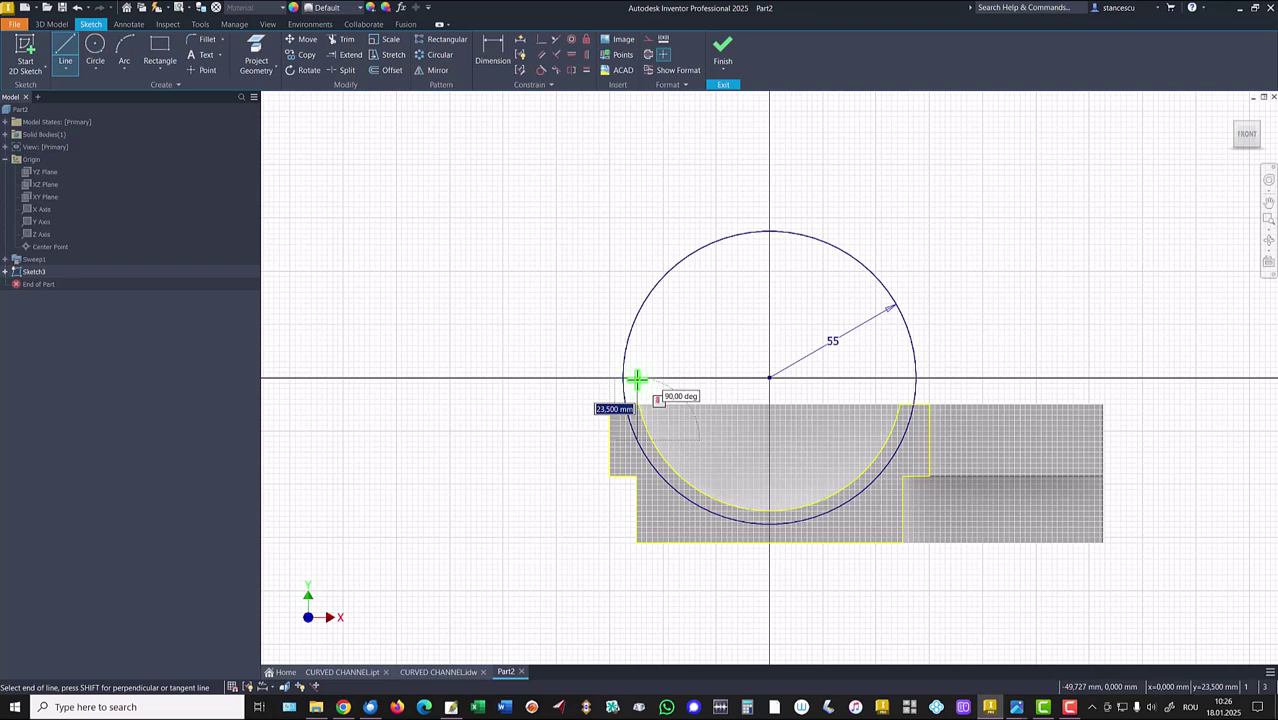
pyautogui.click(636, 378)
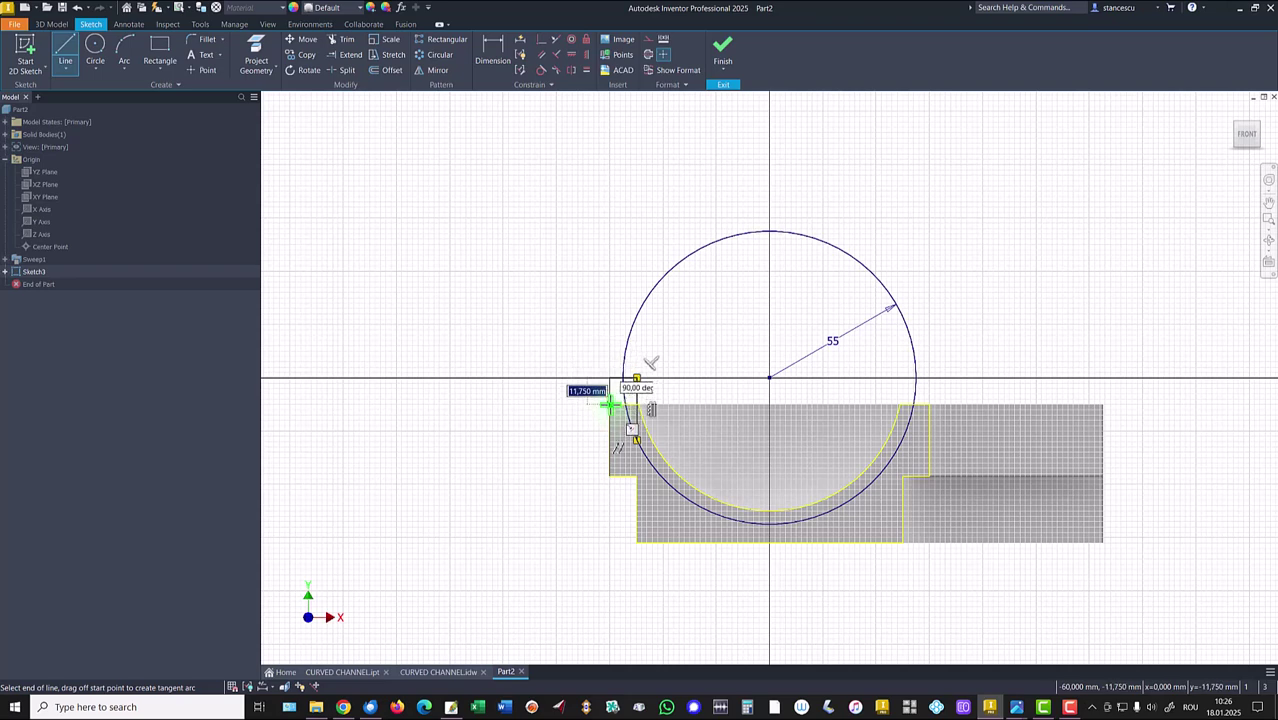
pyautogui.click(610, 402)
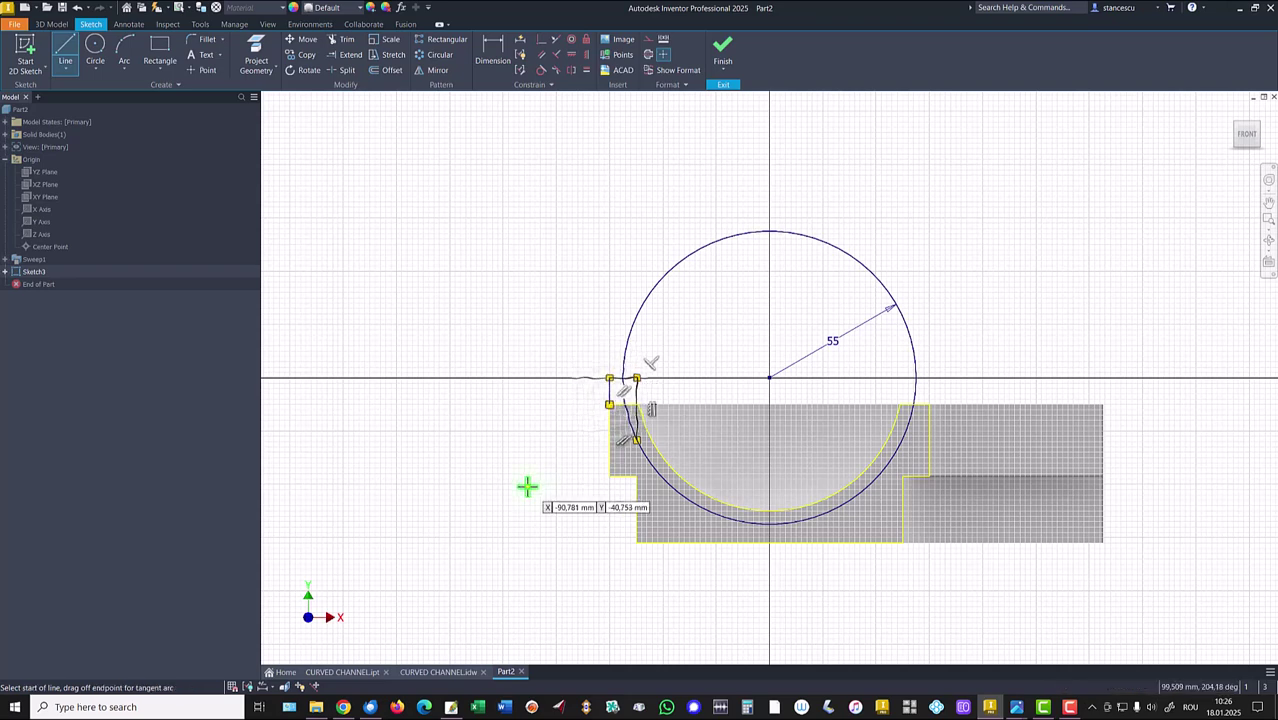
pyautogui.press('Escape')
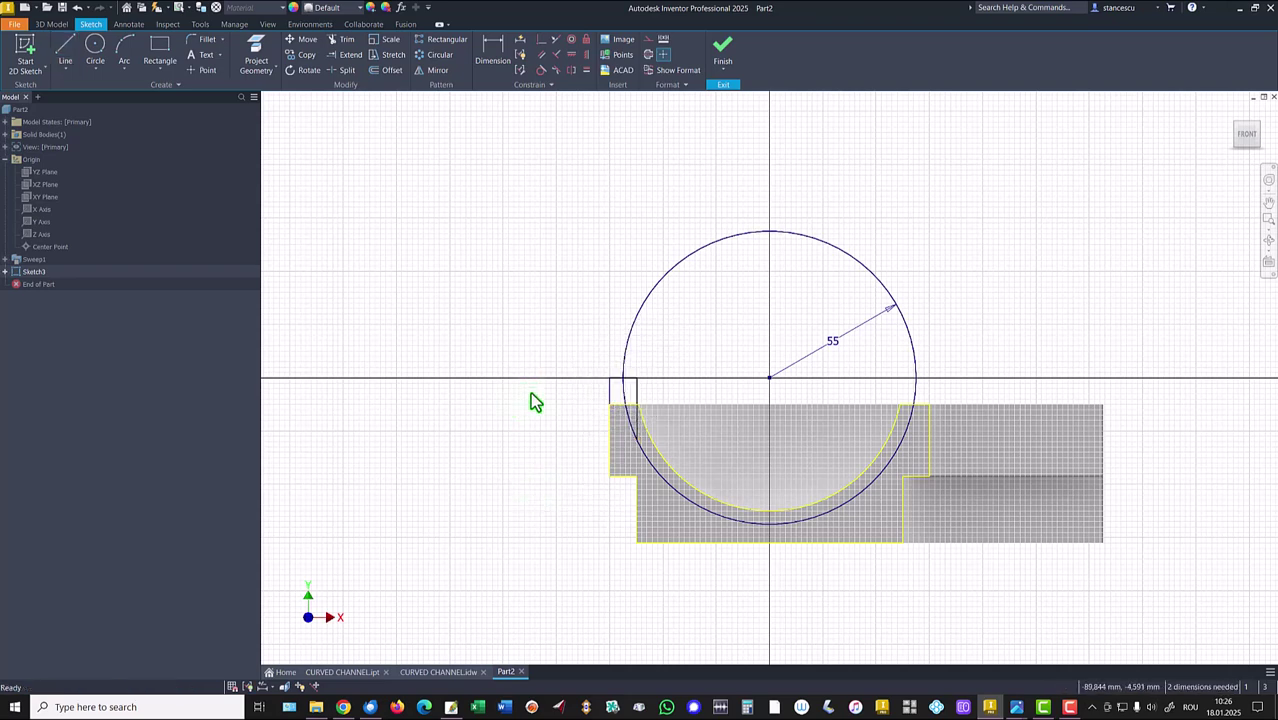
# - Move the drawing's 100 dimension under the 120, then make Sketch3's box side collinear with the profile edge
pyautogui.click(432, 676)
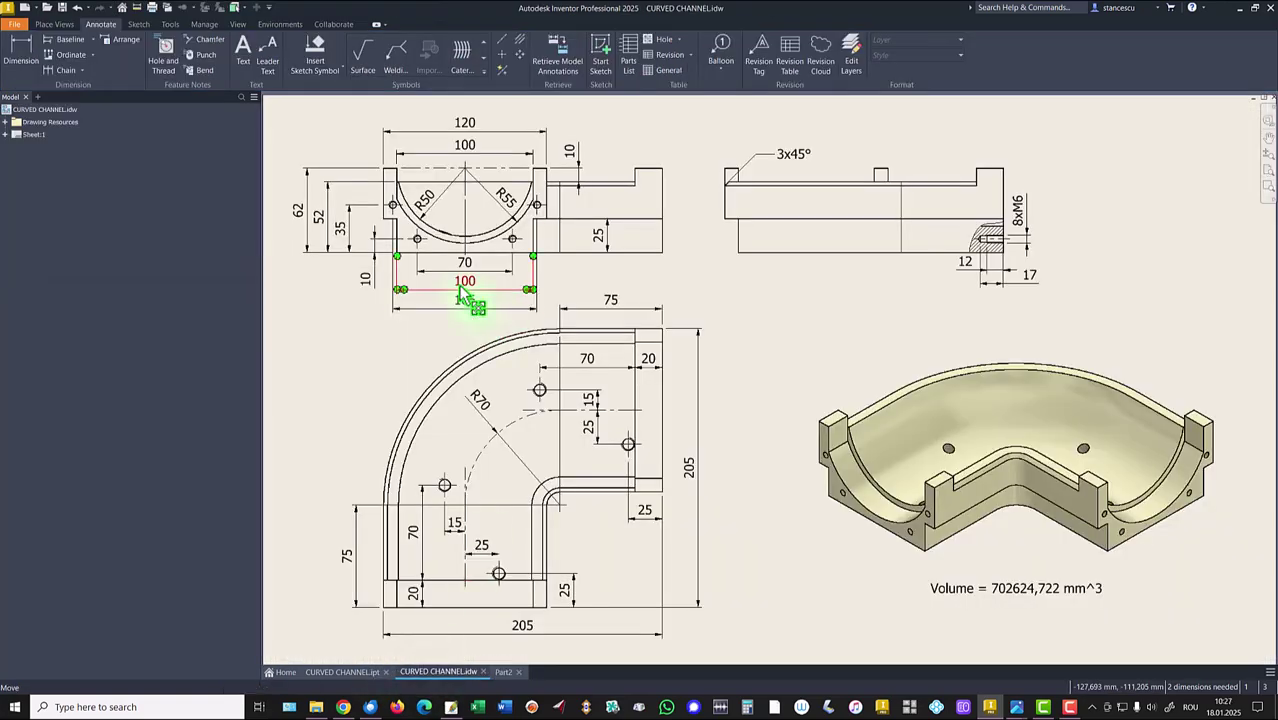
pyautogui.moveTo(461, 288); pyautogui.dragTo(466, 153)
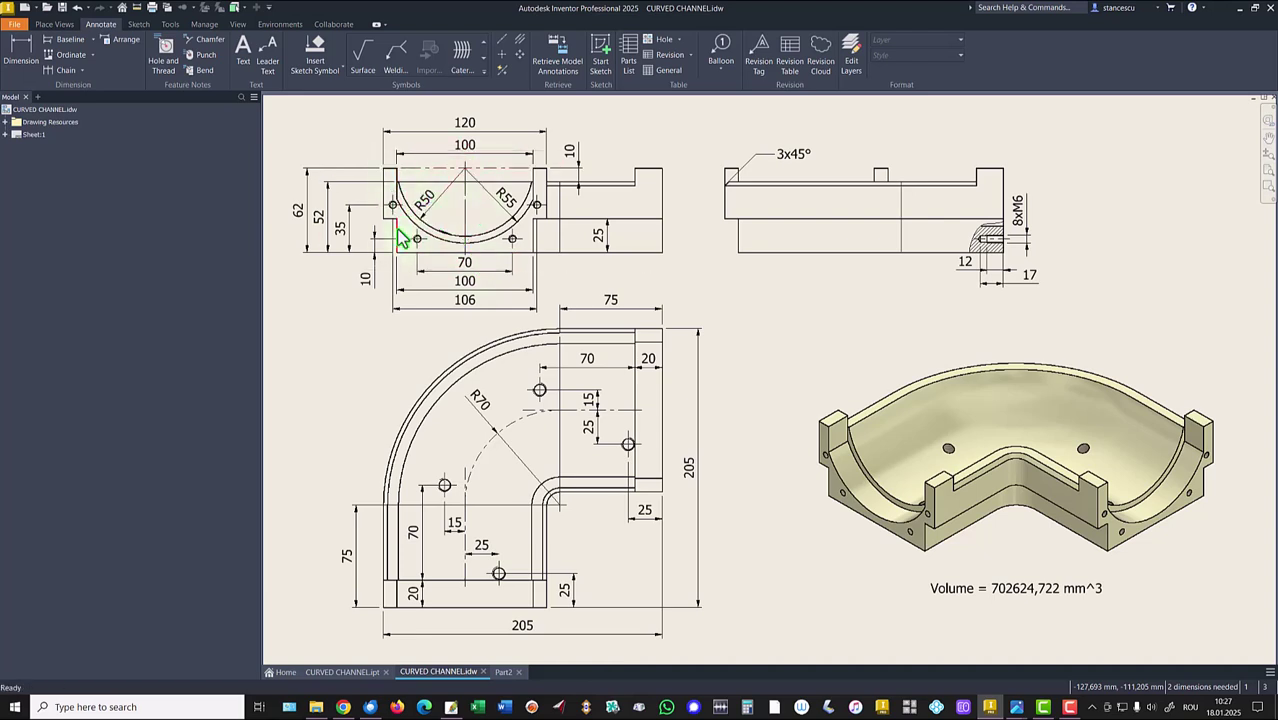
pyautogui.click(503, 672)
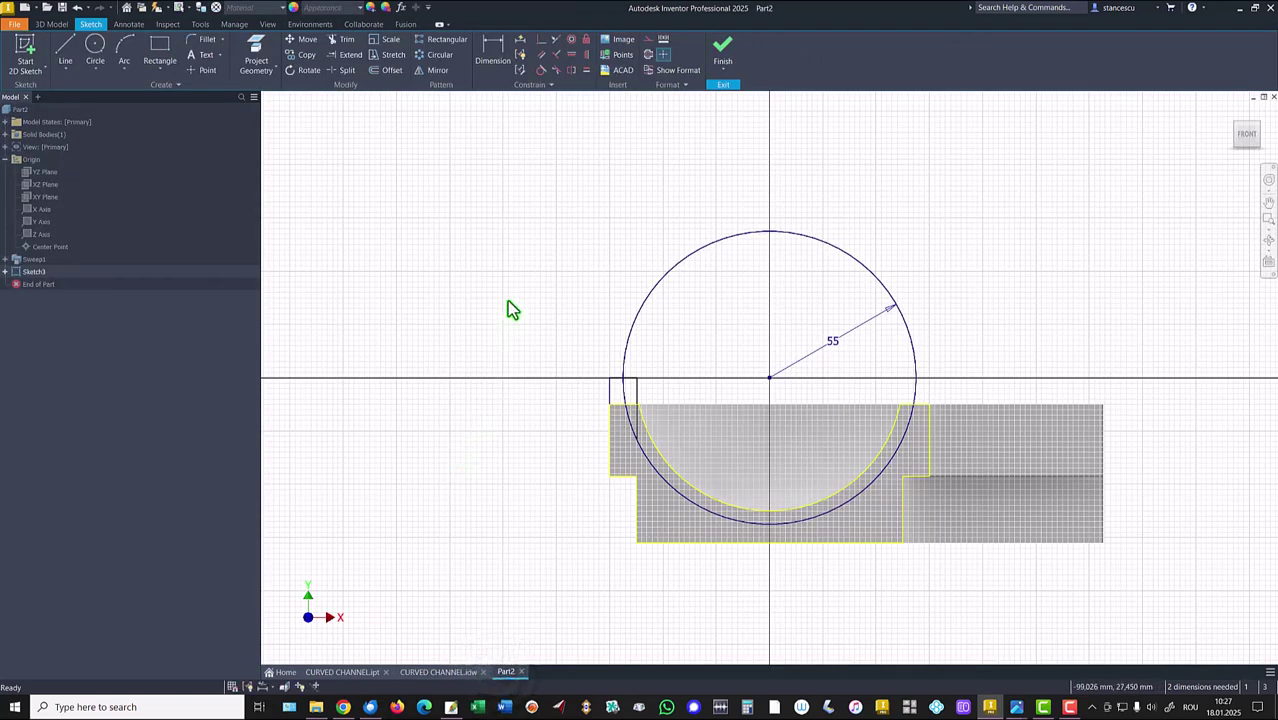
pyautogui.click(552, 42)
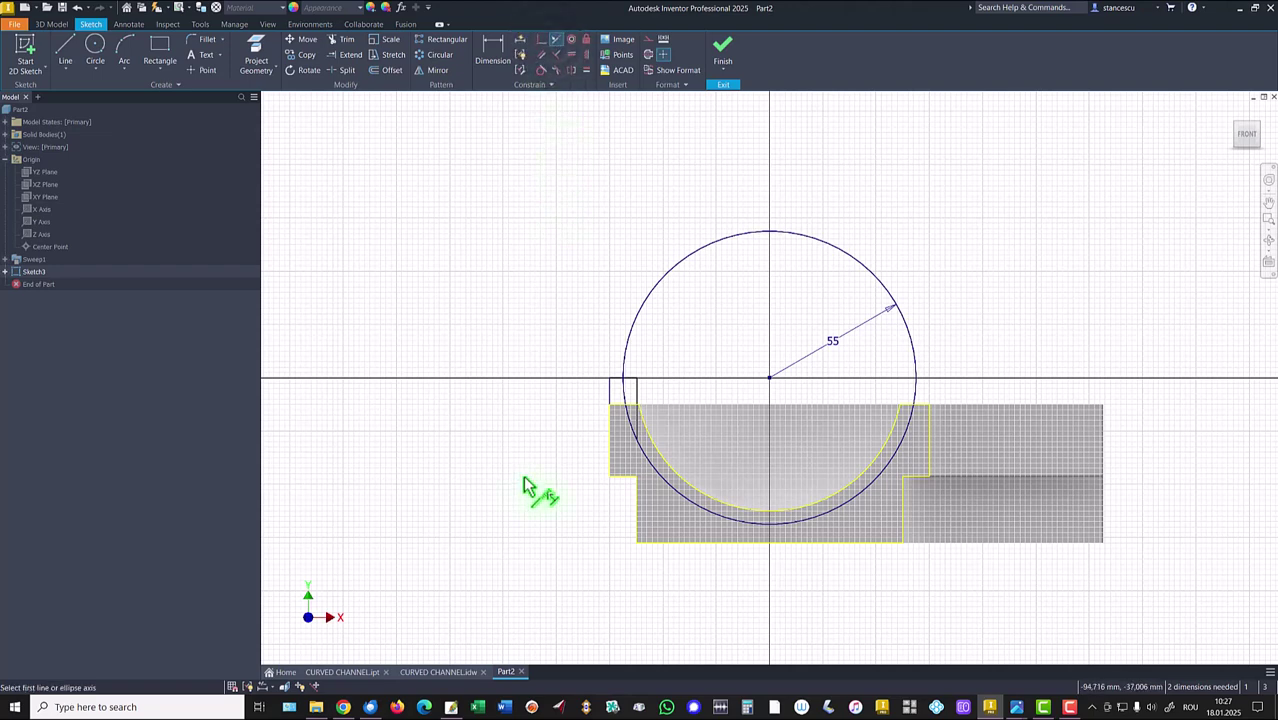
pyautogui.click(641, 506)
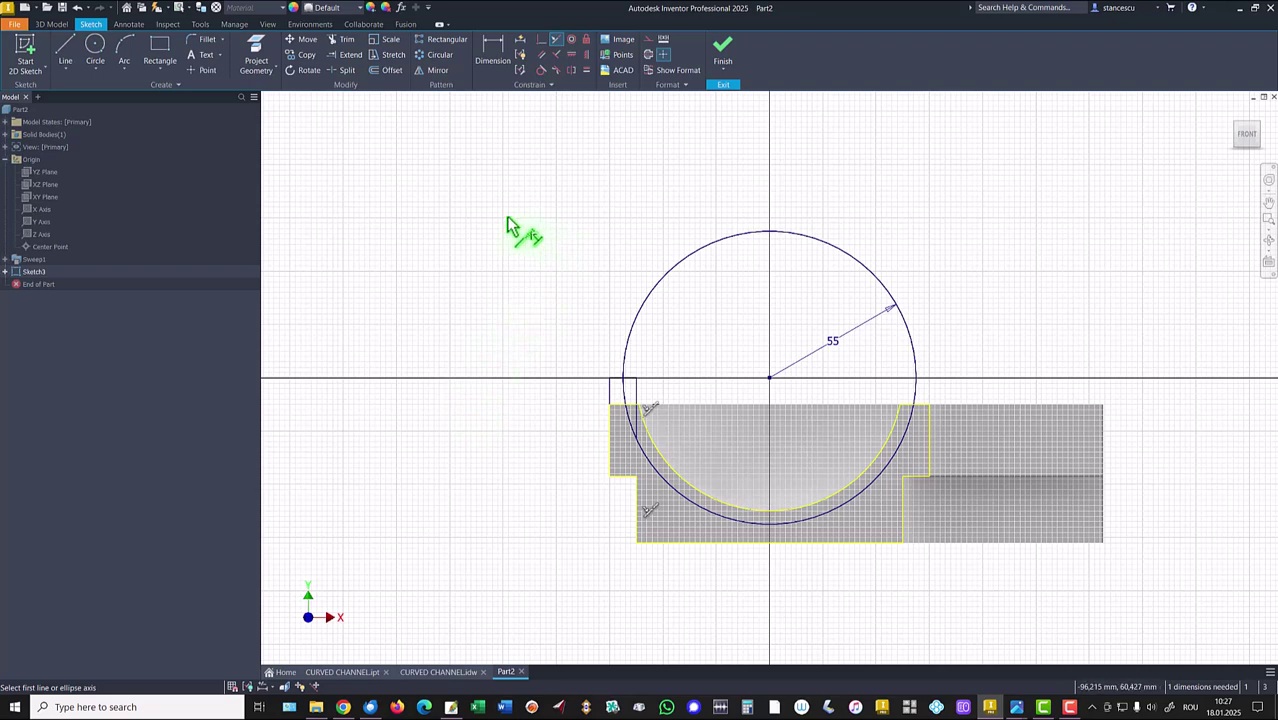
# - Trim the R55 circle's upper part and end pieces, leaving only the lower arc
pyautogui.click(343, 43)
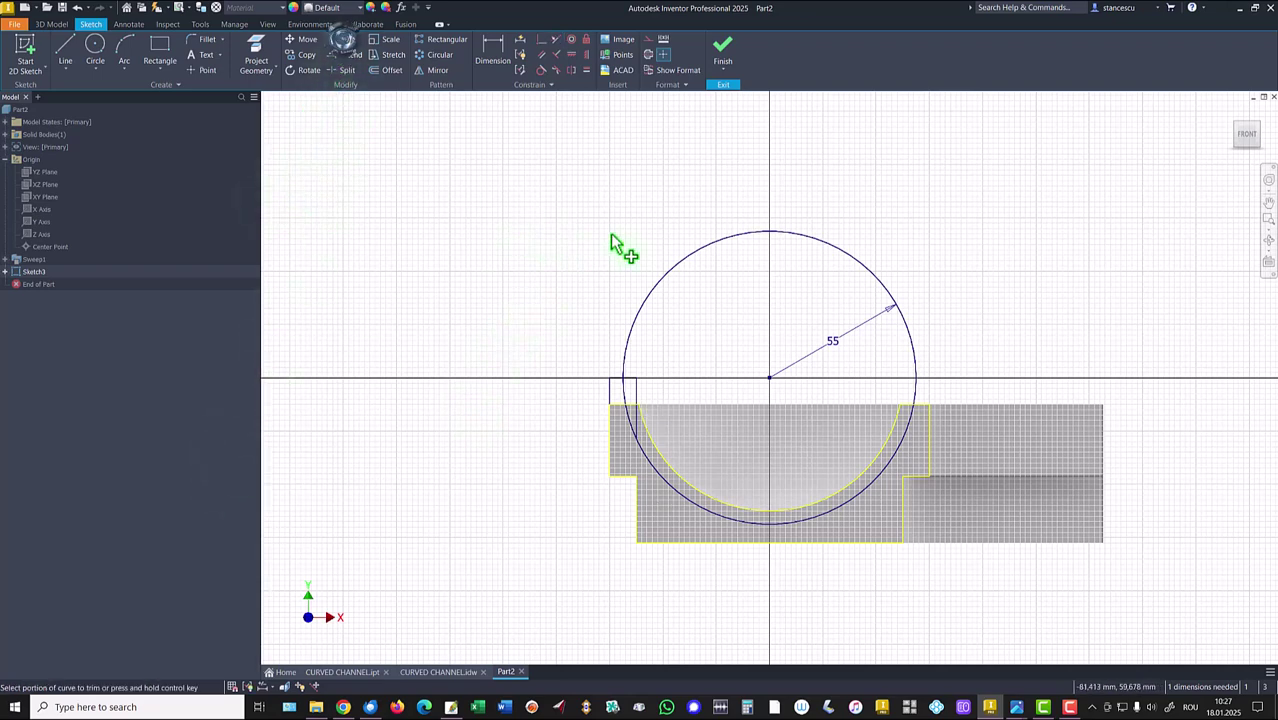
pyautogui.click(672, 278)
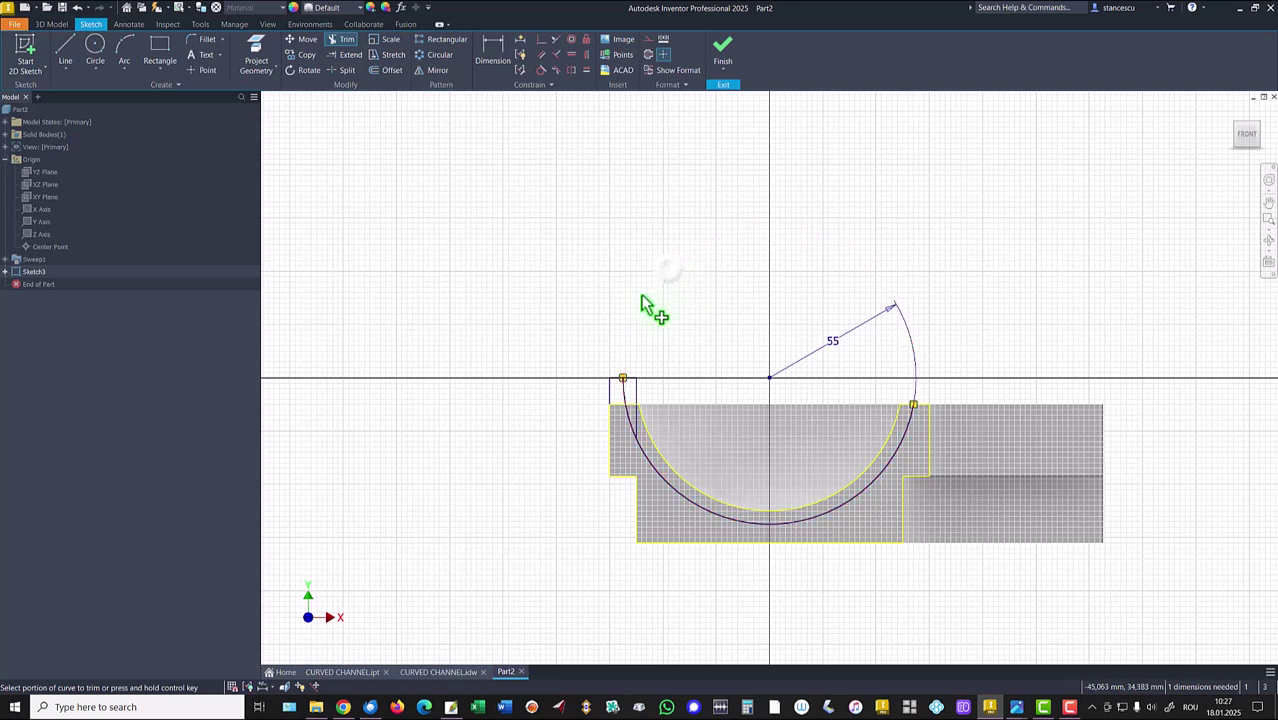
pyautogui.click(624, 392)
pyautogui.click(628, 425)
# - Project the Y axis into the sketch and make it a construction line
pyautogui.click(256, 52)
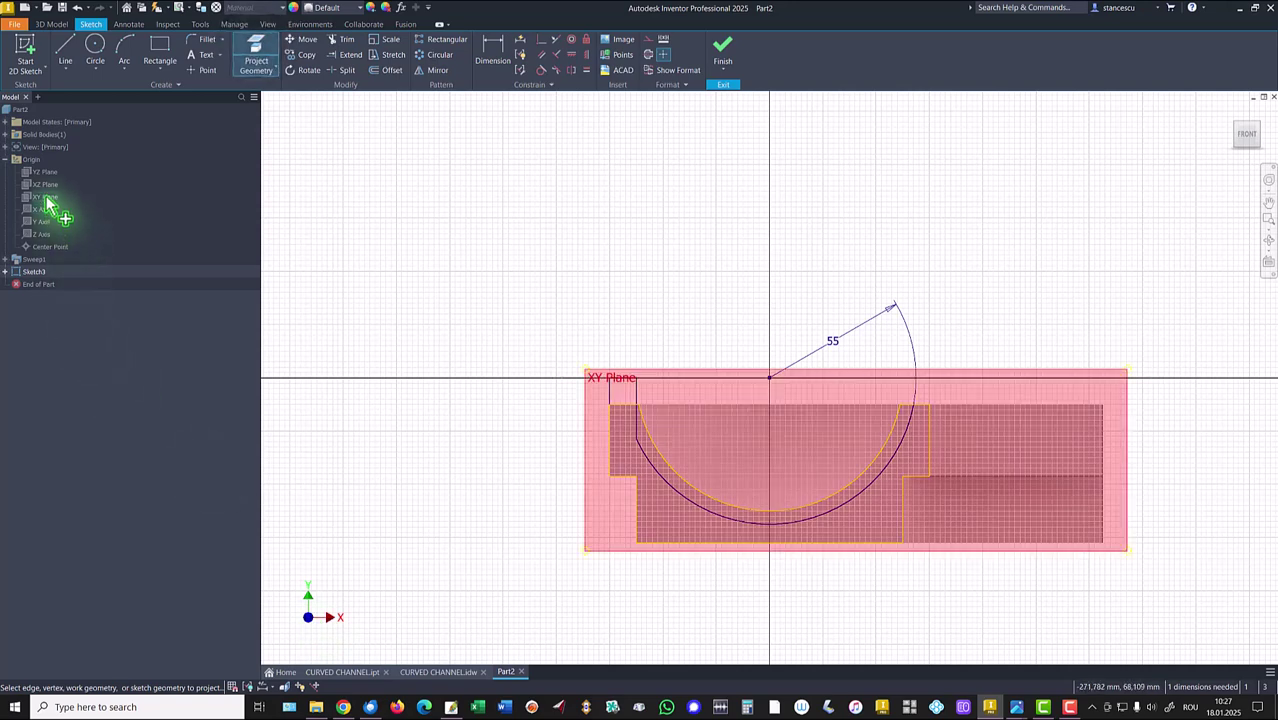
pyautogui.click(35, 230)
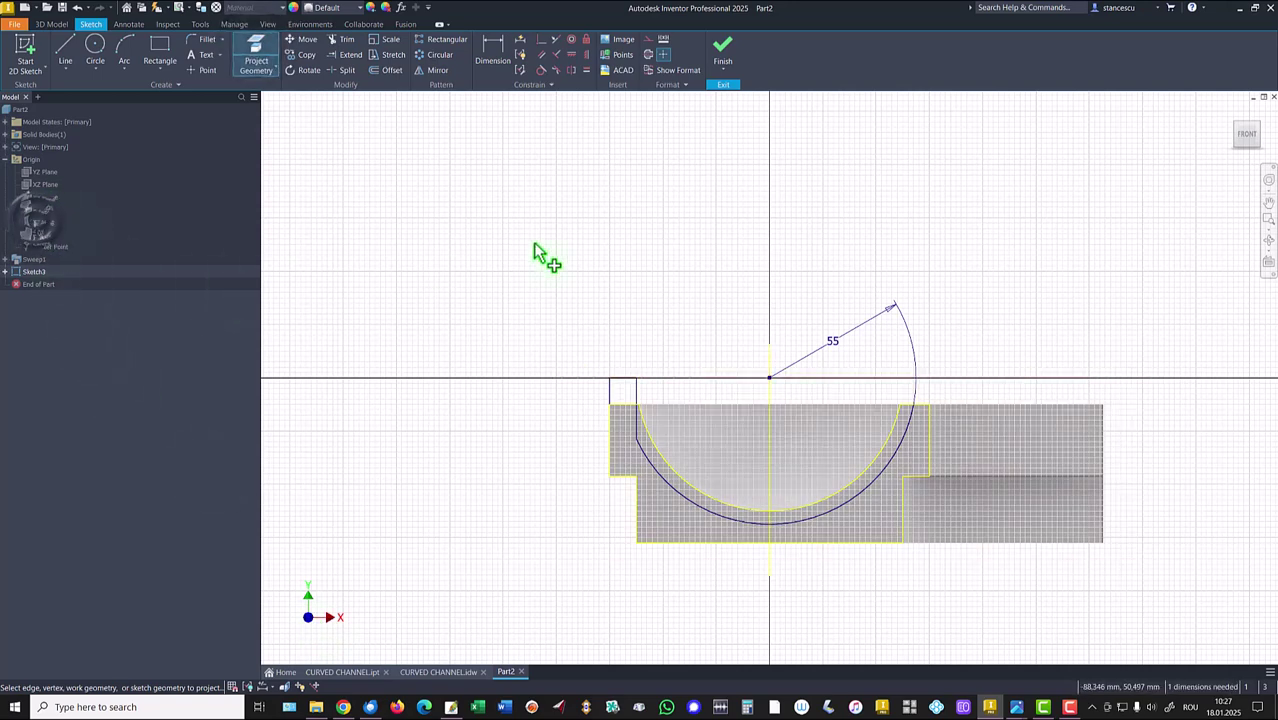
pyautogui.press('Escape')
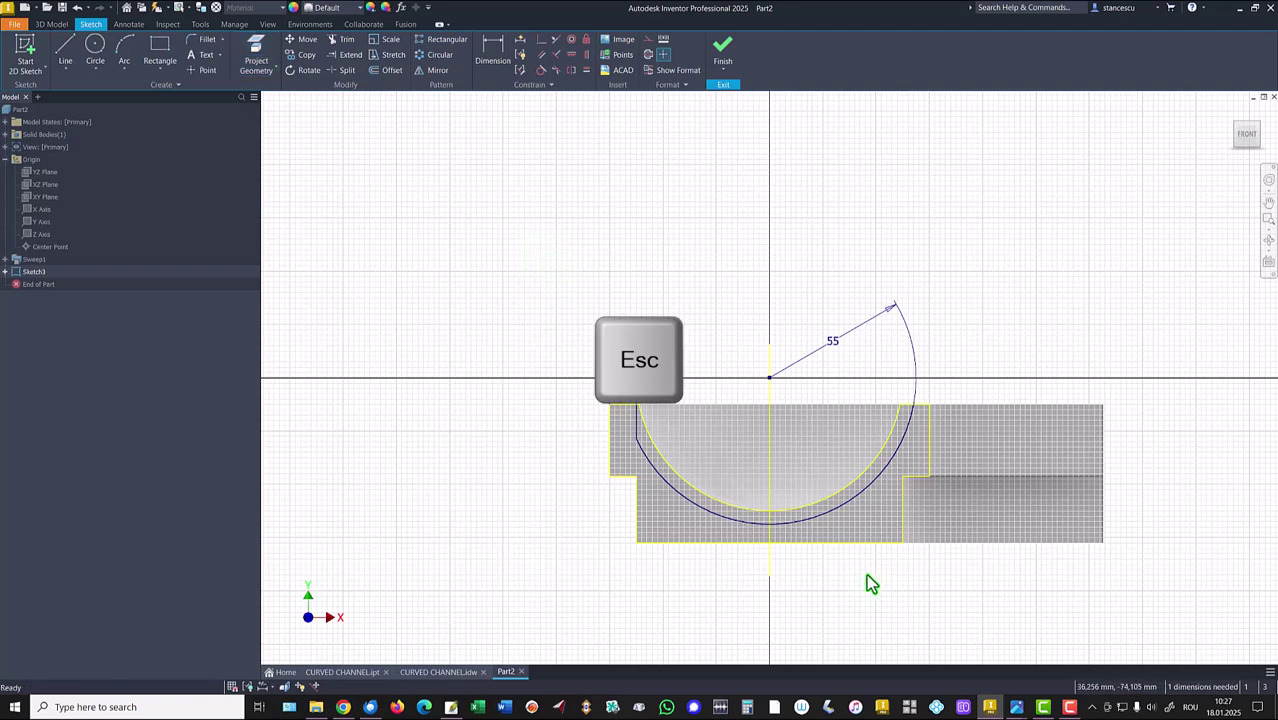
pyautogui.rightClick(697, 588)
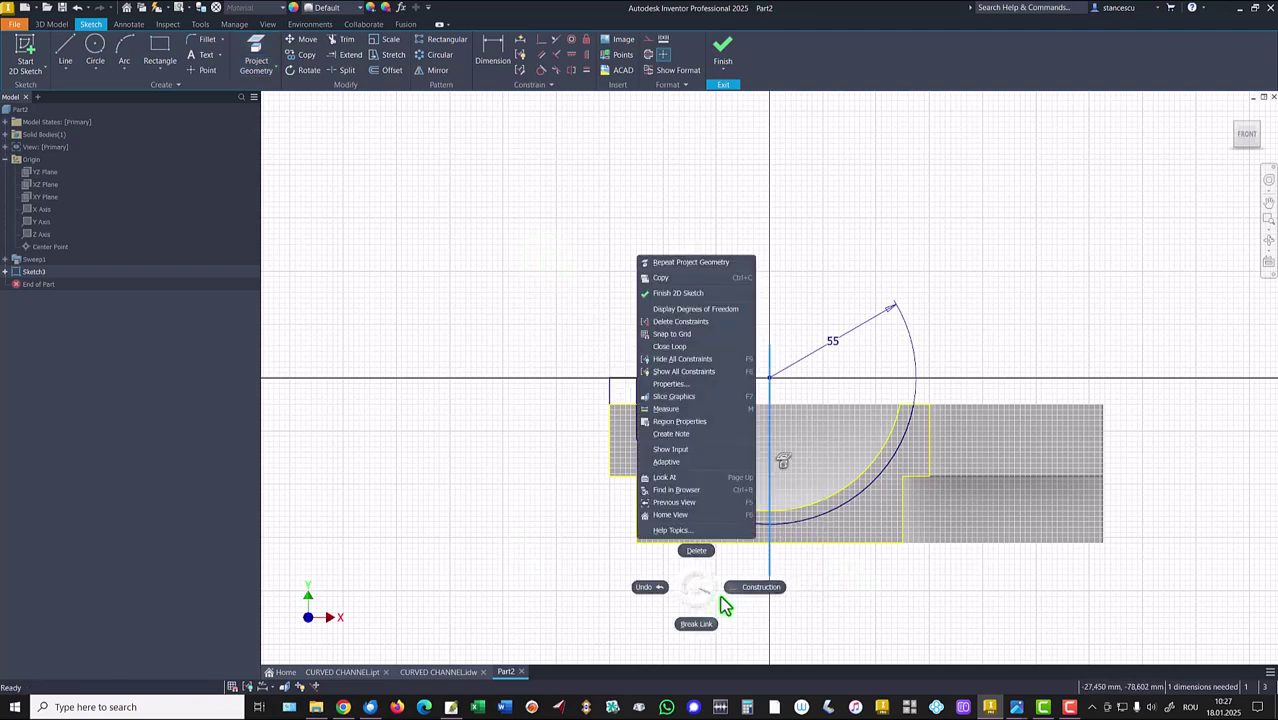
pyautogui.click(745, 594)
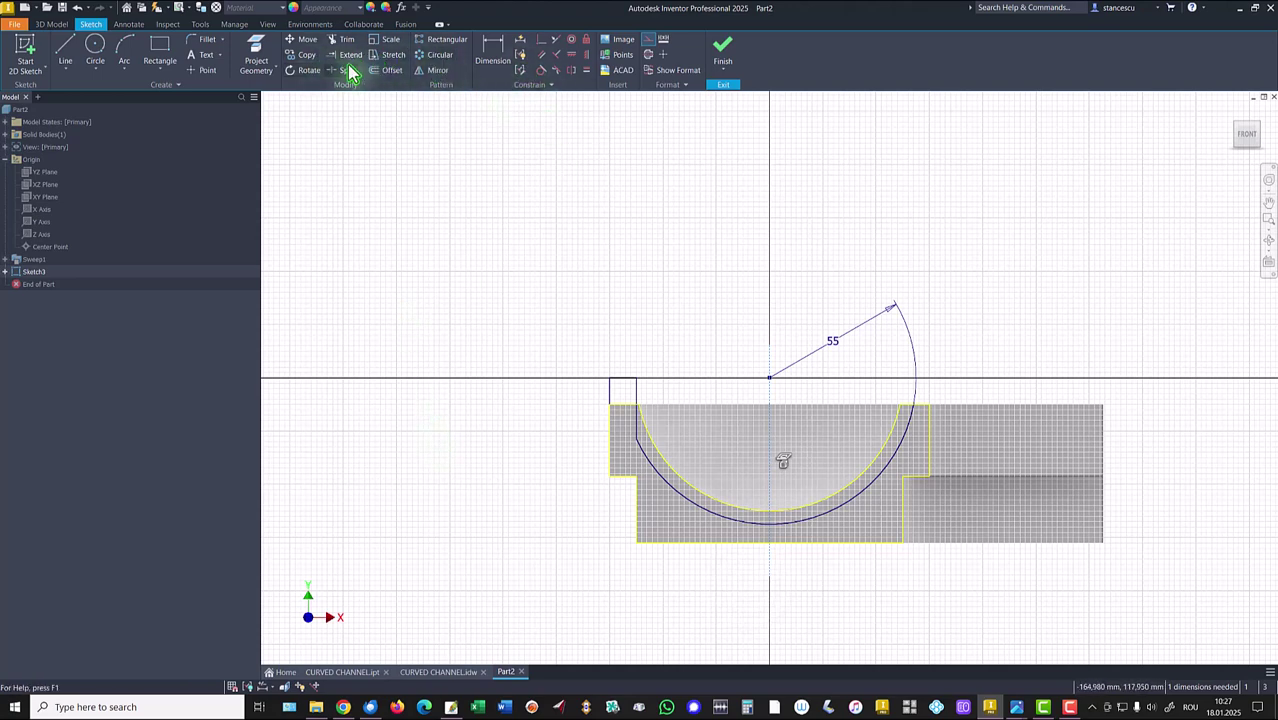
# - Mirror the small left box about the projected vertical axis to the right side
pyautogui.click(437, 72)
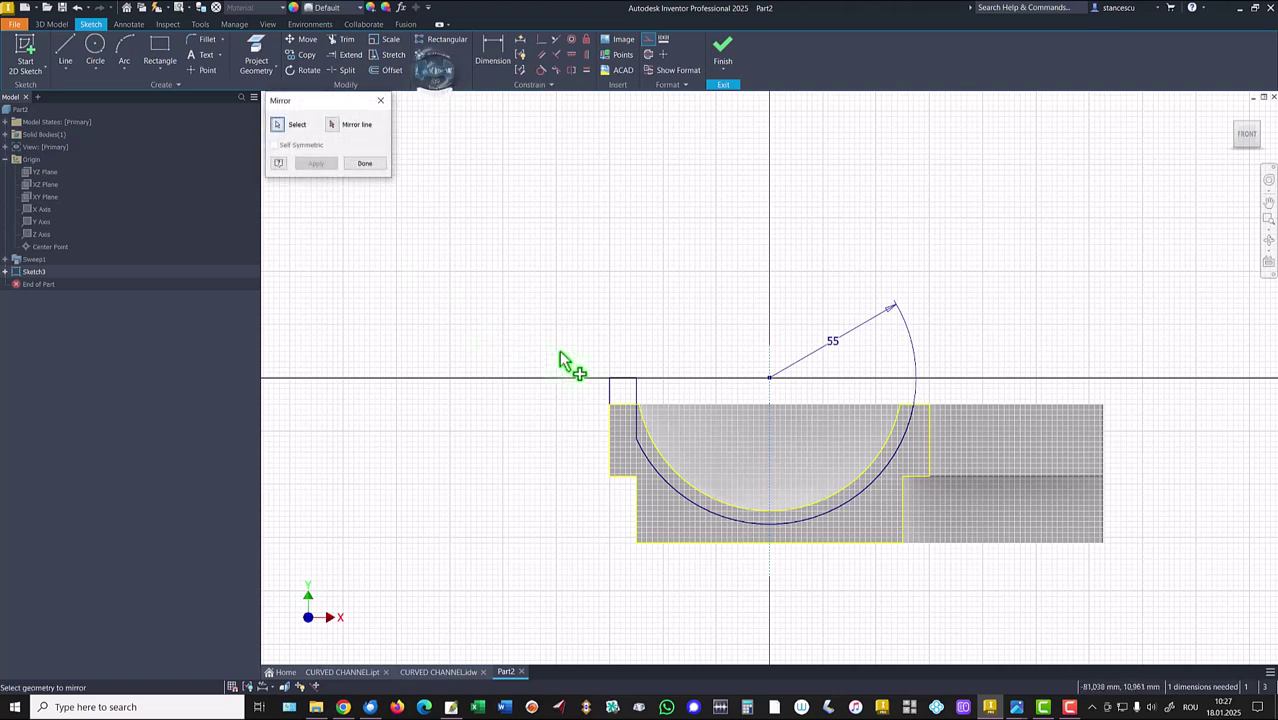
pyautogui.click(639, 386)
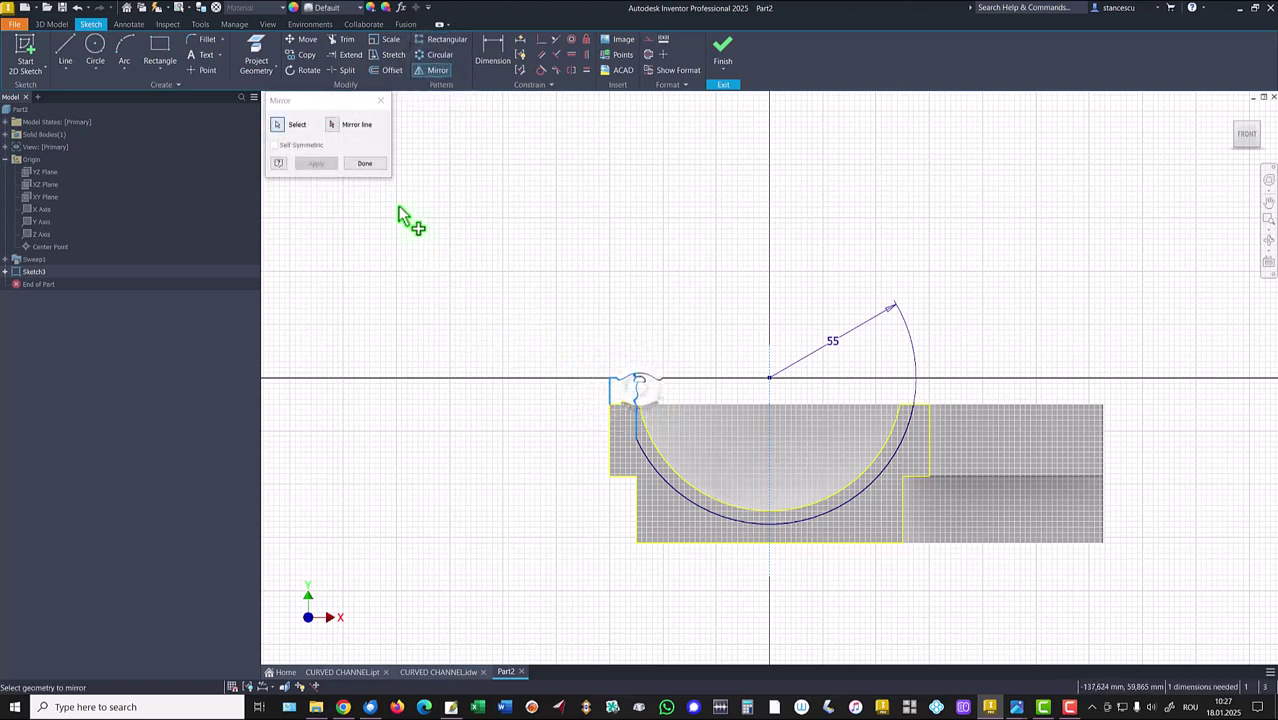
pyautogui.click(334, 125)
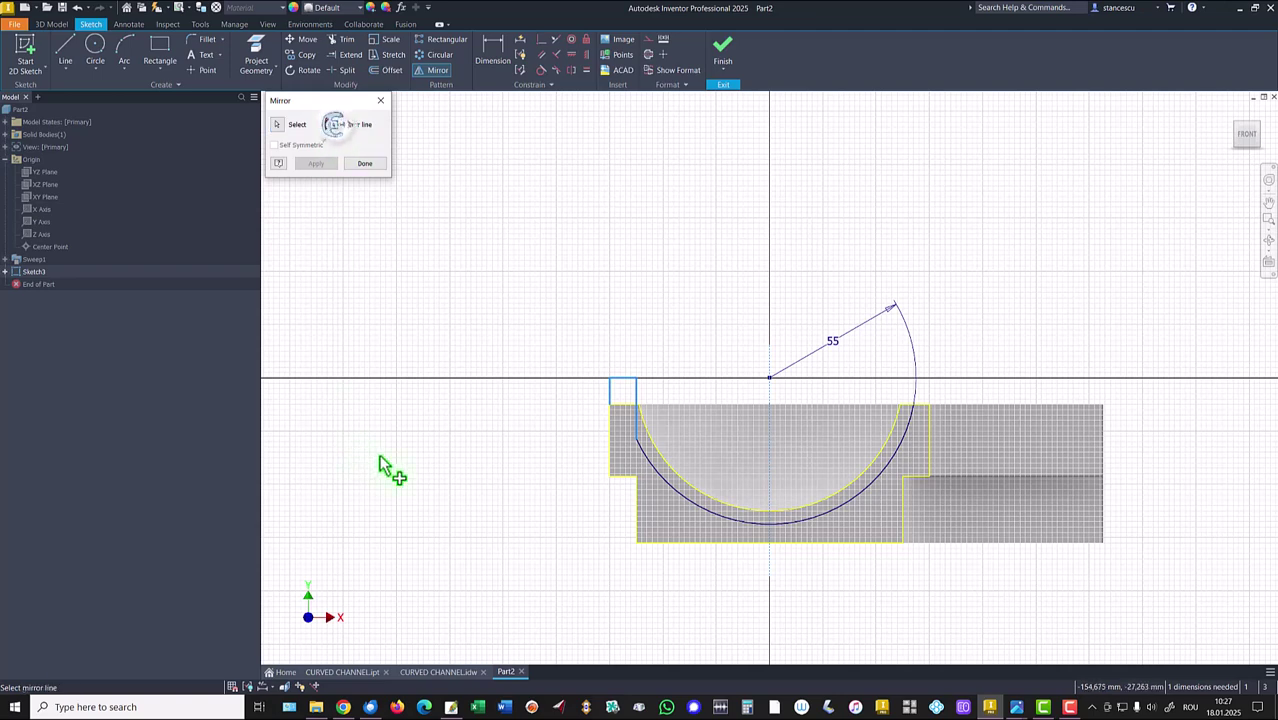
pyautogui.click(767, 553)
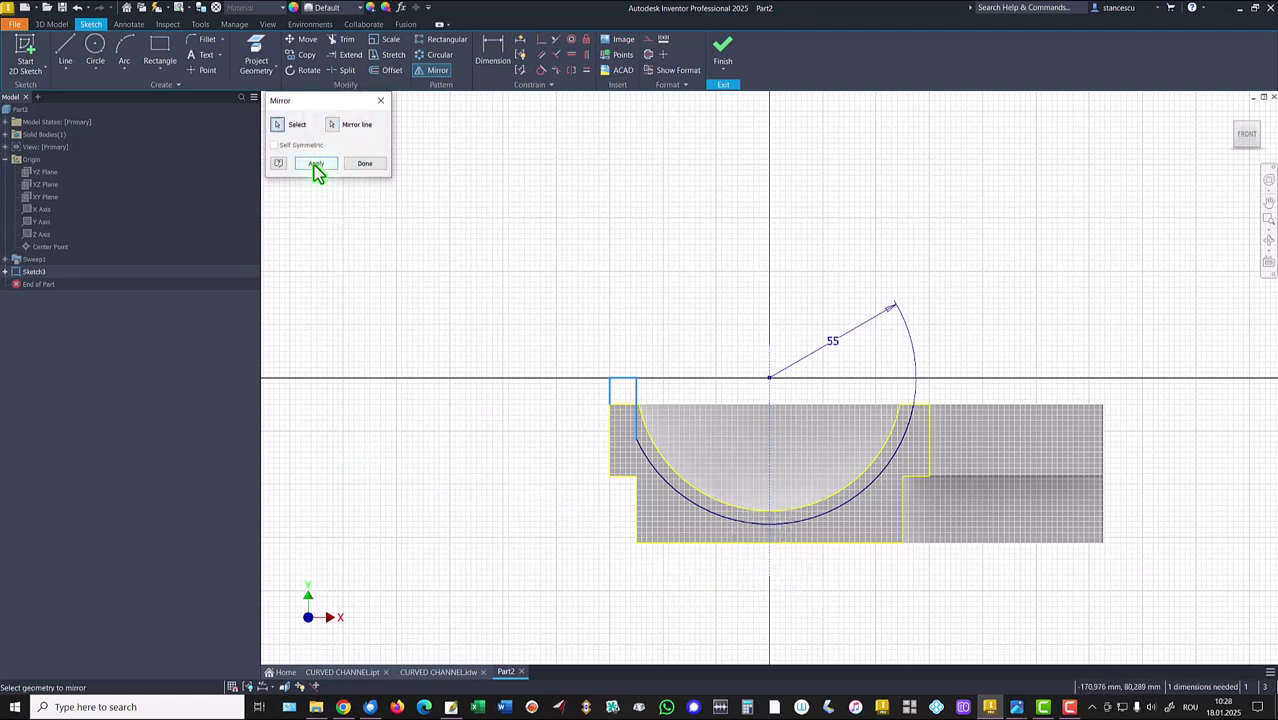
pyautogui.click(314, 165)
pyautogui.click(374, 166)
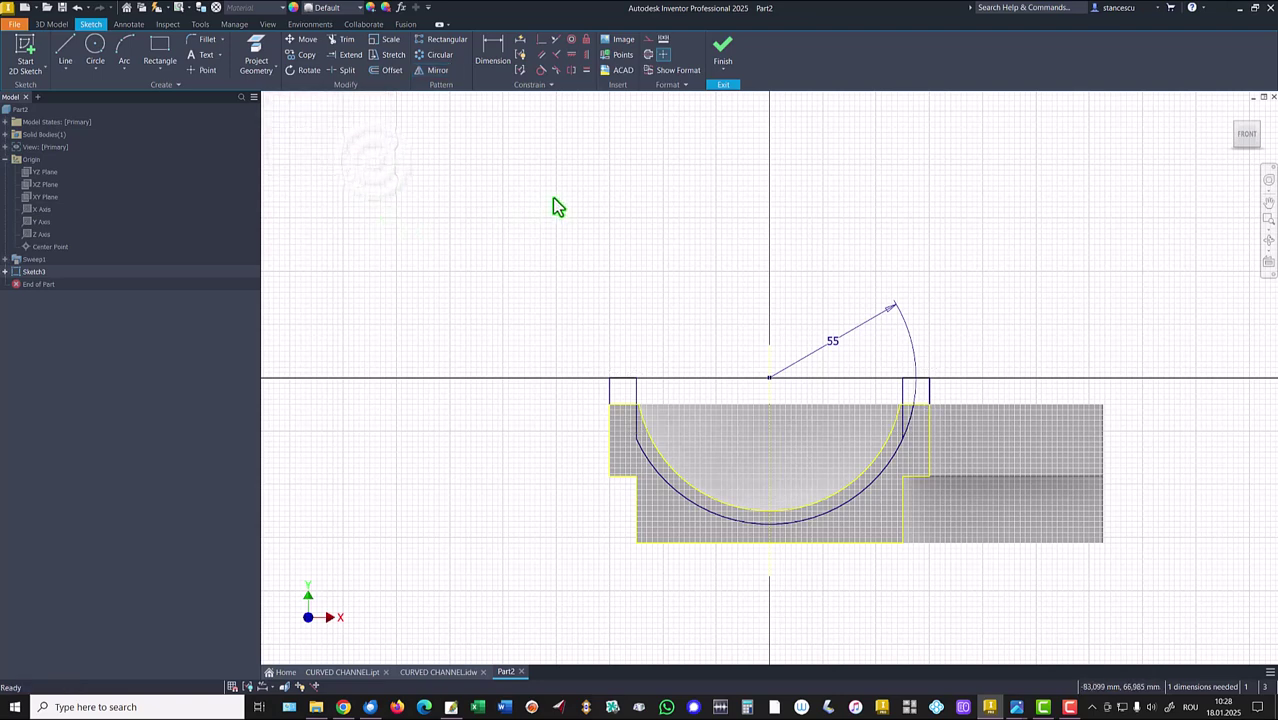
# - Trim the arc inside the right box and drag the box top edge higher
pyautogui.click(339, 39)
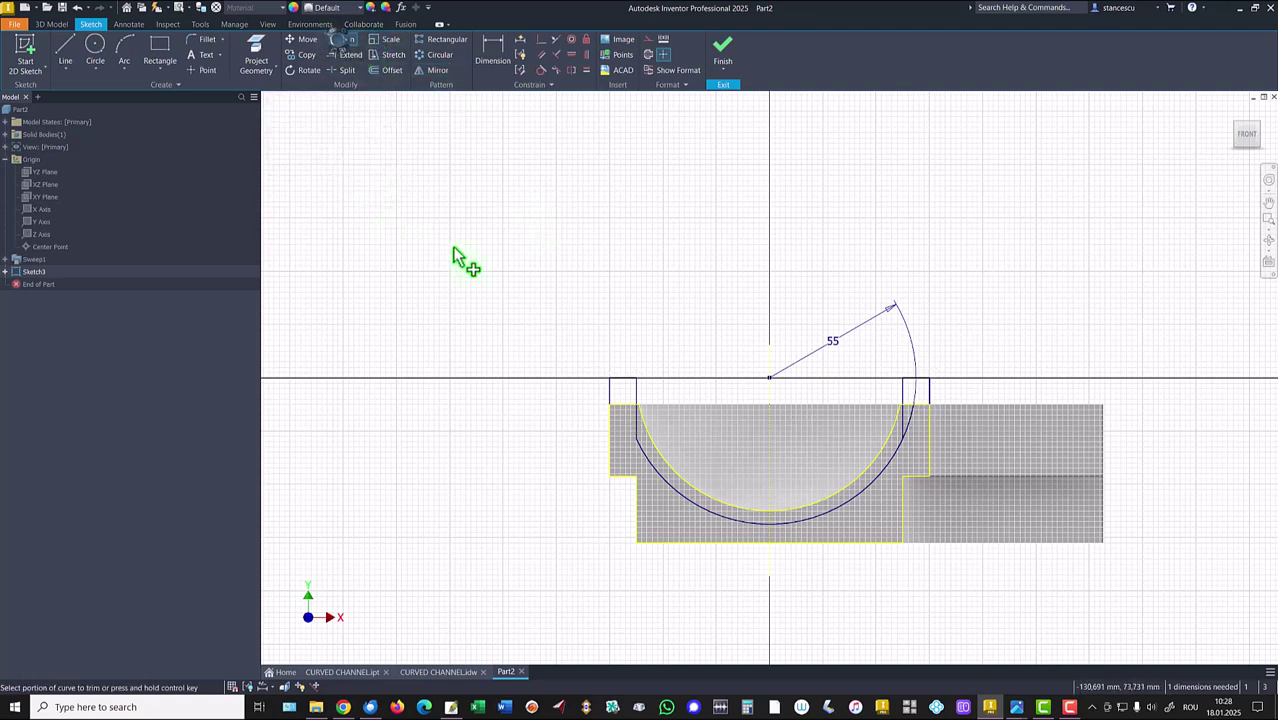
pyautogui.click(922, 430)
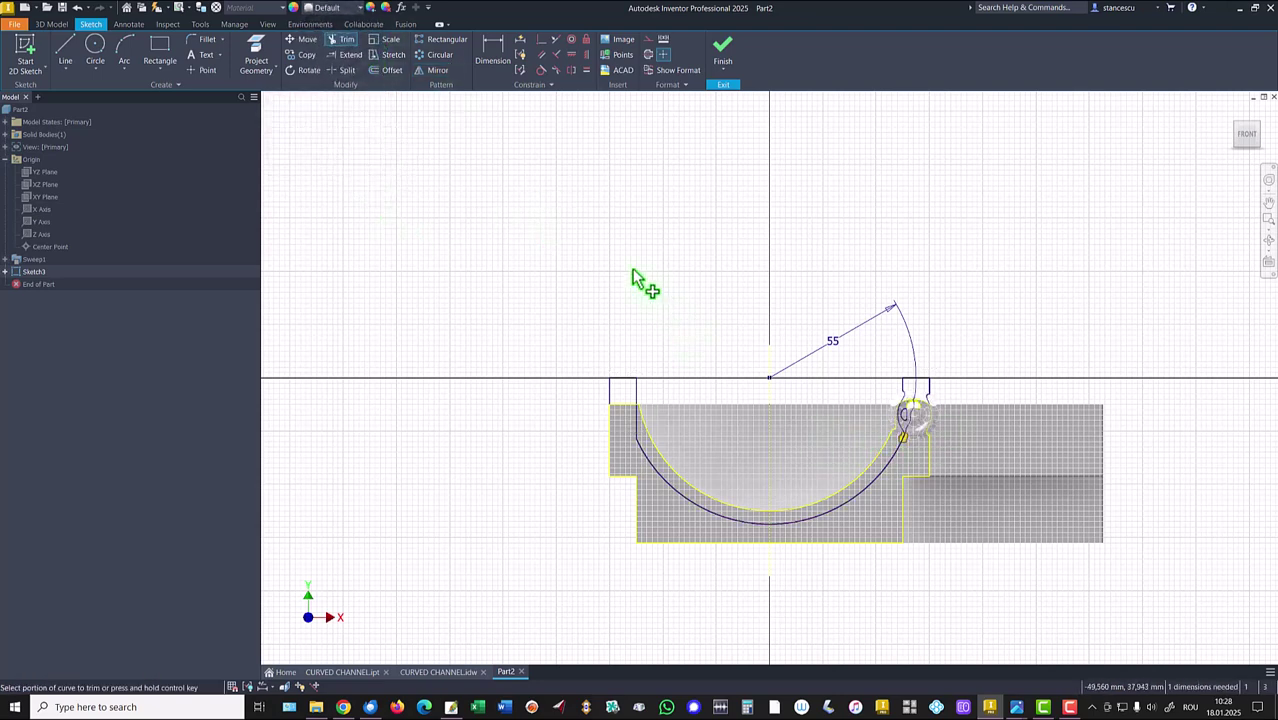
pyautogui.press('Escape')
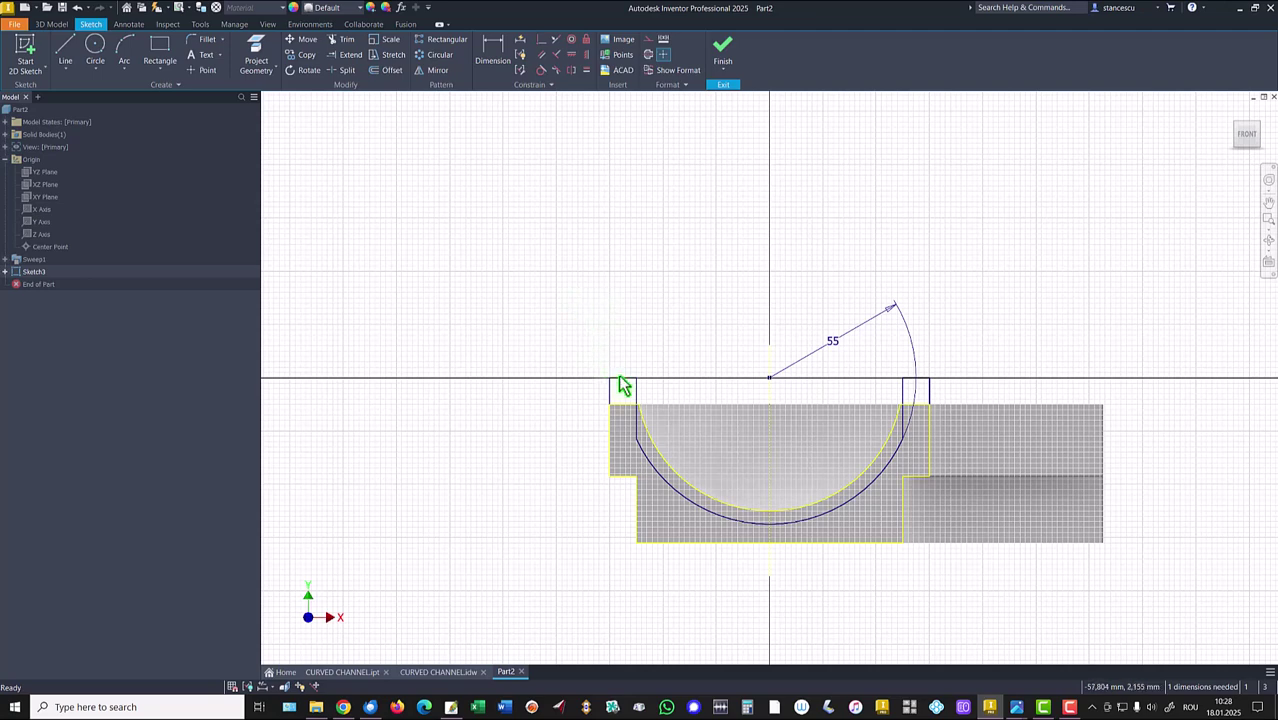
pyautogui.moveTo(627, 387); pyautogui.dragTo(622, 354)
pyautogui.click(470, 414)
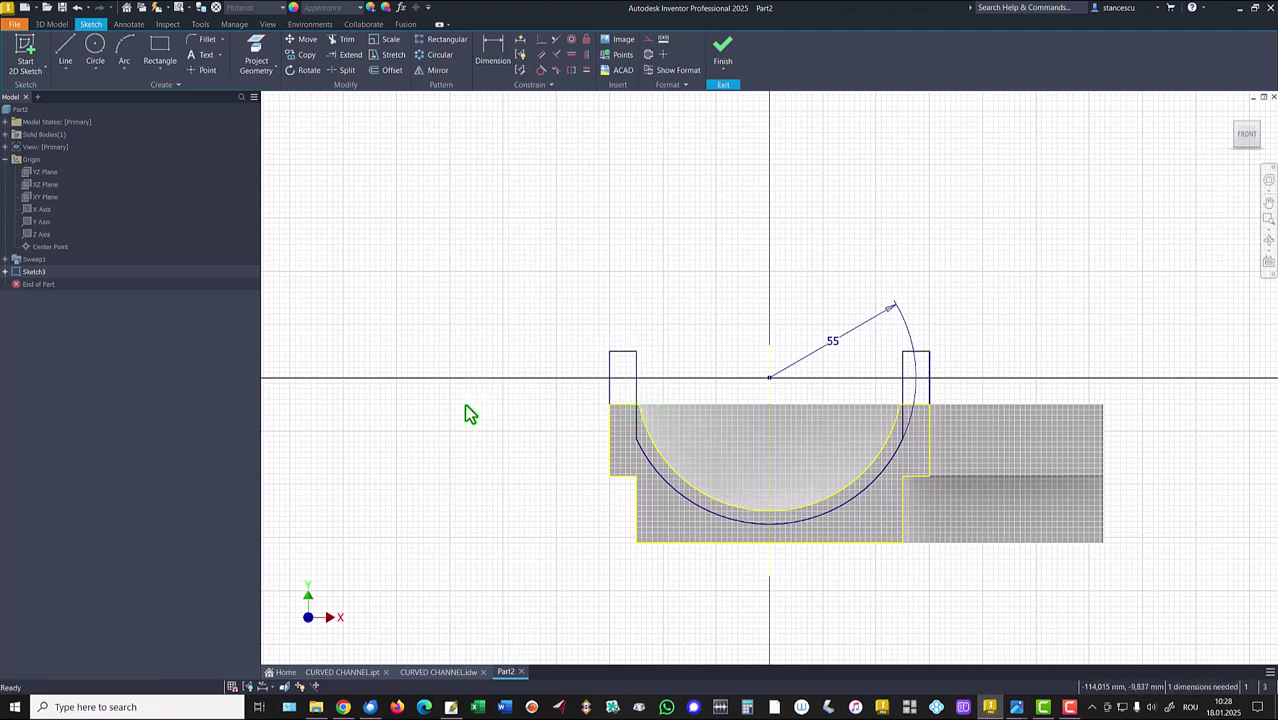
# - Constrain the box top edges onto the horizontal axis
pyautogui.click(542, 42)
pyautogui.click(629, 352)
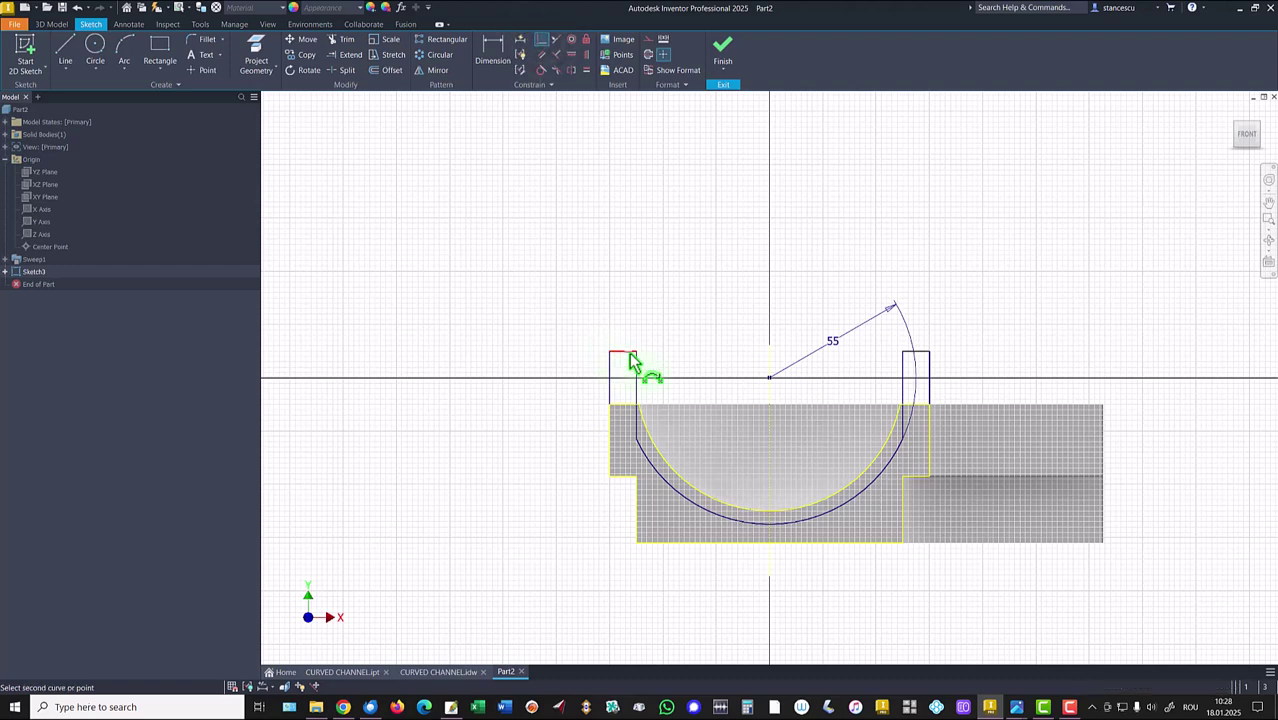
pyautogui.click(750, 377)
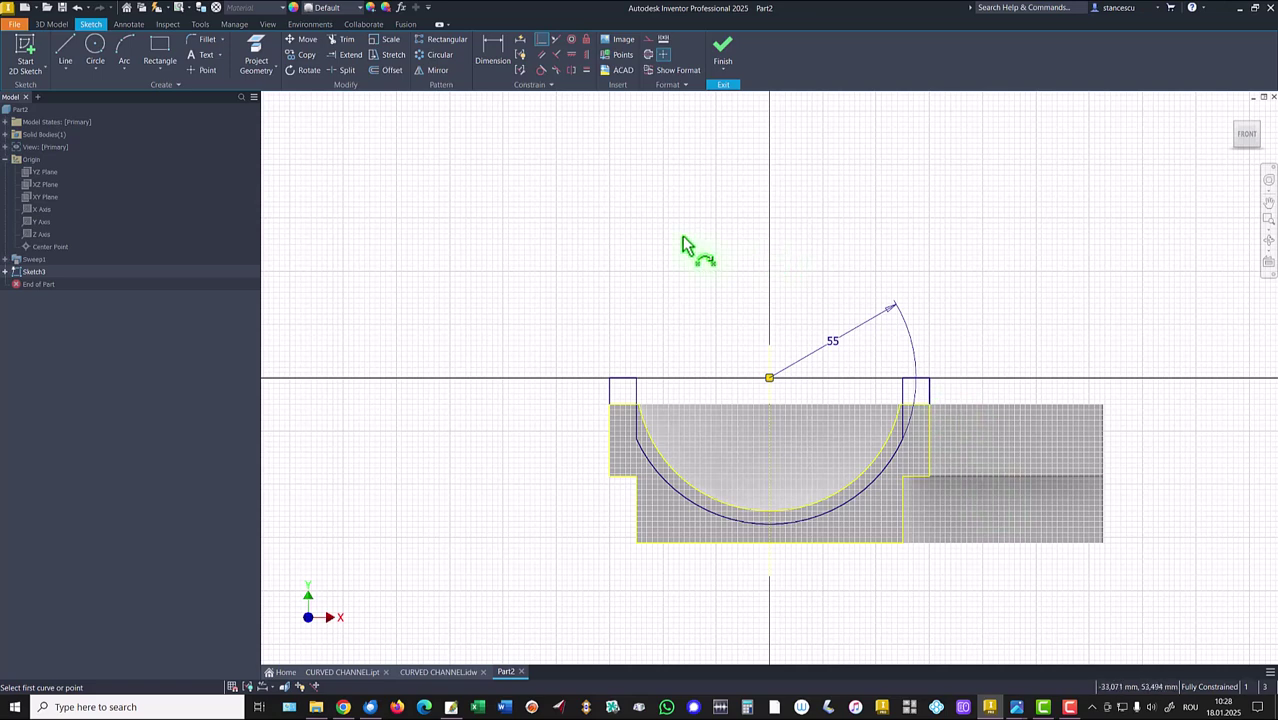
pyautogui.press('Escape')
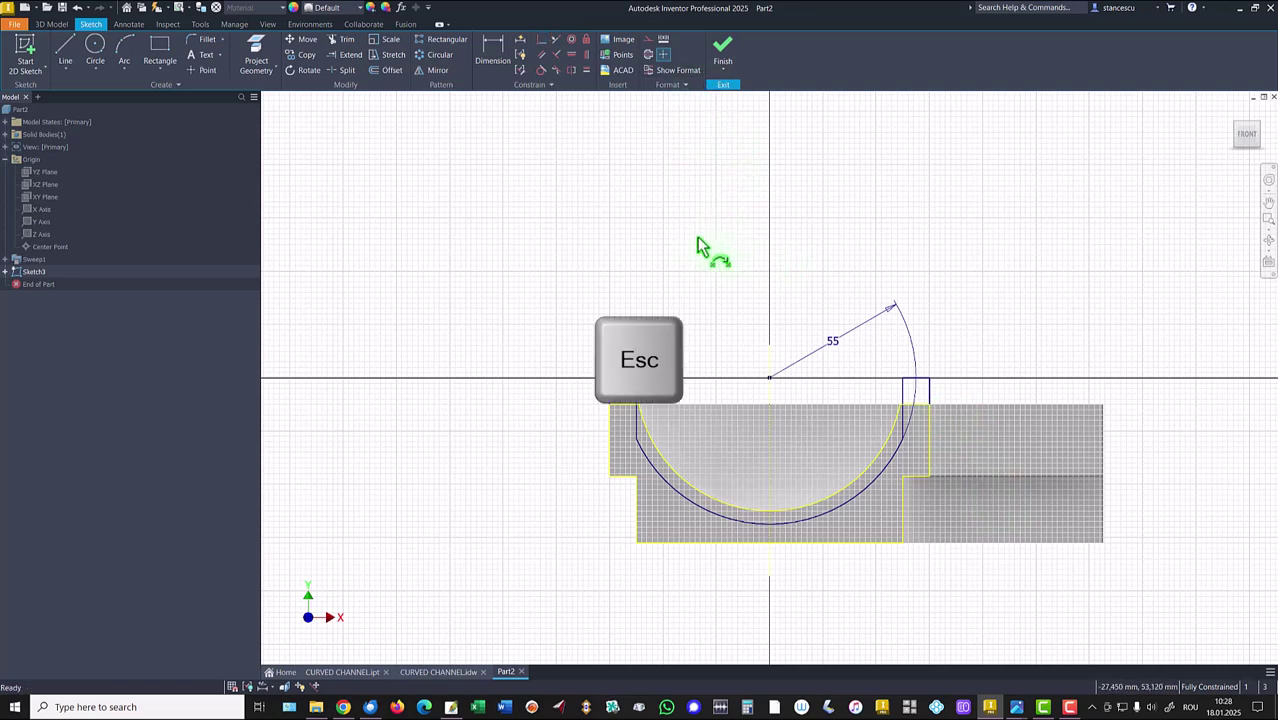
# - Swing the radius line down to the lower-right arc and make the arc construction geometry
pyautogui.click(837, 342)
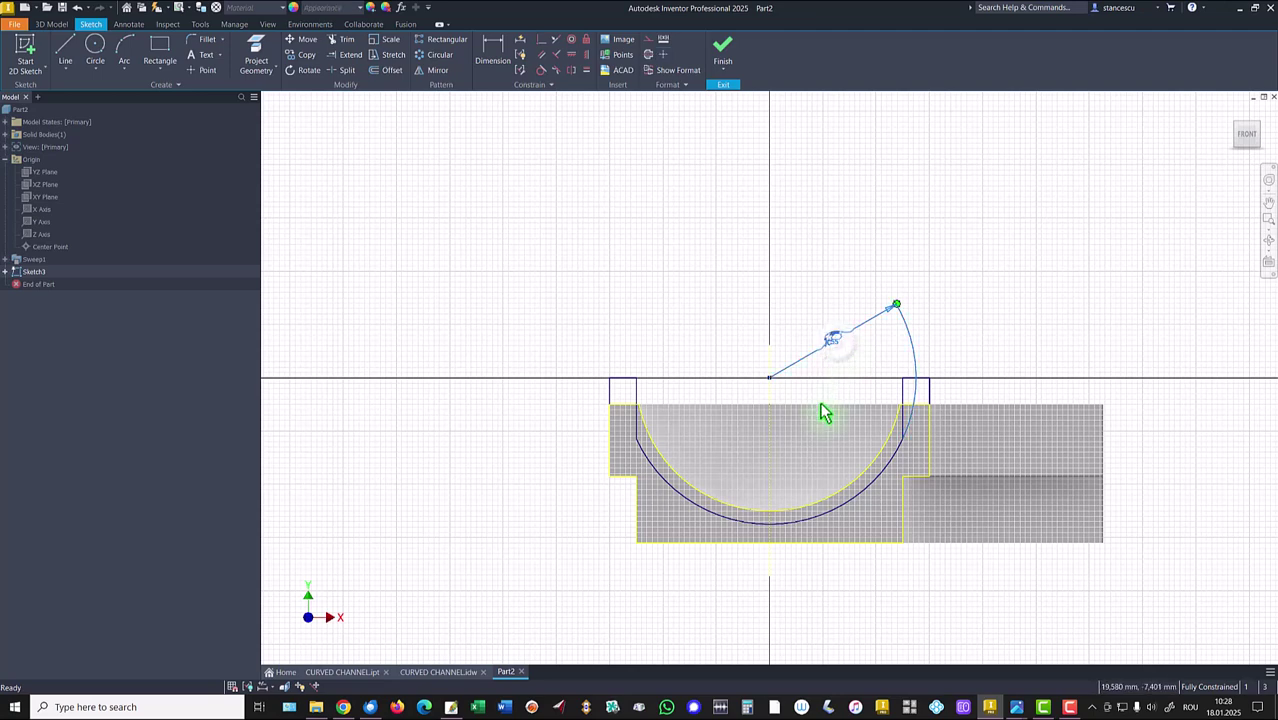
pyautogui.moveTo(837, 342); pyautogui.dragTo(836, 448)
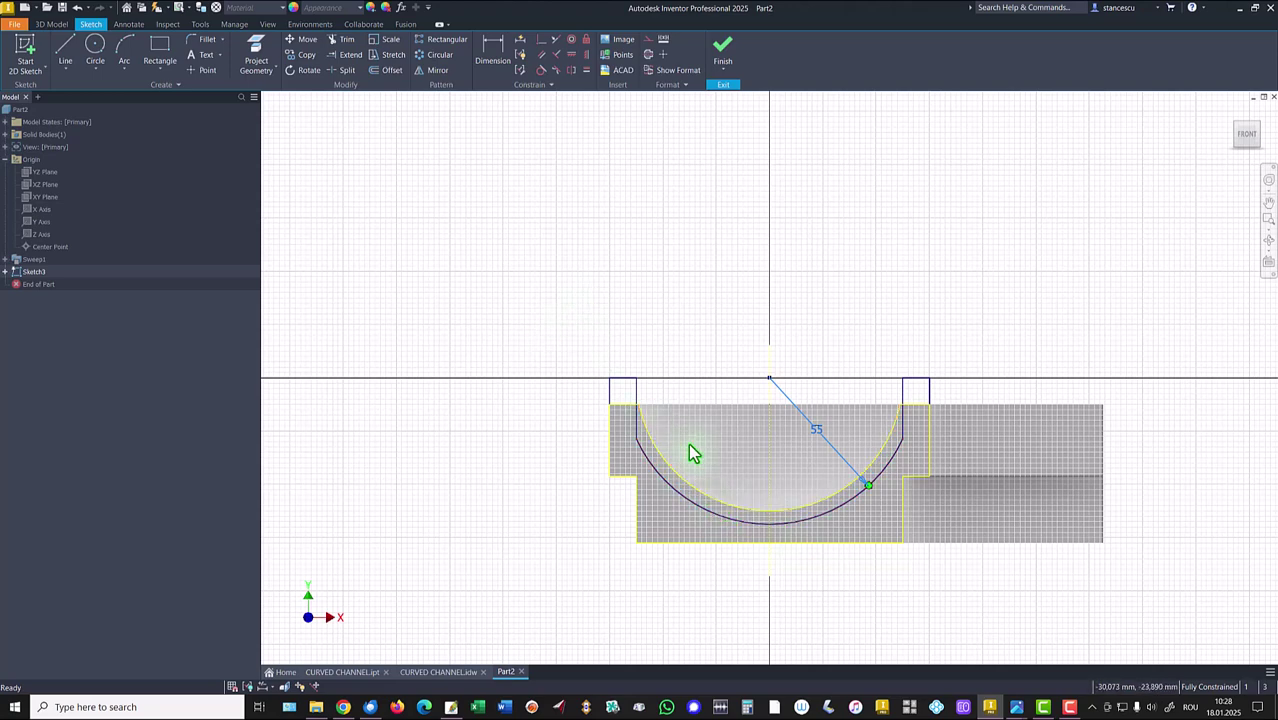
pyautogui.click(681, 480)
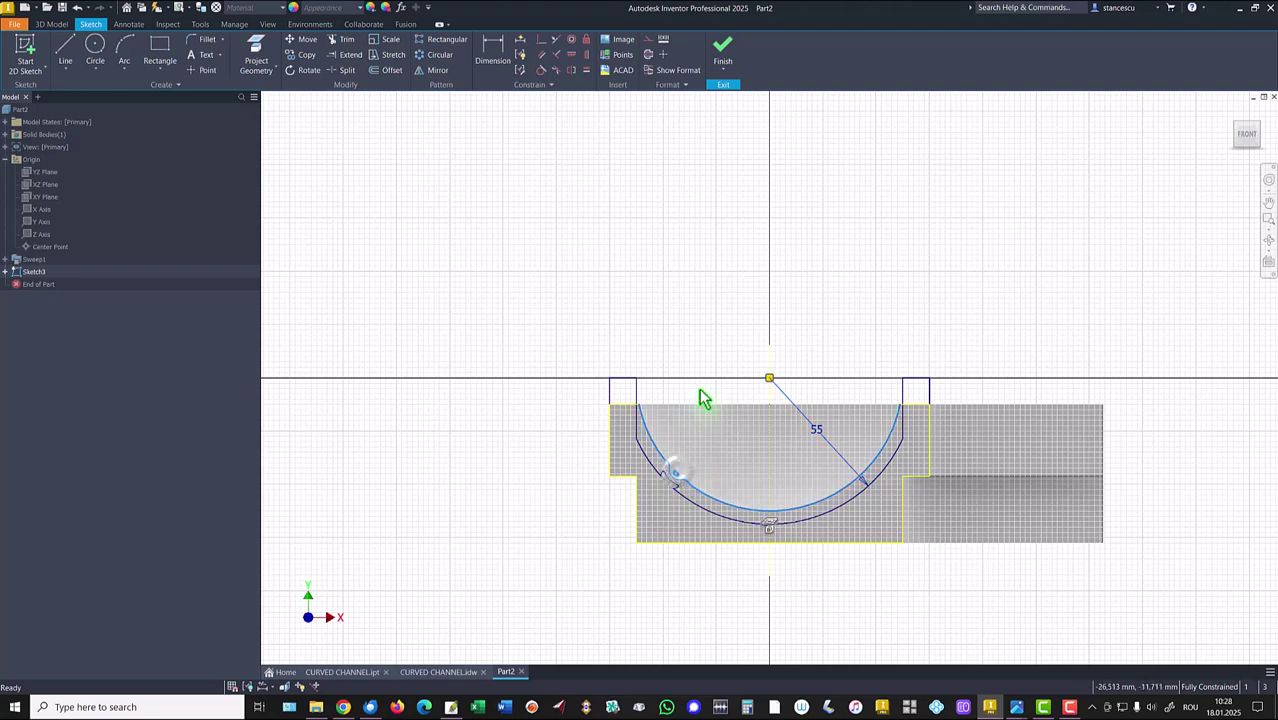
pyautogui.rightClick(677, 285)
pyautogui.click(758, 284)
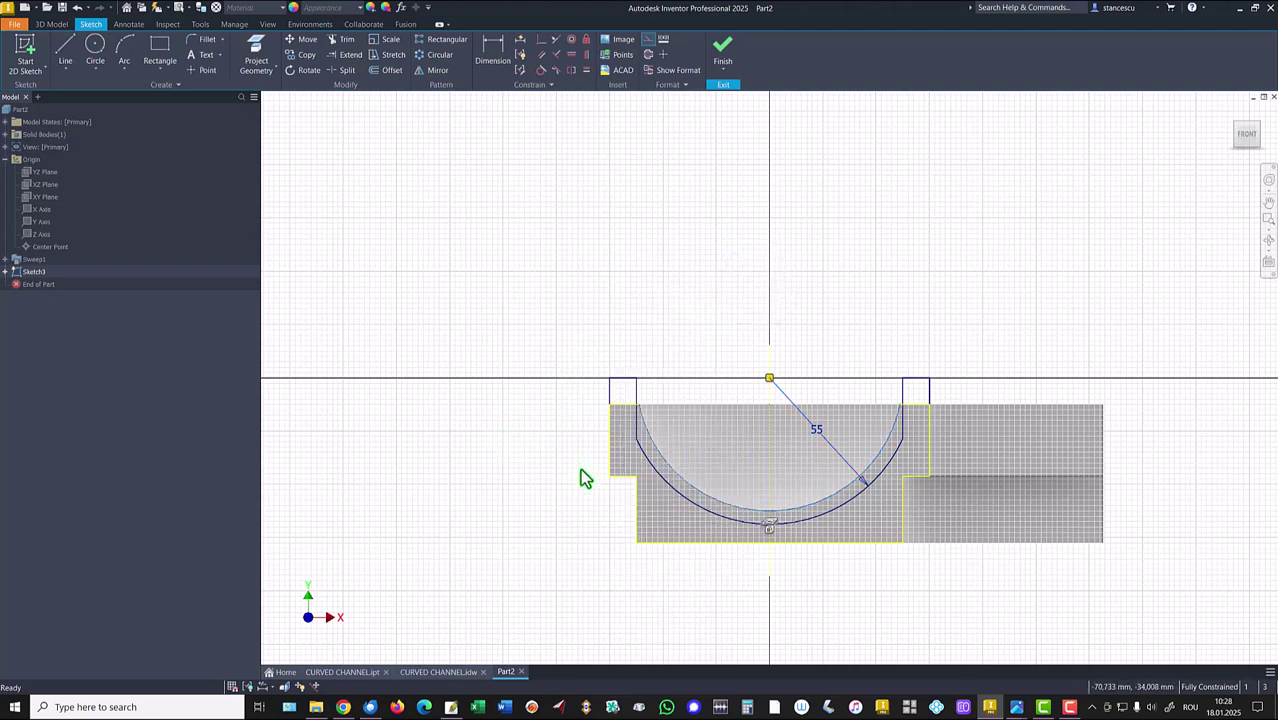
# - Convert both notches' short top edges into construction lines
pyautogui.click(622, 404)
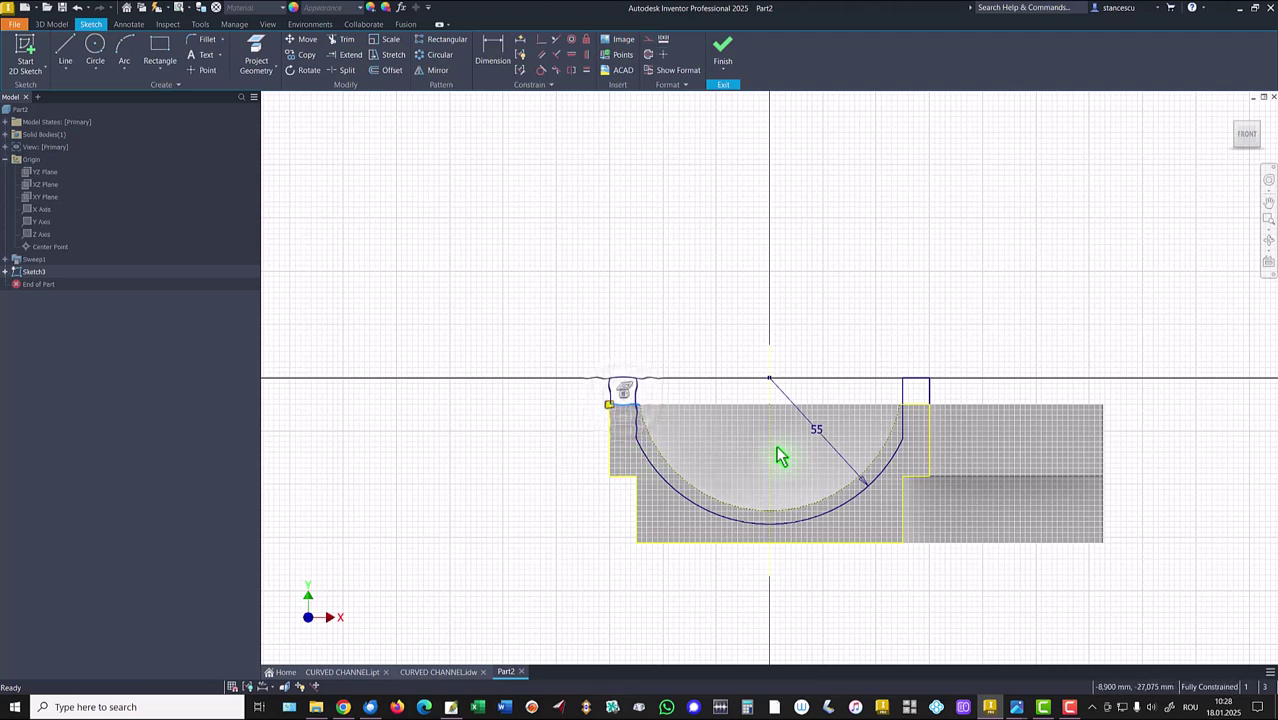
pyautogui.click(918, 400)
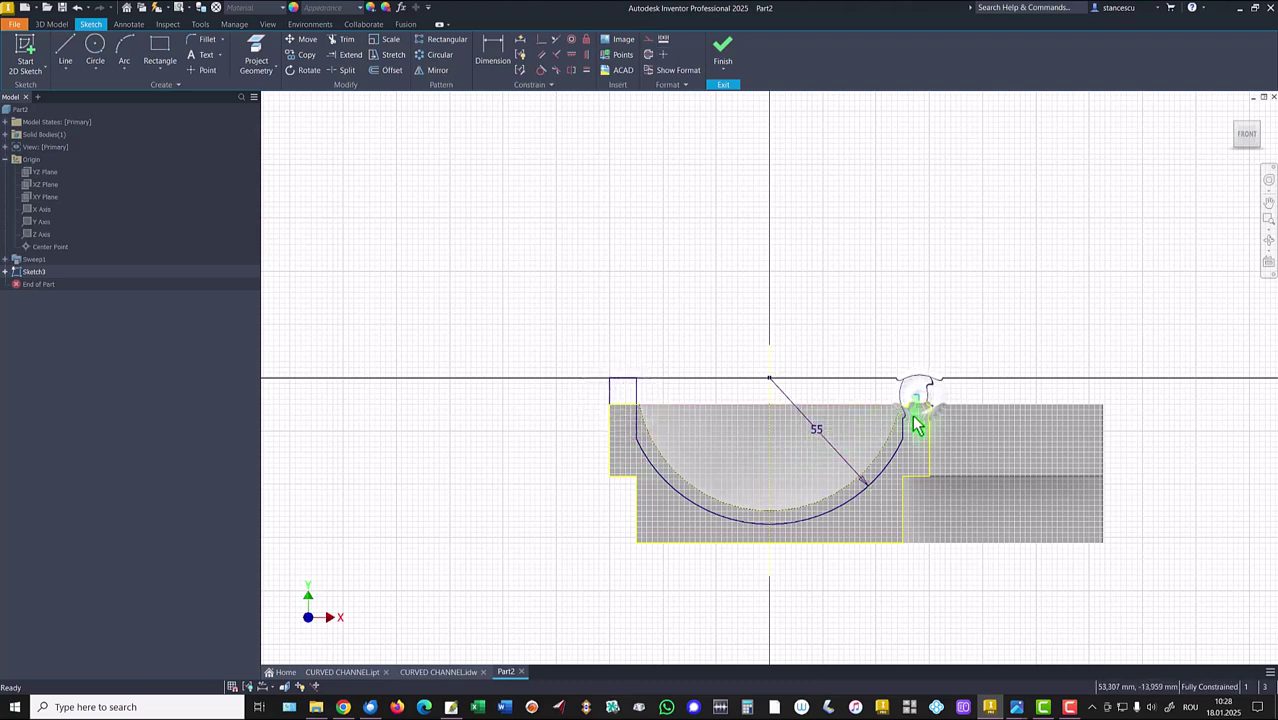
pyautogui.click(912, 414)
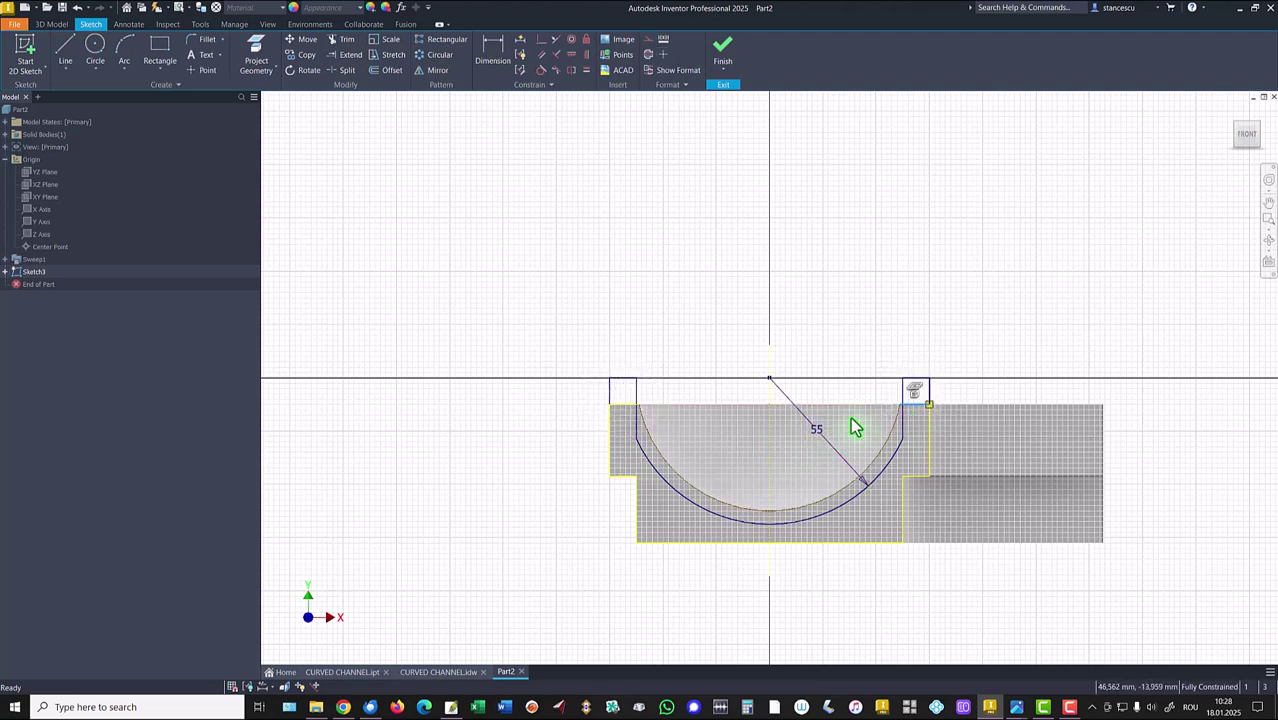
pyautogui.keyDown('ctrl'); pyautogui.click(628, 410); pyautogui.keyUp('ctrl')
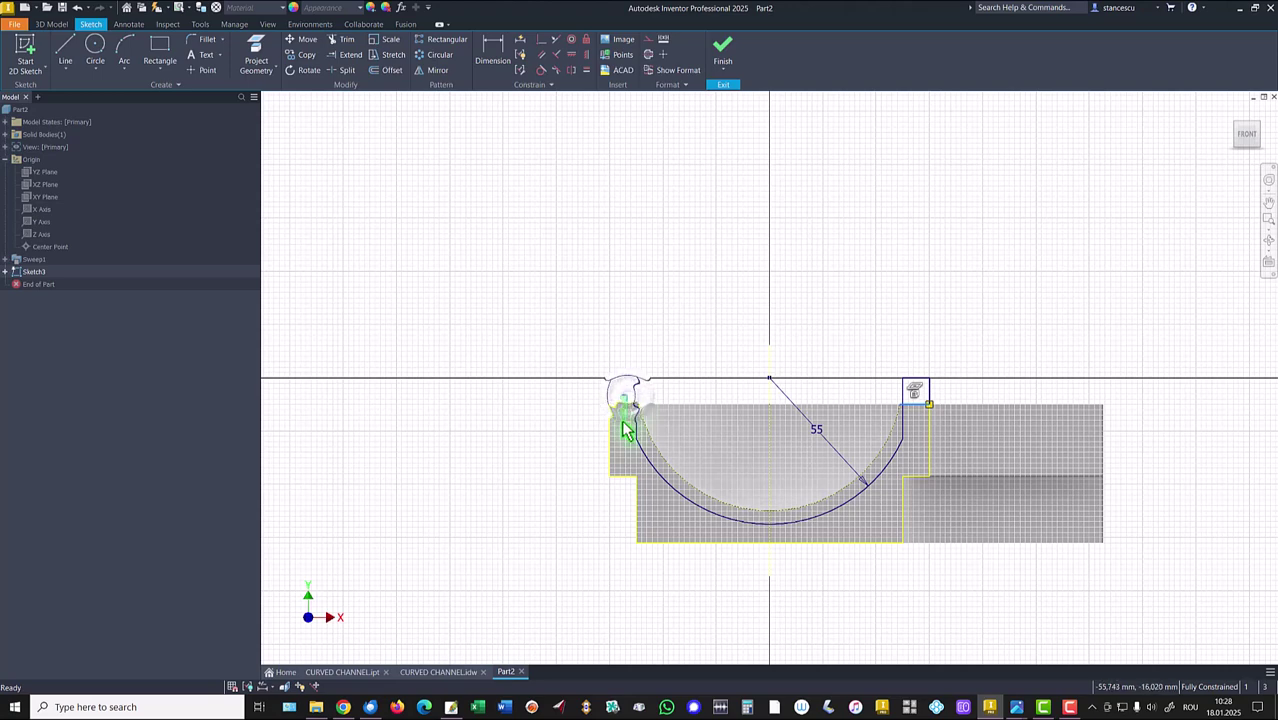
pyautogui.rightClick(715, 310)
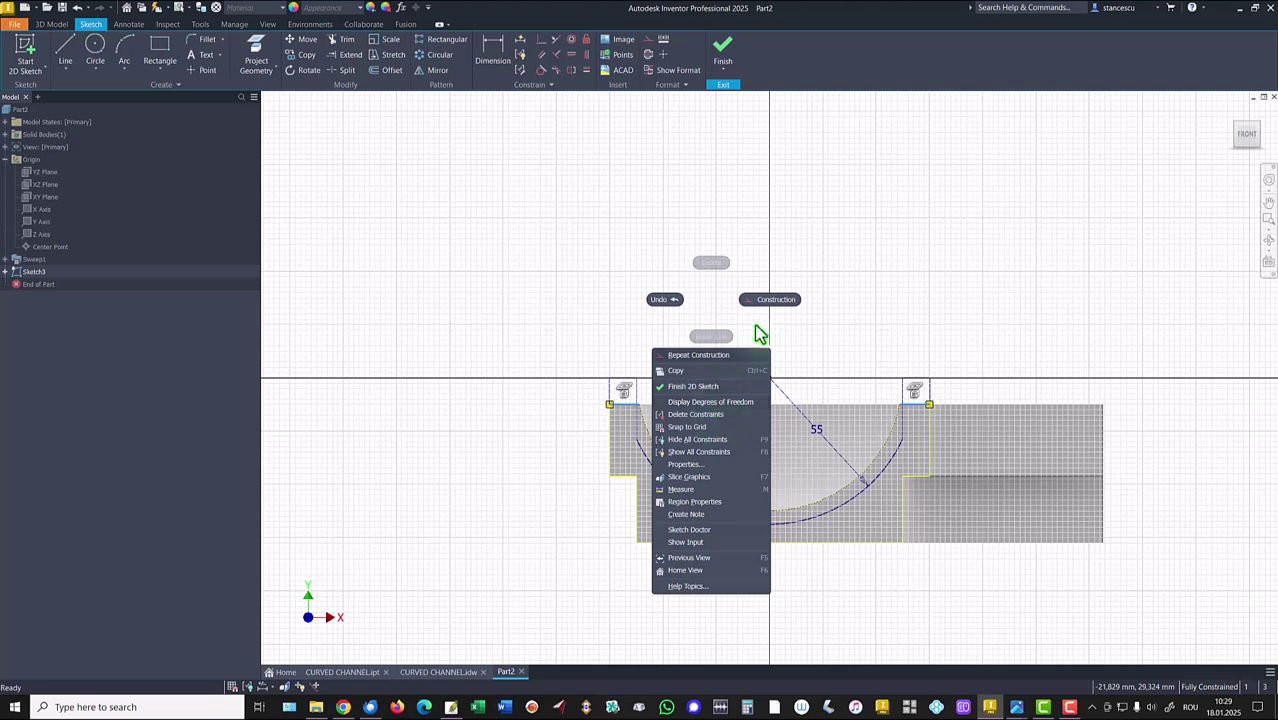
pyautogui.click(778, 302)
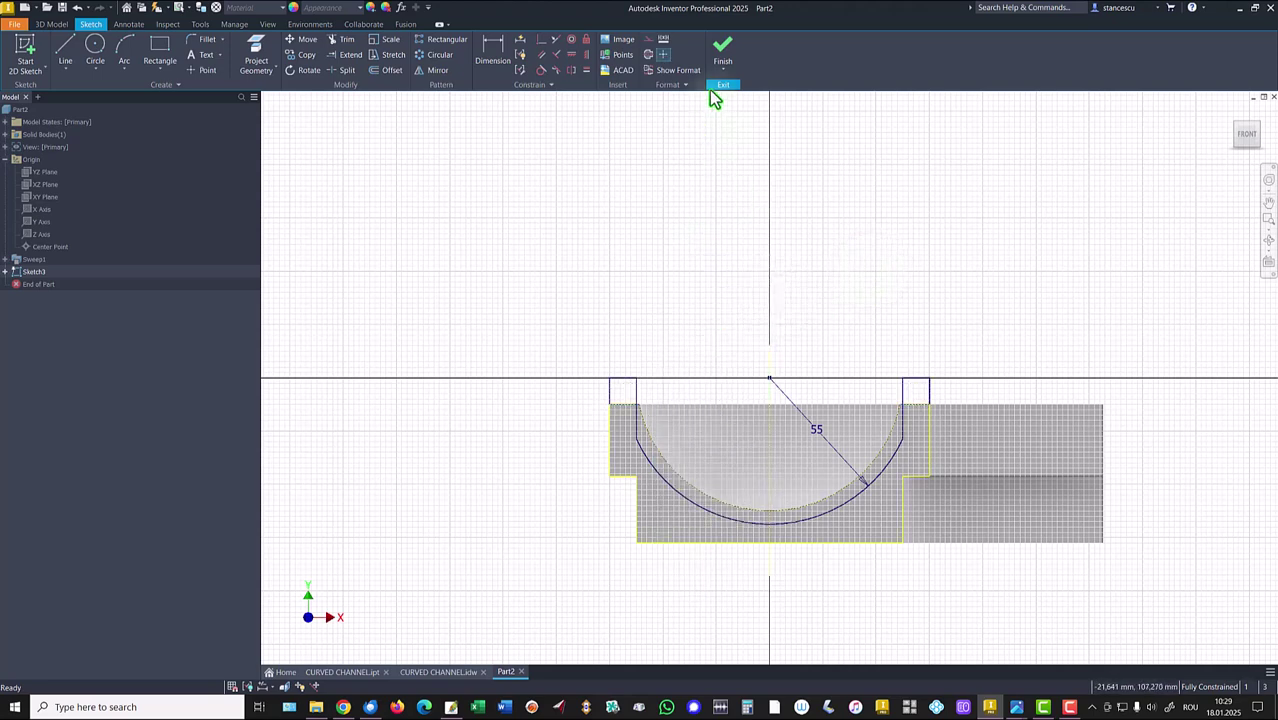
# - Finish the sketch and check the CURVED CHANNEL drawing before returning to Part2
pyautogui.click(724, 56)
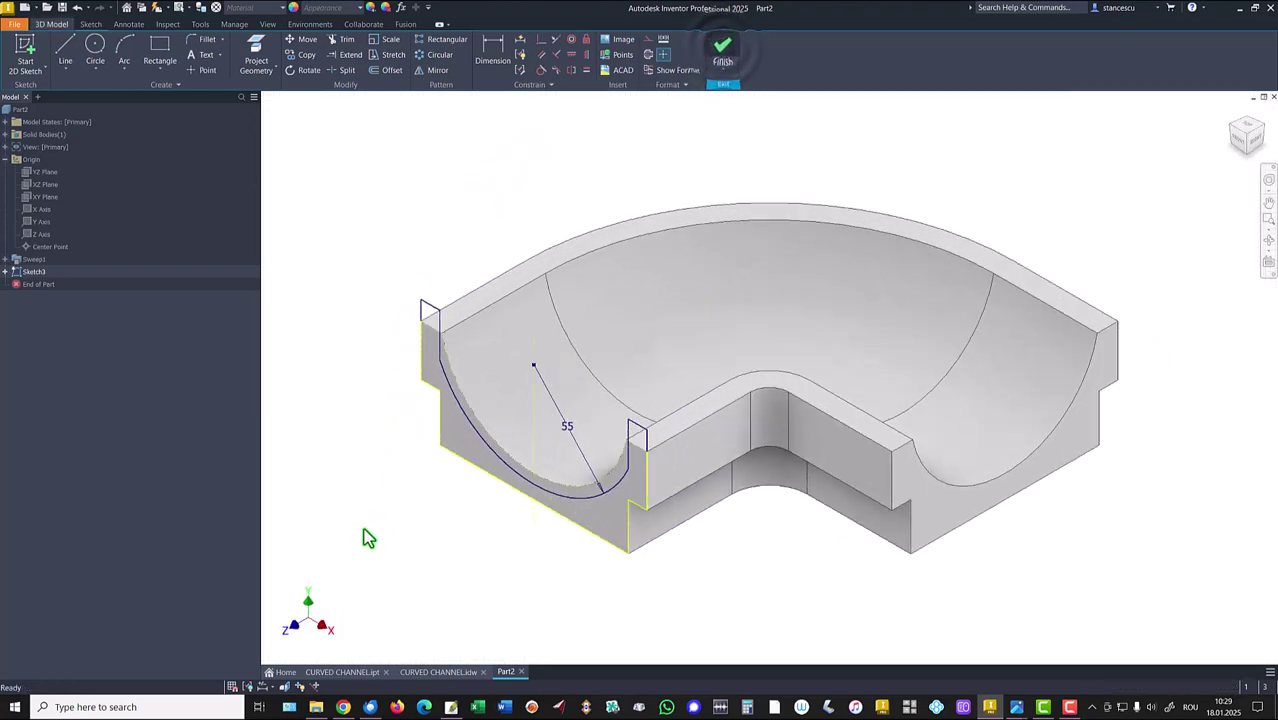
pyautogui.click(418, 672)
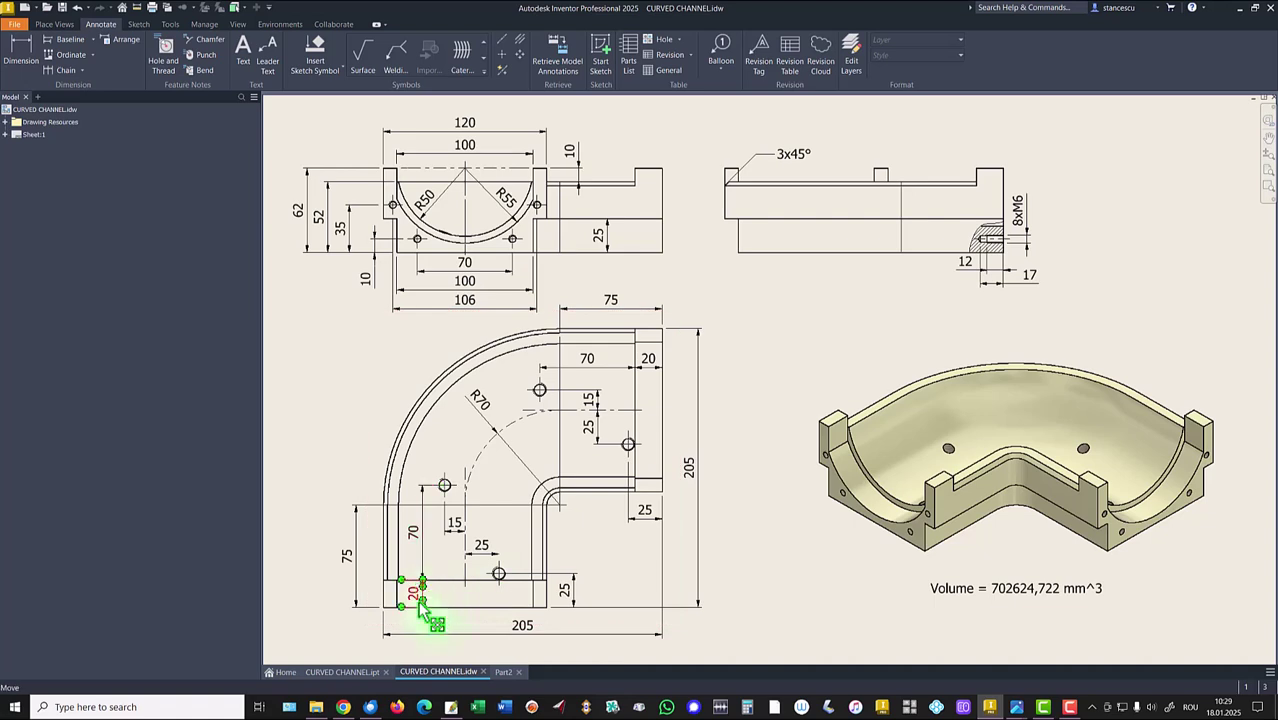
pyautogui.click(503, 672)
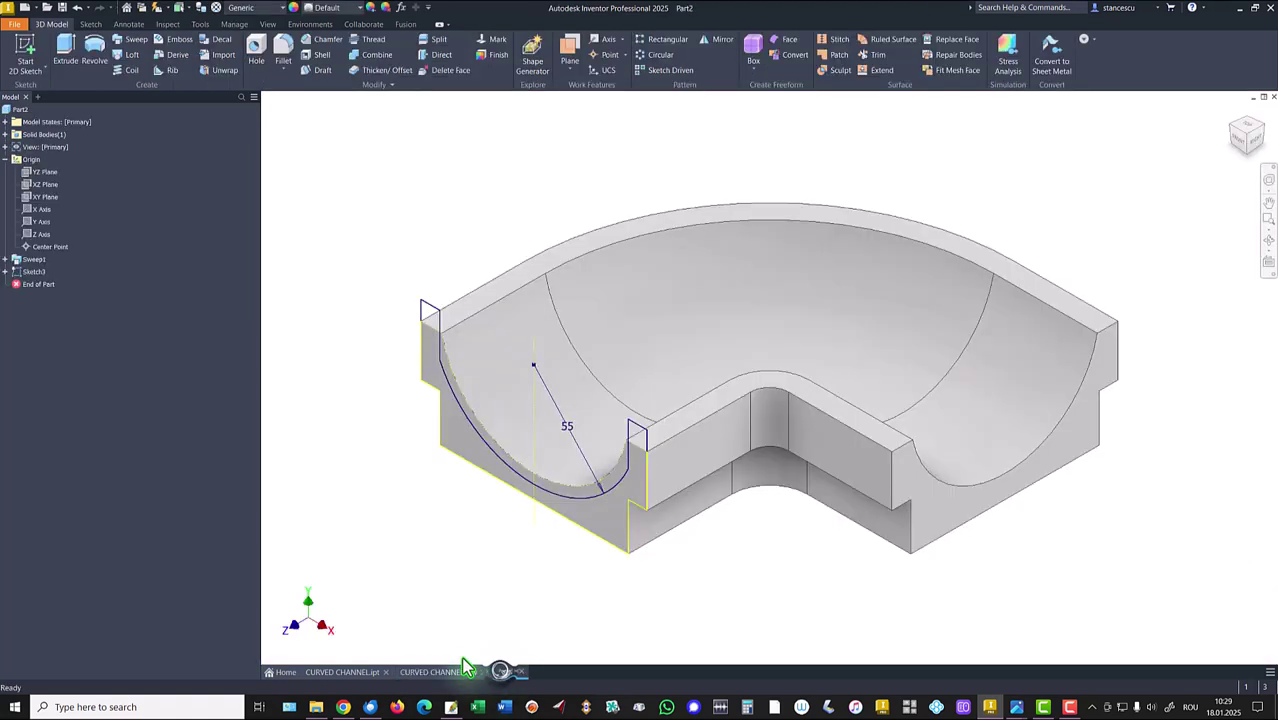
# - Extrude the end profile 20 mm into the end flange and view CURVED CHANNEL.idw
pyautogui.click(68, 72)
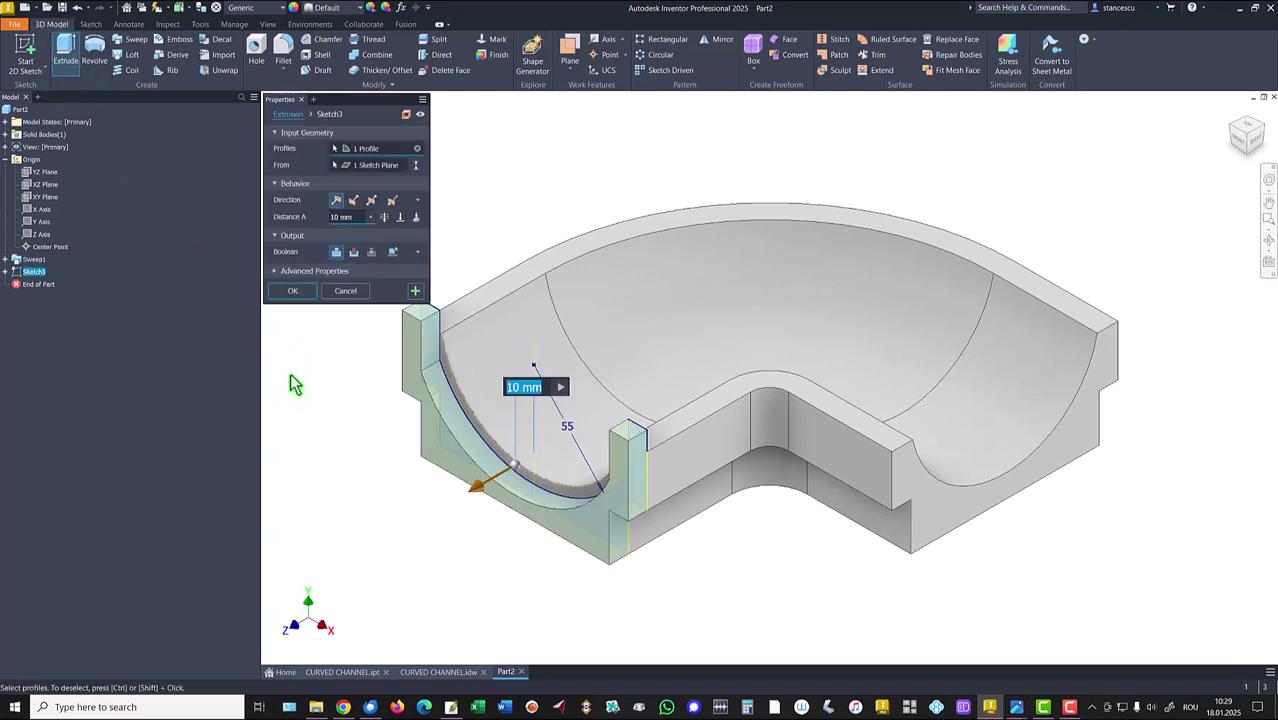
pyautogui.write('20')
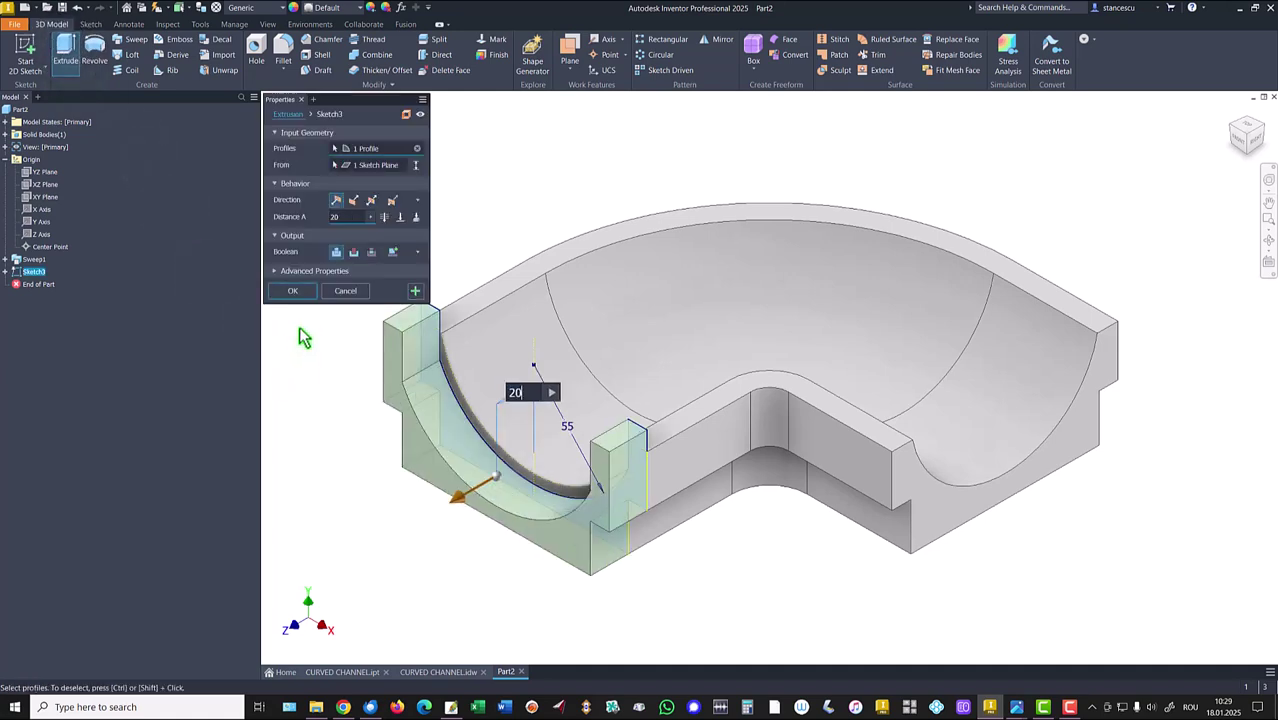
pyautogui.click(297, 297)
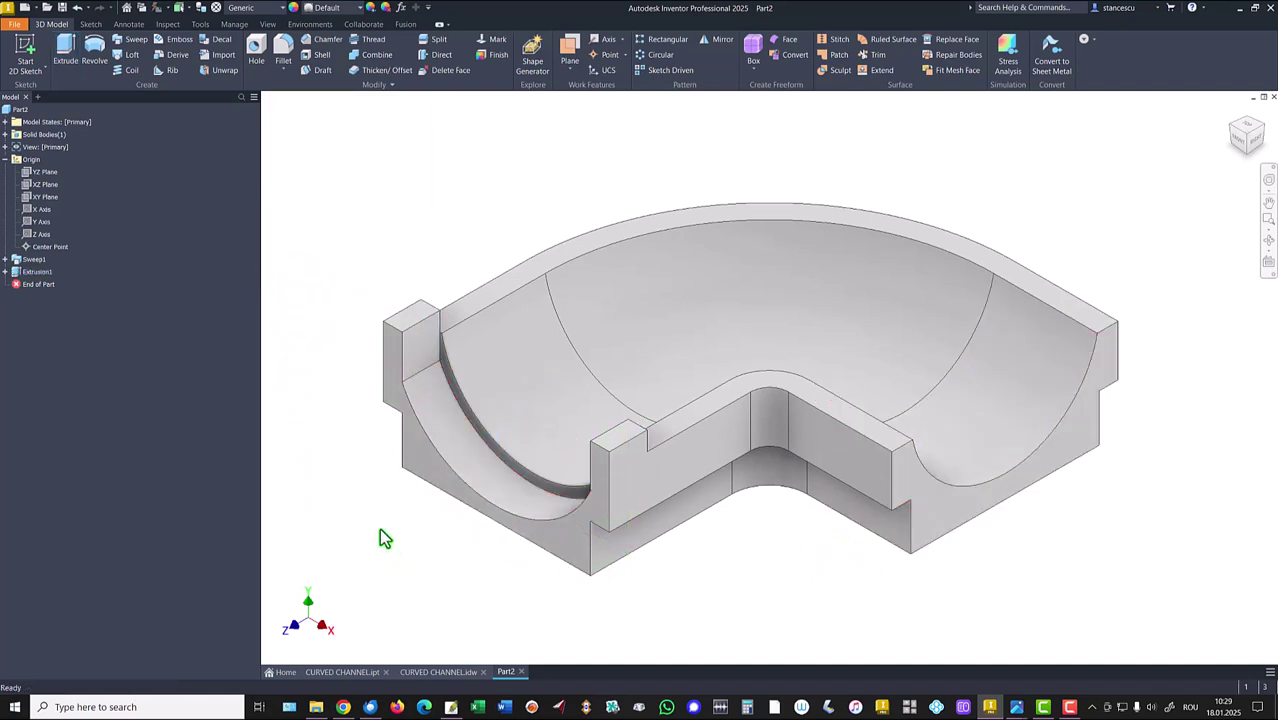
pyautogui.click(438, 672)
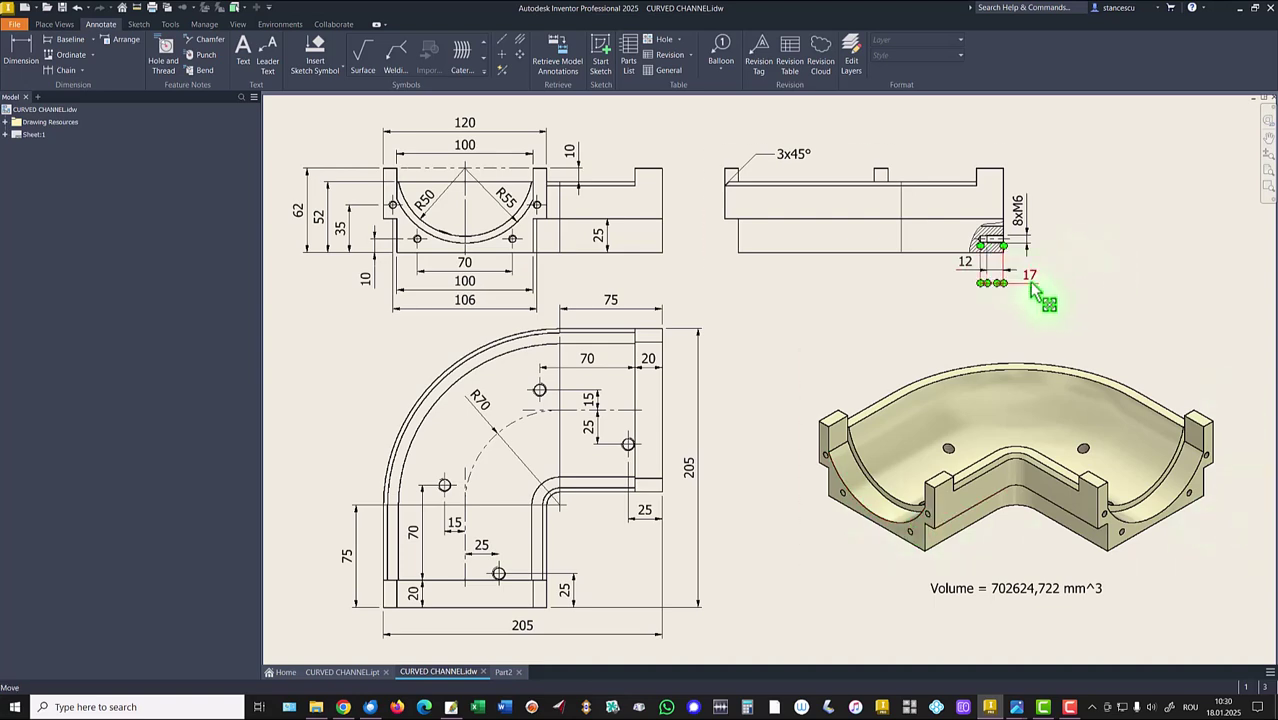
# - Switch from CURVED CHANNEL.idw back to the Part2 model tab
pyautogui.click(503, 672)
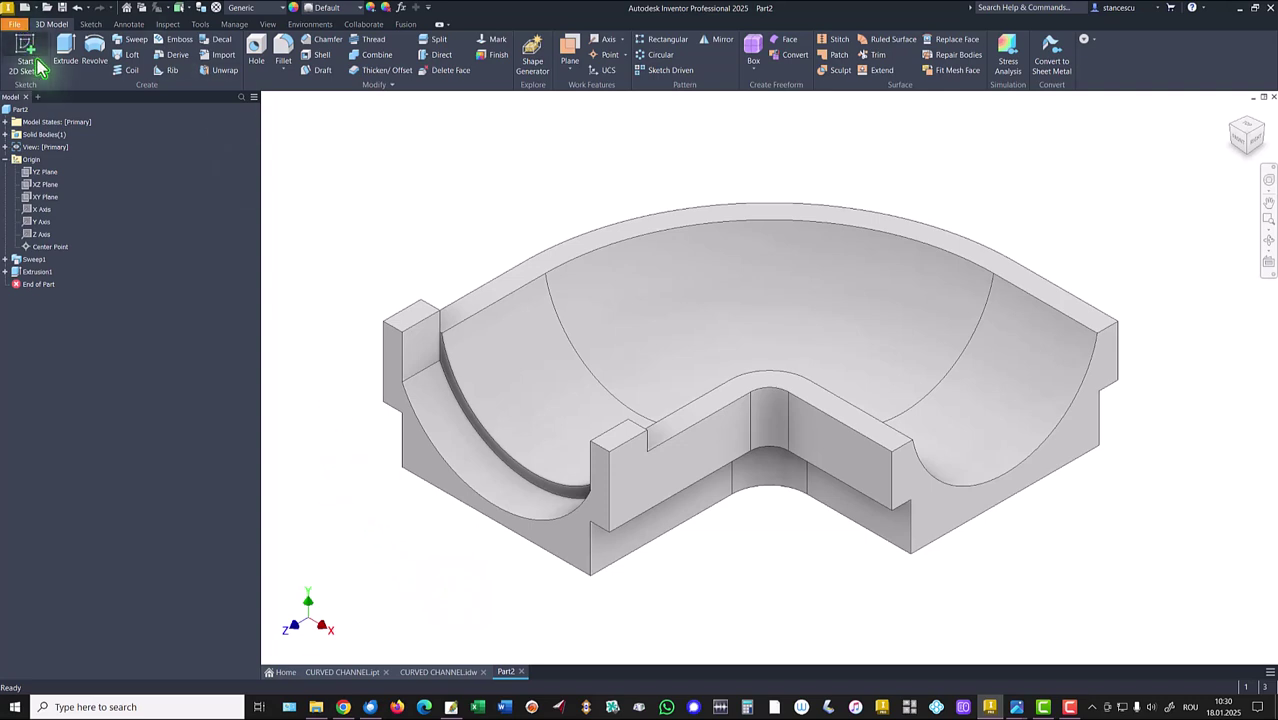
# - Create Sketch4 on the flange's left end face and place four hole points at its corners
pyautogui.click(434, 466)
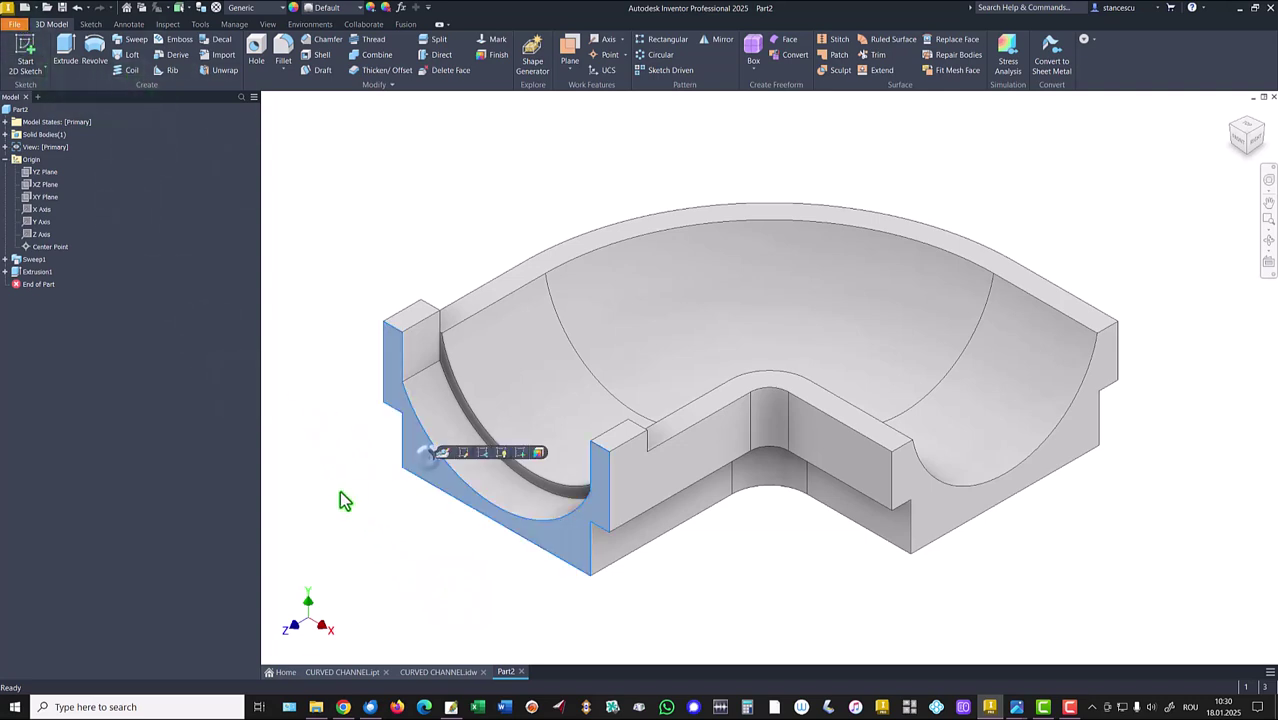
pyautogui.click(517, 453)
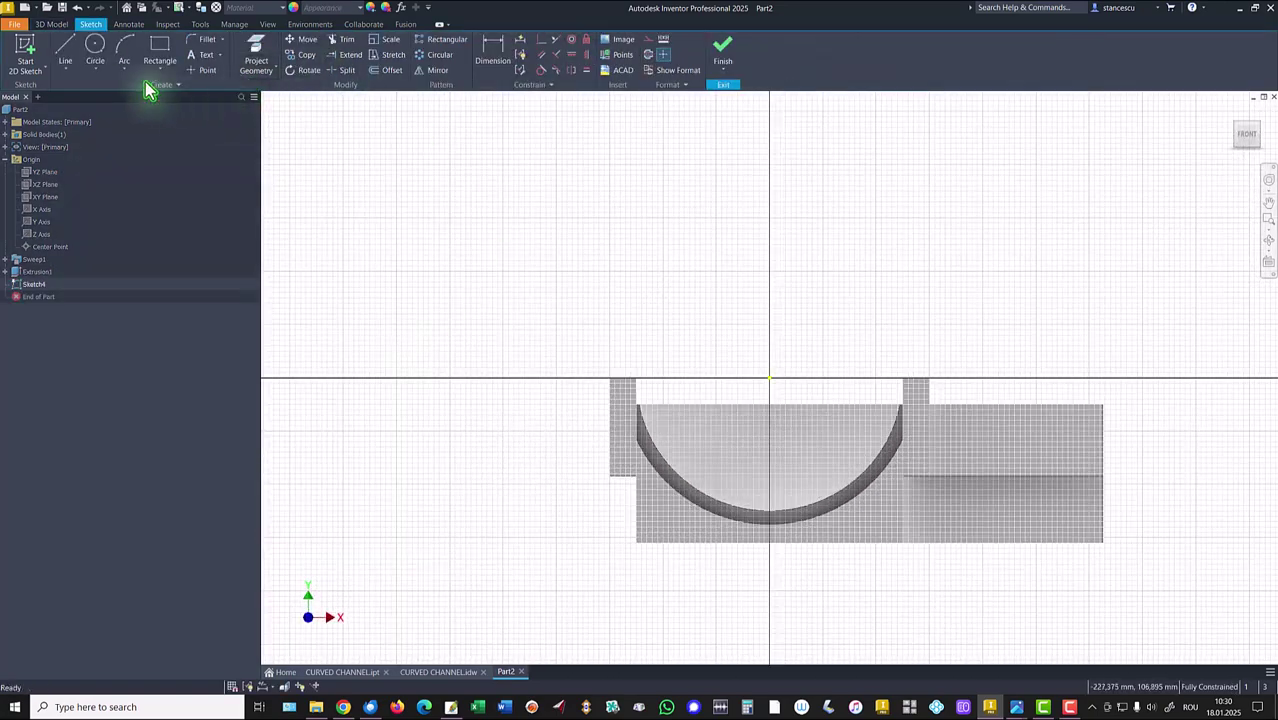
pyautogui.click(207, 70)
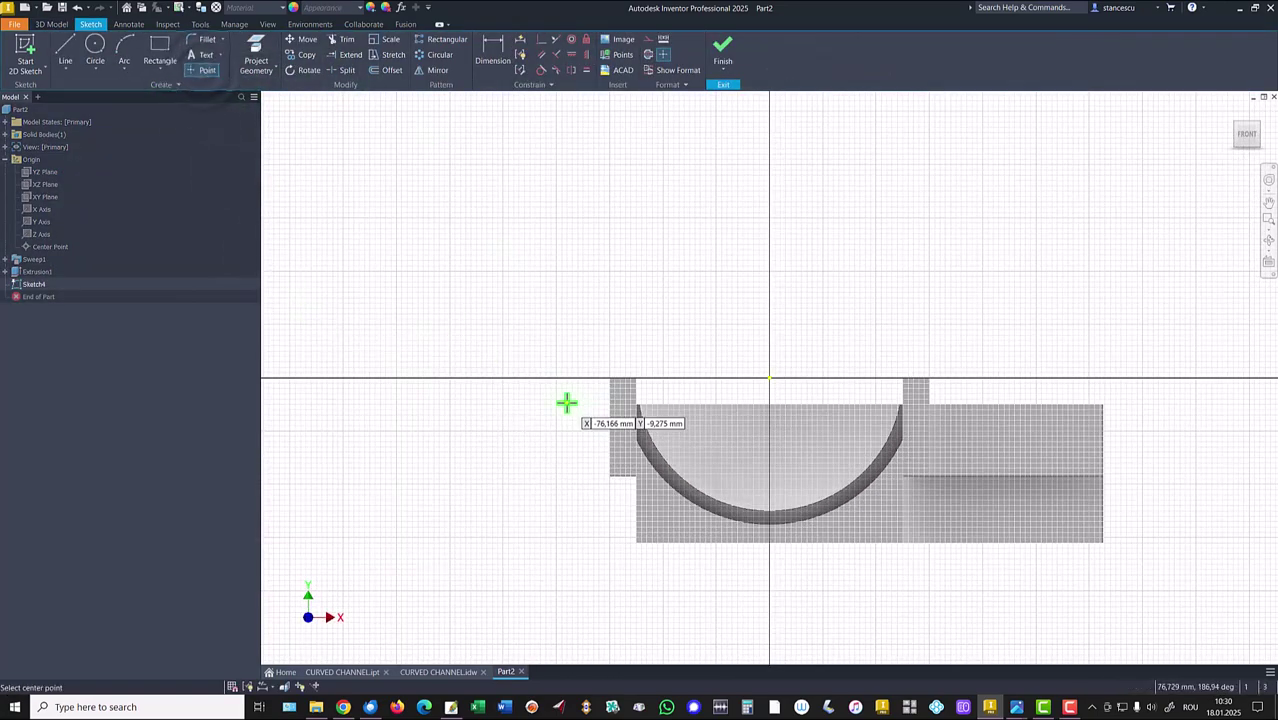
pyautogui.click(620, 443)
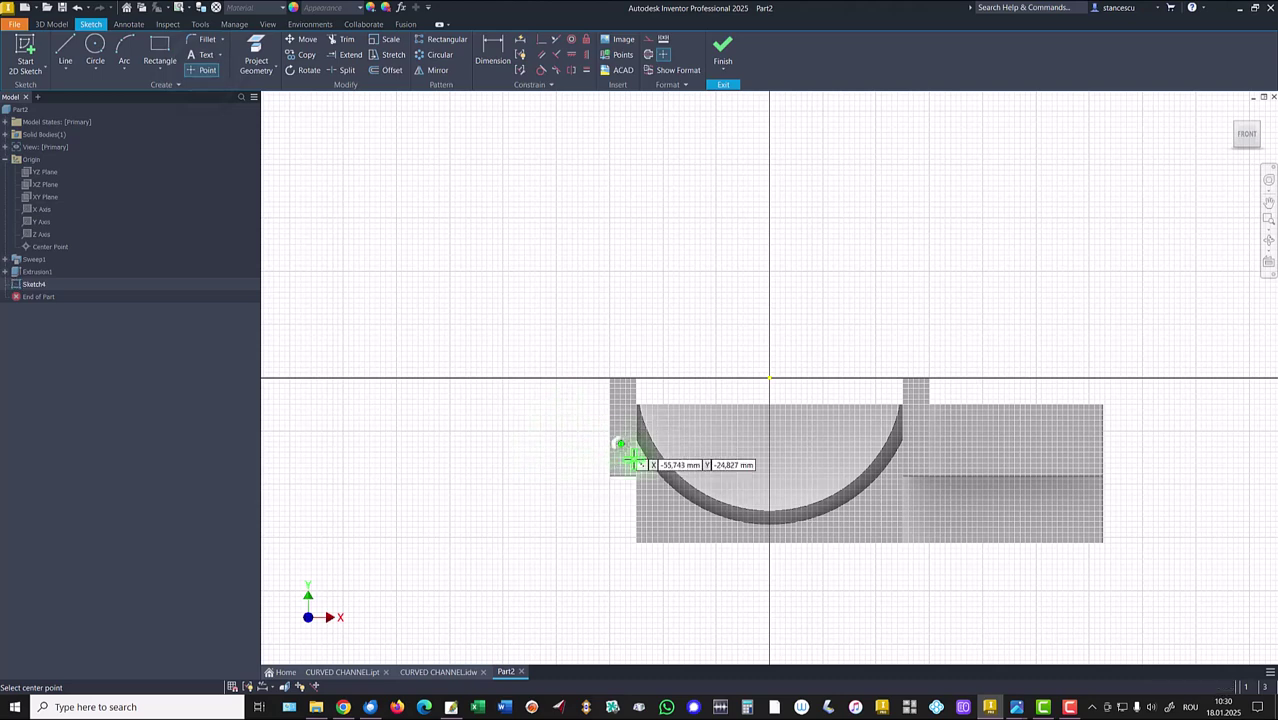
pyautogui.click(660, 512)
pyautogui.click(867, 521)
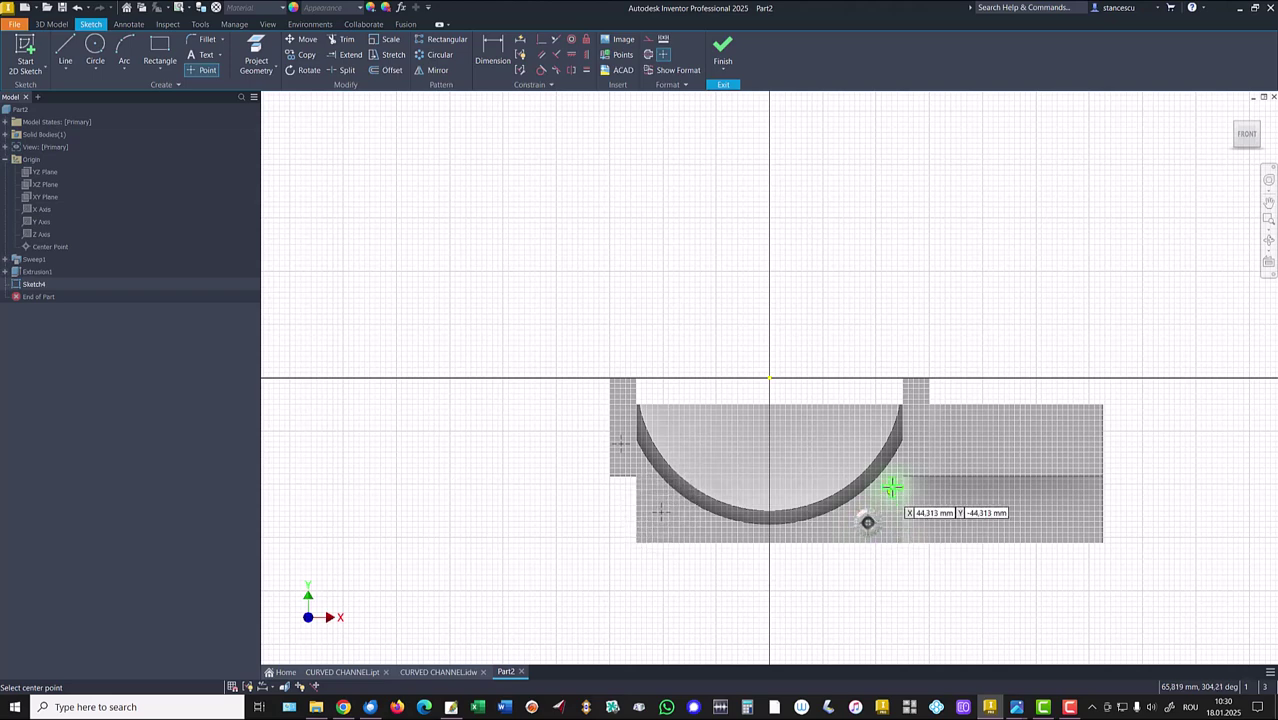
pyautogui.click(916, 440)
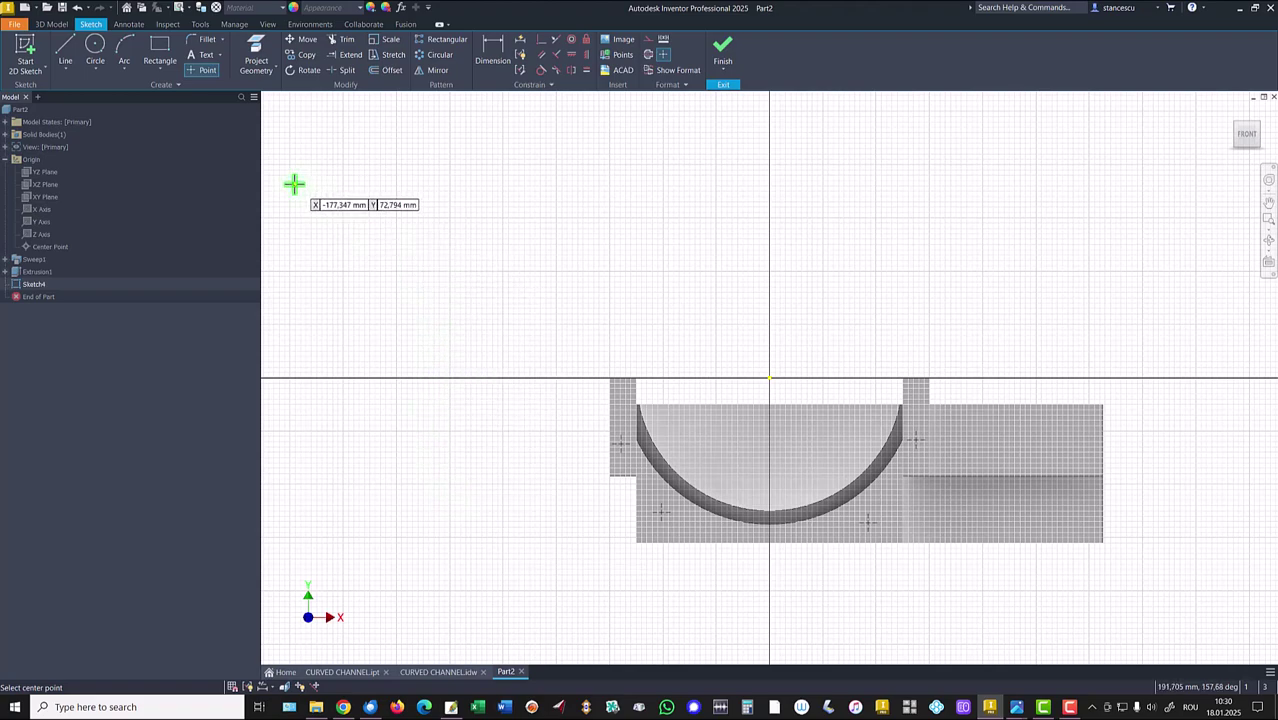
pyautogui.click(428, 672)
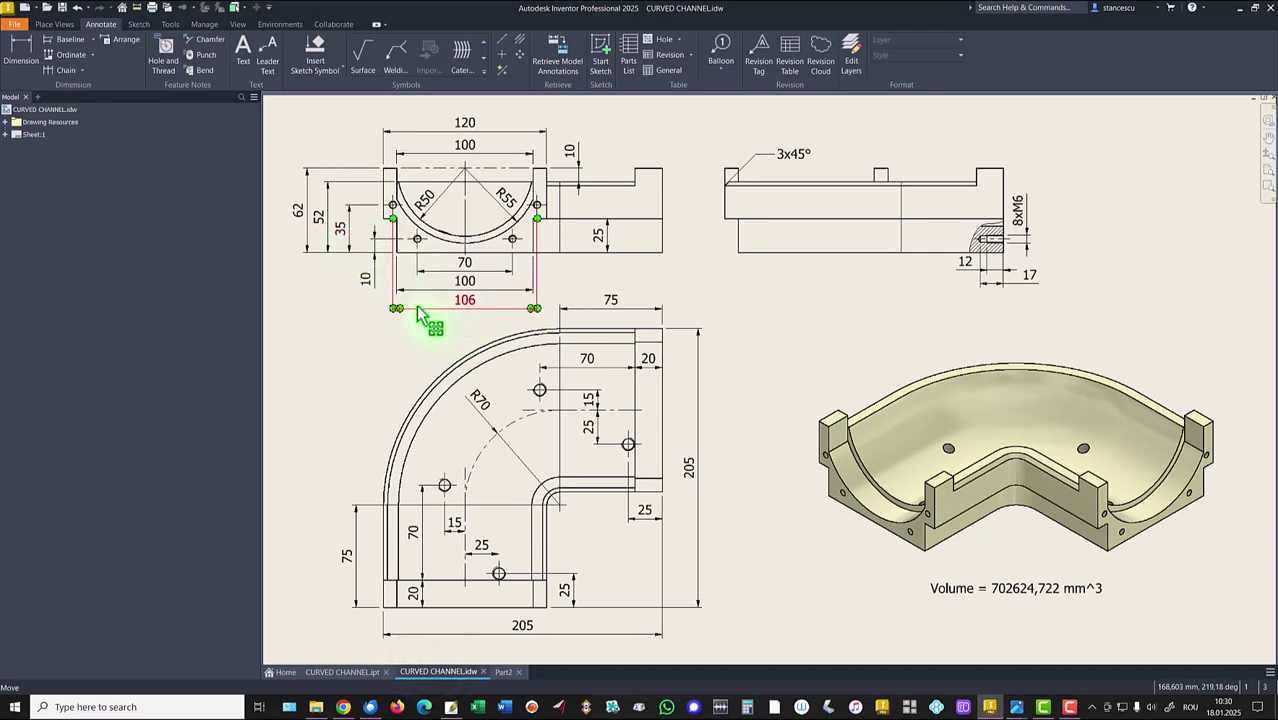
pyautogui.moveTo(399, 285); pyautogui.dragTo(466, 281)
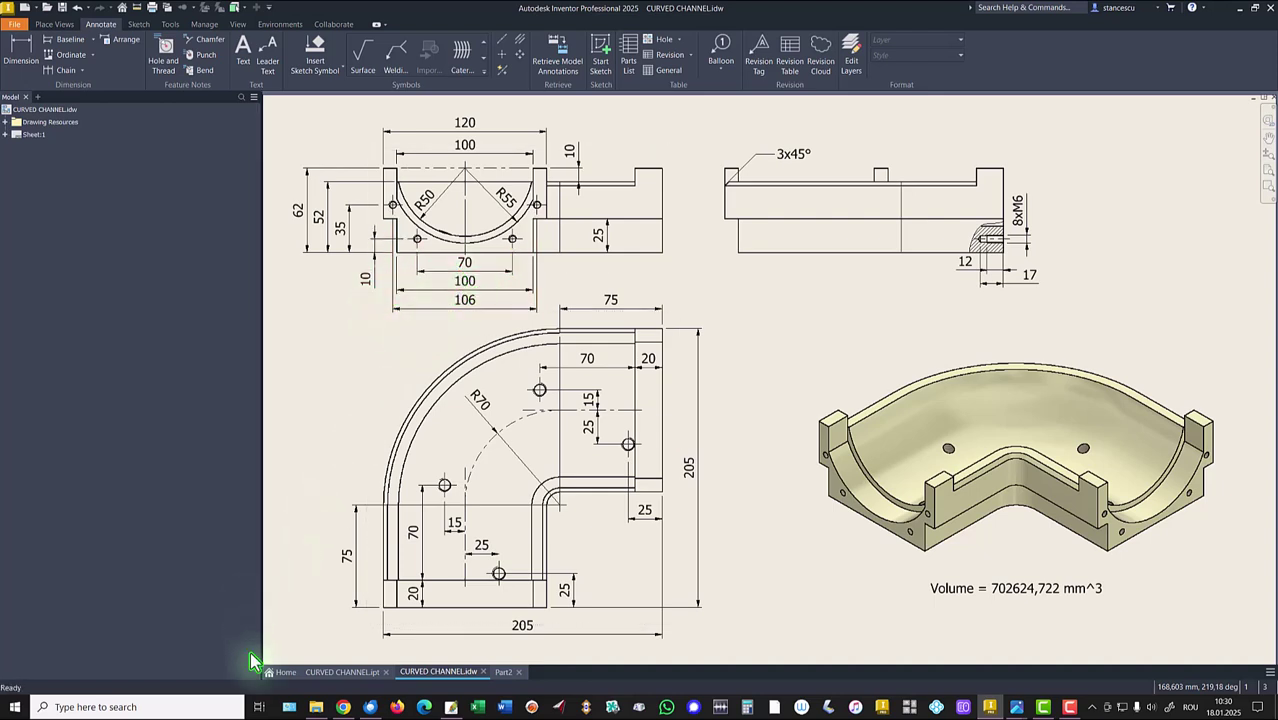
pyautogui.click(503, 673)
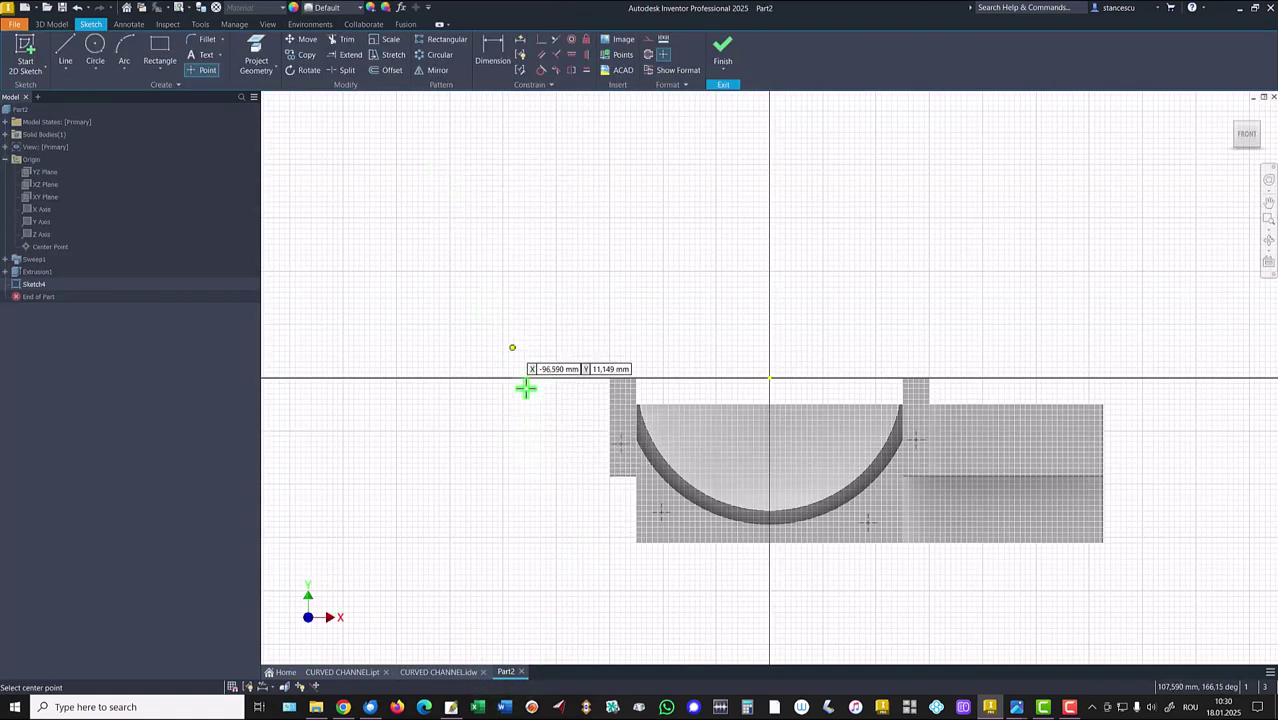
# - Level the two lower points and the two upper points with Horizontal constraints
pyautogui.click(570, 54)
pyautogui.click(663, 513)
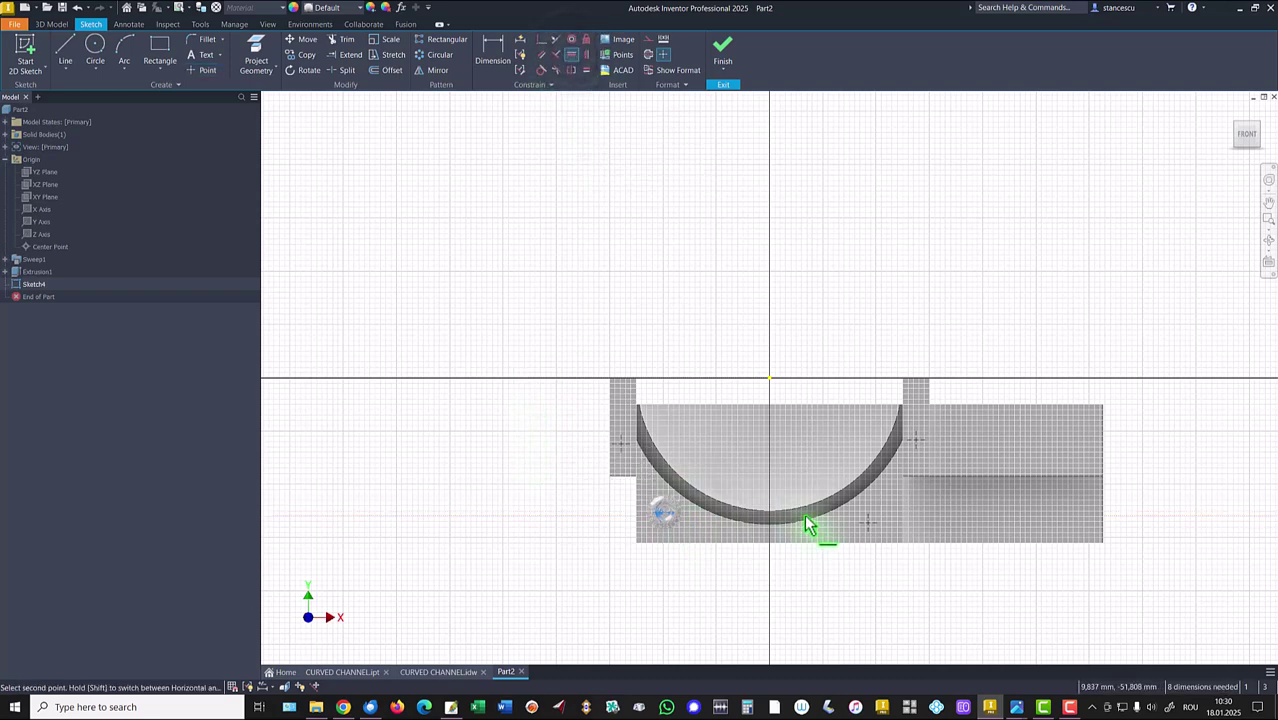
pyautogui.click(868, 522)
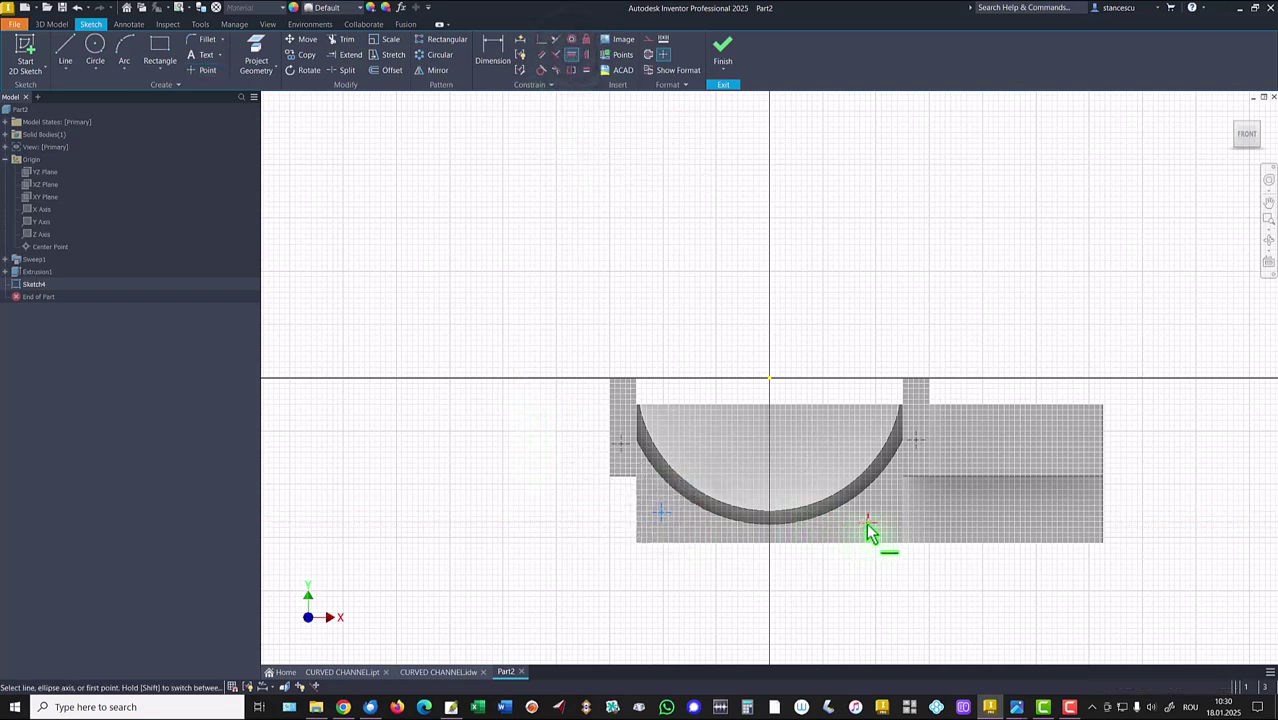
pyautogui.click(622, 443)
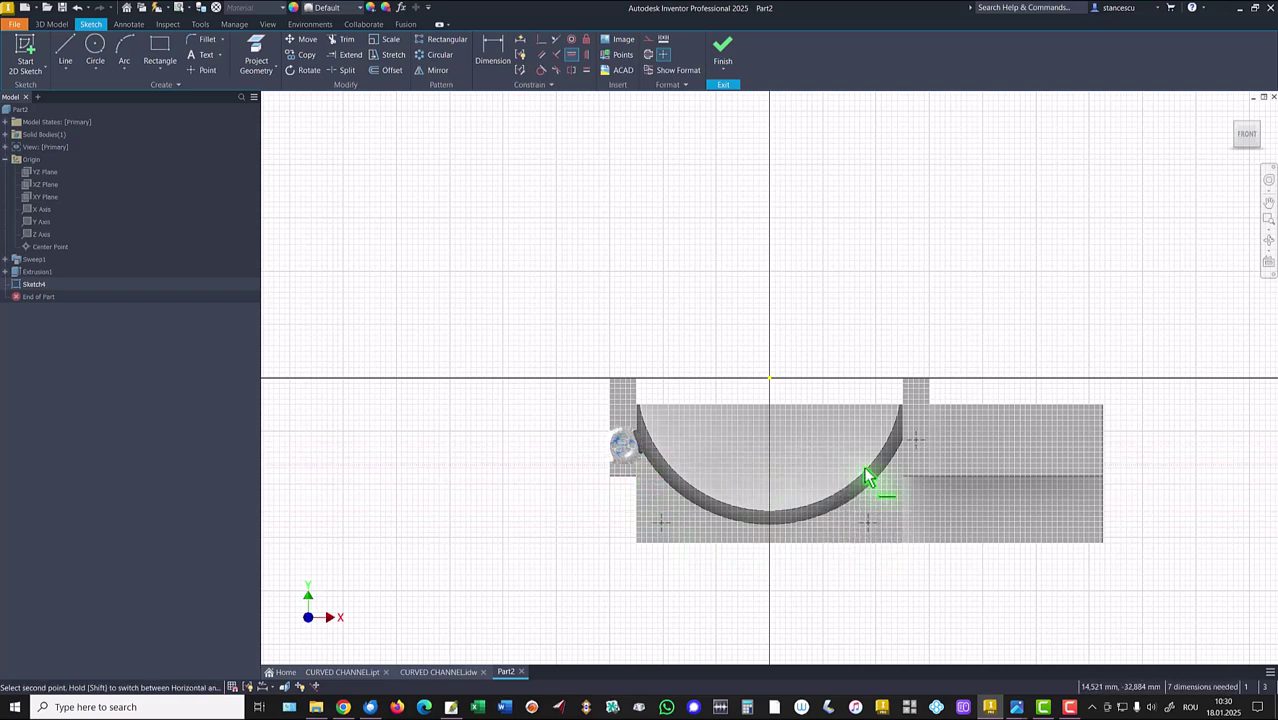
pyautogui.click(917, 441)
# - Draw separate lines joining the upper pair and the lower pair of points
pyautogui.click(65, 47)
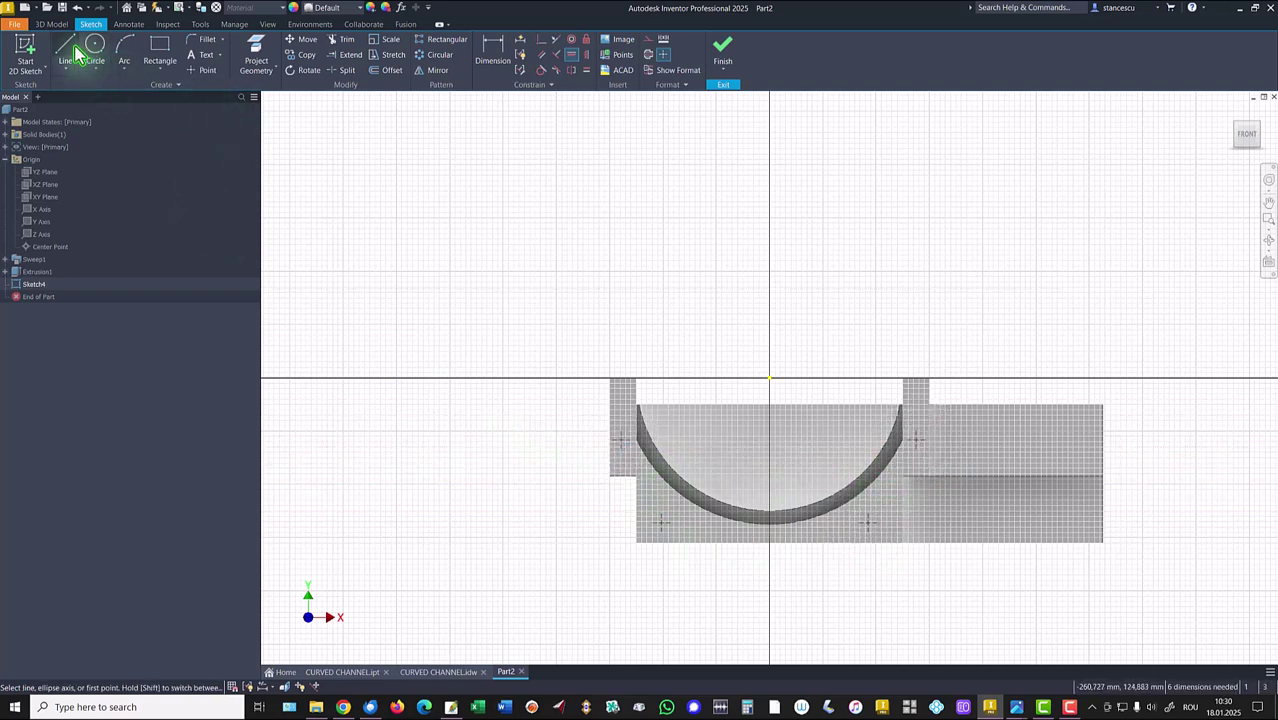
pyautogui.click(620, 441)
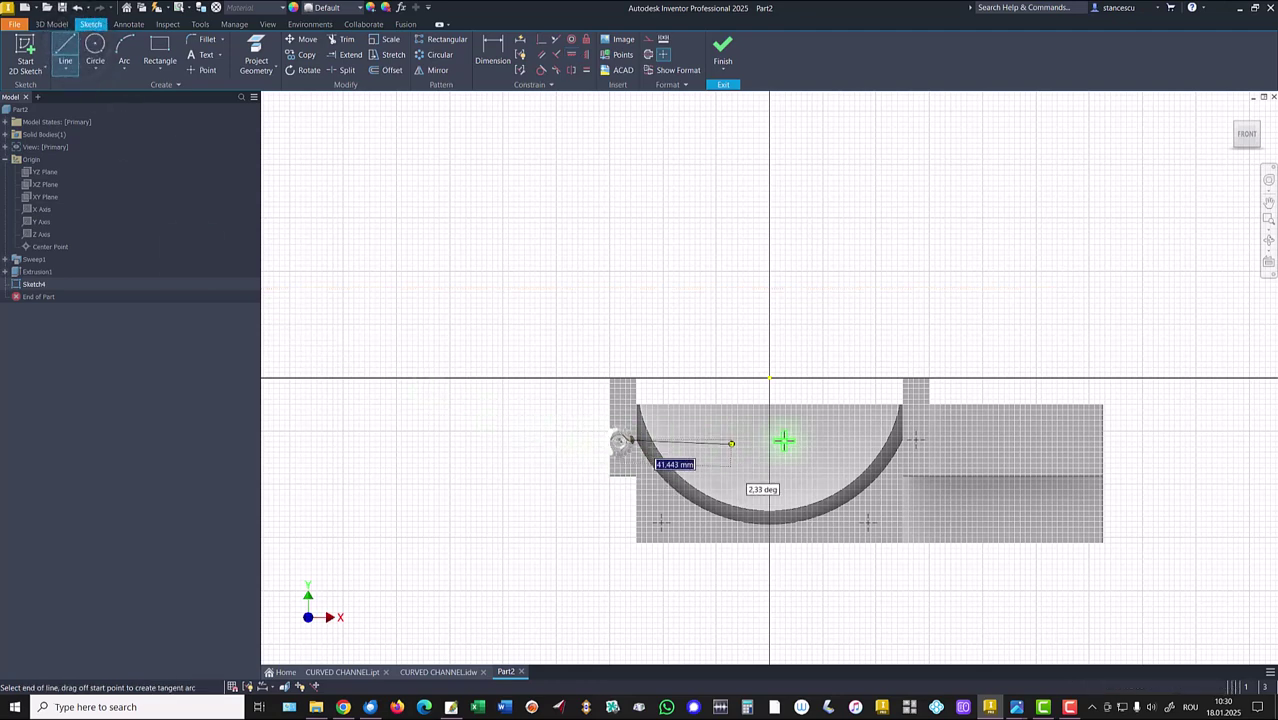
pyautogui.click(915, 440)
pyautogui.rightClick(774, 311)
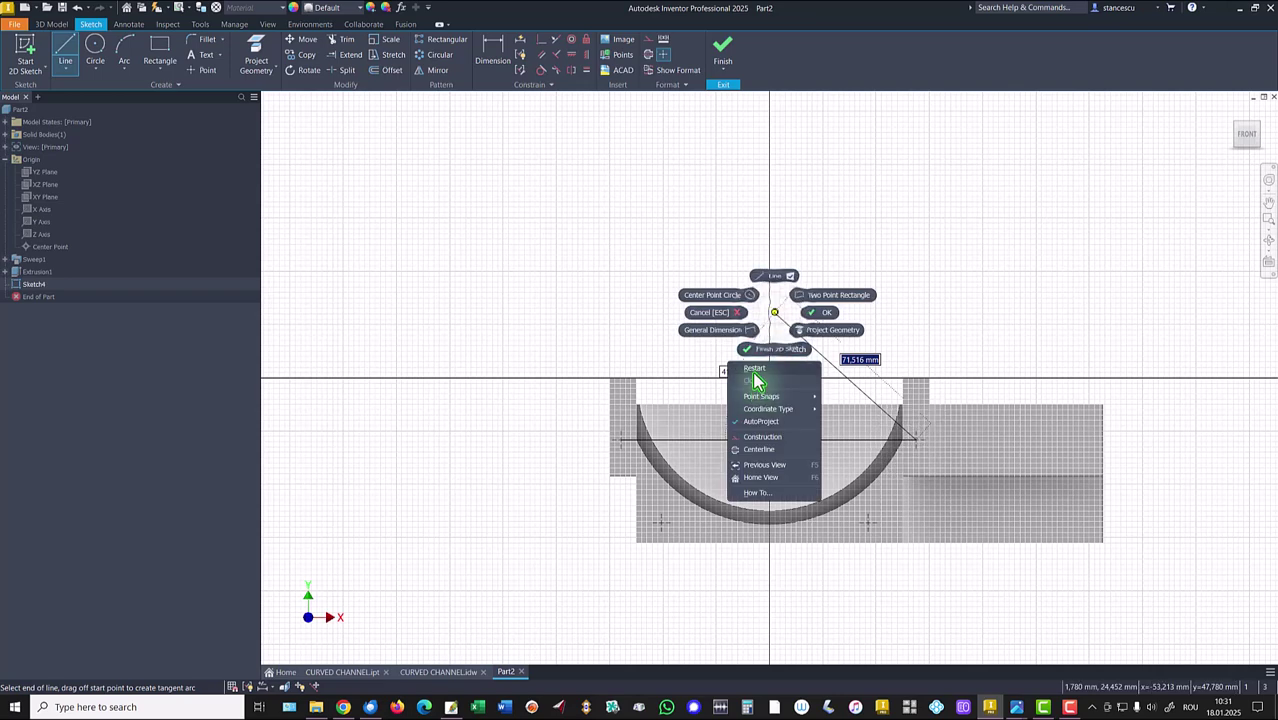
pyautogui.click(753, 371)
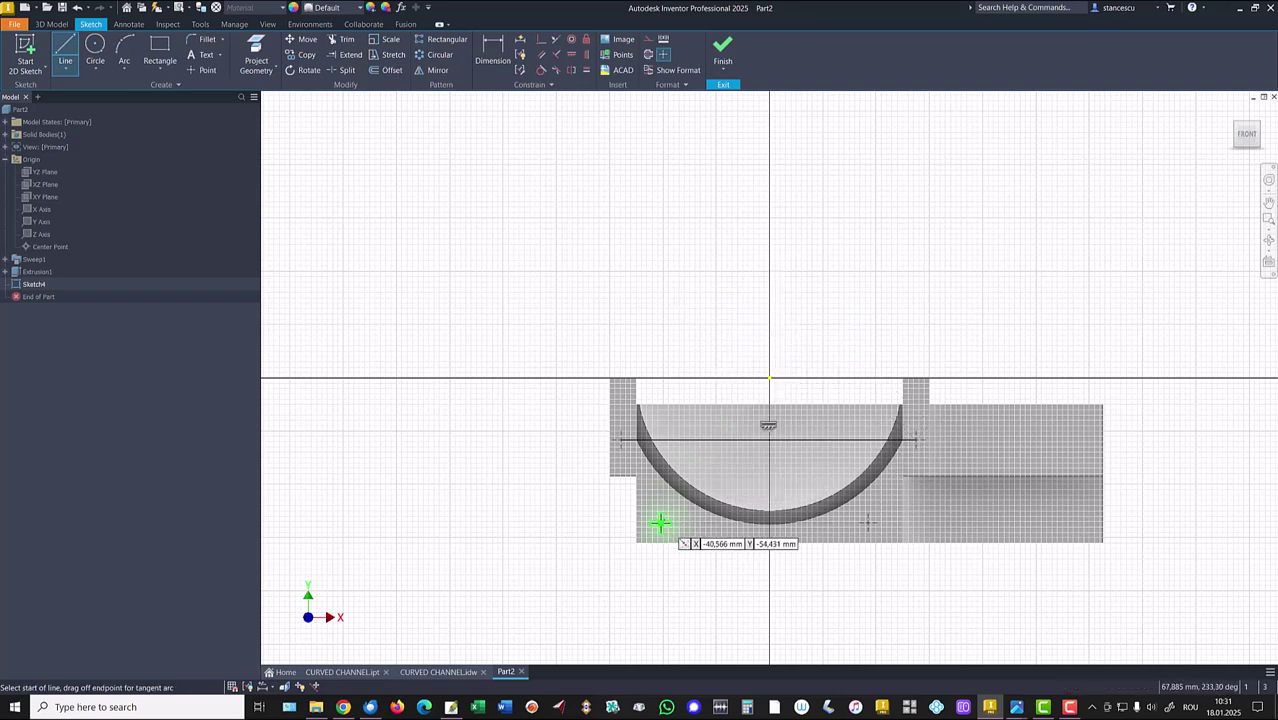
pyautogui.click(661, 522)
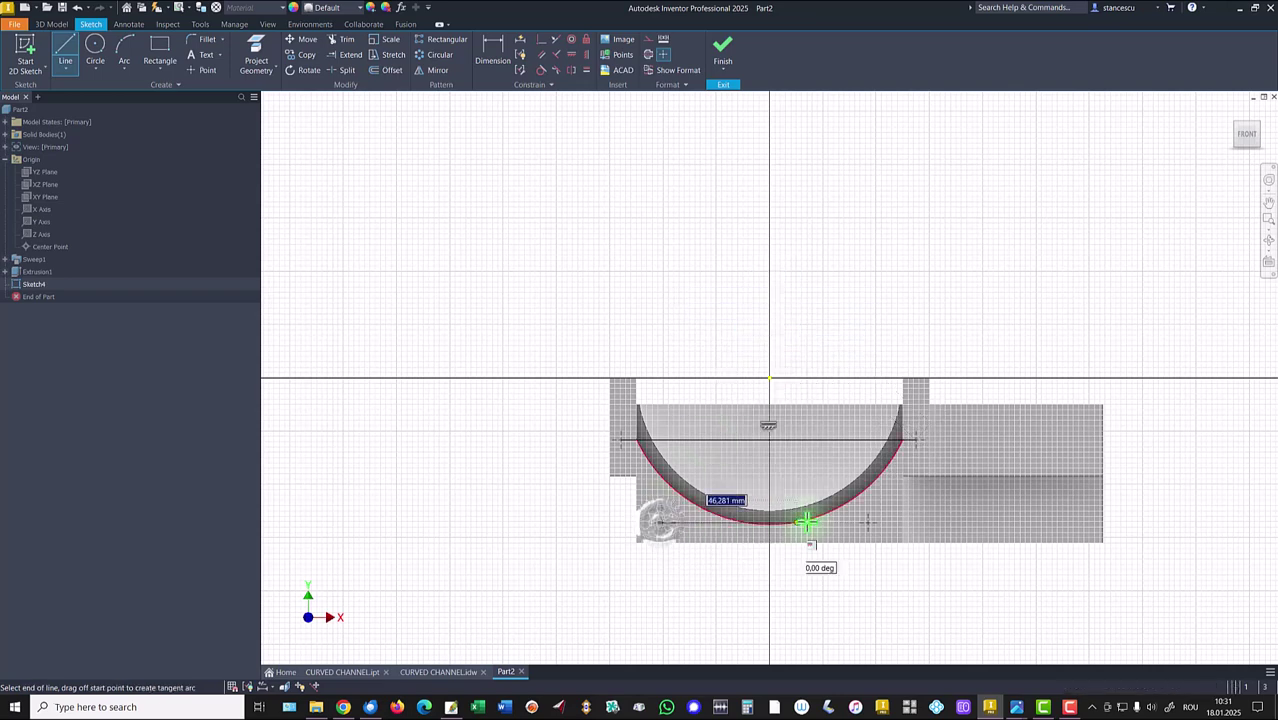
pyautogui.click(868, 523)
pyautogui.press('Escape')
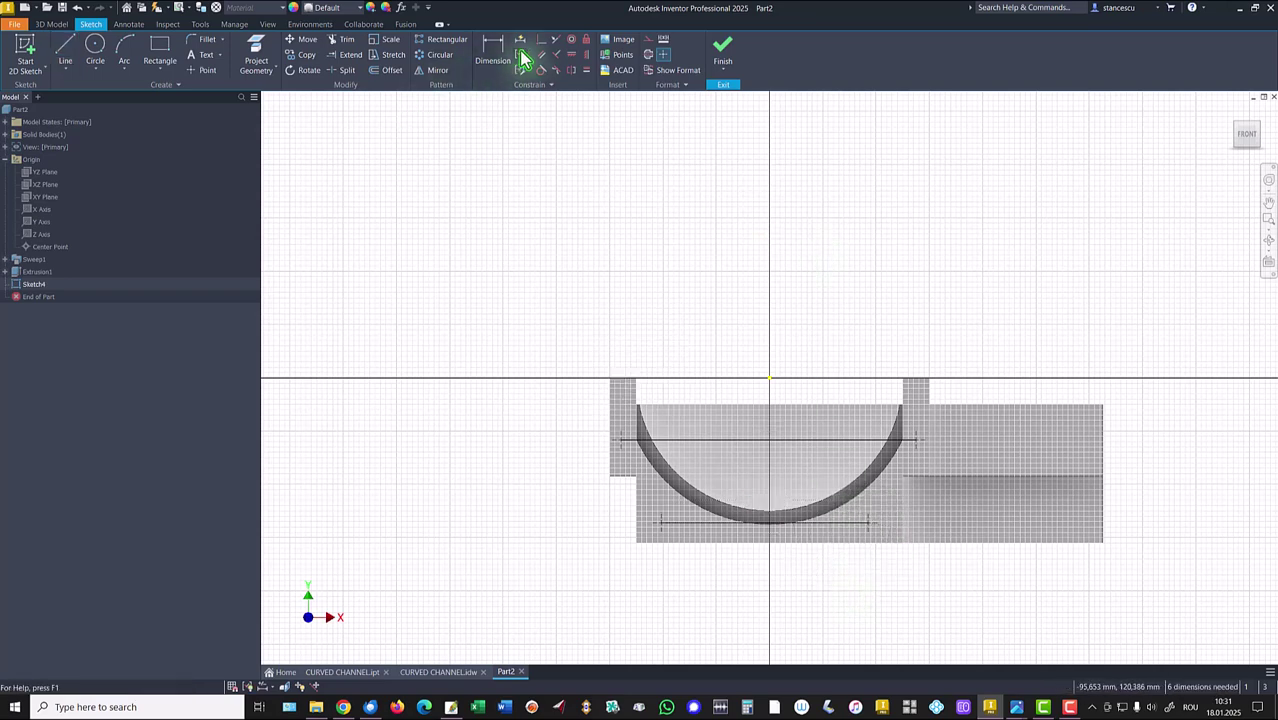
# - Vertically align the top line's midpoint and the arc's lowest point with the origin
pyautogui.click(584, 54)
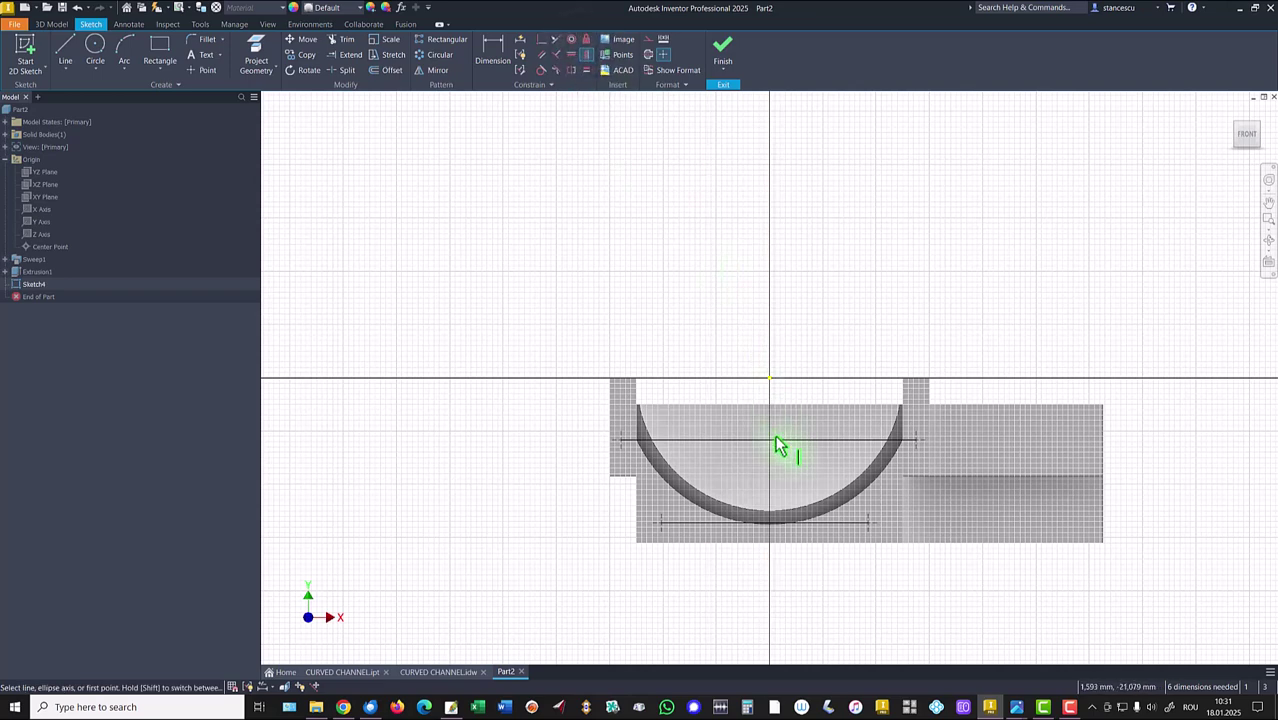
pyautogui.click(768, 437)
pyautogui.click(769, 379)
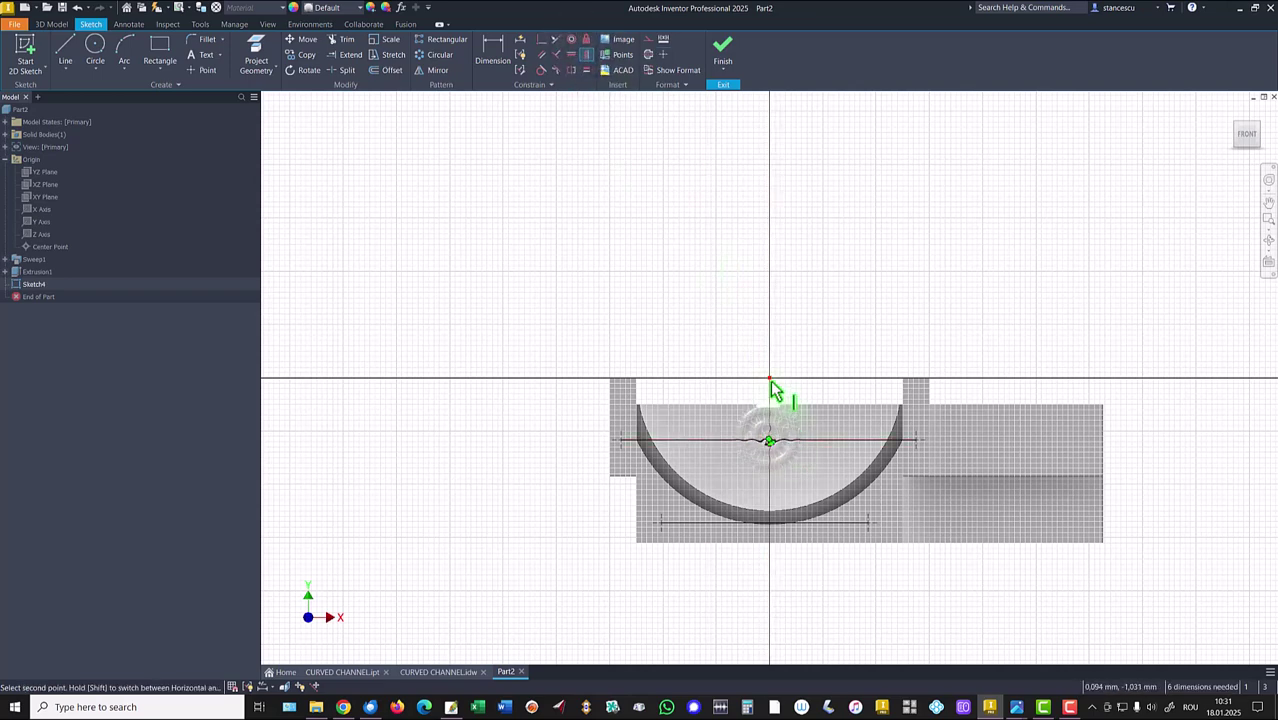
pyautogui.click(766, 522)
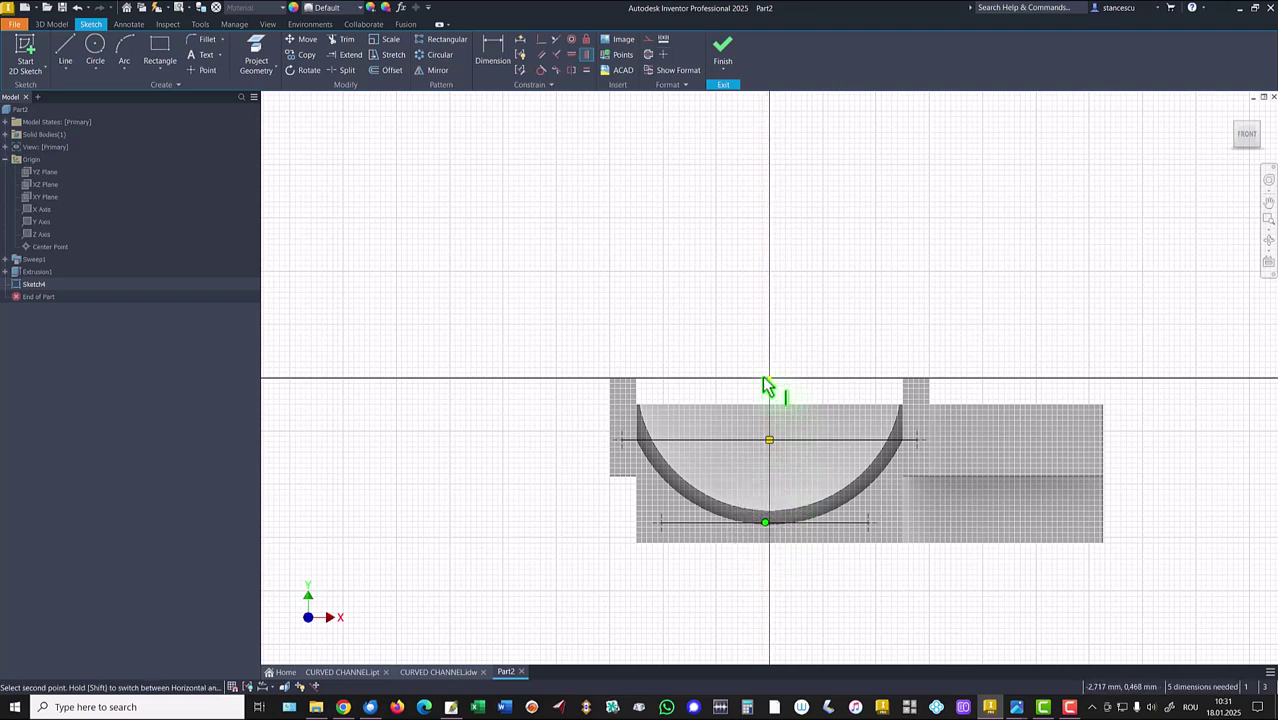
pyautogui.click(769, 380)
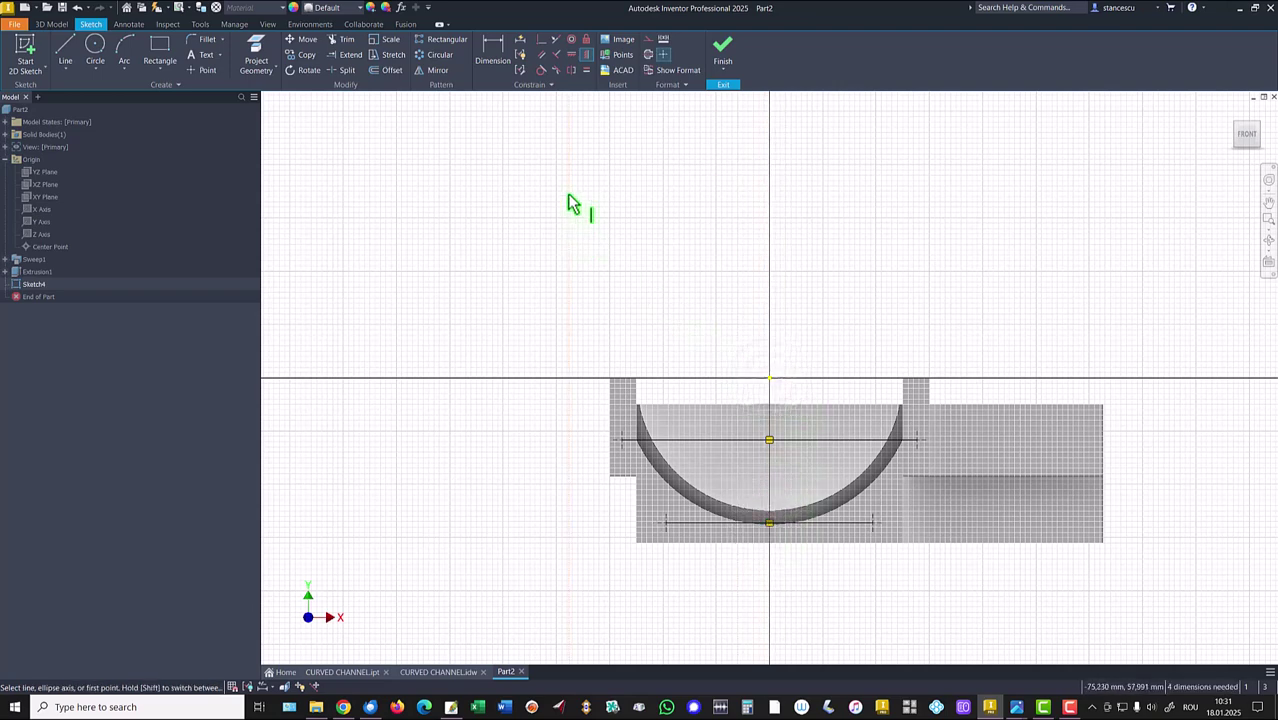
# - Dimension the top line 106 and the bottom line 70 wide
pyautogui.press('d')
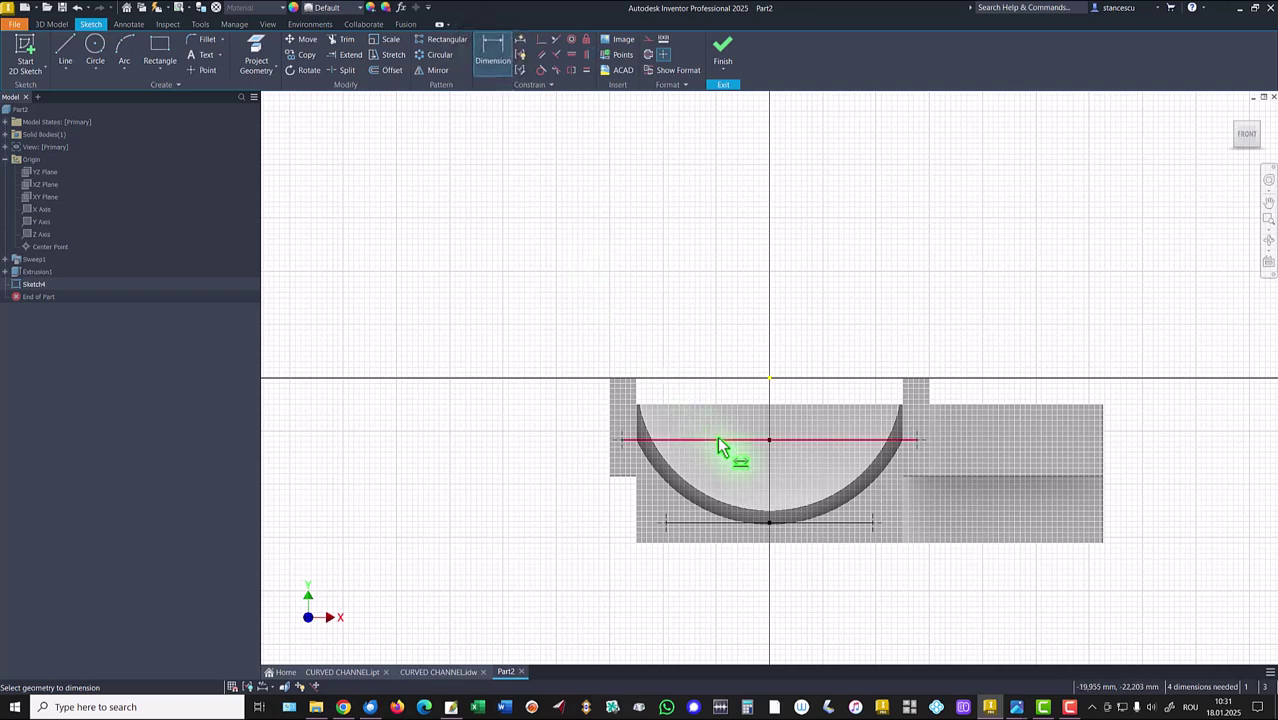
pyautogui.click(718, 438)
pyautogui.click(759, 297)
pyautogui.write('1')
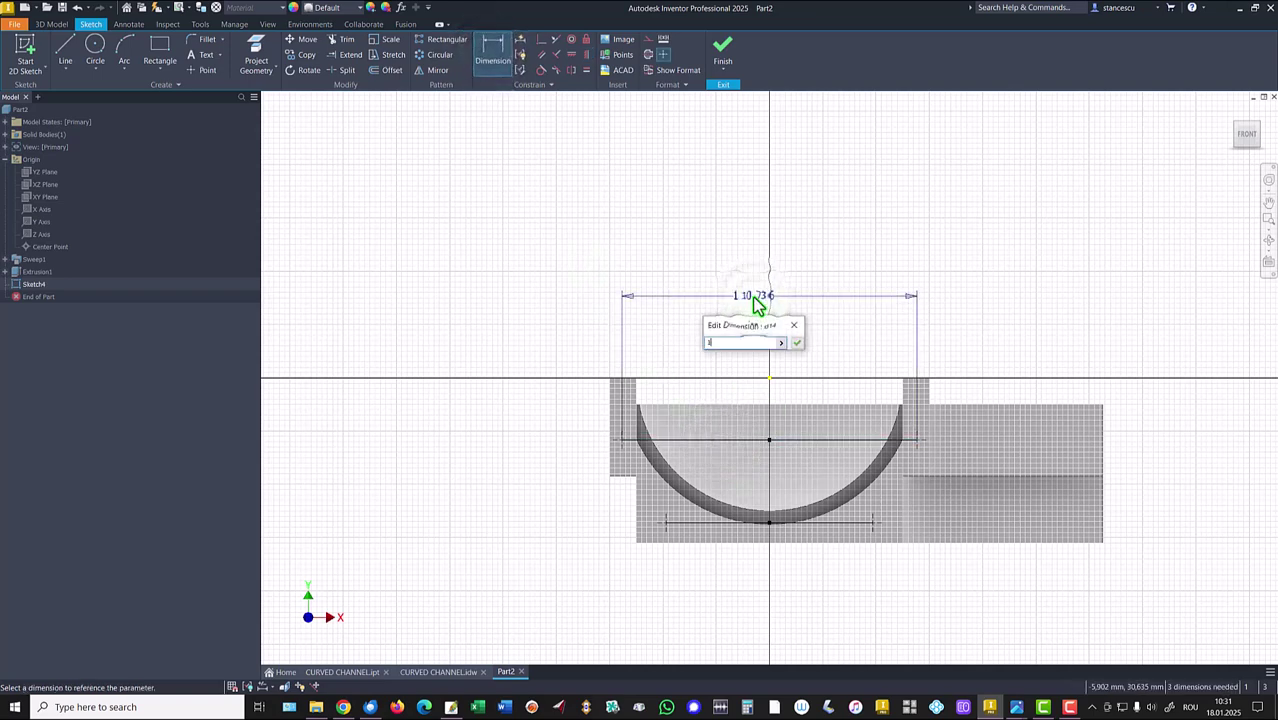
pyautogui.write('06')
pyautogui.press('Return')
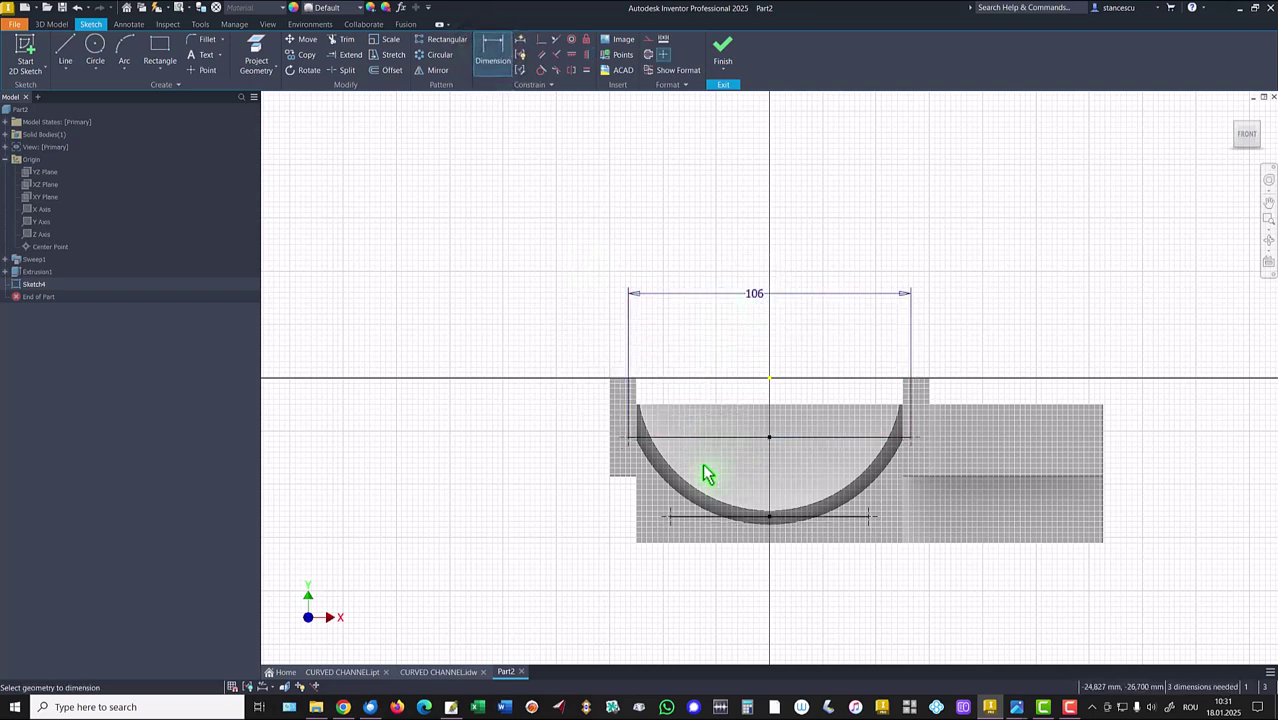
pyautogui.click(707, 536)
pyautogui.click(728, 586)
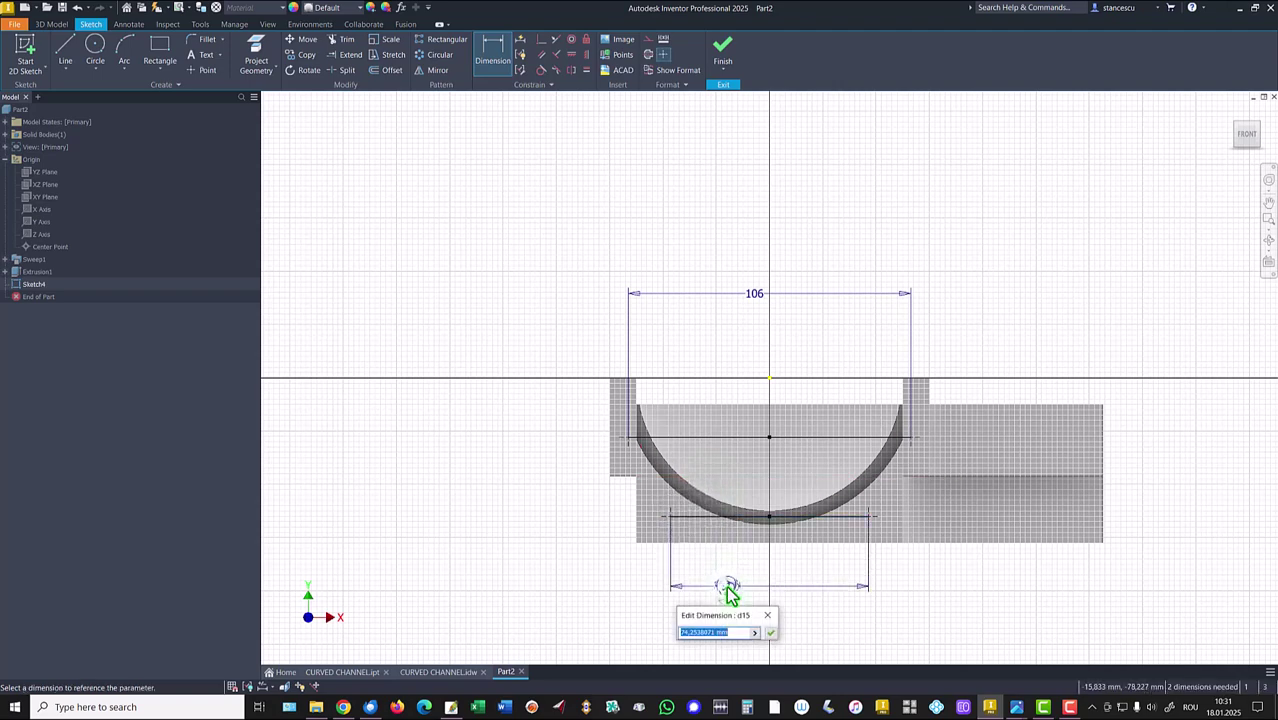
pyautogui.write('70')
pyautogui.press('Return')
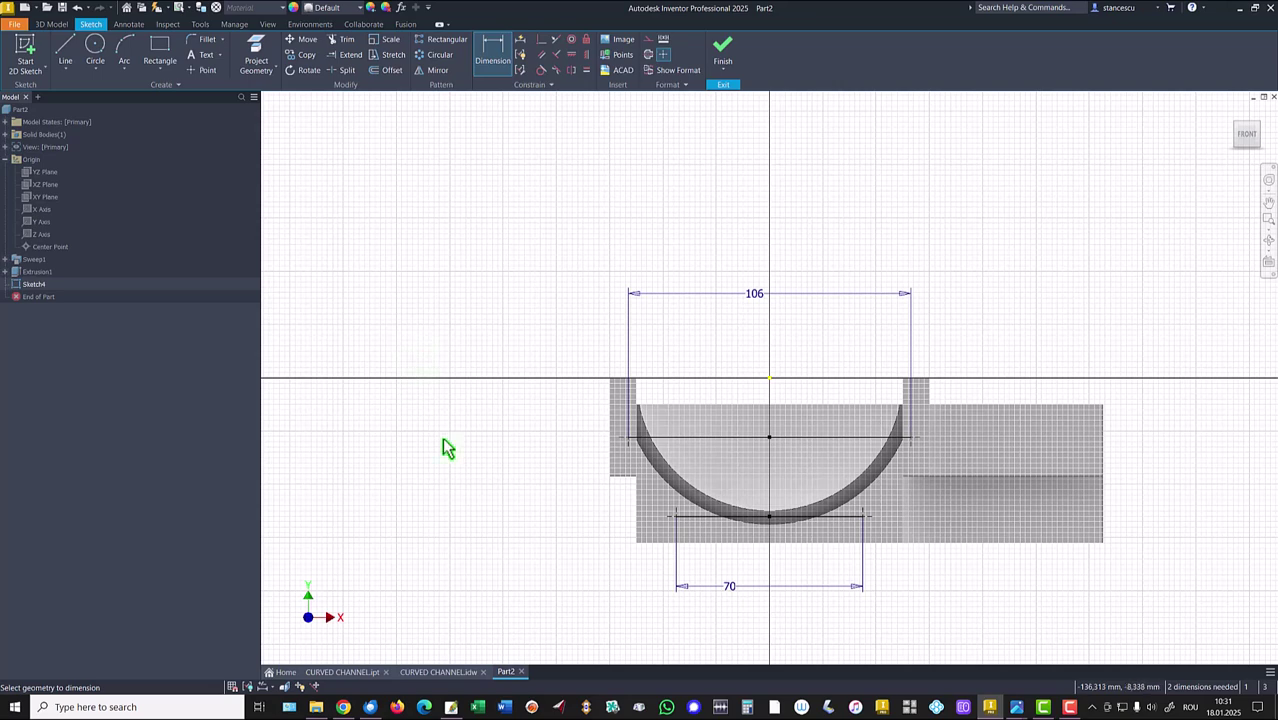
# - Add vertical dimensions of 10 and 35 from the part's lower edge to the lines
pyautogui.click(695, 512)
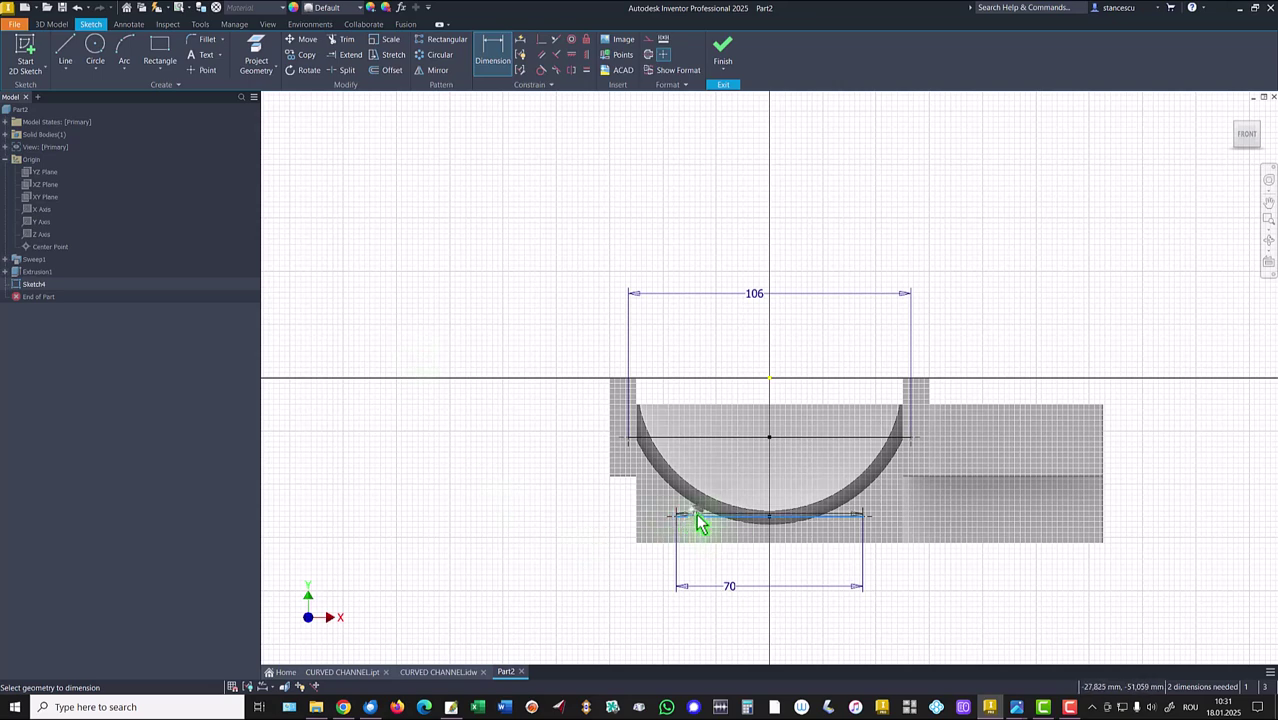
pyautogui.click(686, 542)
pyautogui.click(613, 529)
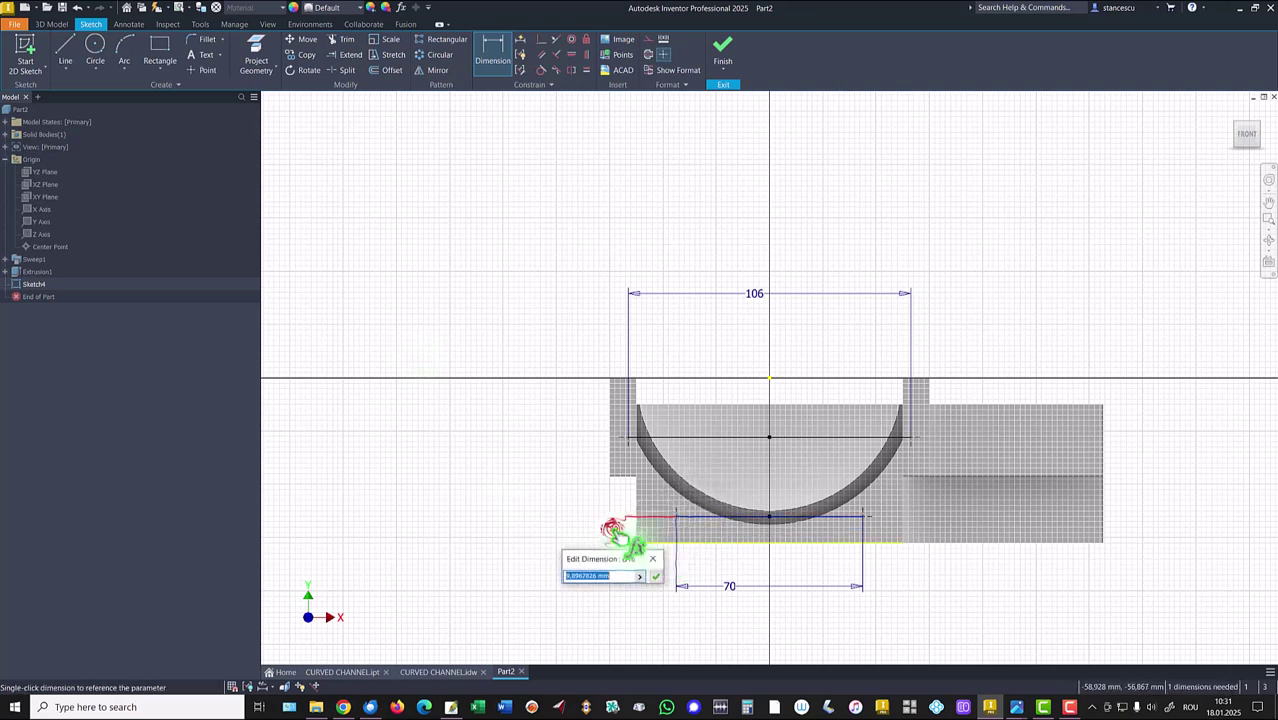
pyautogui.write('10')
pyautogui.press('Return')
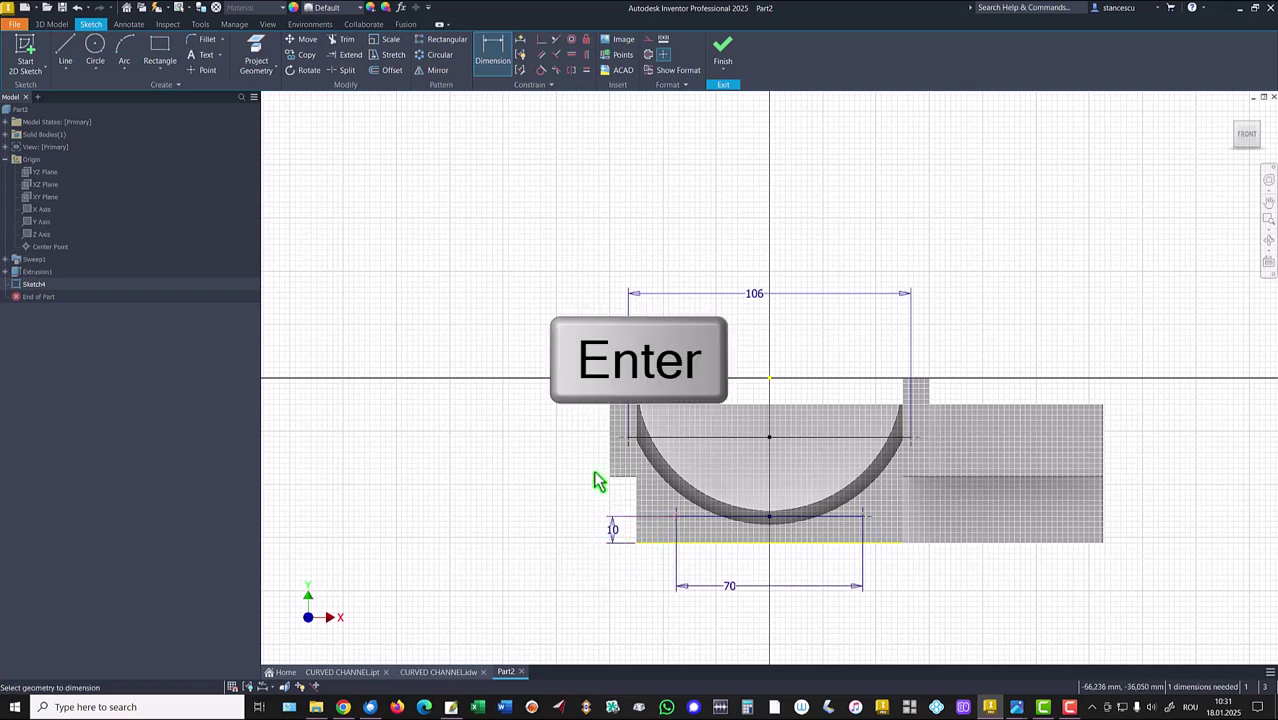
pyautogui.click(685, 436)
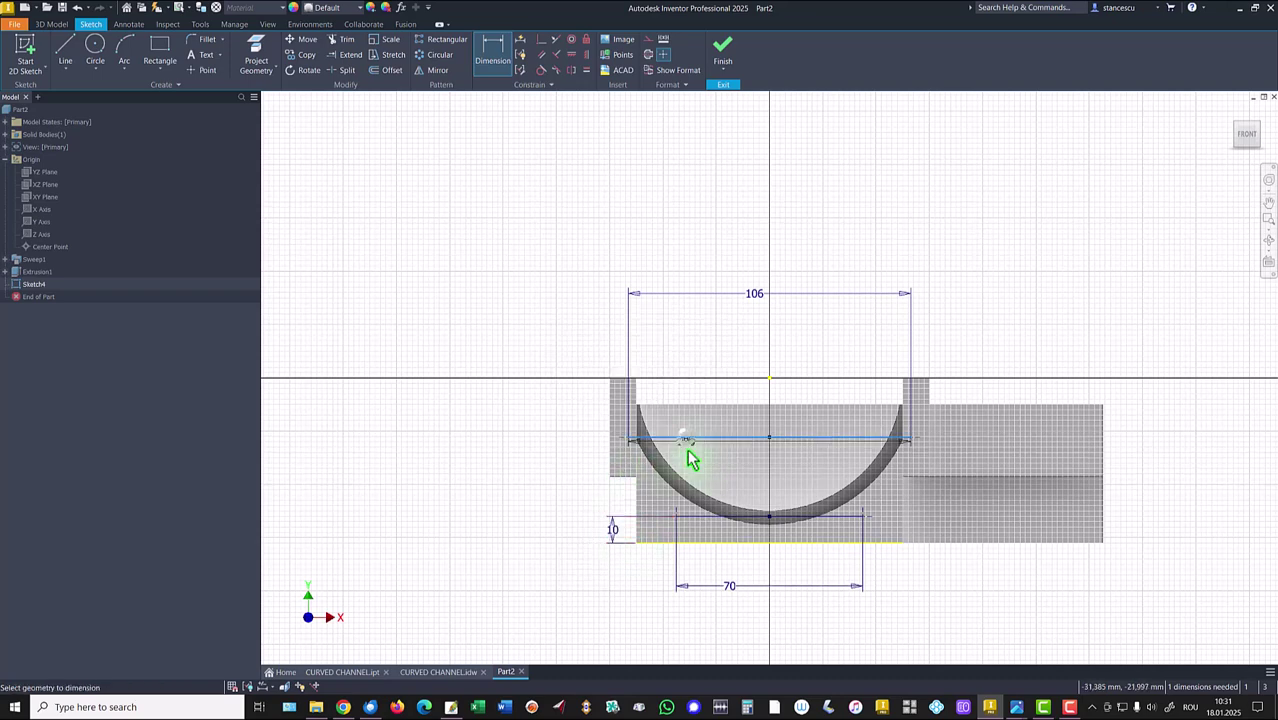
pyautogui.click(694, 544)
pyautogui.click(577, 500)
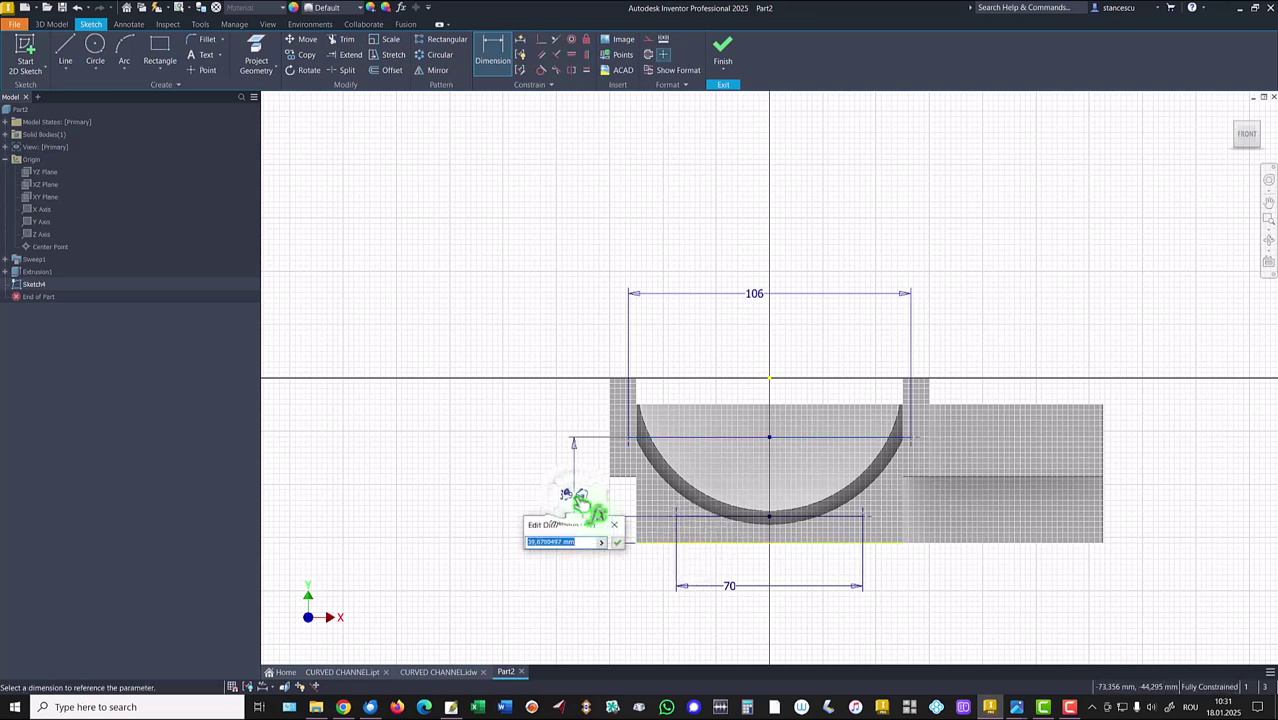
pyautogui.write('35')
pyautogui.press('Return')
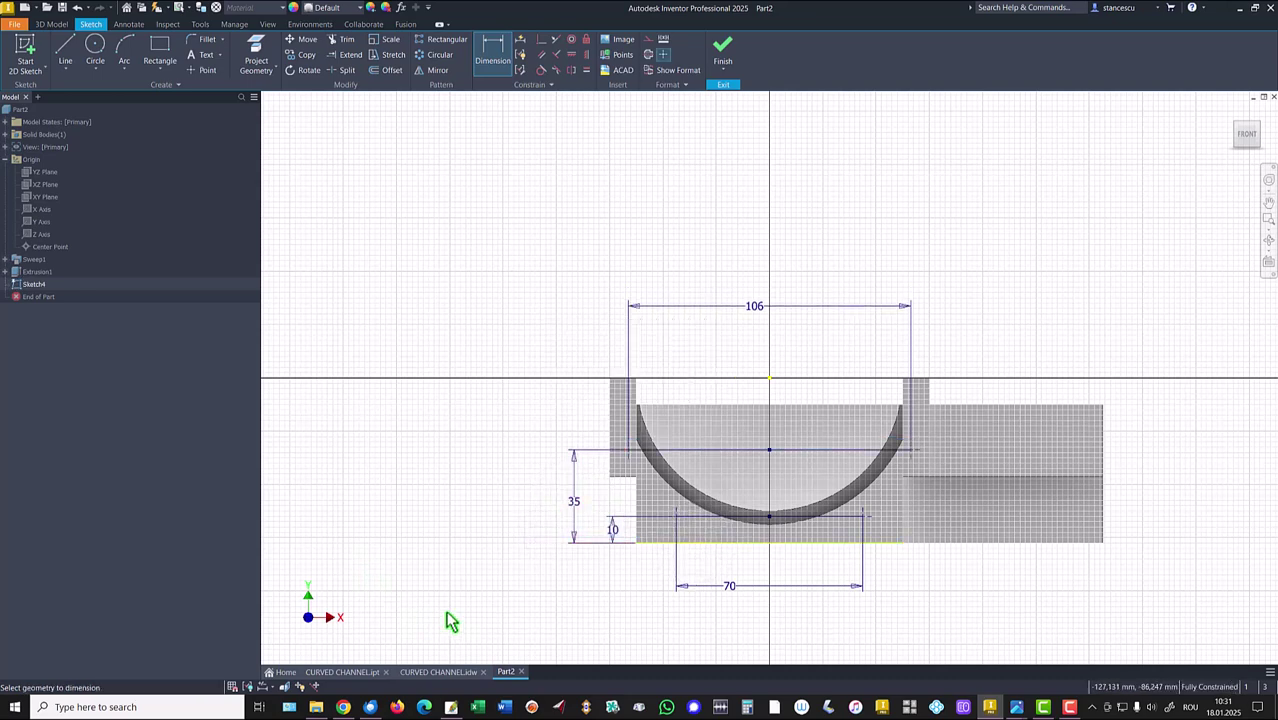
# - Finish Sketch4, start a tapped Hole on its points, and browse the thread size list
pyautogui.click(722, 48)
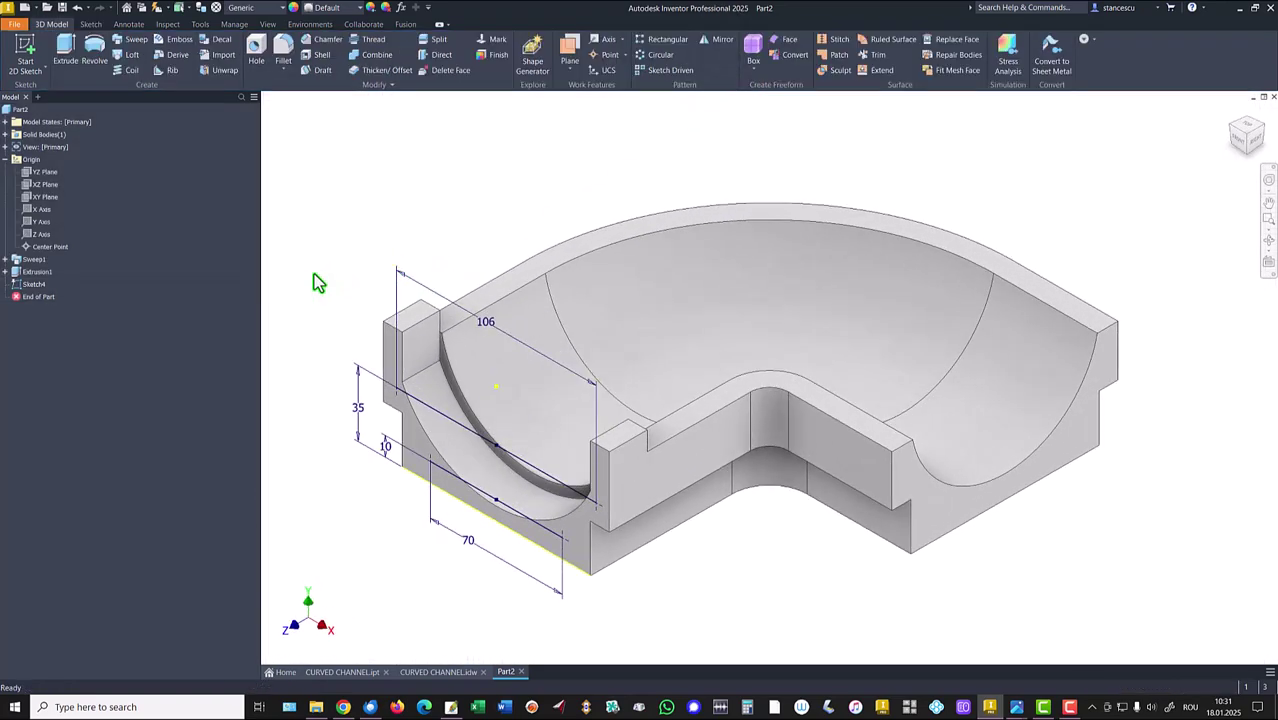
pyautogui.click(257, 50)
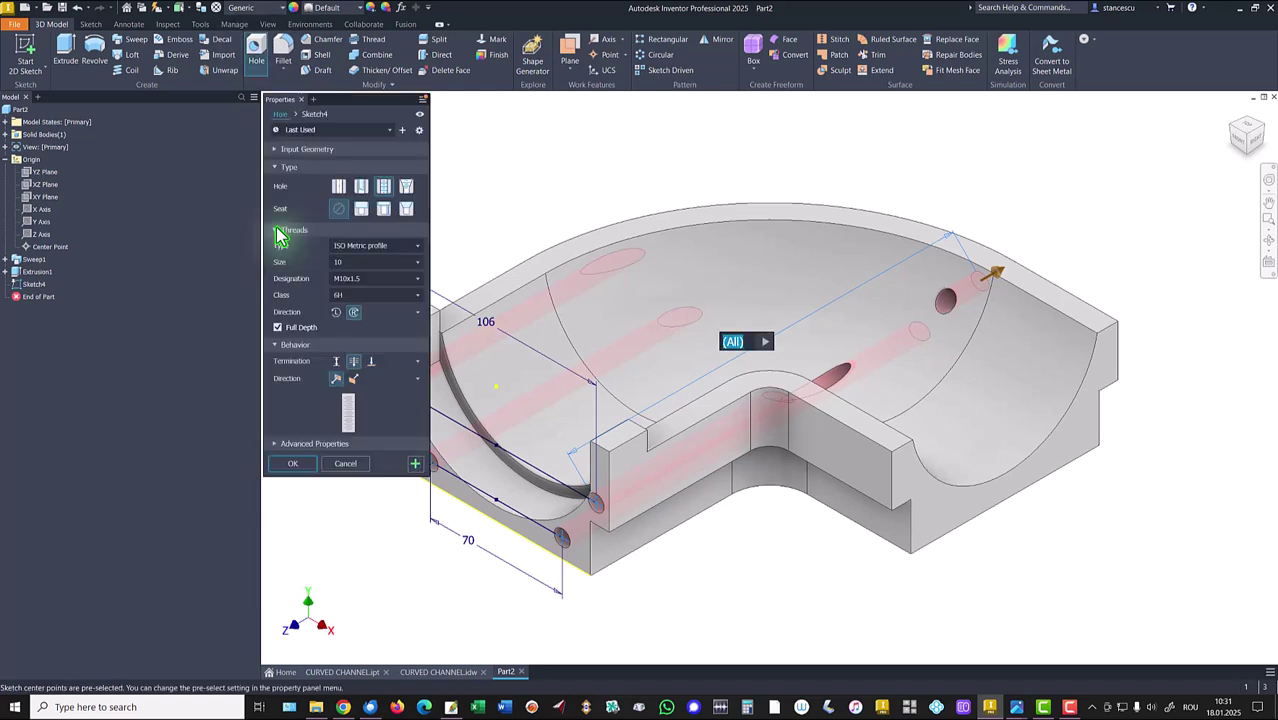
pyautogui.click(384, 186)
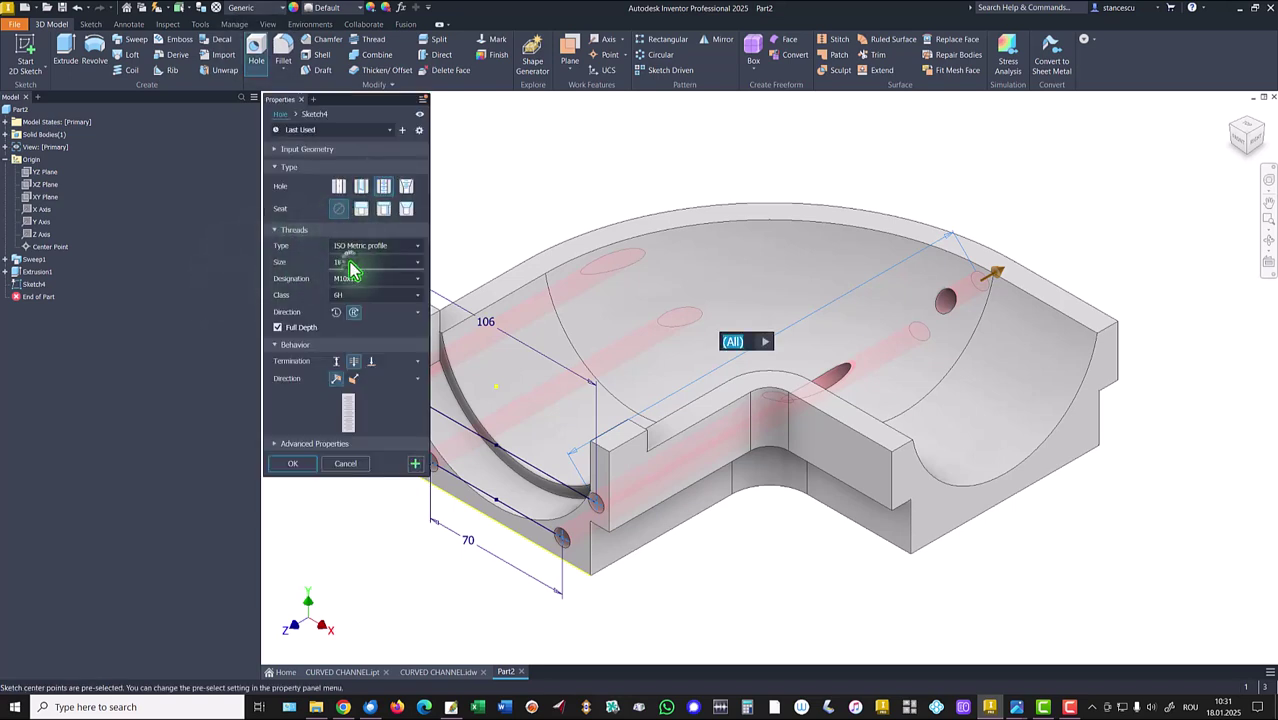
pyautogui.click(350, 263)
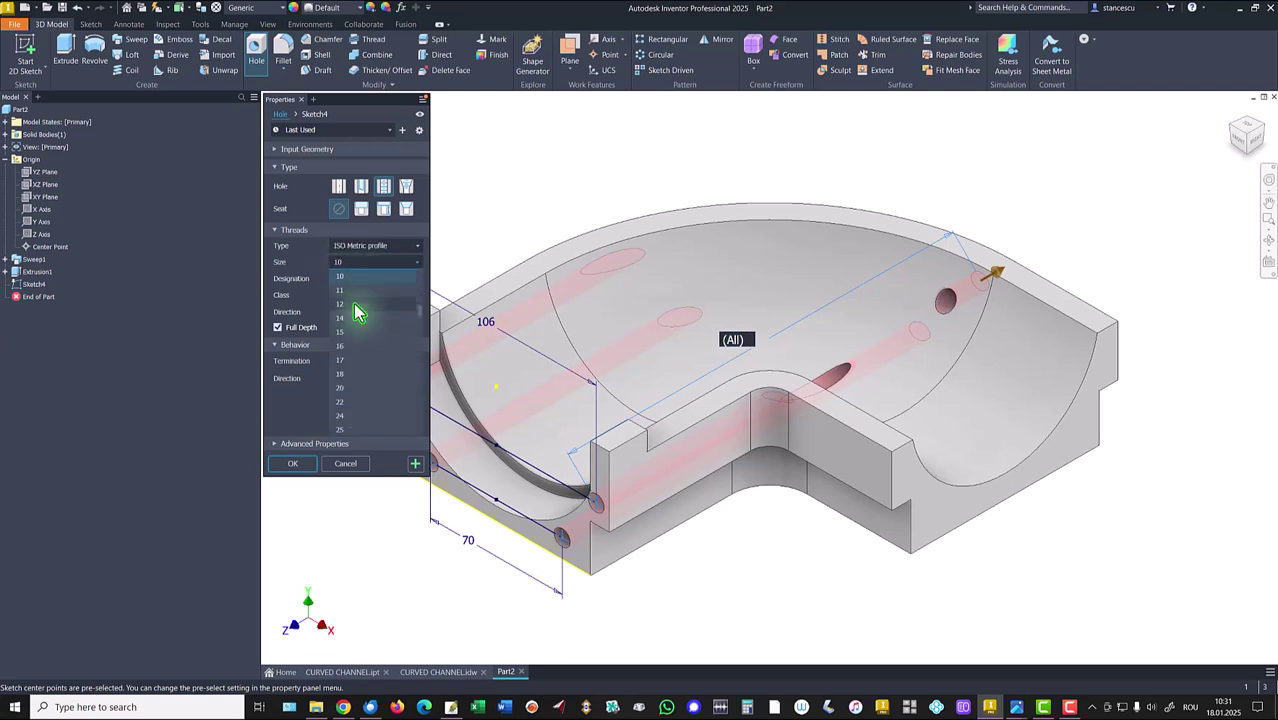
pyautogui.scroll(2, 359, 311)
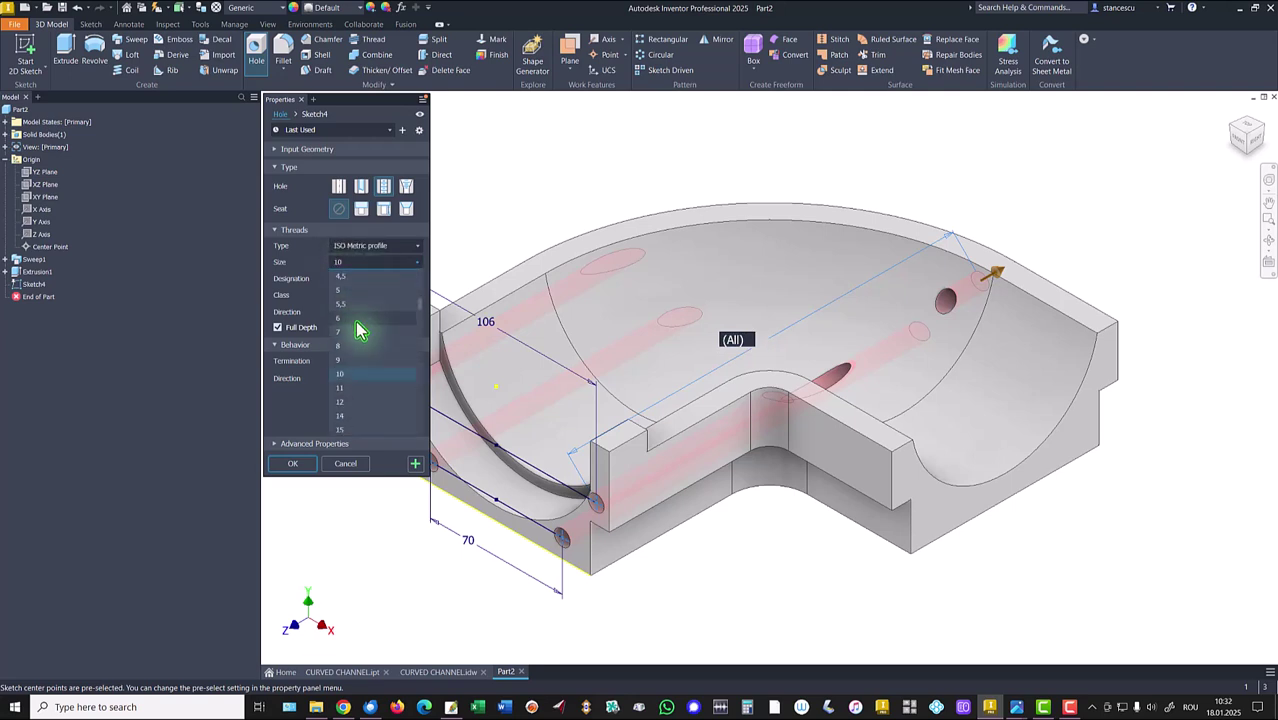
pyautogui.scroll(1, 362, 292)
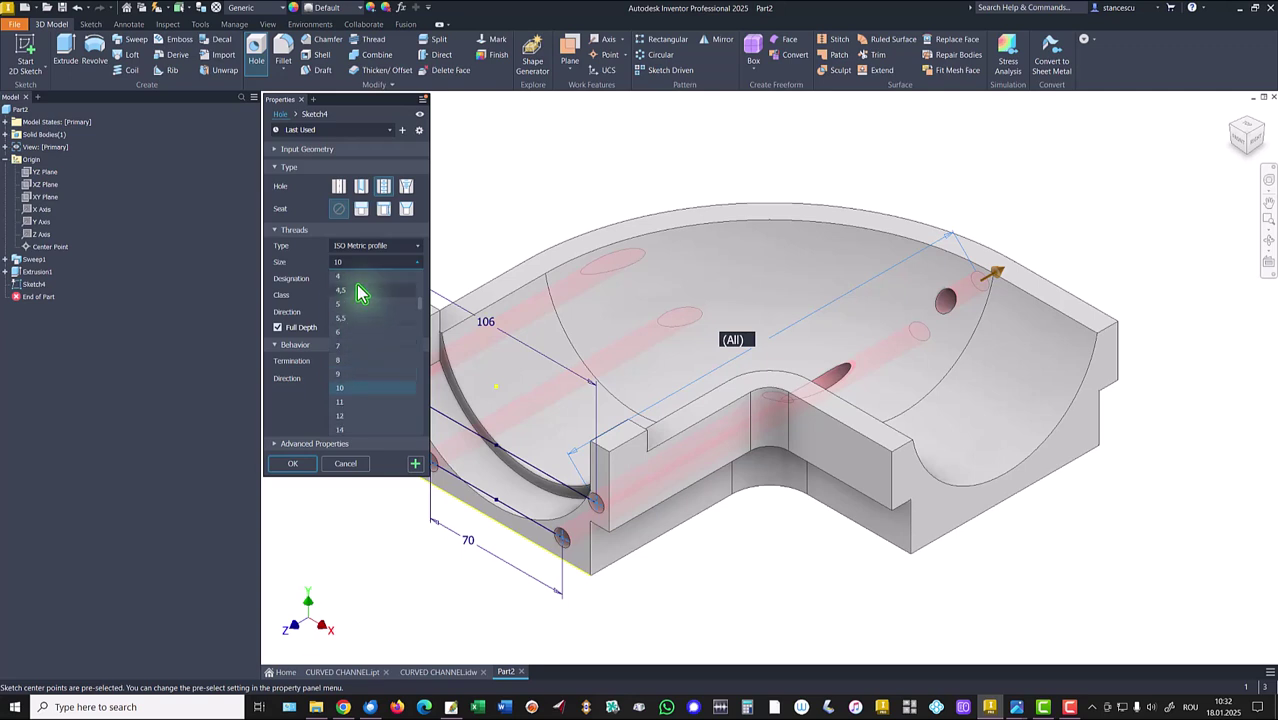
# - Create M6x1 tapped holes, 12 mm thread and 17 mm drill depth, on all four points
pyautogui.click(346, 332)
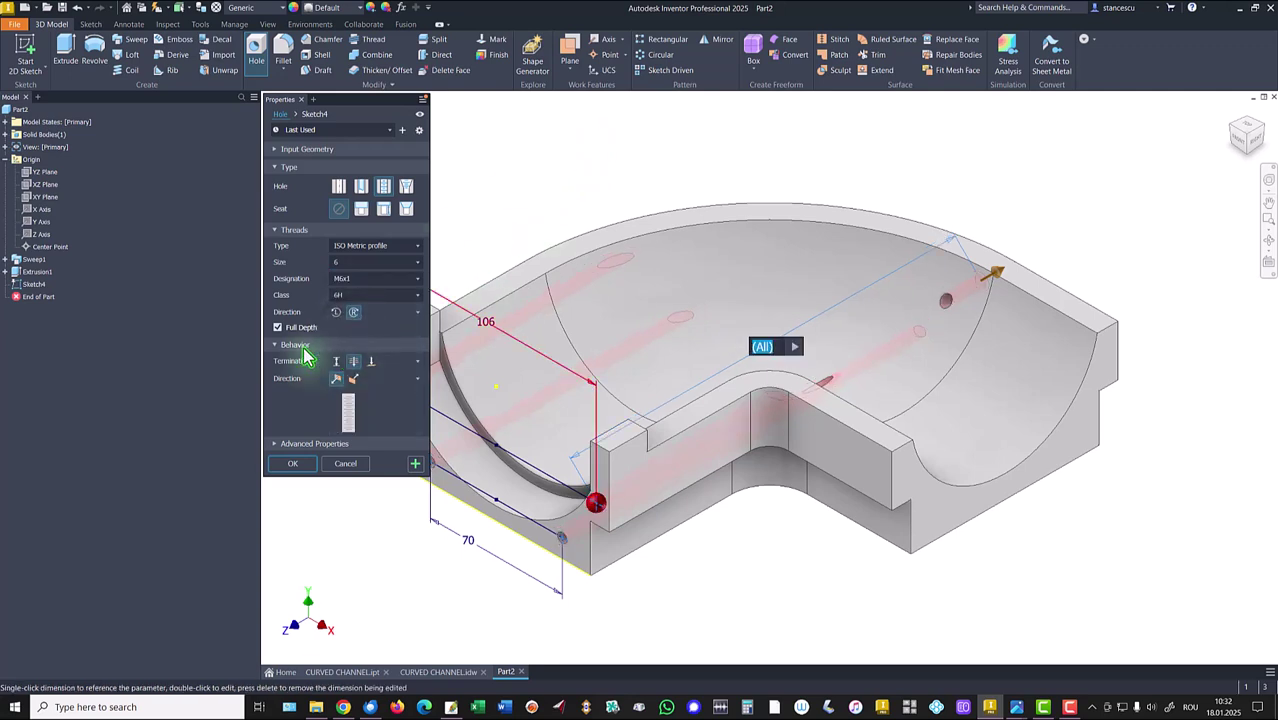
pyautogui.click(278, 328)
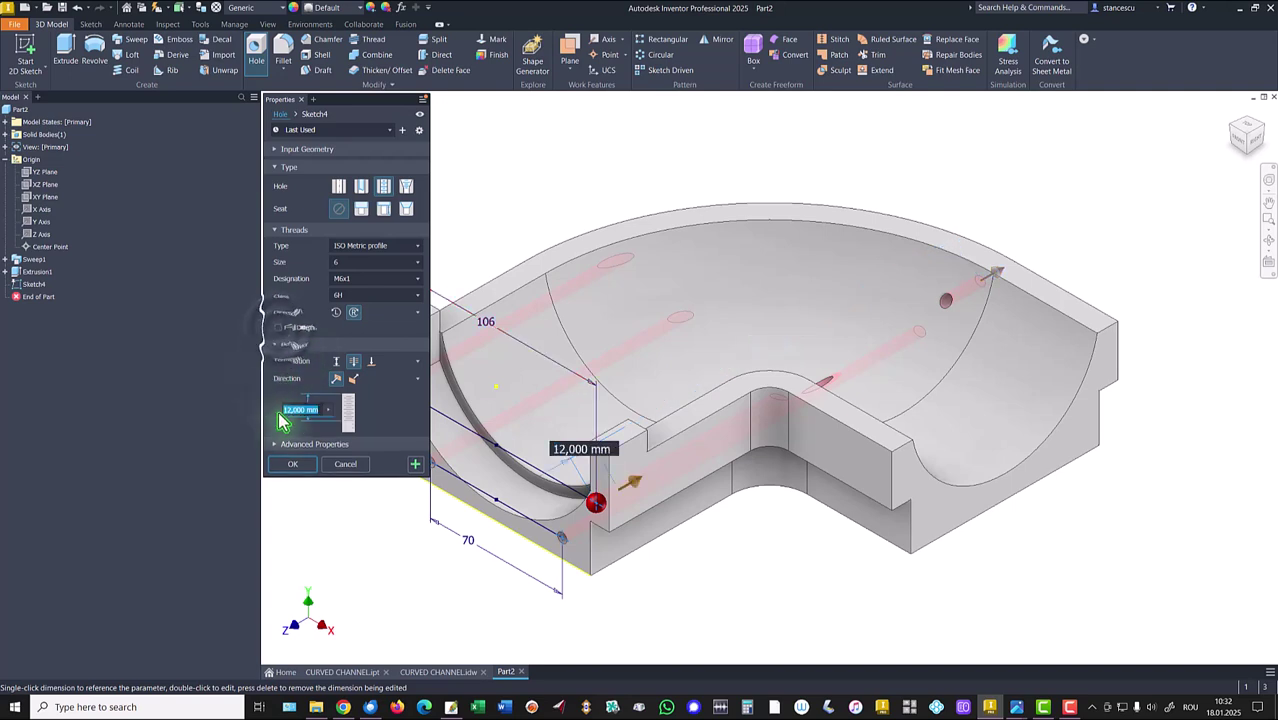
pyautogui.click(337, 364)
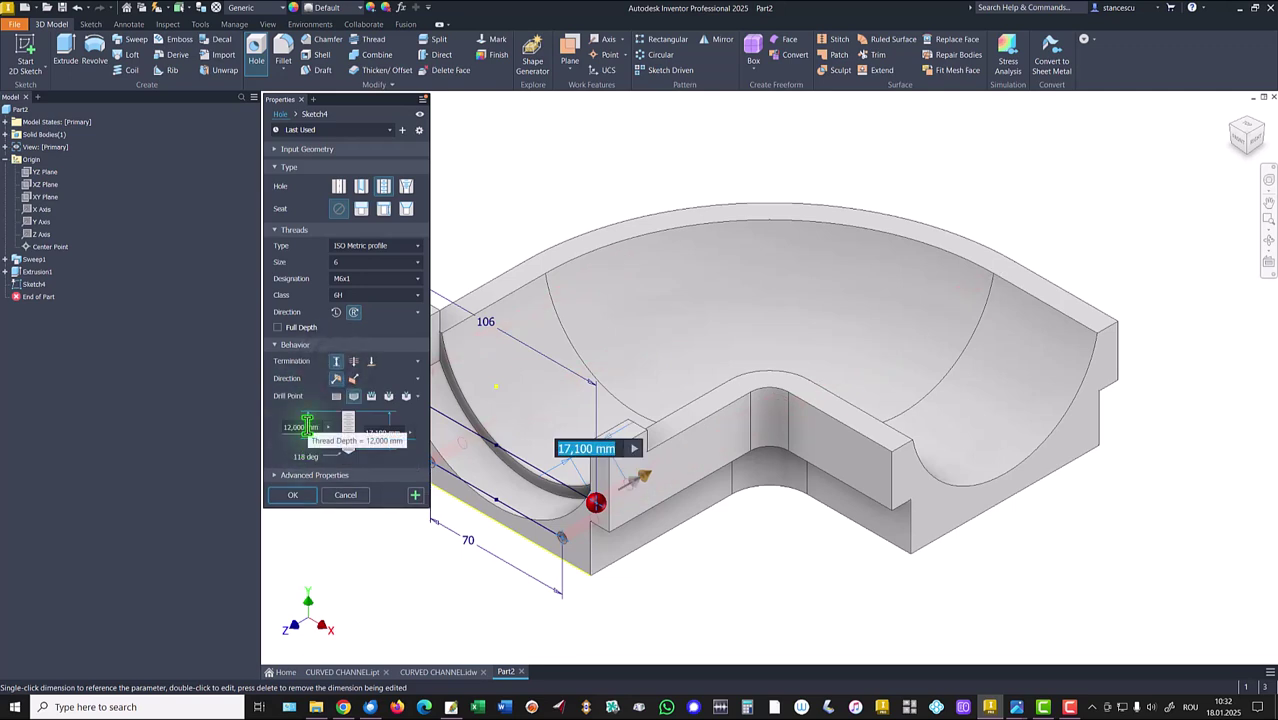
pyautogui.click(307, 427)
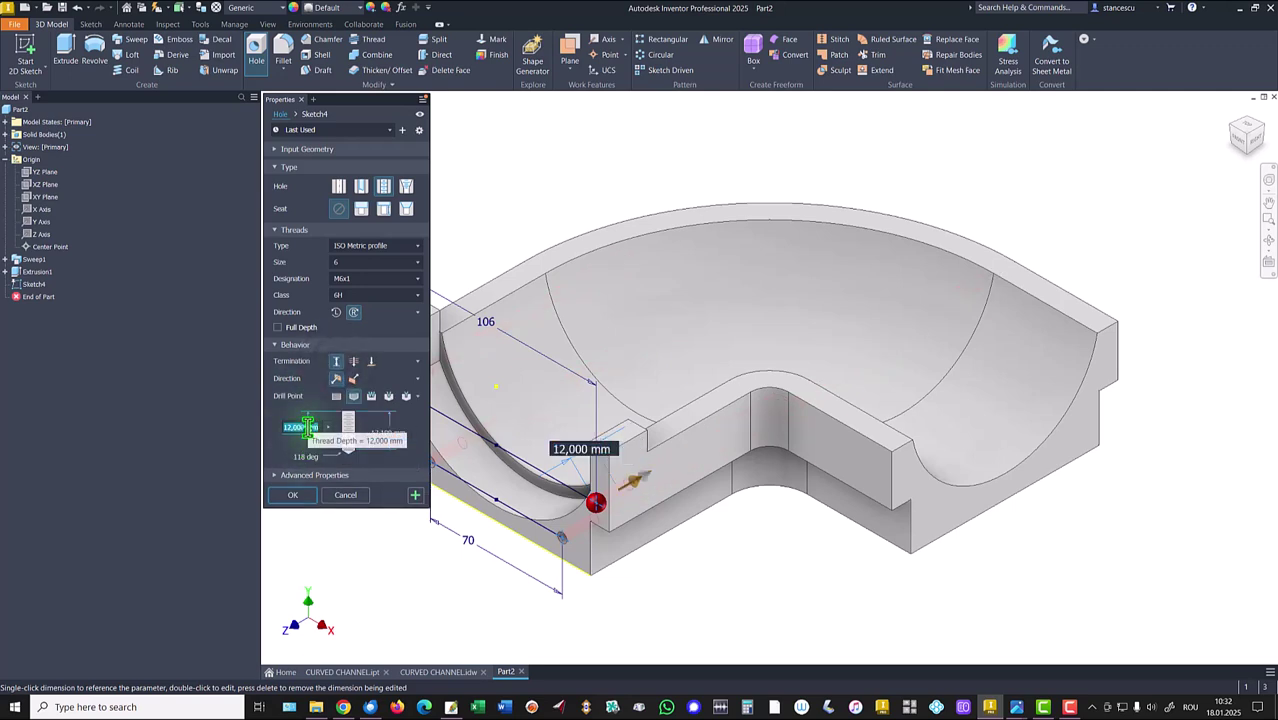
pyautogui.click(389, 440)
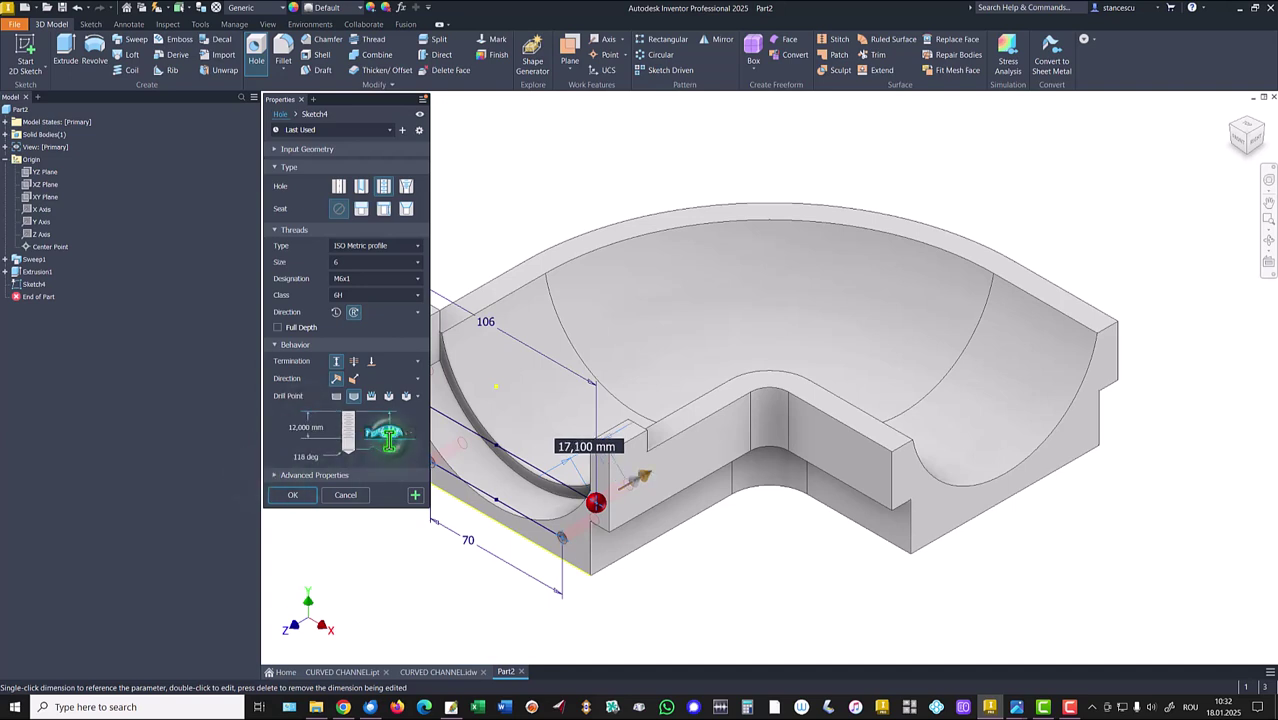
pyautogui.write('1')
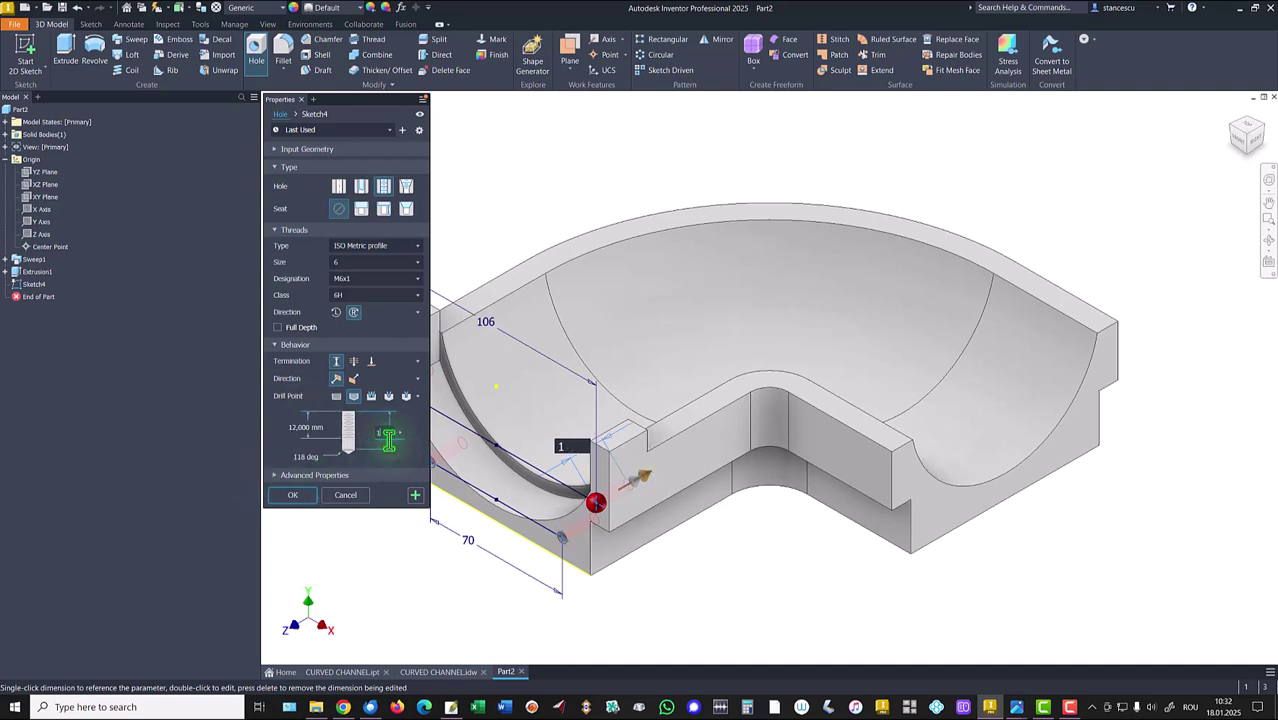
pyautogui.write('7')
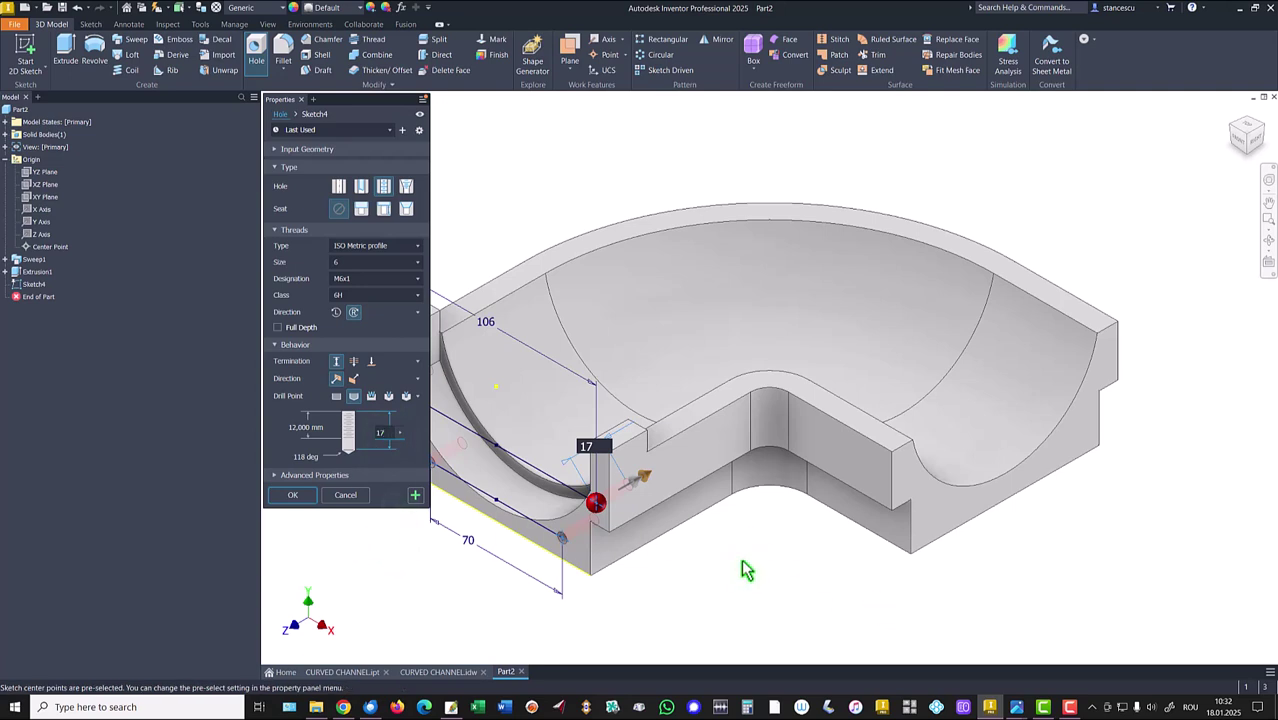
pyautogui.keyDown('shift'); pyautogui.moveTo(747, 568); pyautogui.dragTo(901, 549, button='middle'); pyautogui.keyUp('shift')
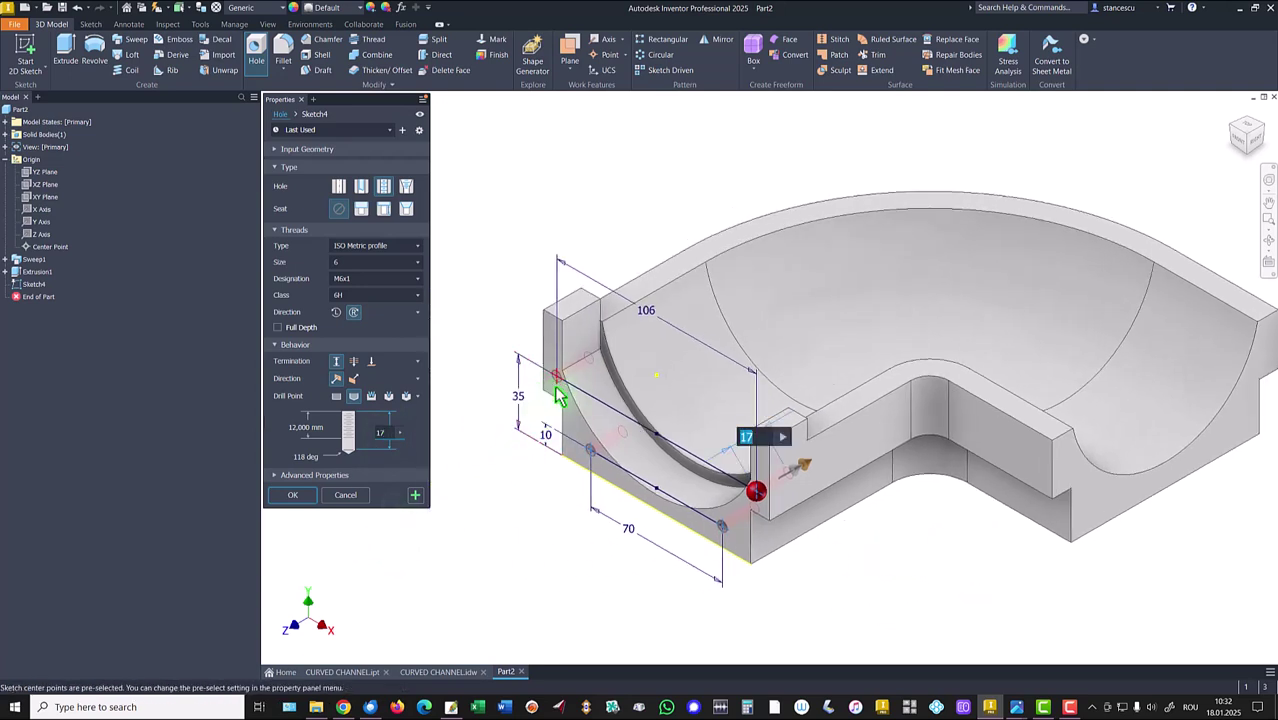
pyautogui.click(721, 526)
pyautogui.click(293, 495)
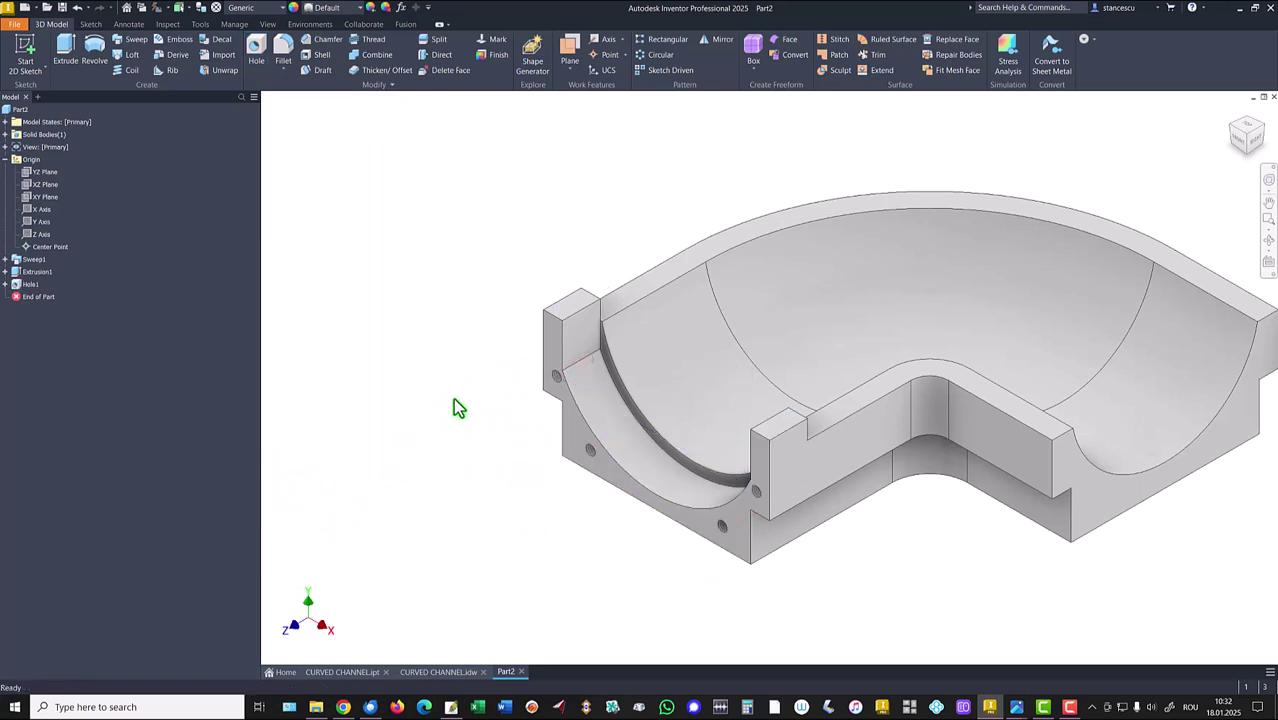
# - Inspect the finished CURVED CHANNEL.ipt reference part by orbiting it, then return to its home view
pyautogui.press('F6')
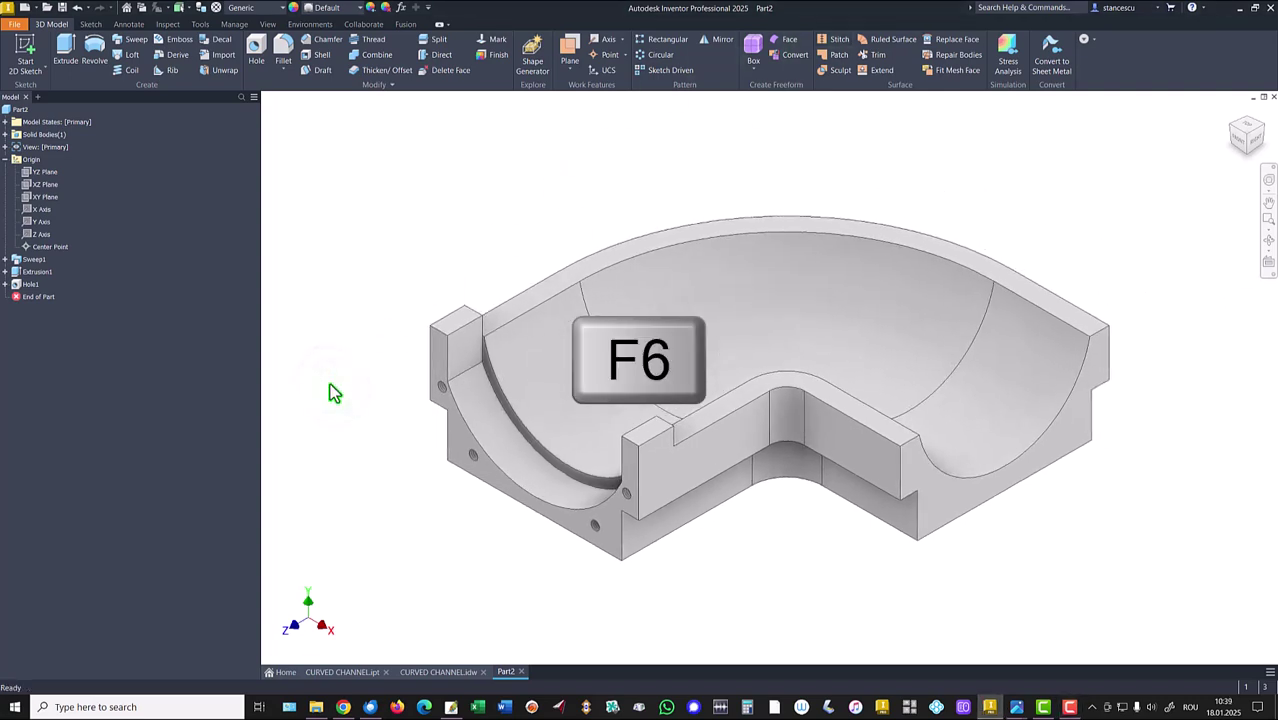
pyautogui.click(352, 672)
pyautogui.keyDown('shift'); pyautogui.moveTo(703, 396); pyautogui.dragTo(1157, 553, button='middle'); pyautogui.keyUp('shift')
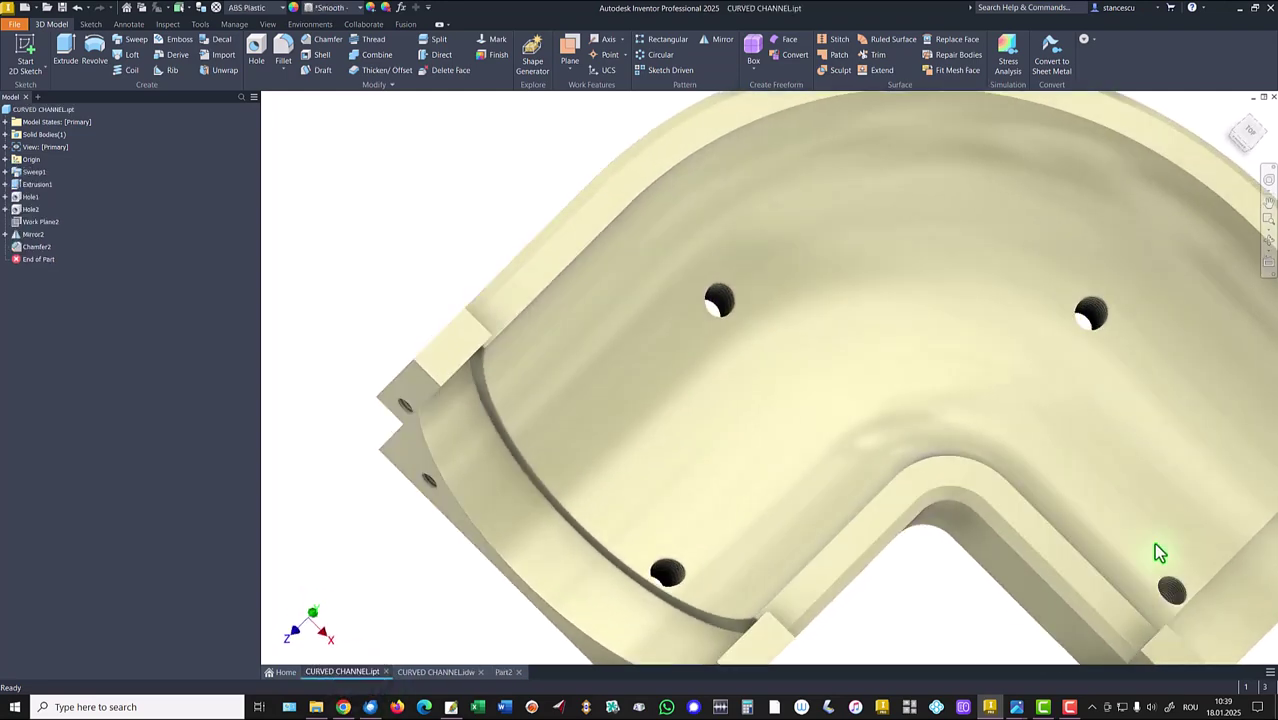
pyautogui.press('F6')
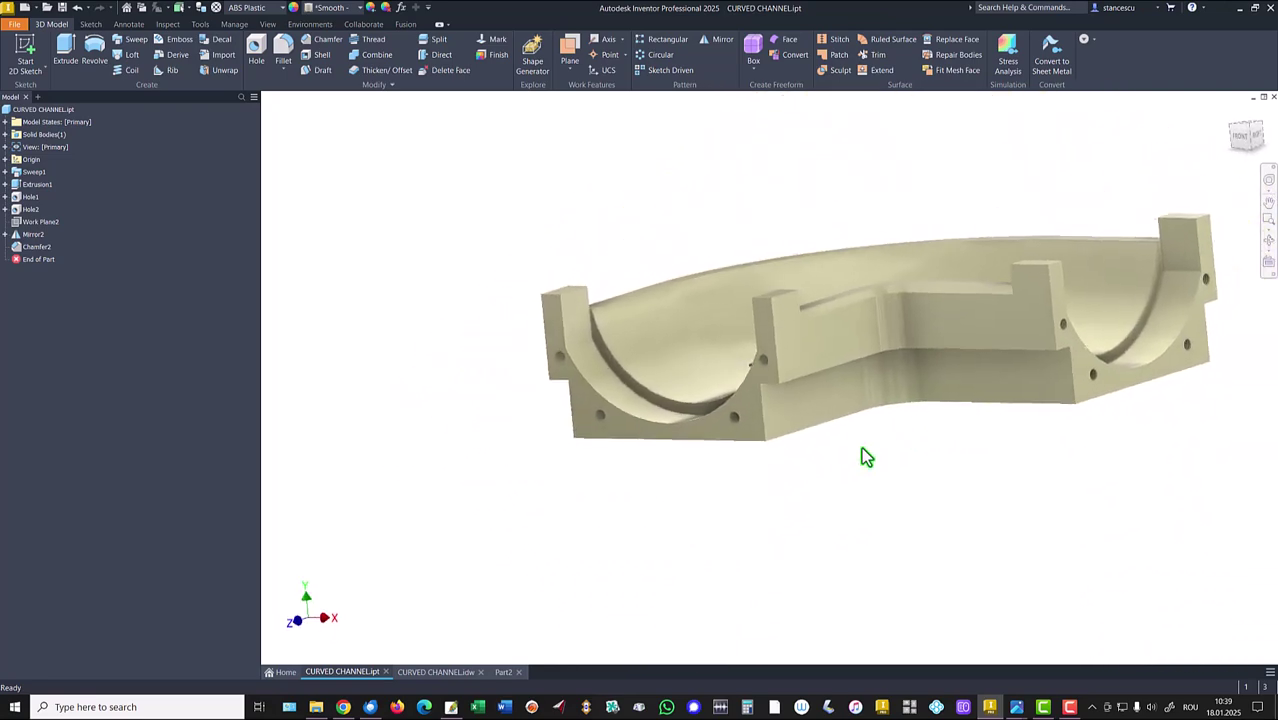
pyautogui.press('F6')
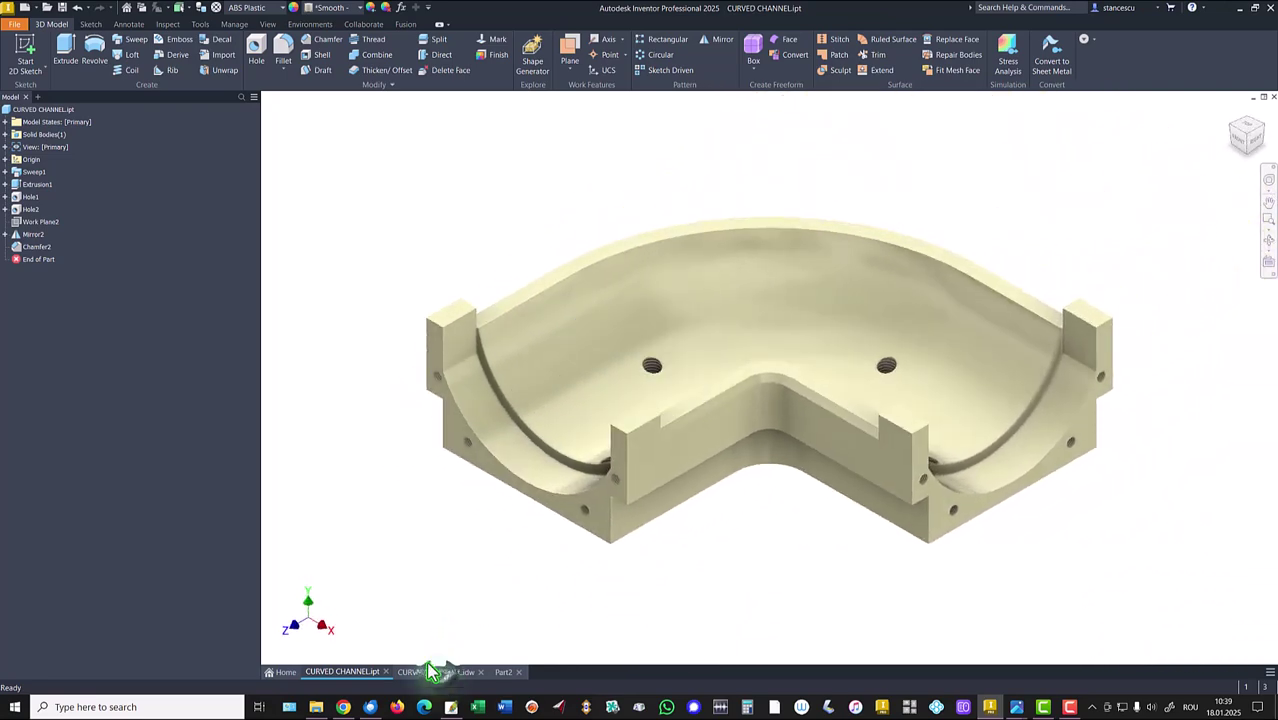
# - Review the 4xM10 hole note on the CURVED CHANNEL drawing, then go back to Part2
pyautogui.click(432, 672)
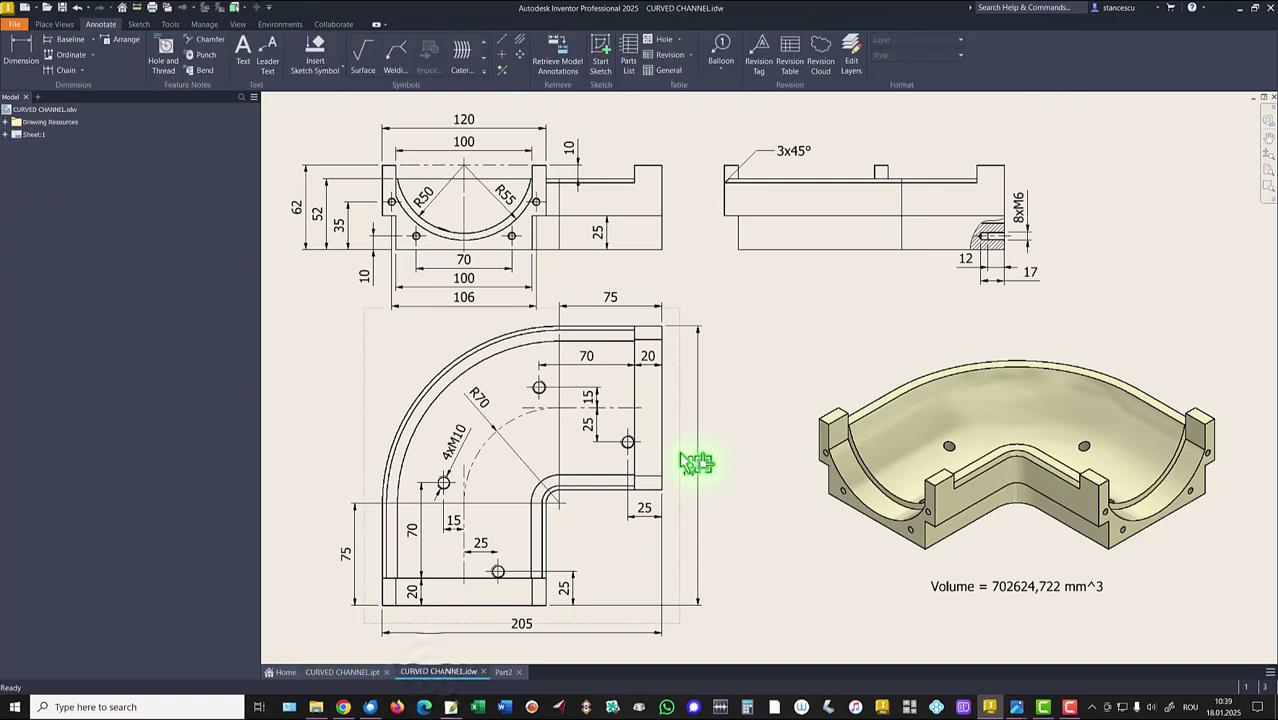
pyautogui.click(452, 478)
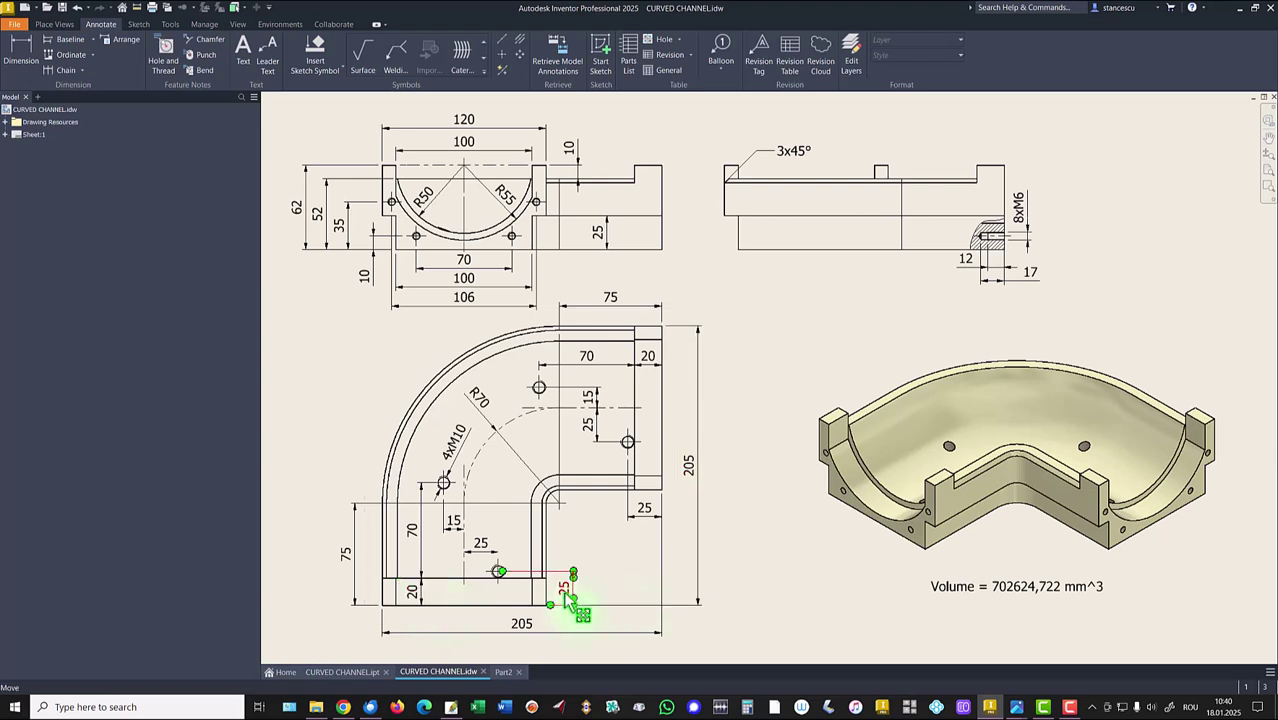
pyautogui.click(744, 354)
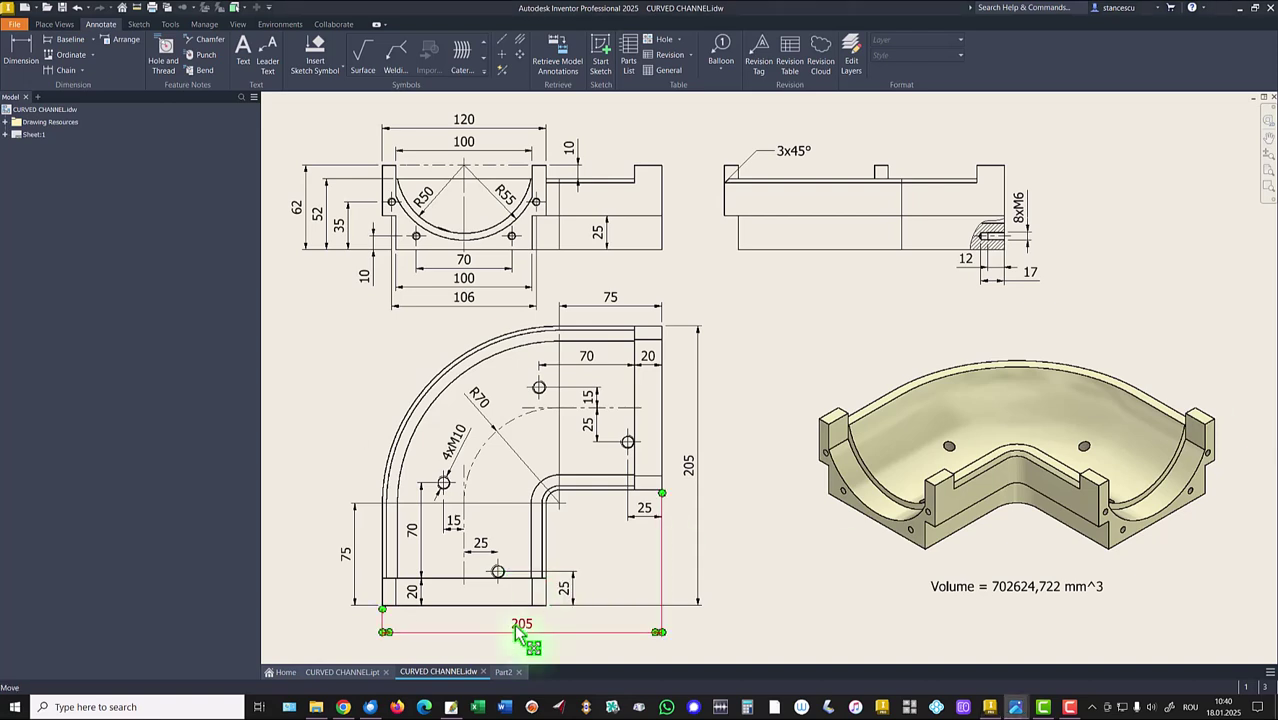
pyautogui.click(499, 674)
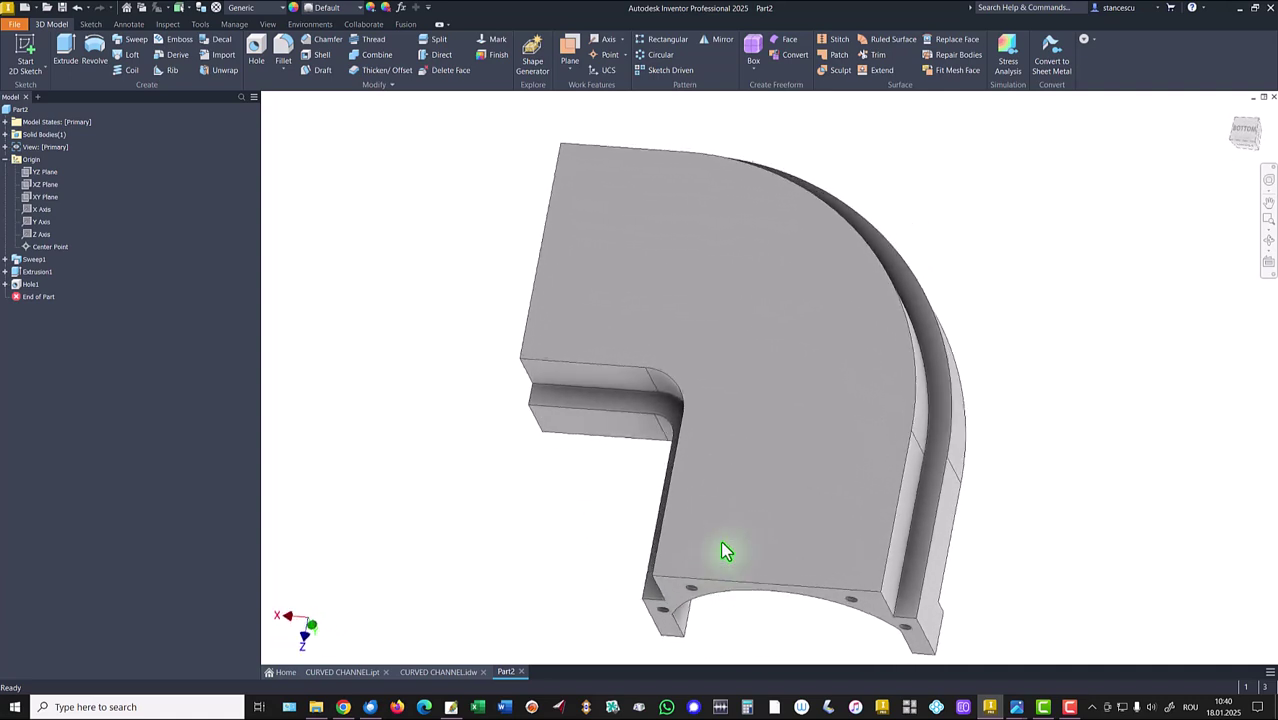
# - Start a sketch on Part2's flat underside face and place two hole centre points
pyautogui.click(784, 463)
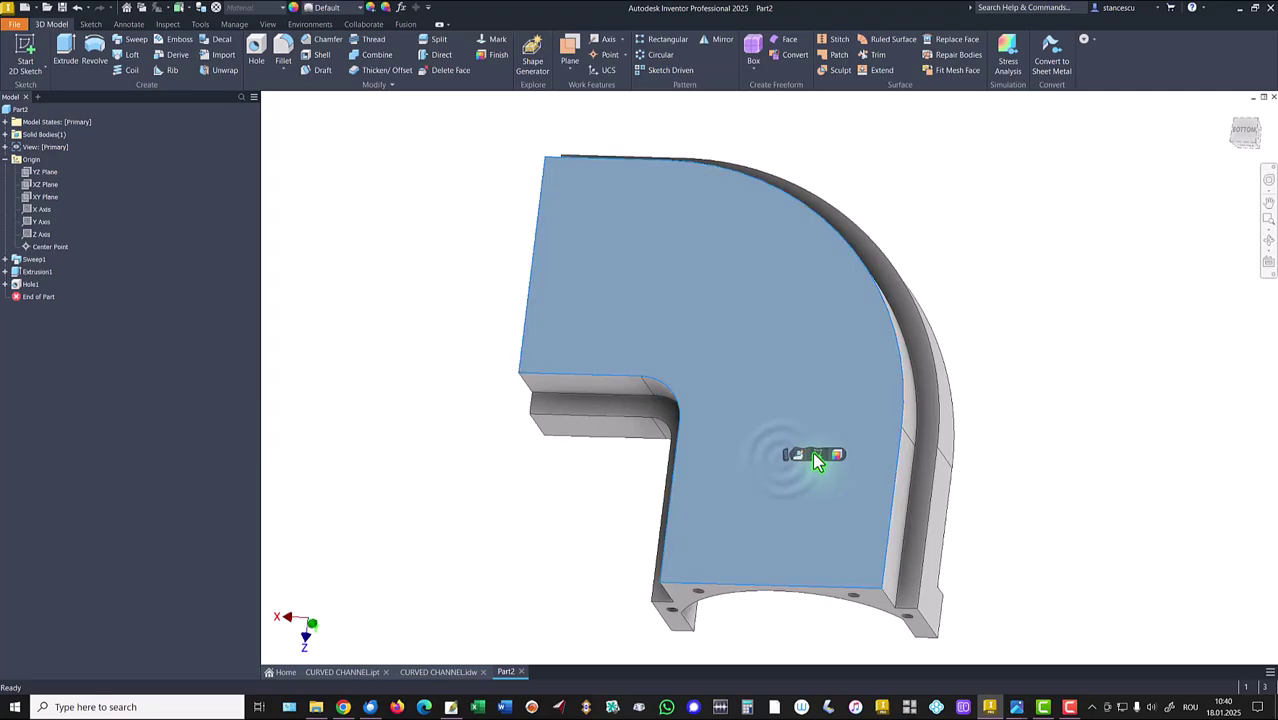
pyautogui.click(816, 455)
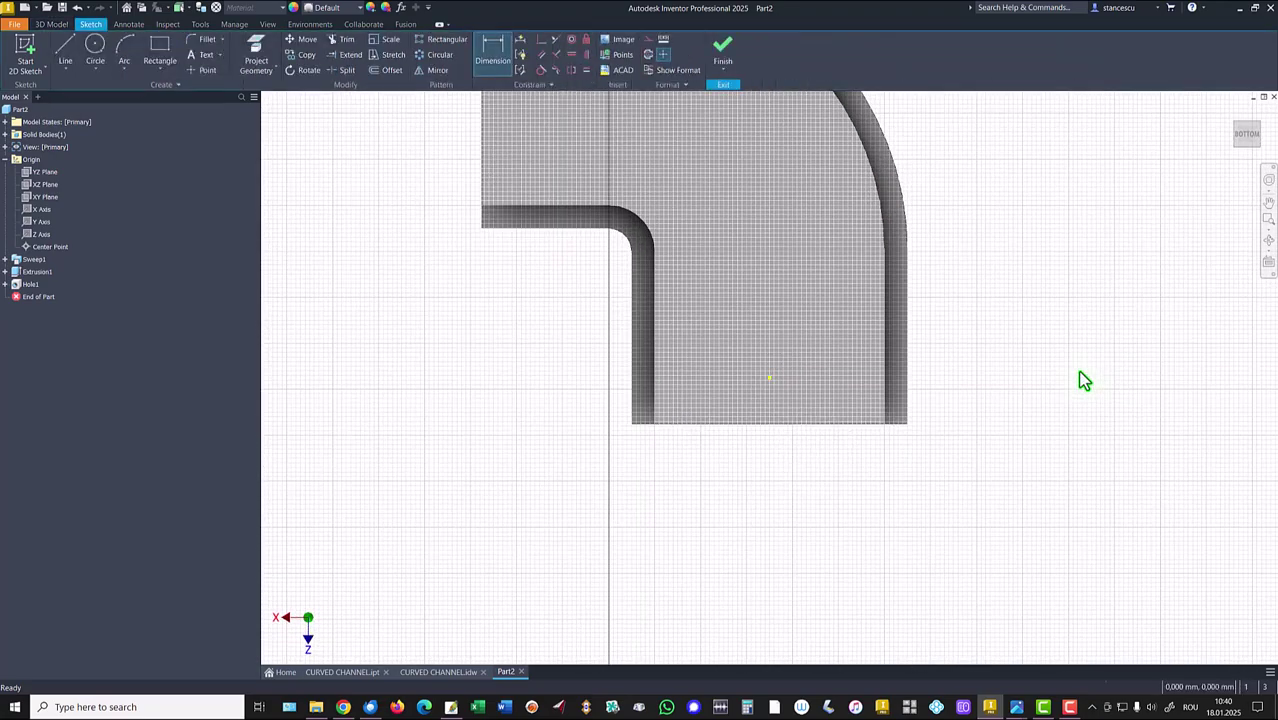
pyautogui.press('Home')
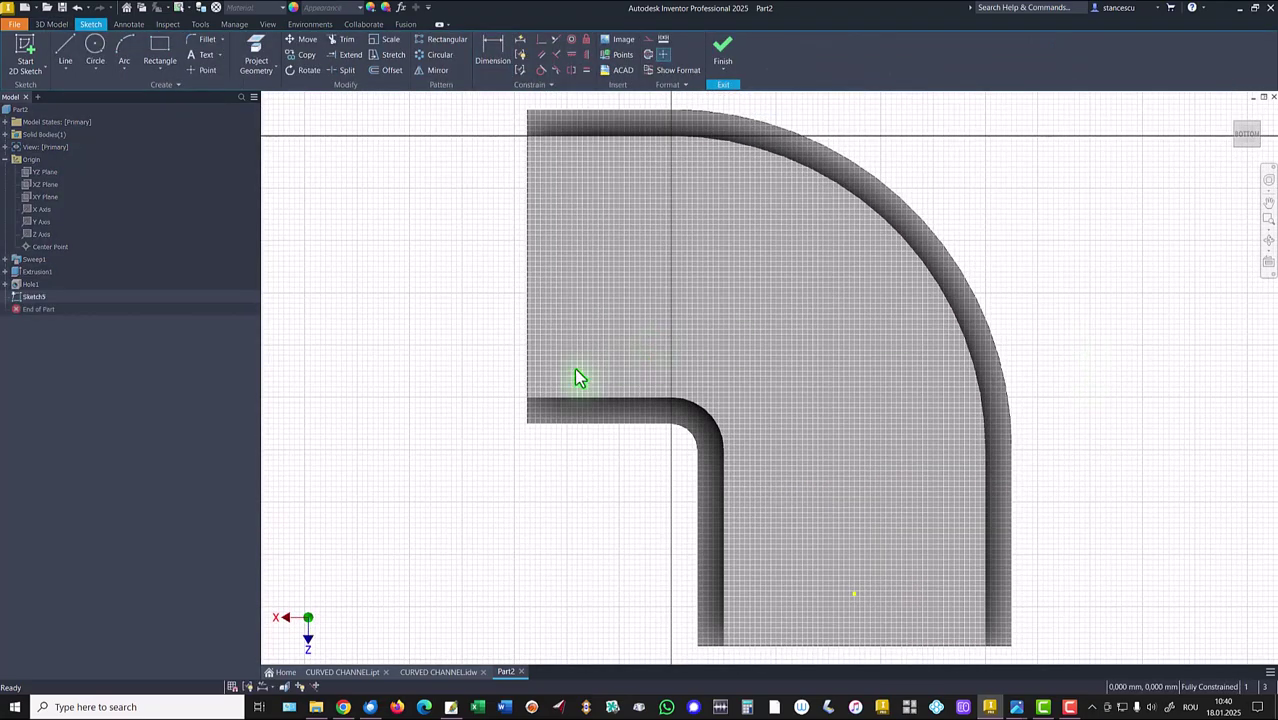
pyautogui.click(200, 72)
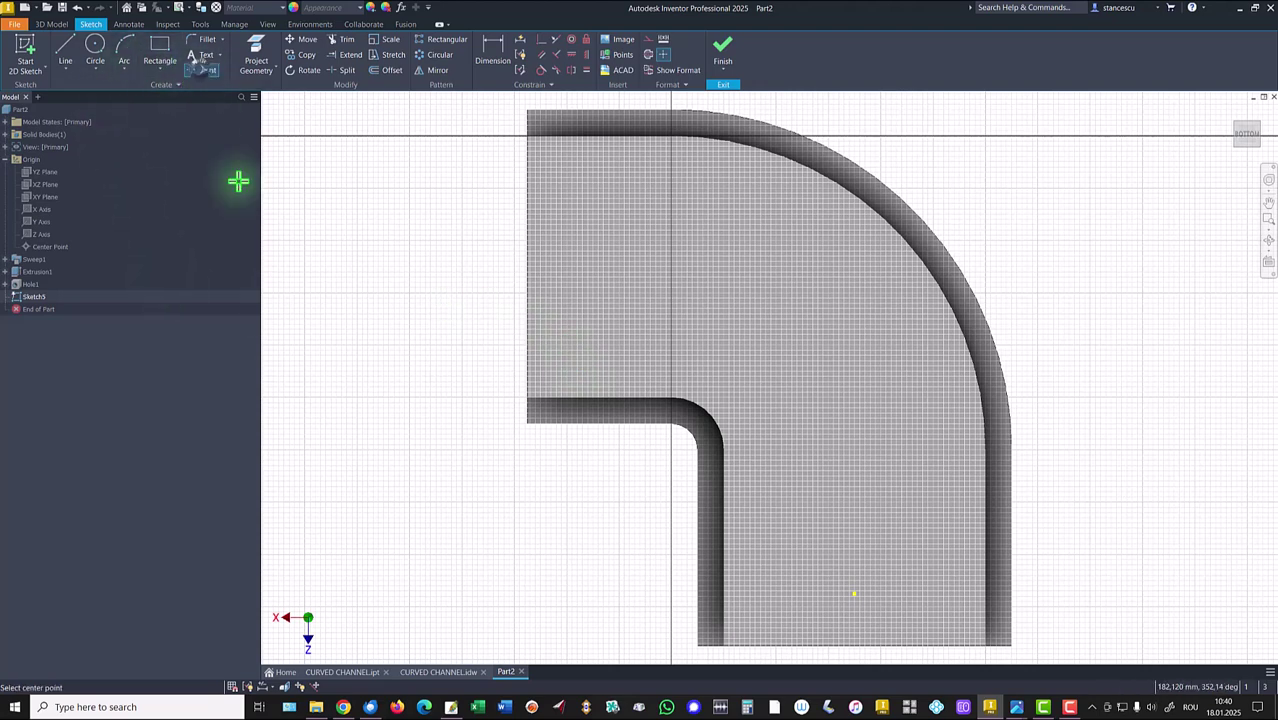
pyautogui.click(795, 568)
pyautogui.click(907, 491)
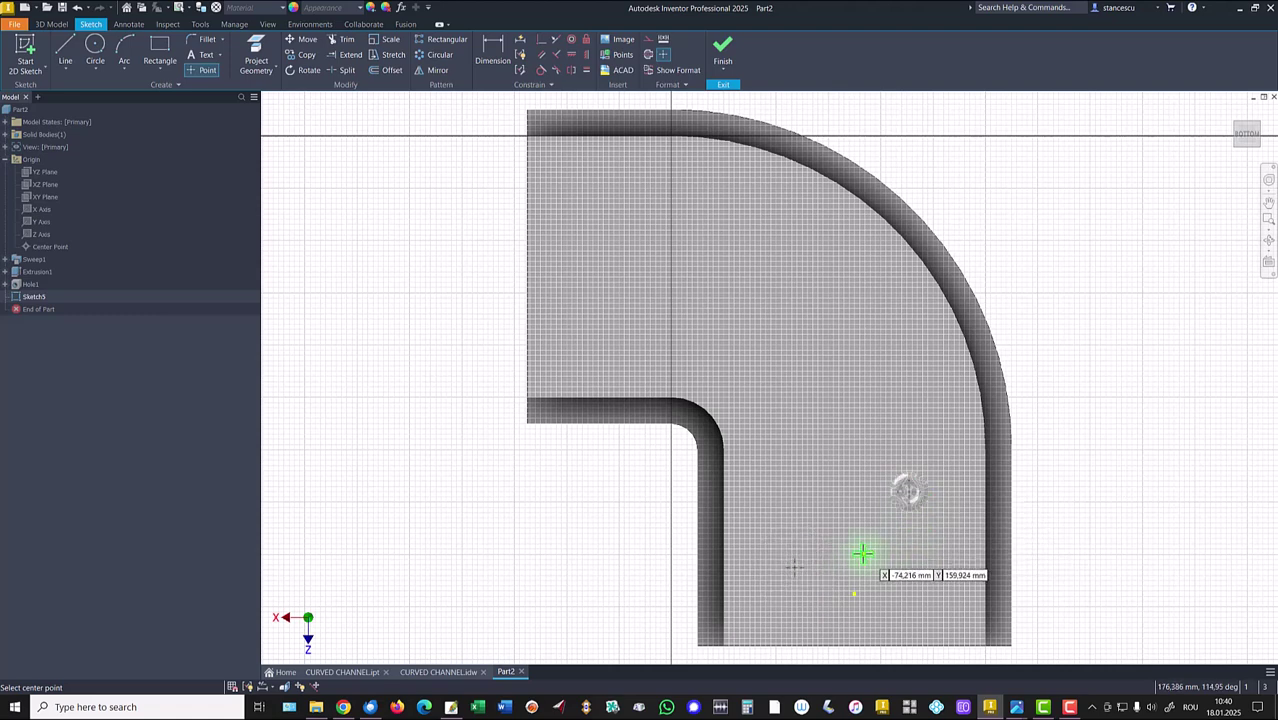
# - Dimension the two points 25 and 90 (70+20) up from the bottom edge
pyautogui.click(490, 50)
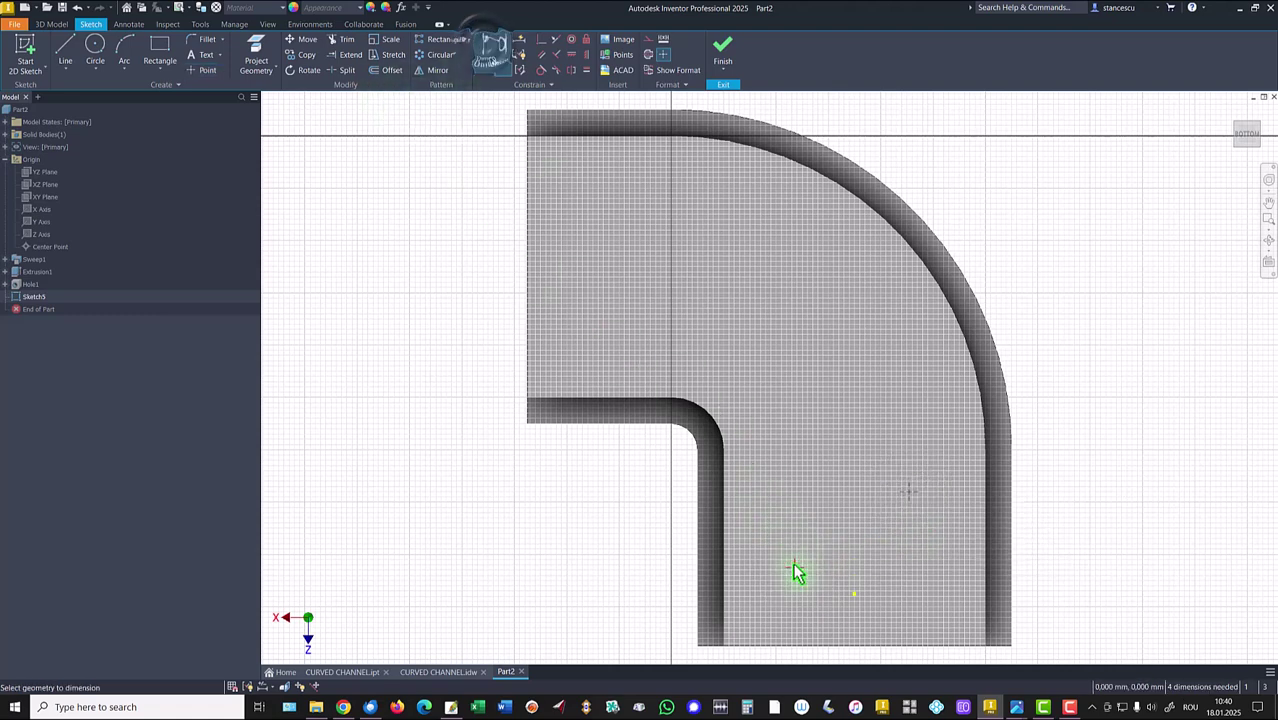
pyautogui.click(795, 570)
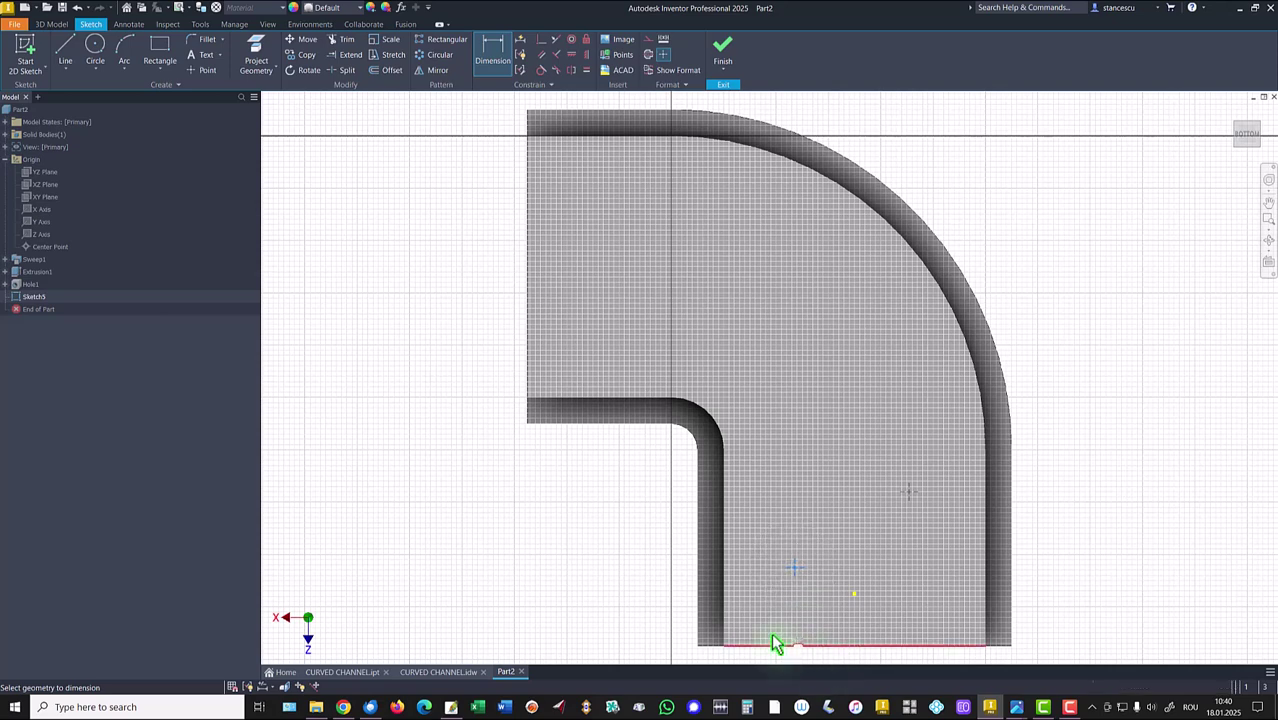
pyautogui.click(776, 643)
pyautogui.click(650, 615)
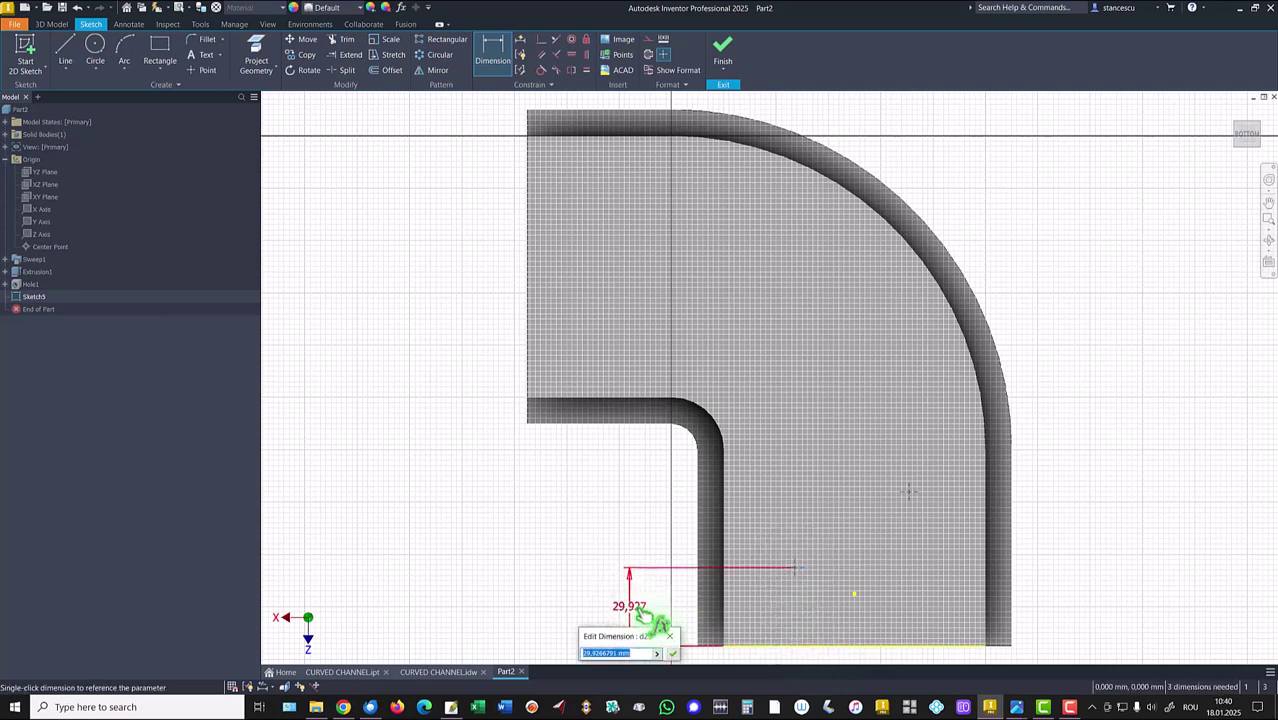
pyautogui.write('25')
pyautogui.press('Return')
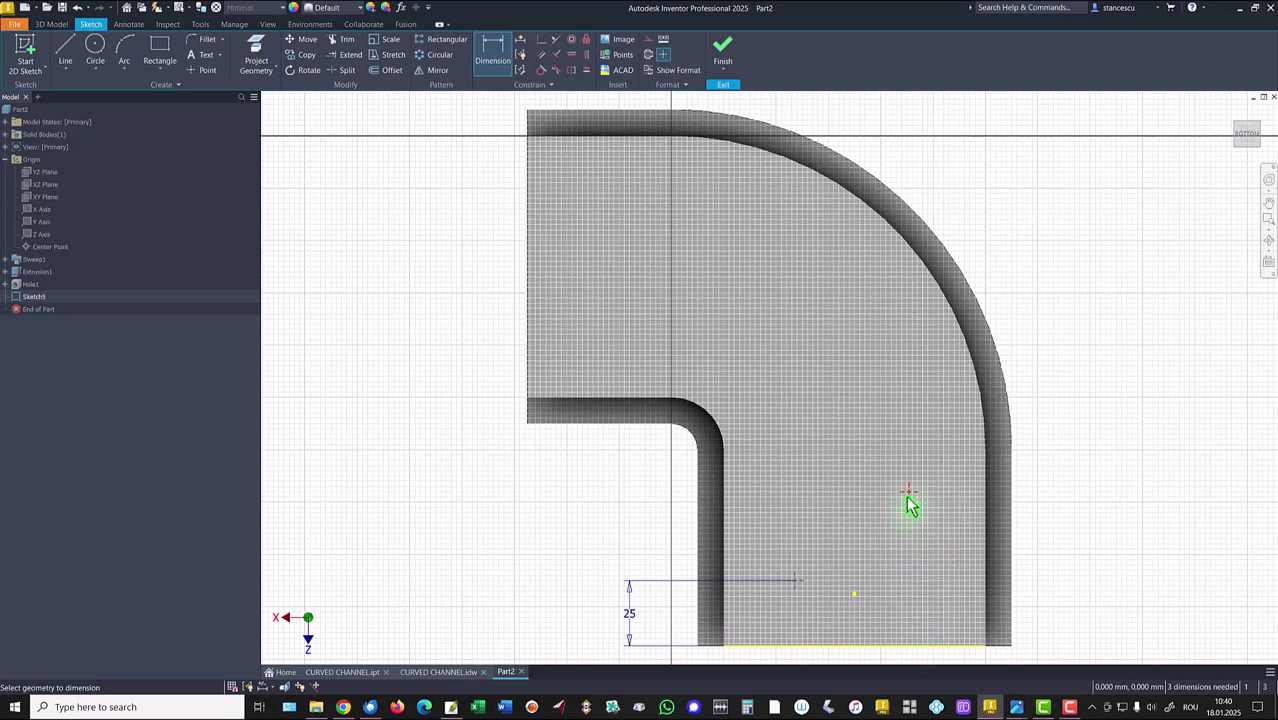
pyautogui.click(908, 492)
pyautogui.click(915, 645)
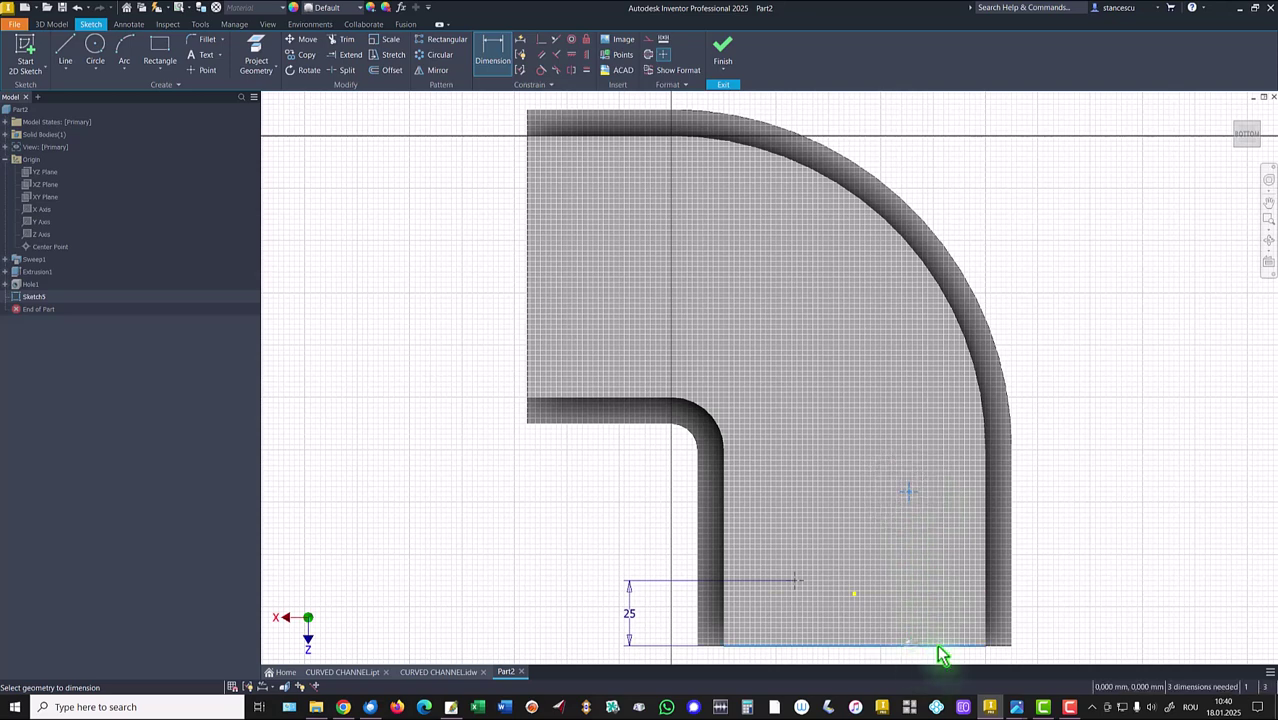
pyautogui.click(1094, 592)
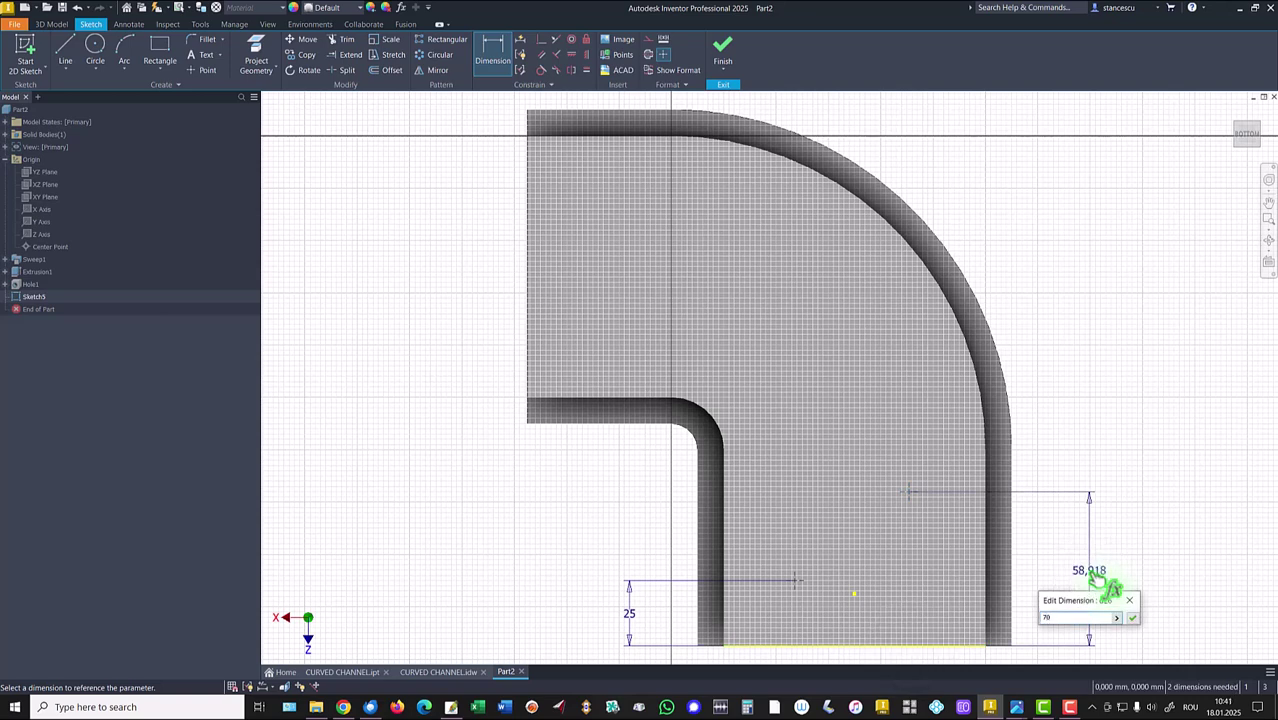
pyautogui.write('70+20')
pyautogui.press('Return')
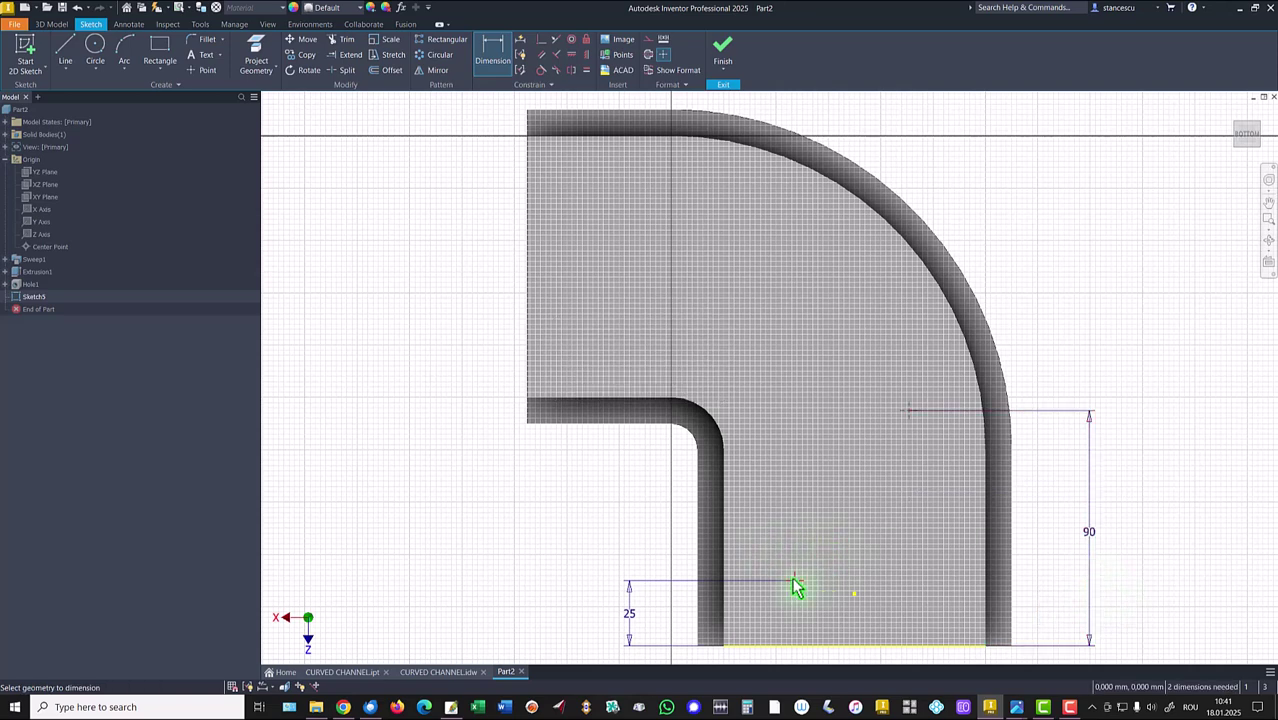
# - Add horizontal offsets of 25 and 15 to the points and finish the sketch
pyautogui.click(854, 593)
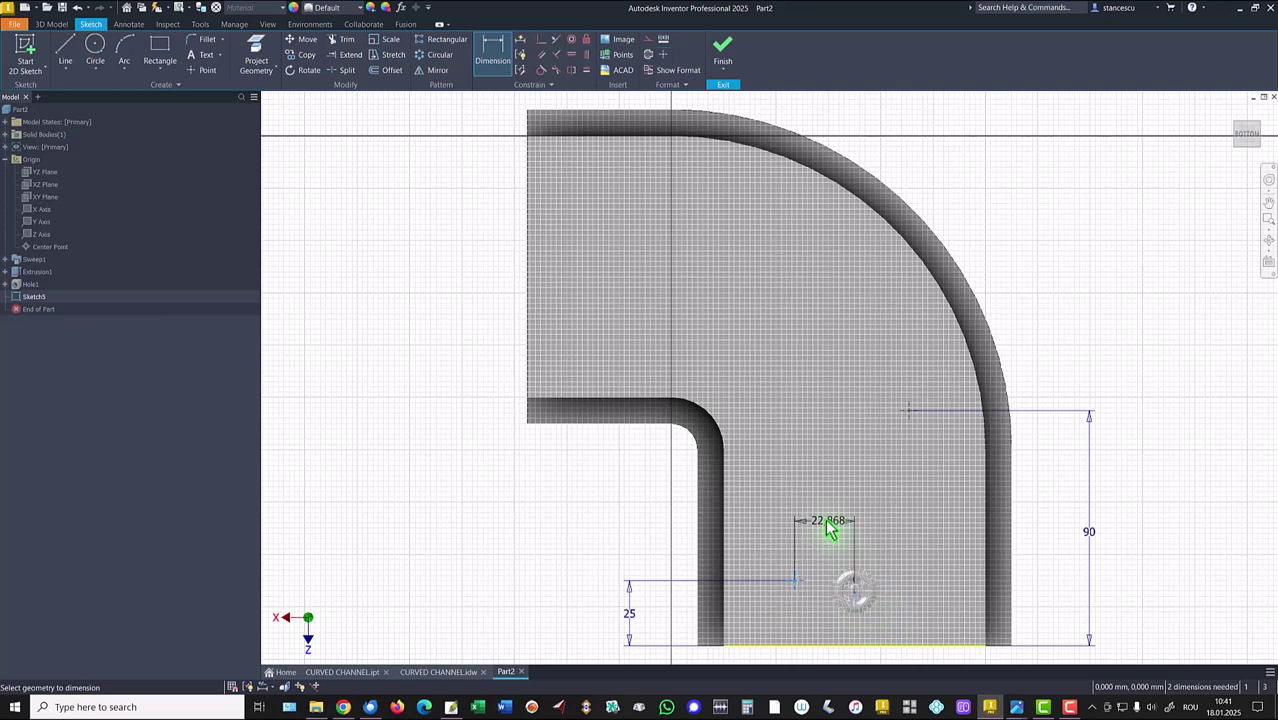
pyautogui.click(830, 516)
pyautogui.write('2')
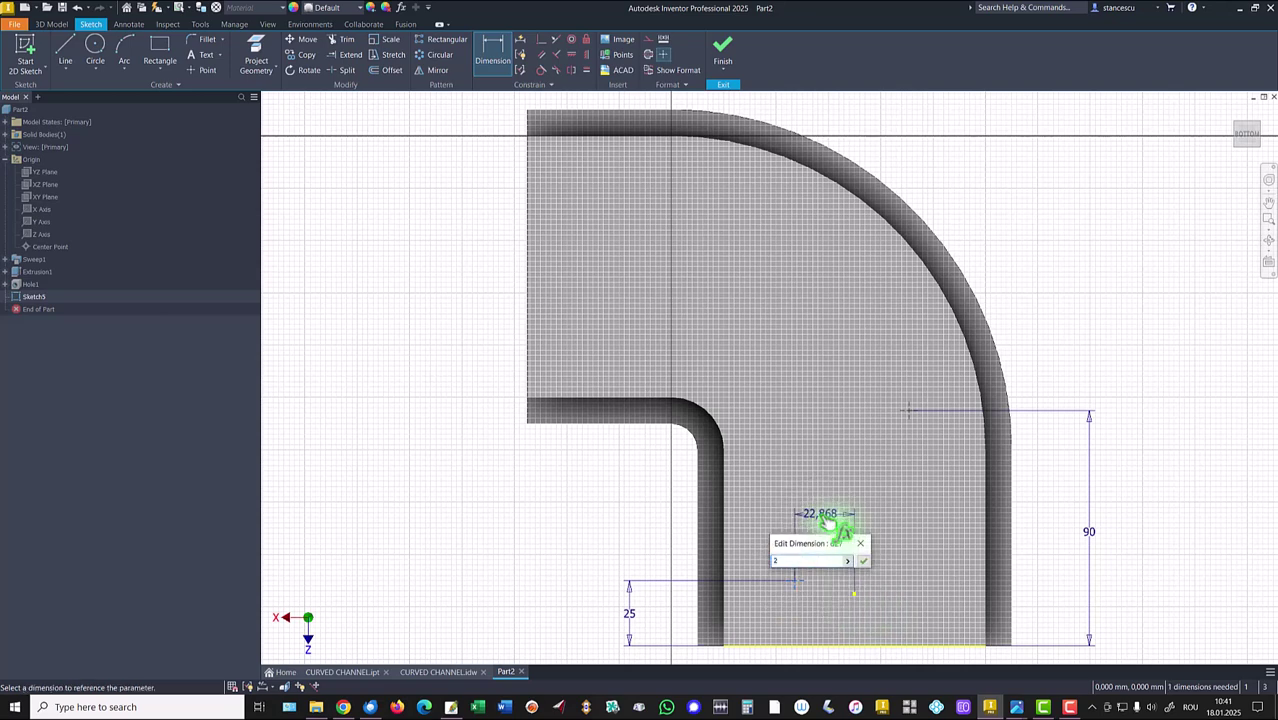
pyautogui.write('5')
pyautogui.press('Return')
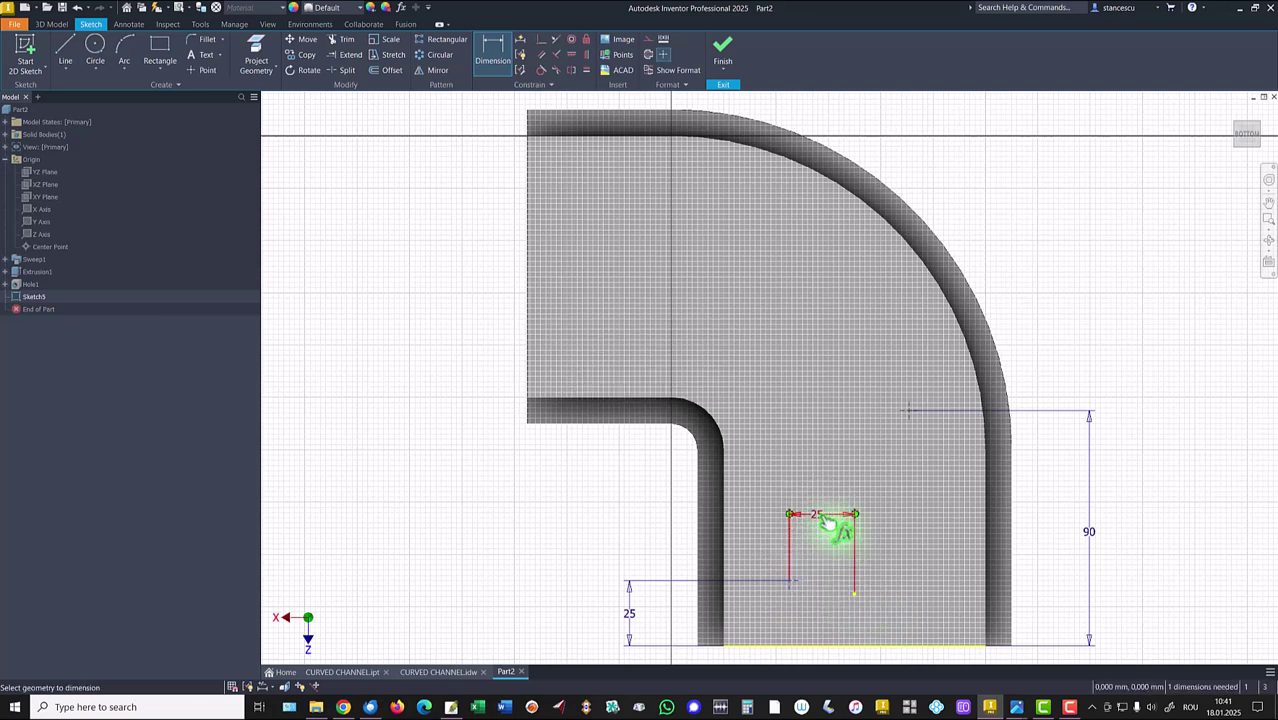
pyautogui.click(907, 413)
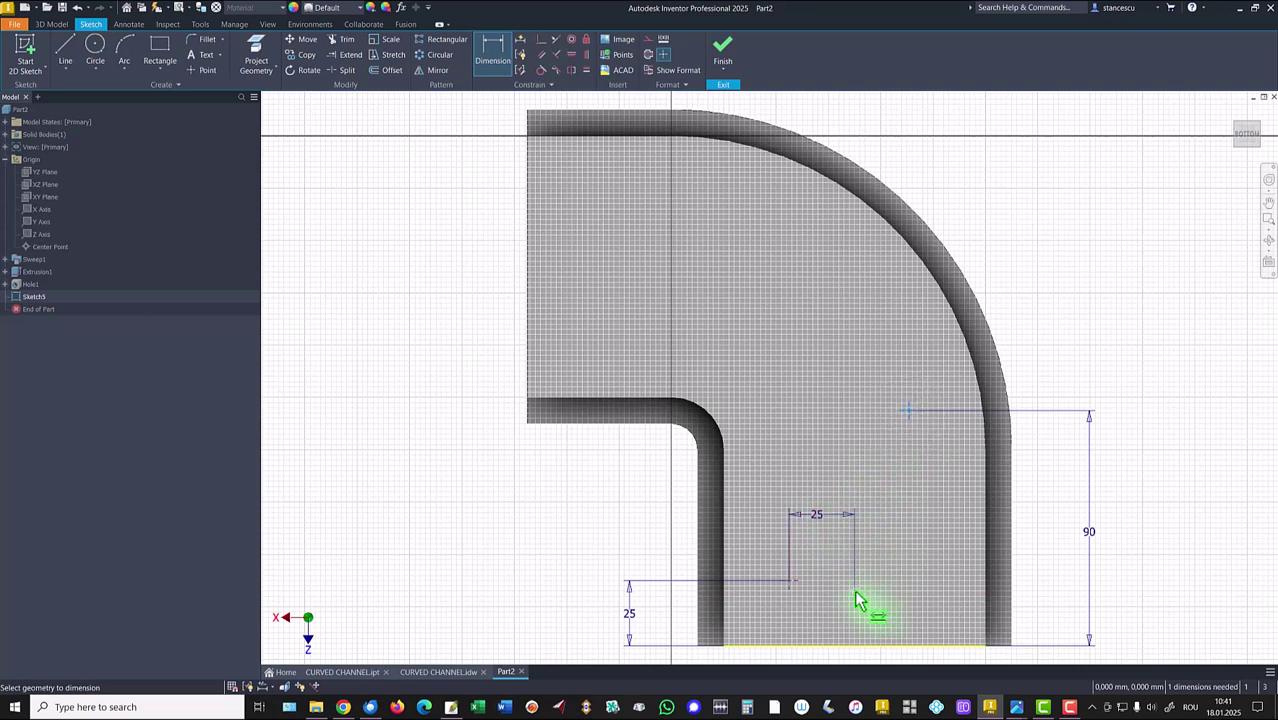
pyautogui.click(854, 594)
pyautogui.click(874, 377)
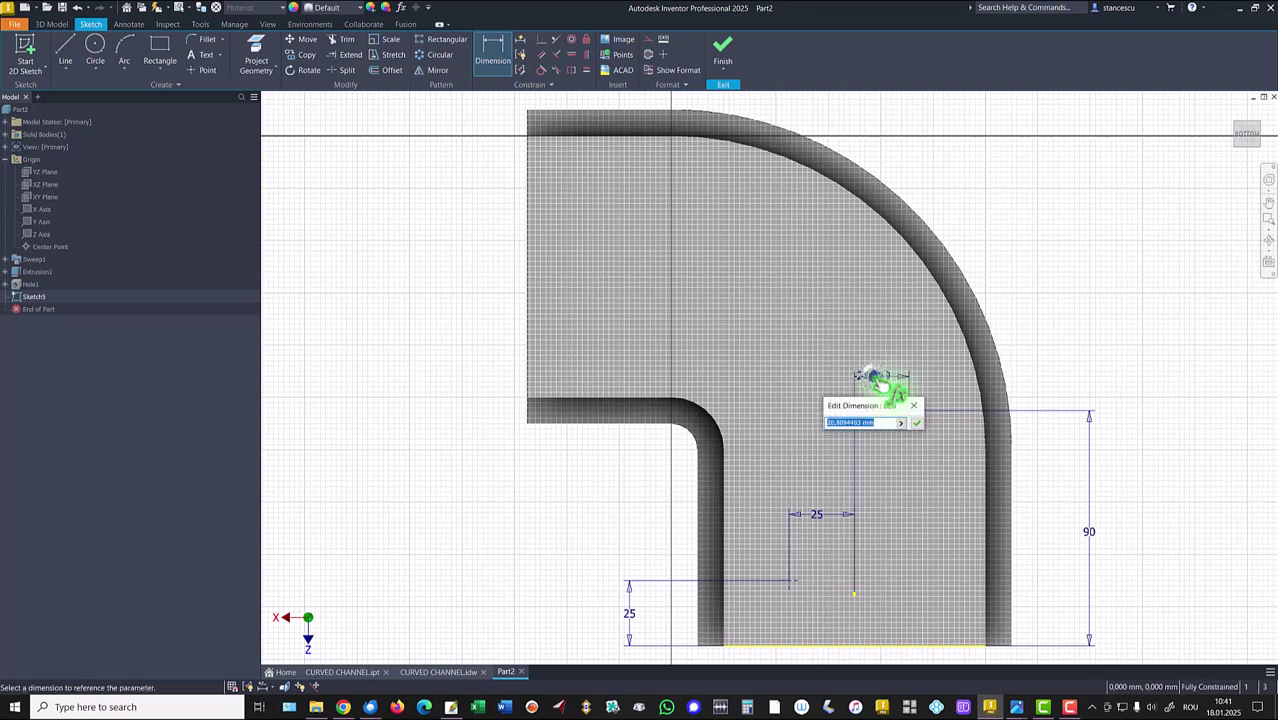
pyautogui.write('15')
pyautogui.press('Return')
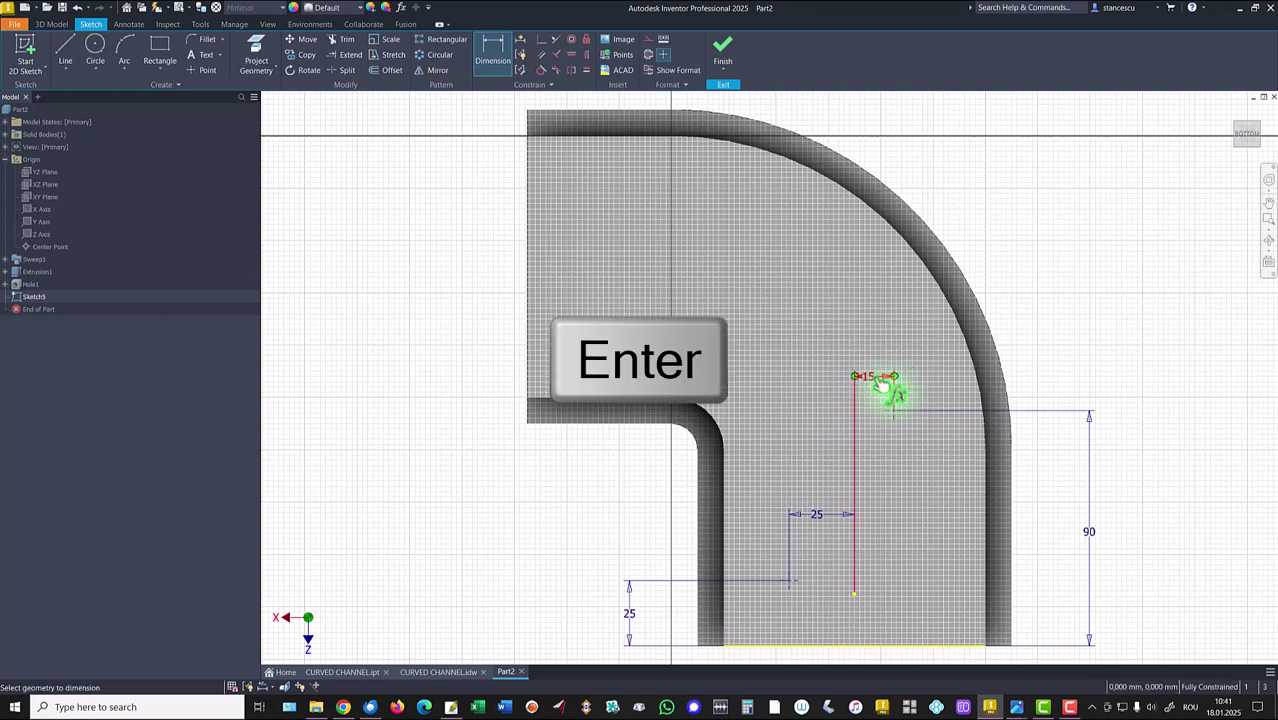
pyautogui.click(724, 52)
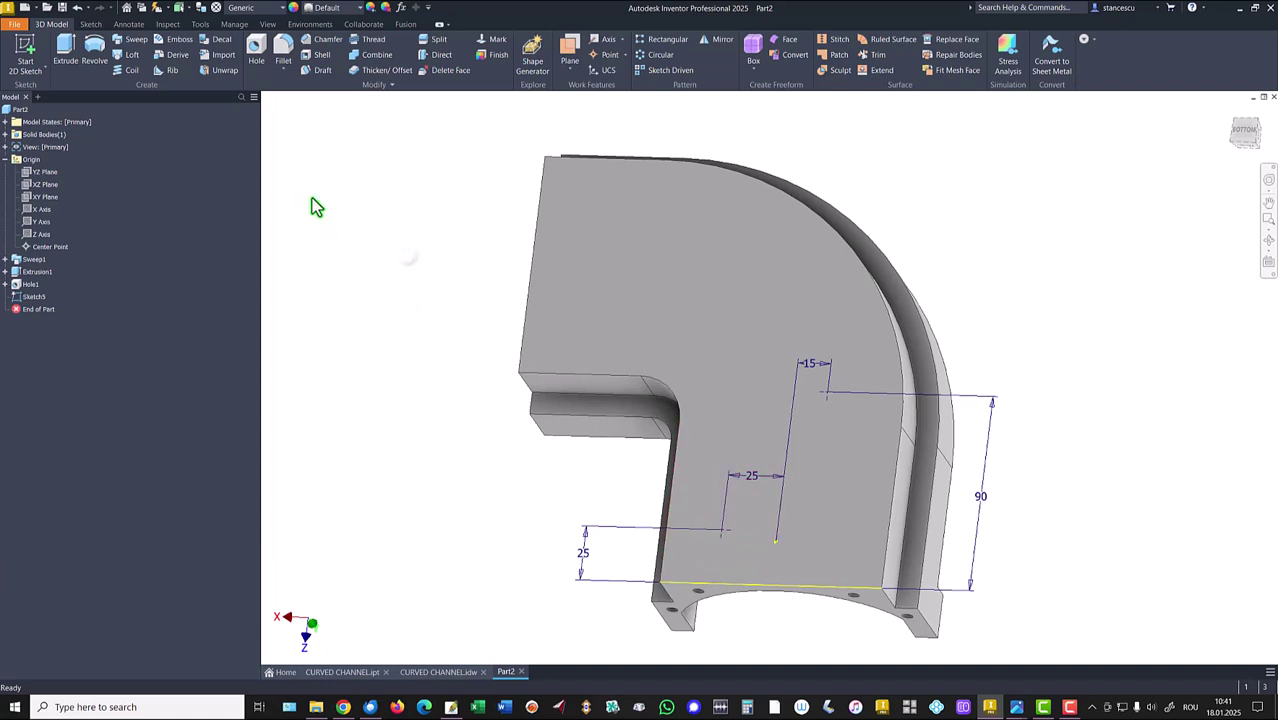
# - Make holes on Sketch5's points through the part as ISO Metric M10x1.5 tapped, full-depth thread
pyautogui.click(257, 46)
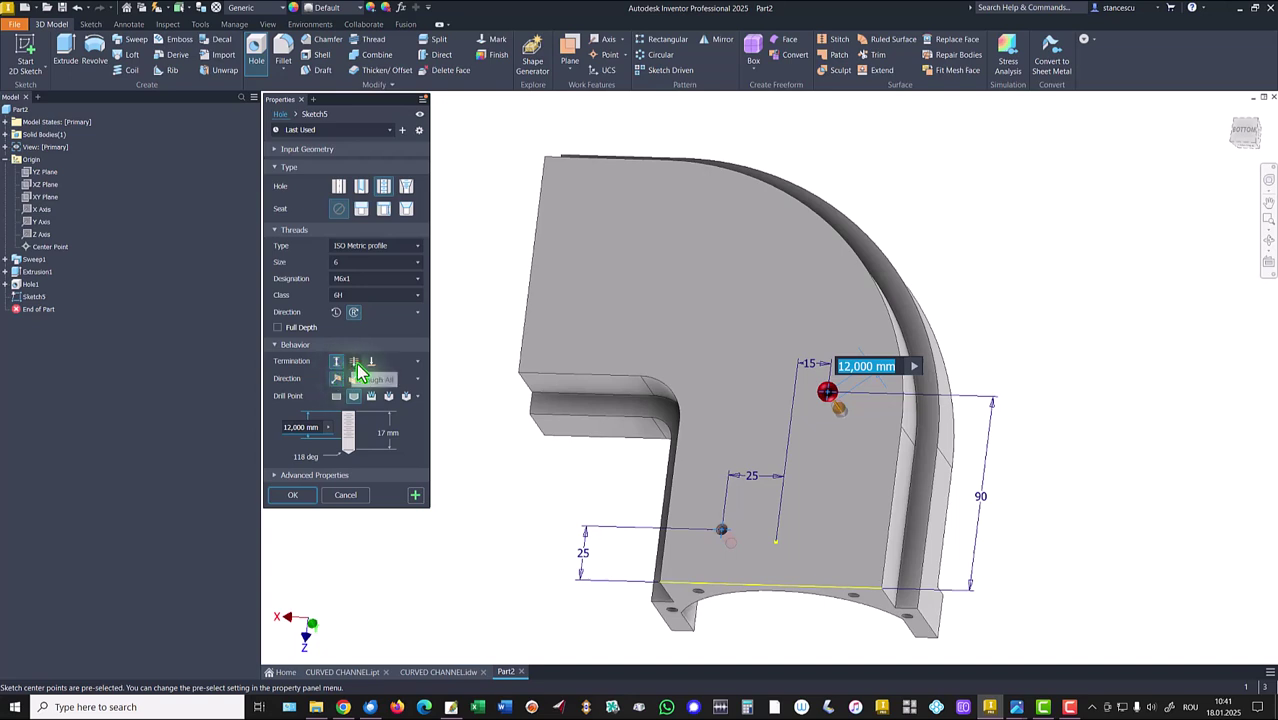
pyautogui.click(356, 363)
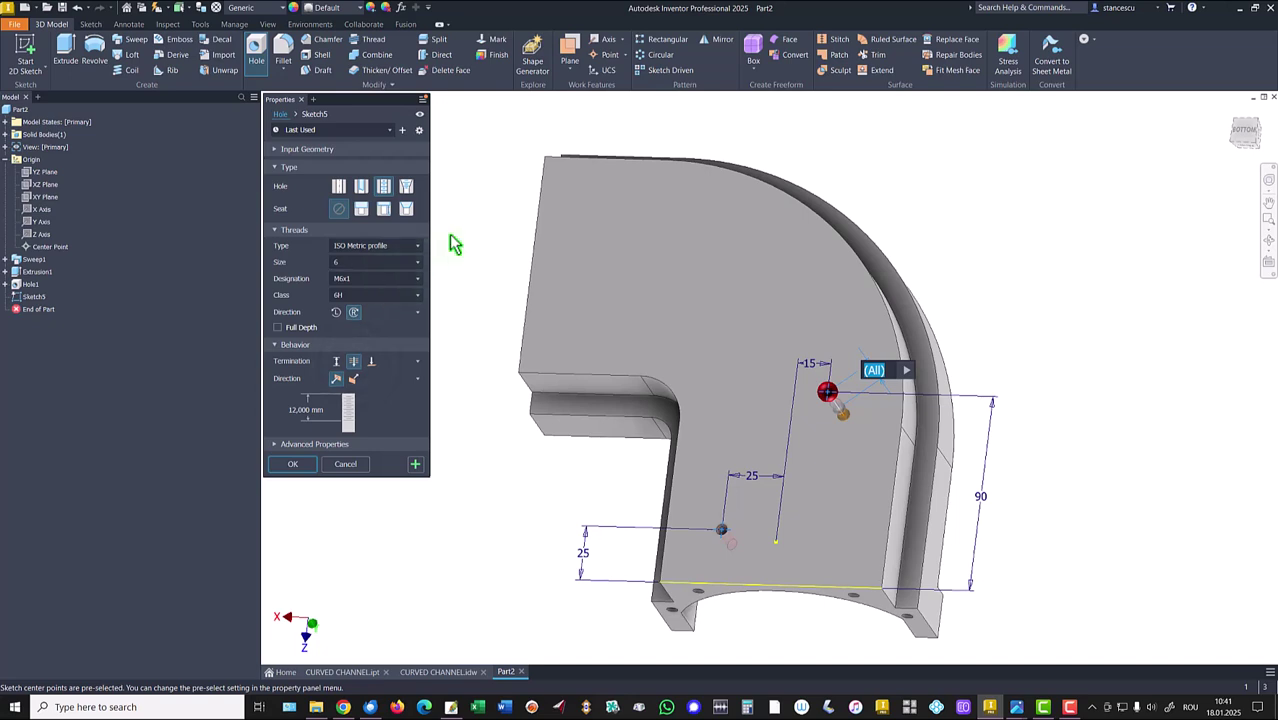
pyautogui.click(342, 255)
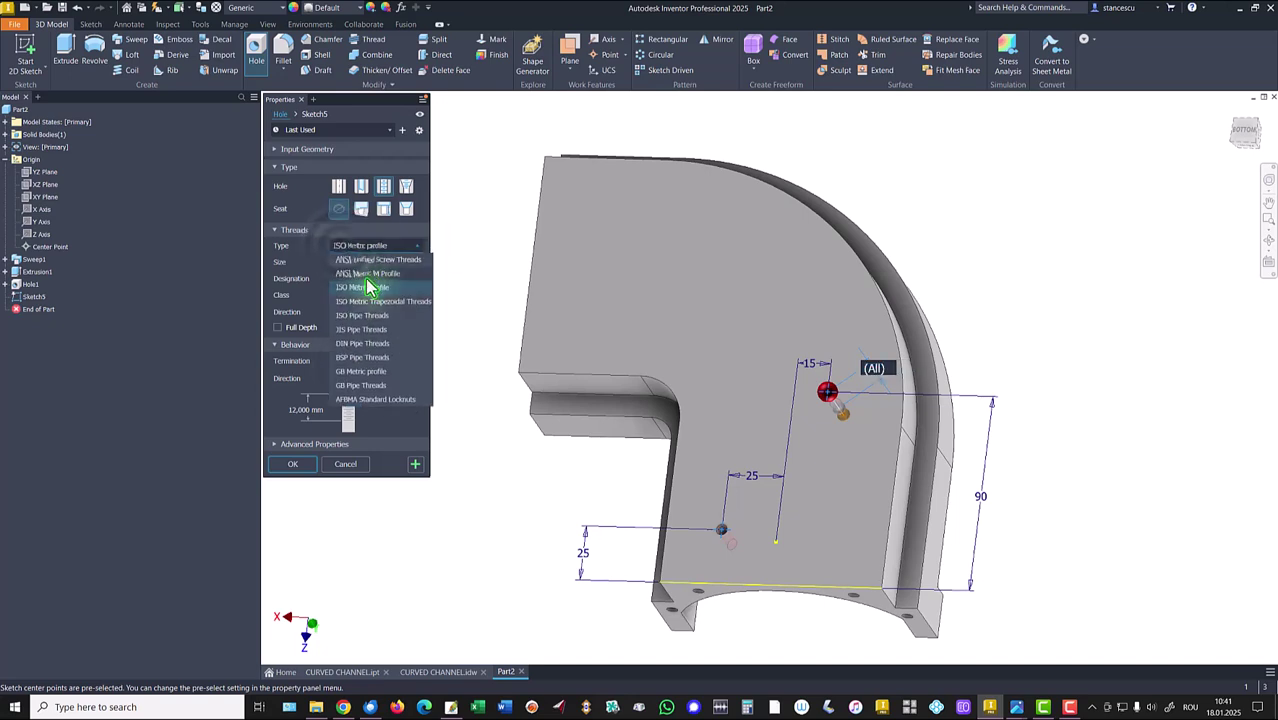
pyautogui.click(365, 292)
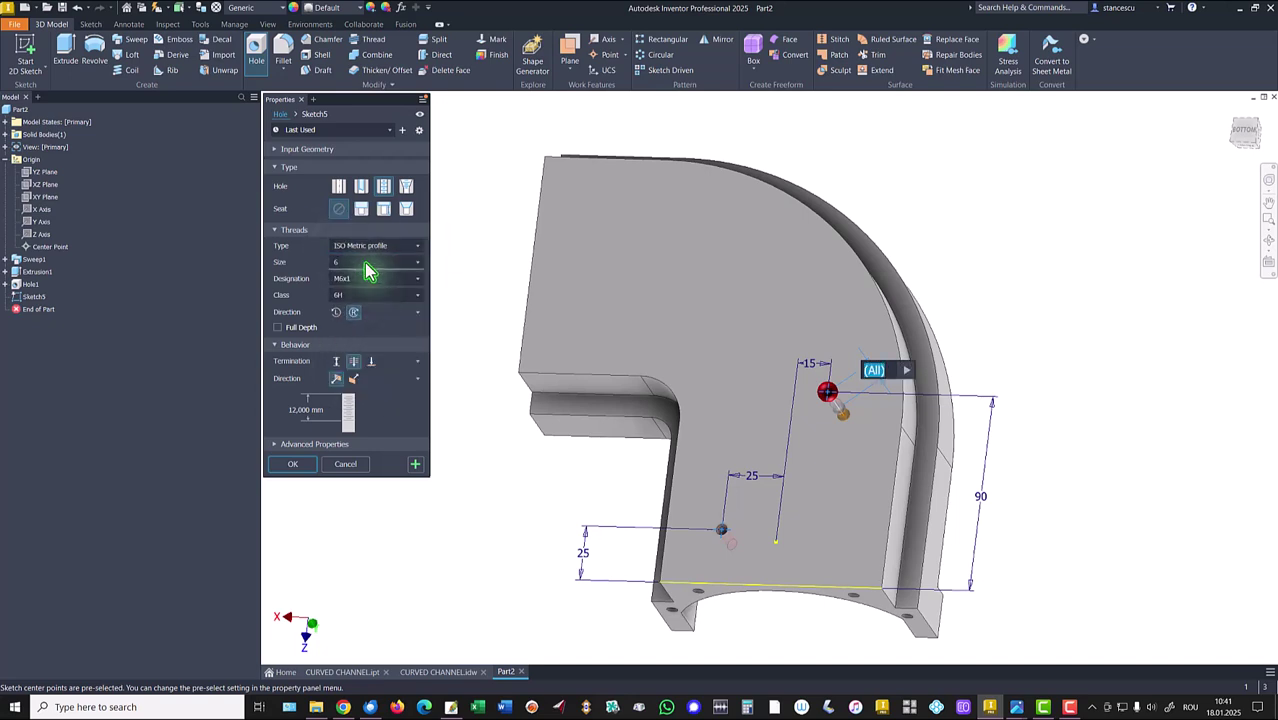
pyautogui.click(368, 262)
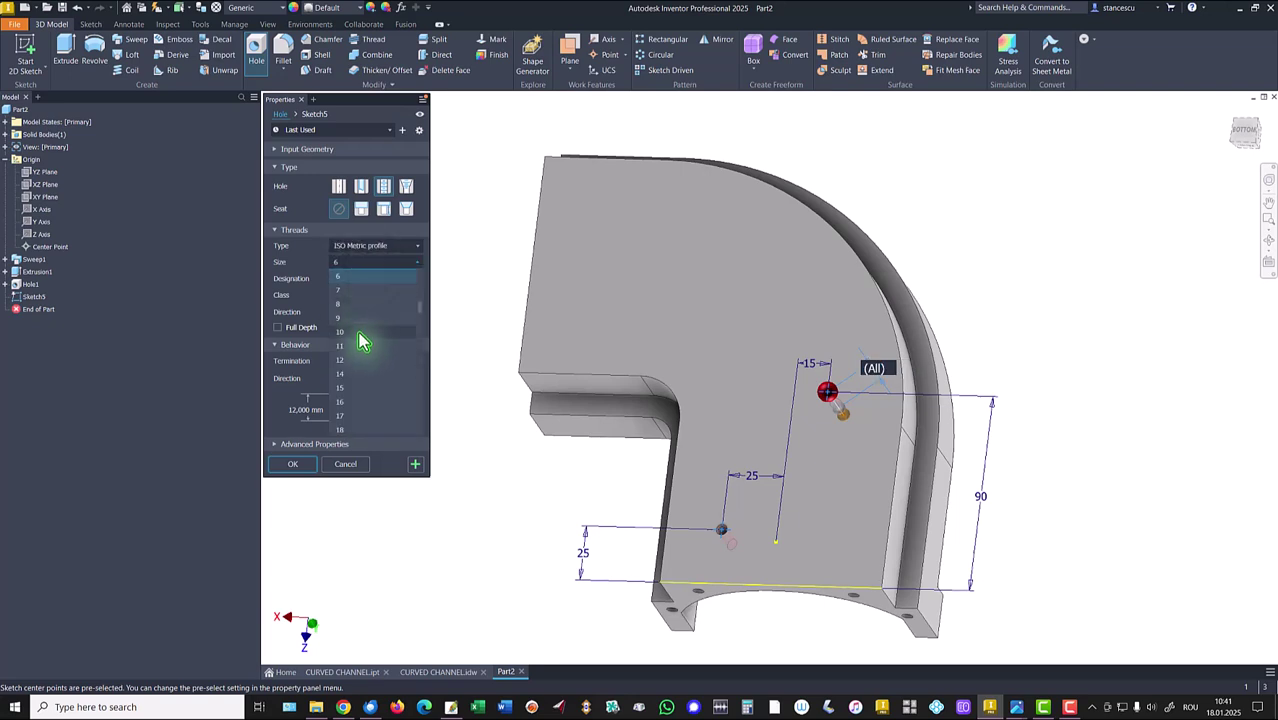
pyautogui.click(358, 332)
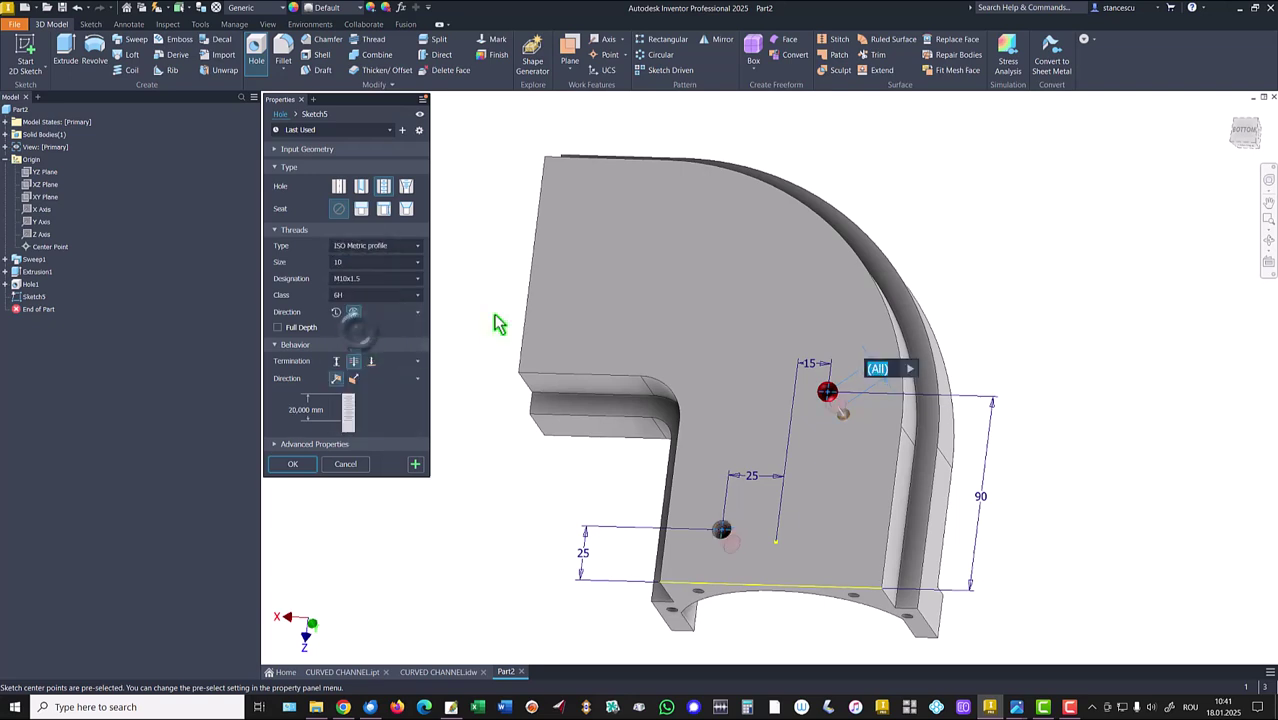
pyautogui.click(278, 328)
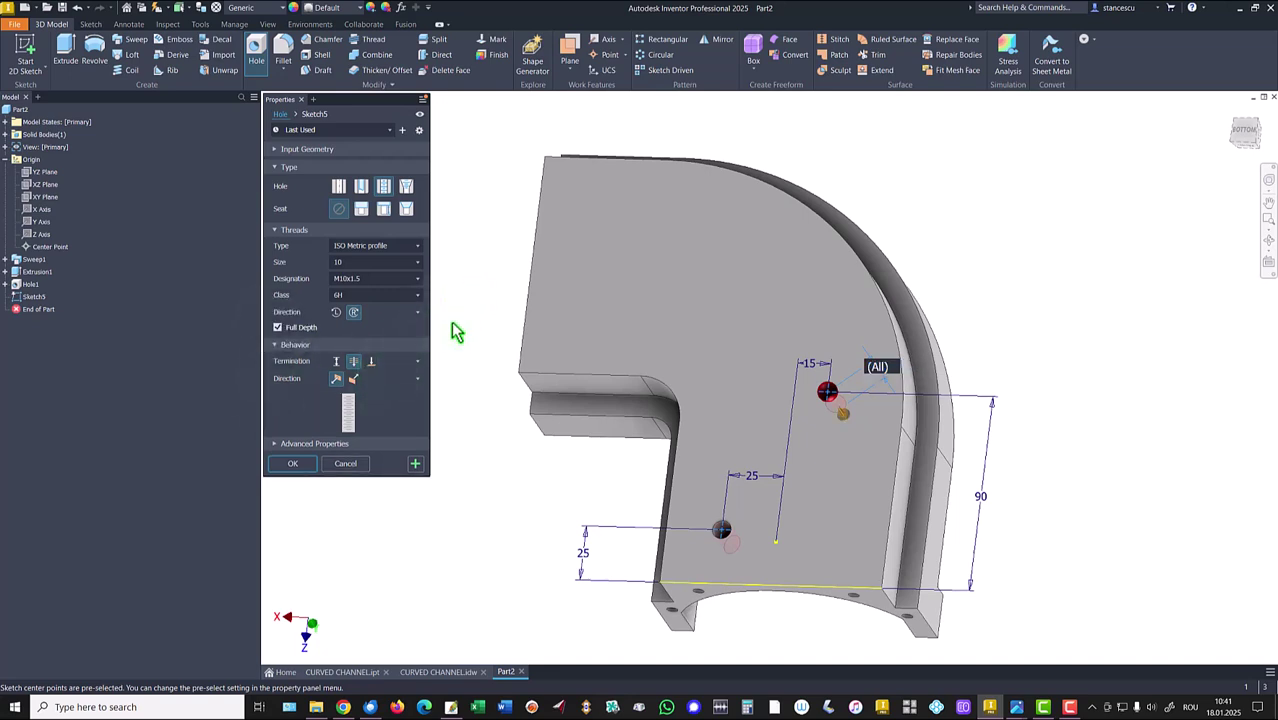
# - Confirm the M10 tapped holes as Hole2 and return the part to its home view
pyautogui.click(293, 464)
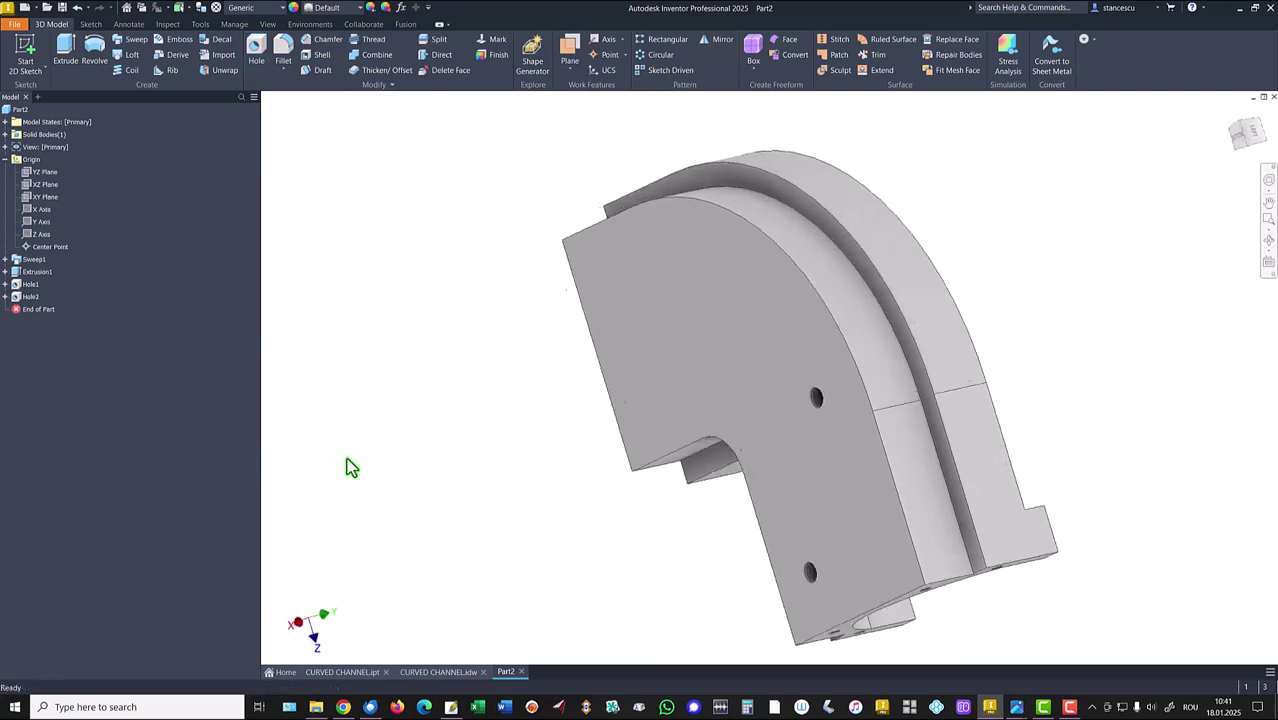
pyautogui.press('F6')
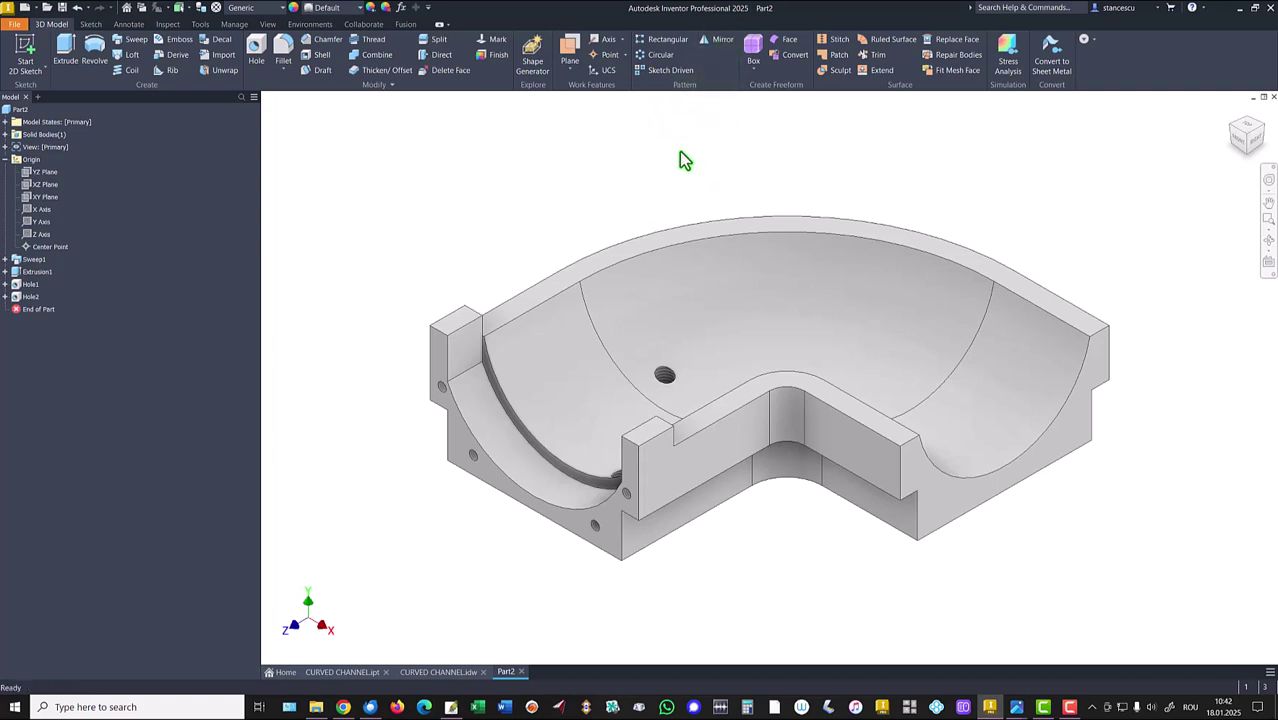
# - Create Work Plane1 as a midplane between the two opposite flange faces
pyautogui.click(572, 50)
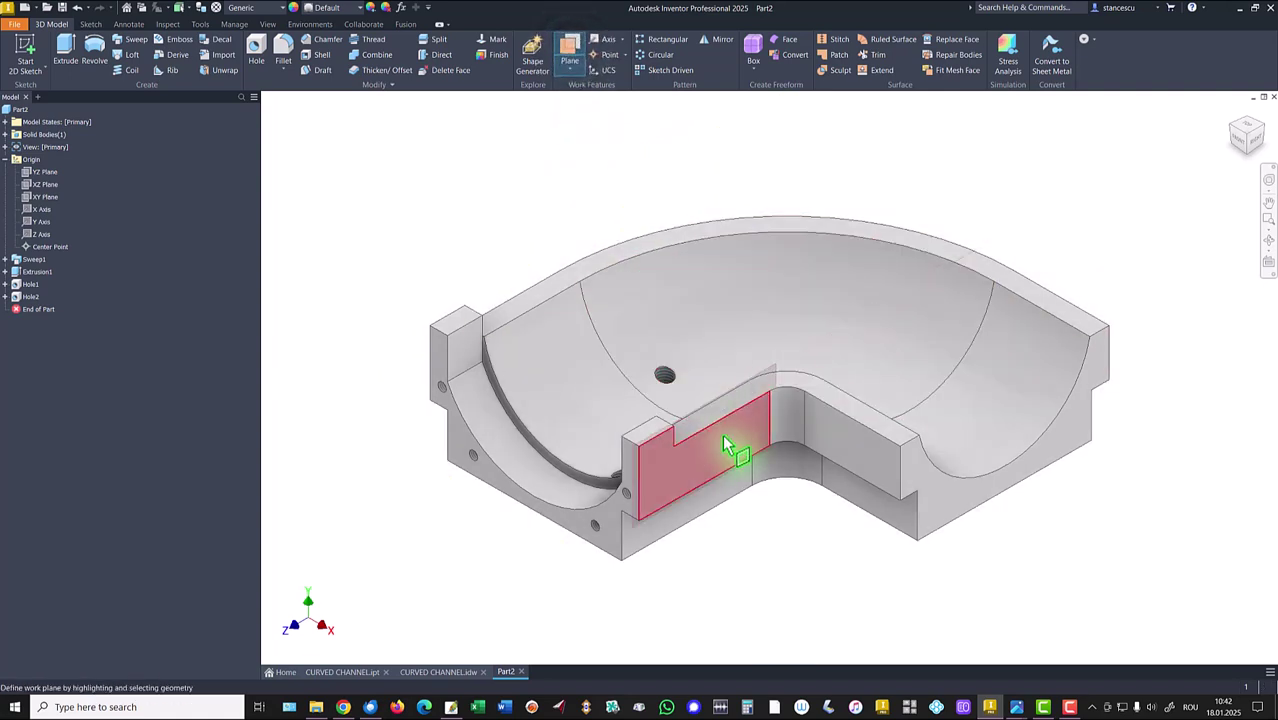
pyautogui.click(724, 437)
pyautogui.click(840, 445)
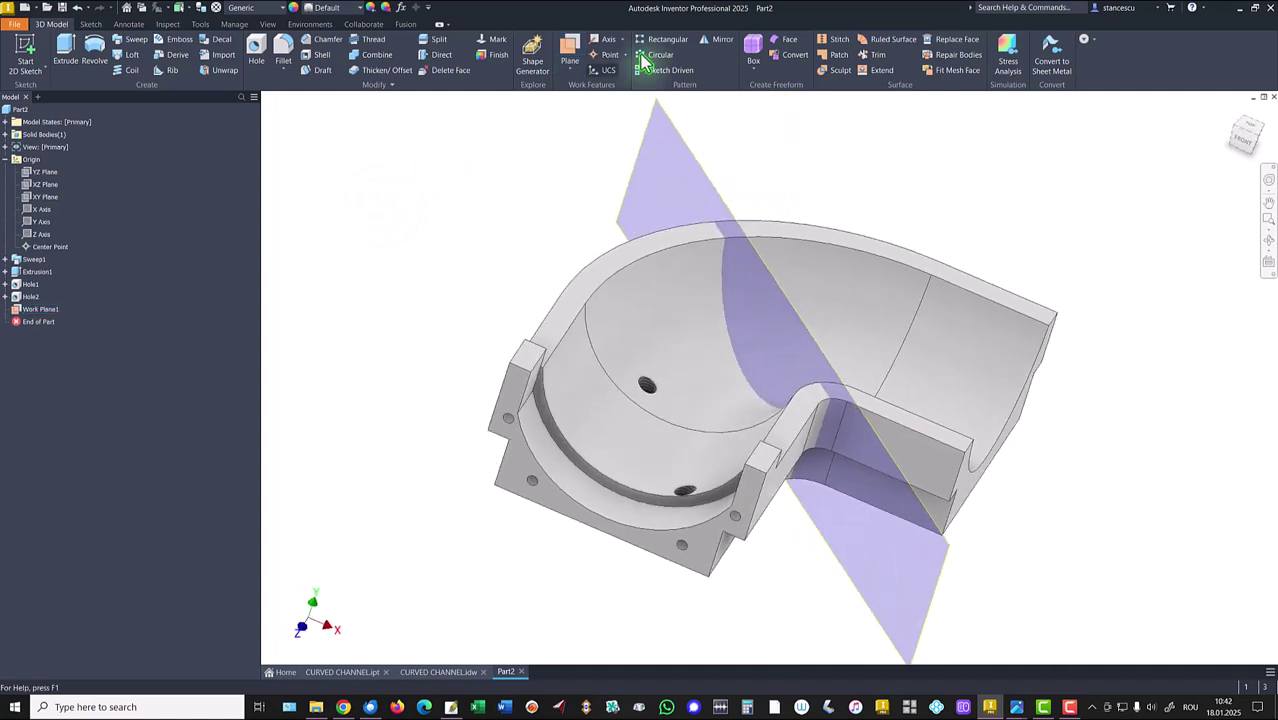
# - Mirror Extrusion1, Hole1 and Hole2 about Work Plane1
pyautogui.click(720, 40)
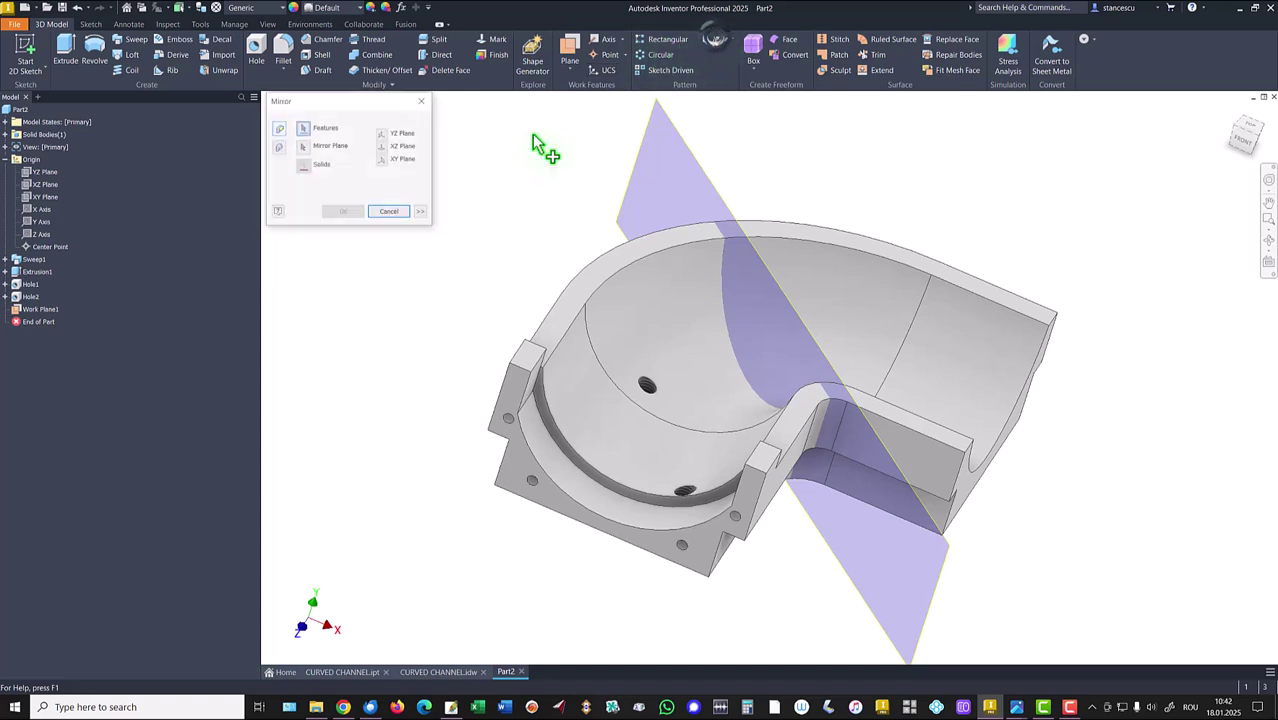
pyautogui.click(28, 300)
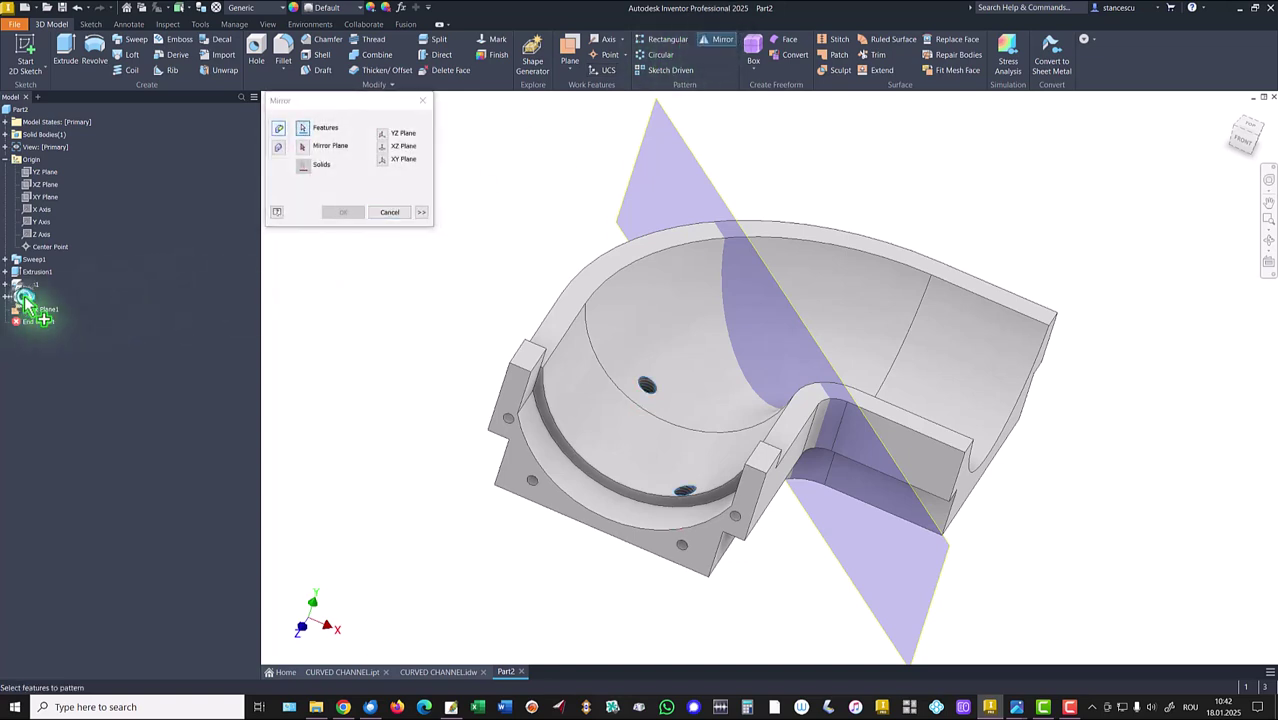
pyautogui.click(31, 284)
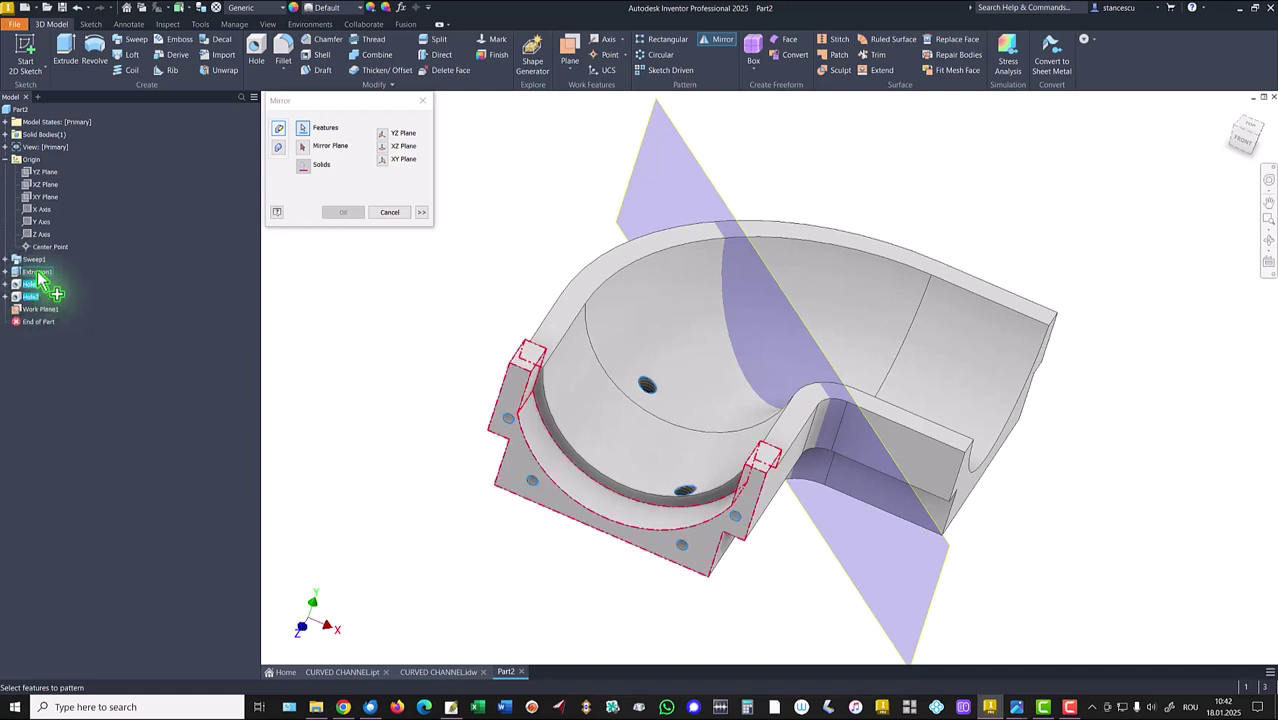
pyautogui.click(36, 272)
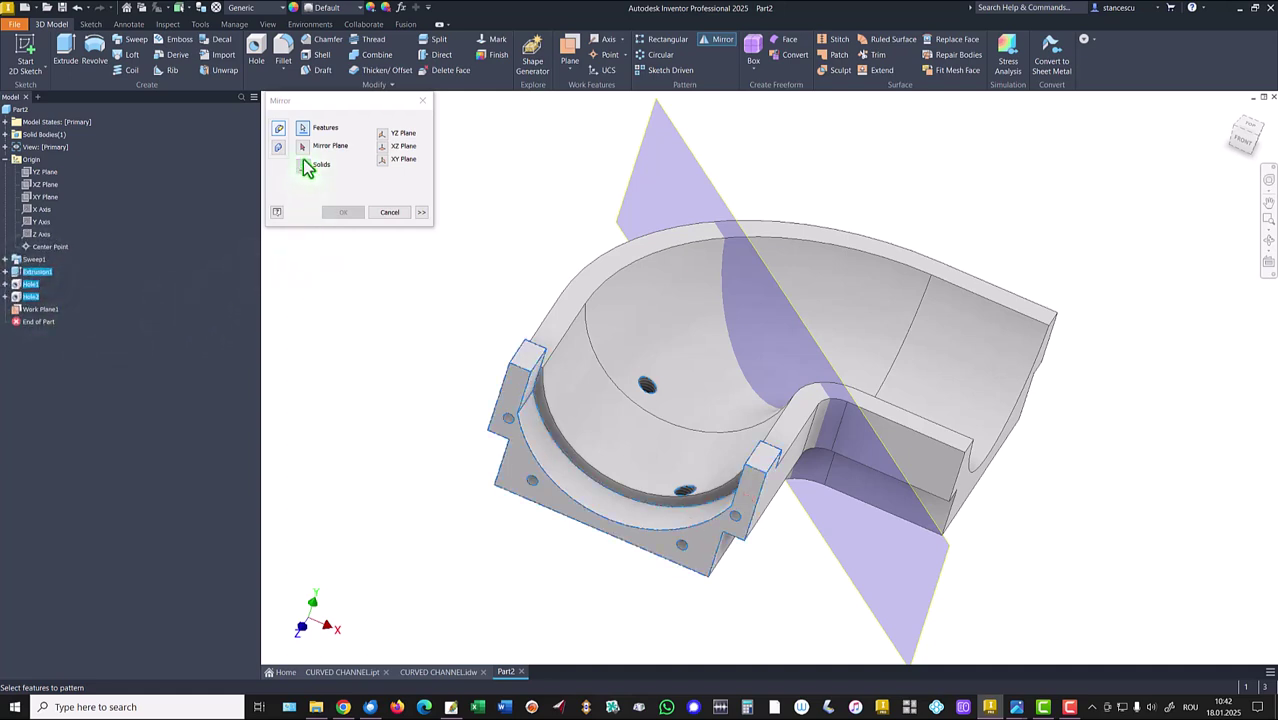
pyautogui.click(302, 149)
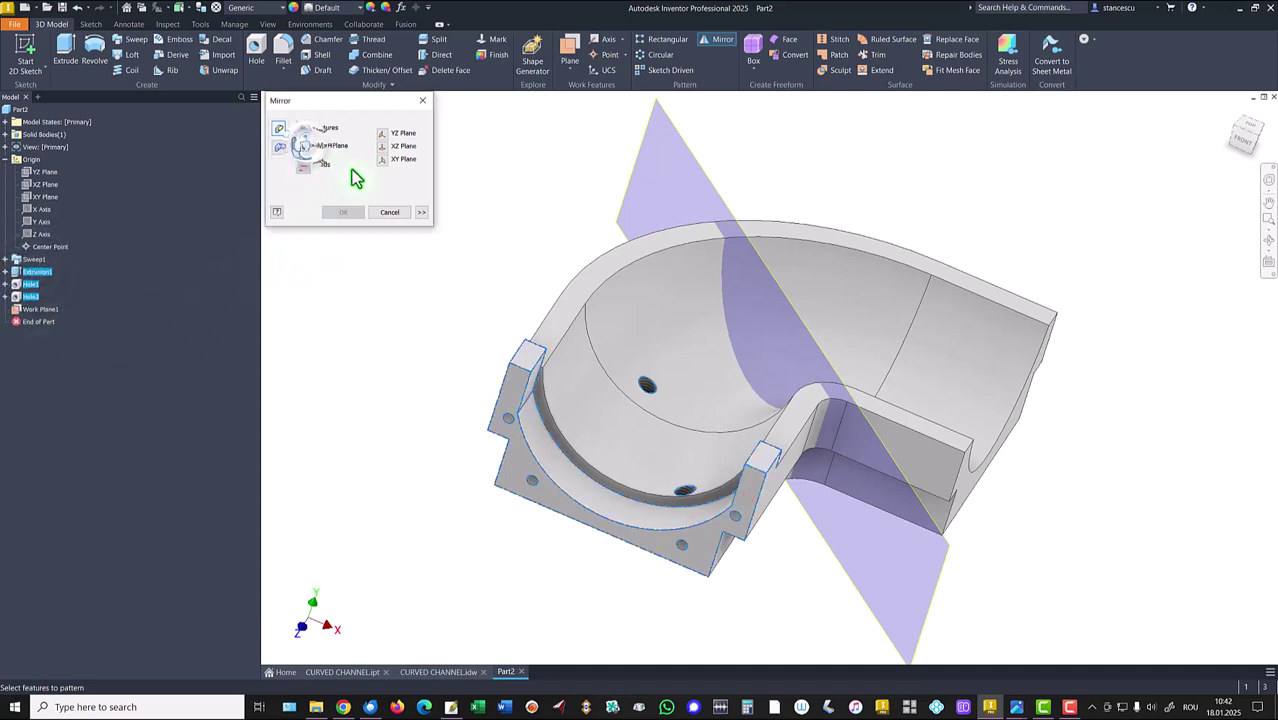
pyautogui.click(636, 156)
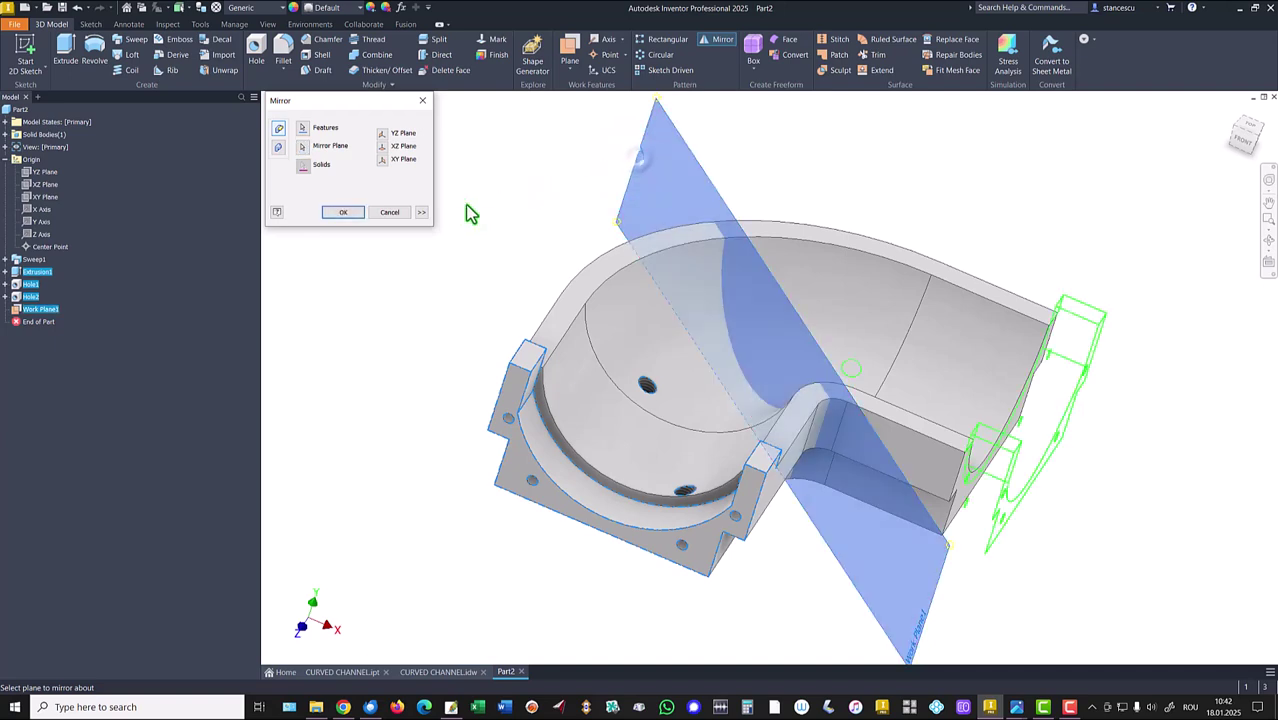
pyautogui.click(342, 212)
pyautogui.press('F6')
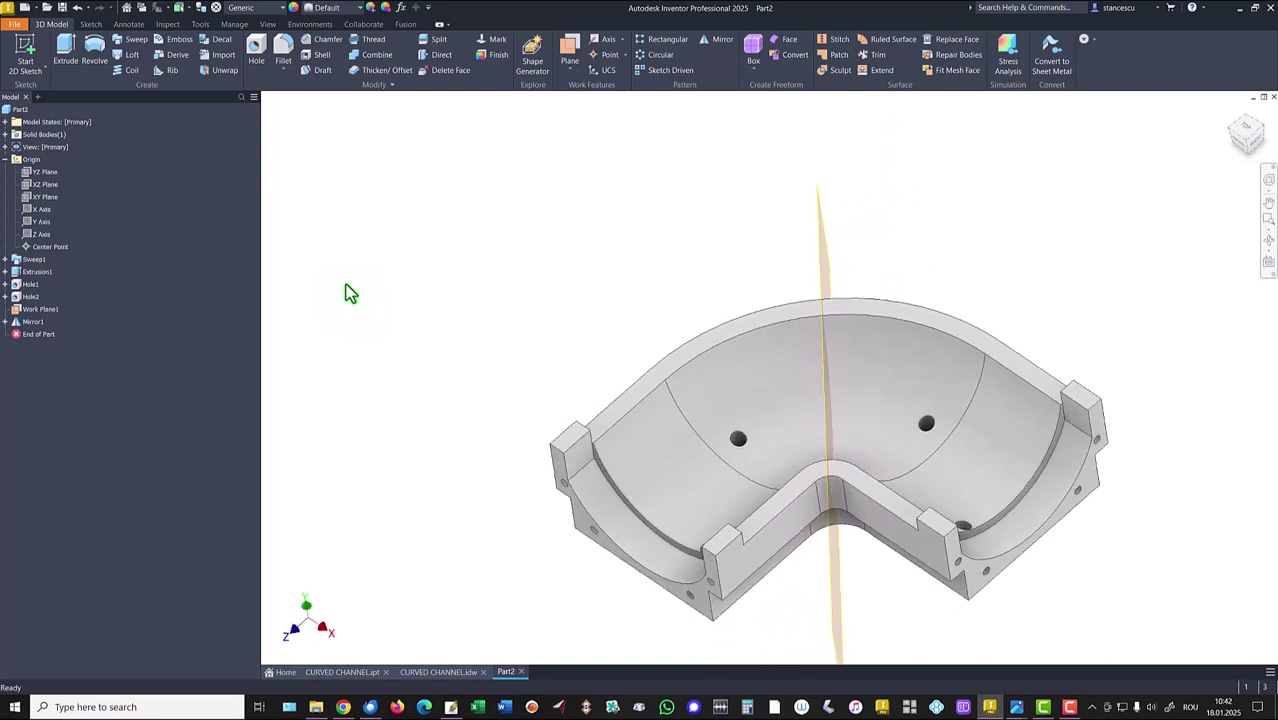
pyautogui.press('F6')
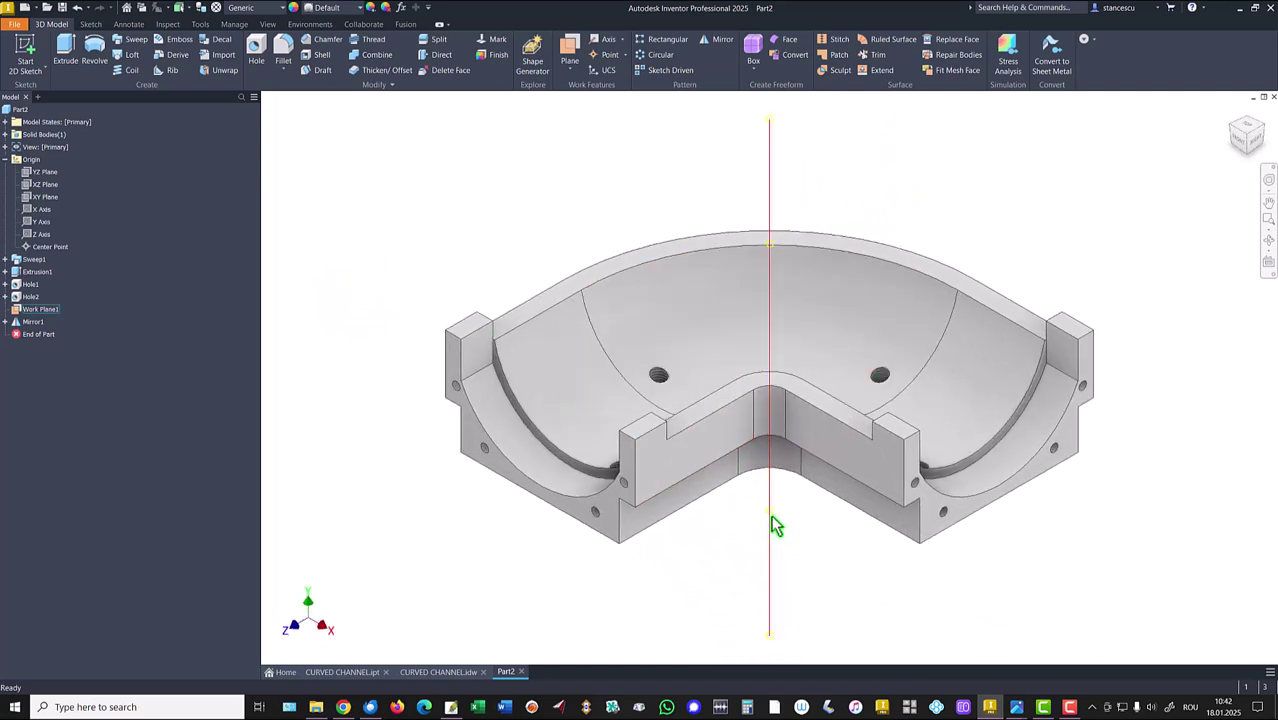
# - Turn off the visibility of Work Plane1
pyautogui.click(770, 516)
pyautogui.click(760, 542)
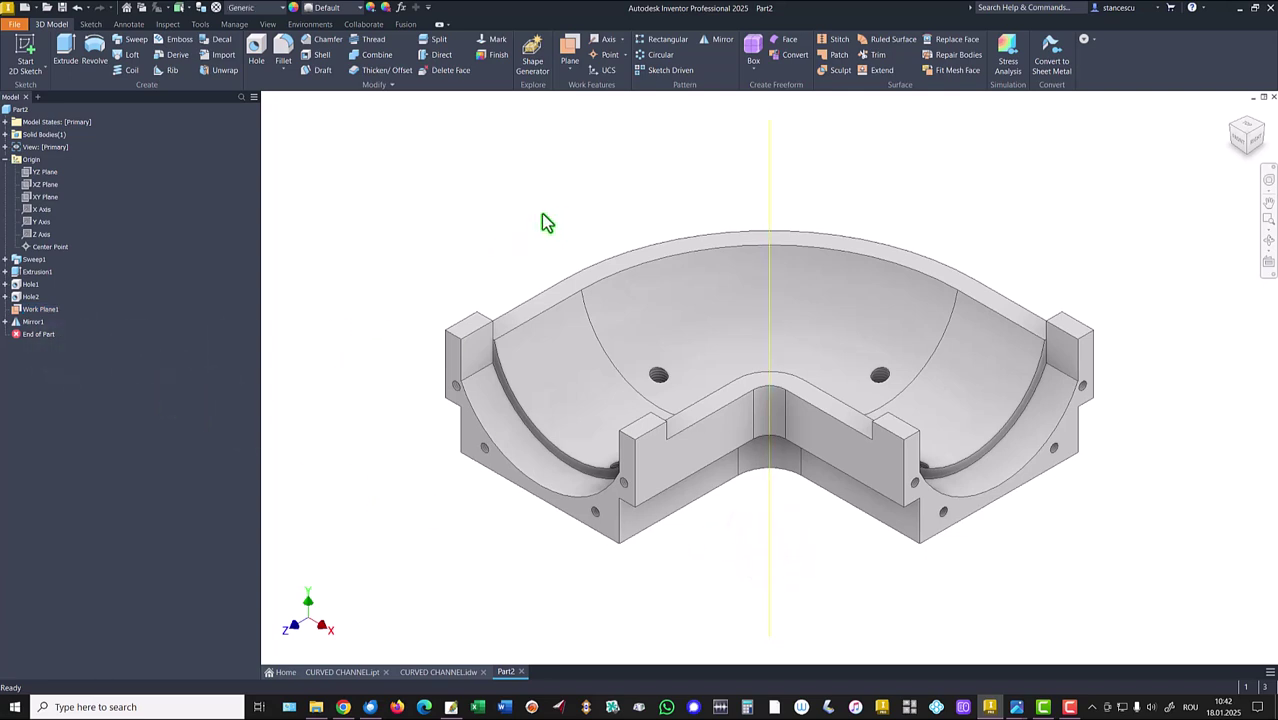
pyautogui.rightClick(41, 318)
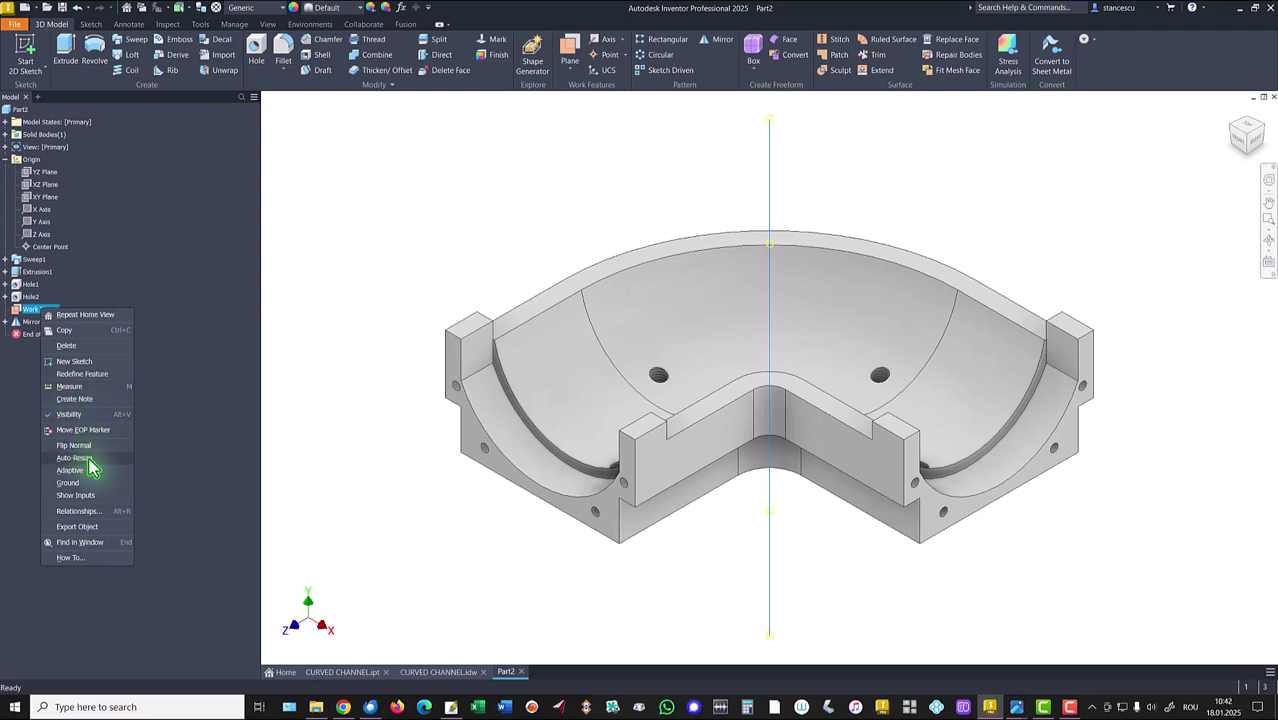
pyautogui.click(68, 414)
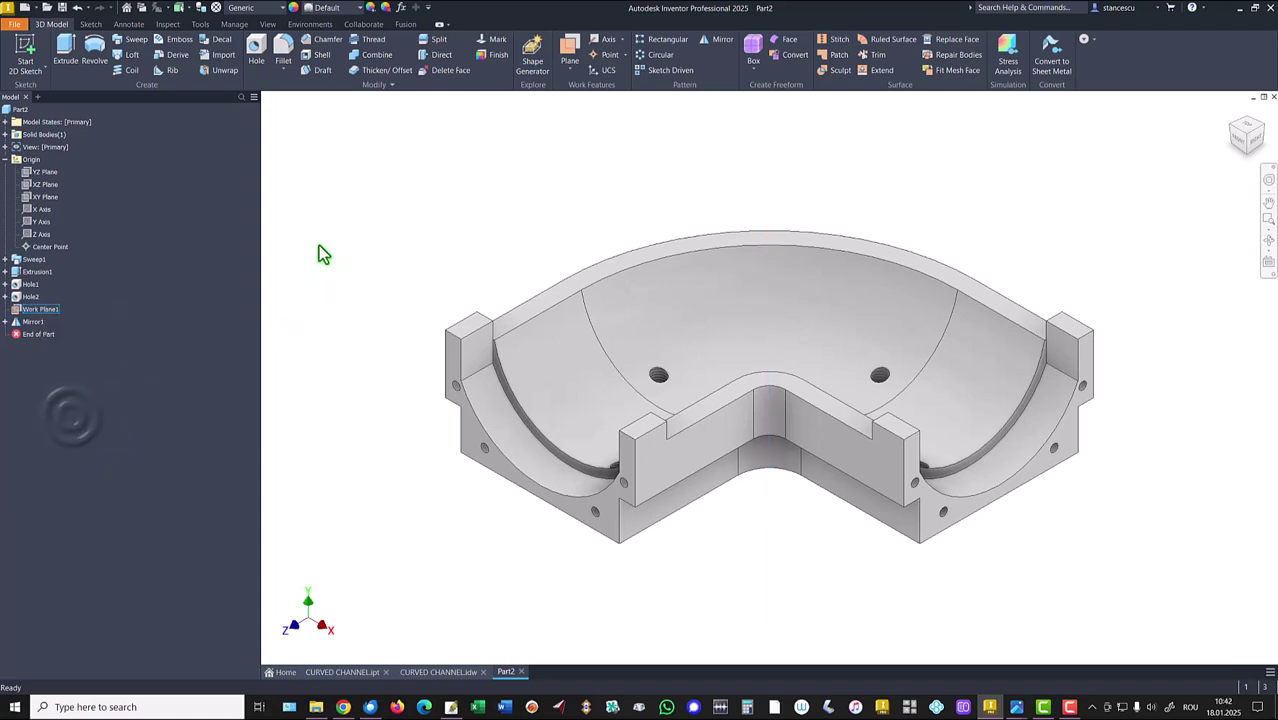
pyautogui.press('F6')
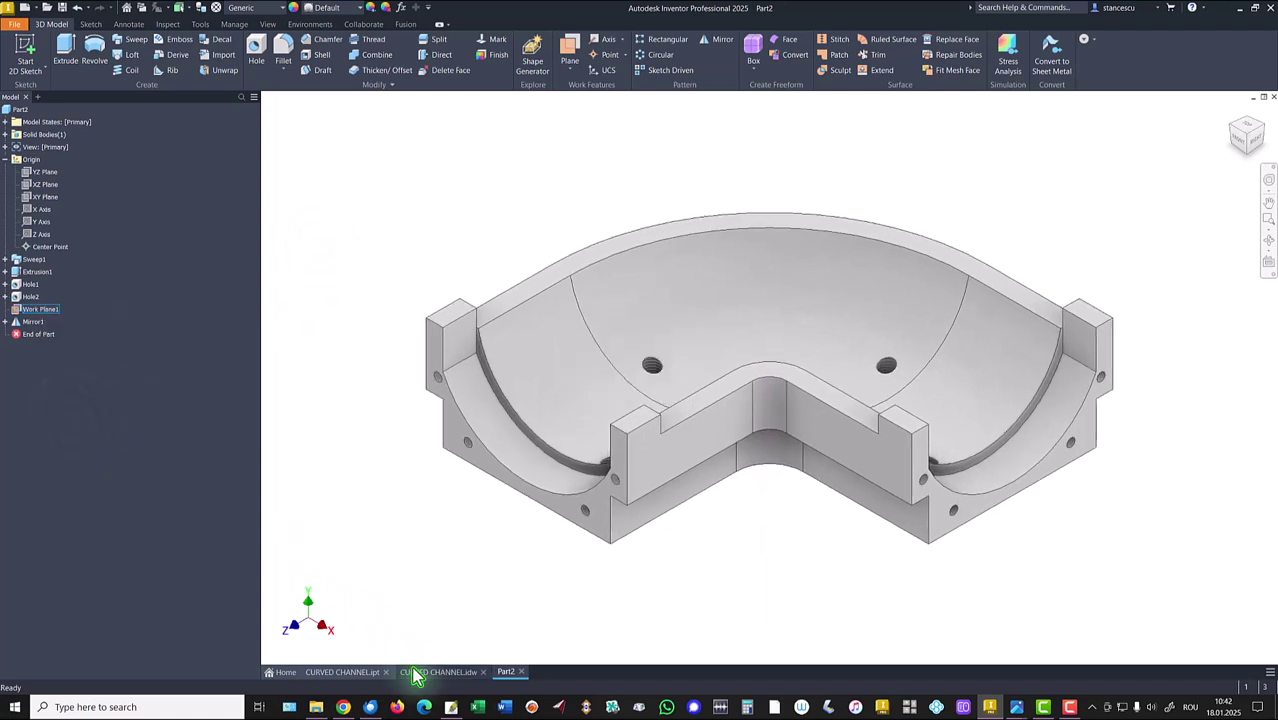
pyautogui.click(418, 672)
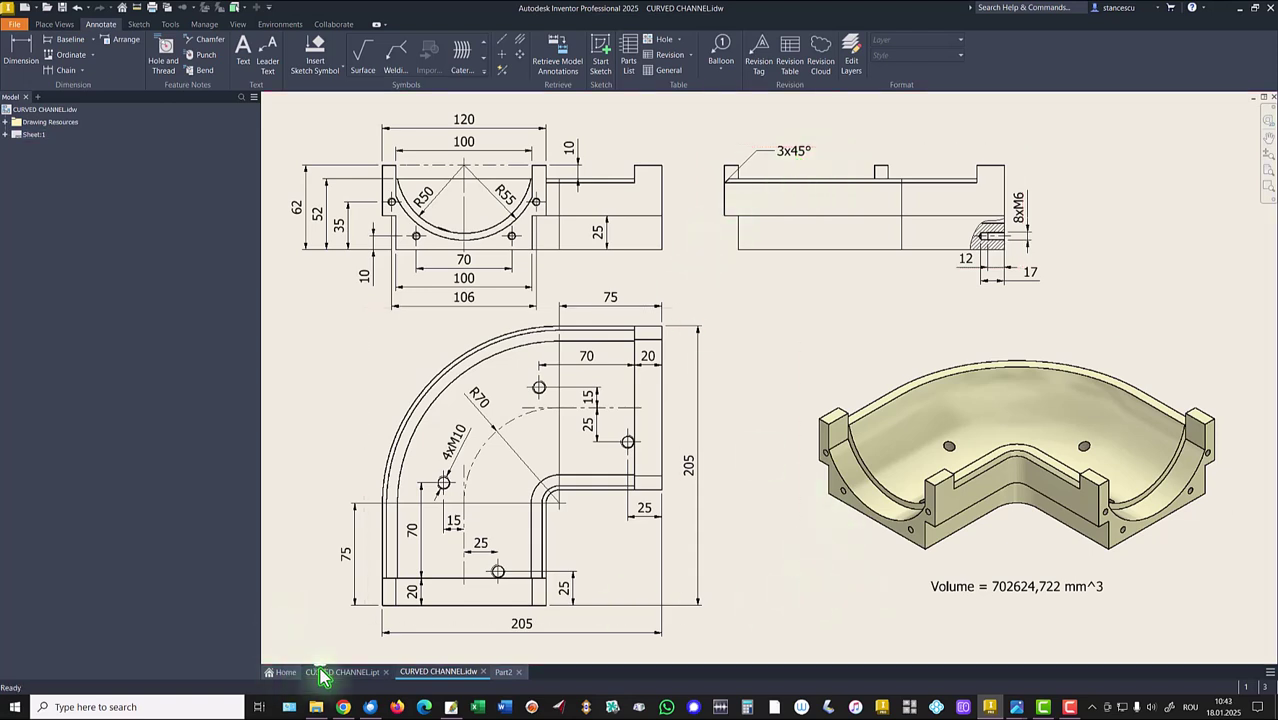
pyautogui.click(322, 678)
pyautogui.keyDown('shift'); pyautogui.moveTo(560, 412); pyautogui.dragTo(607, 456, button='middle'); pyautogui.keyUp('shift')
pyautogui.scroll(3, 574, 356)
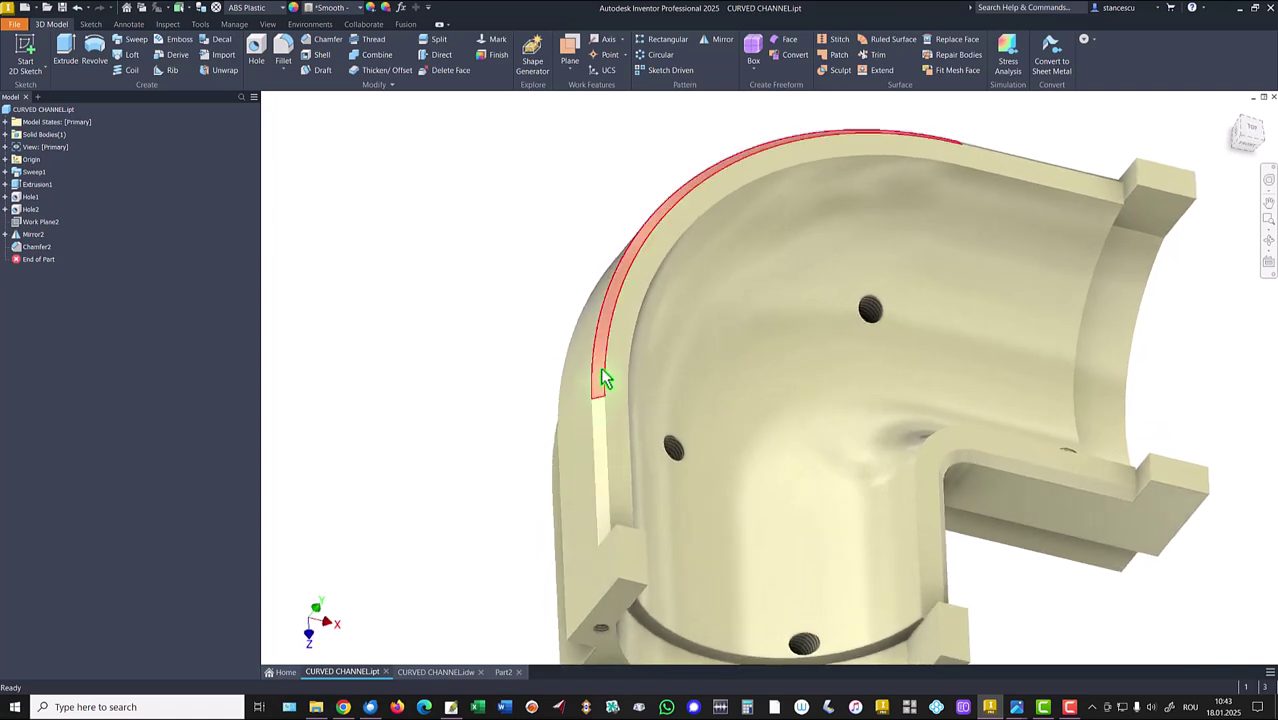
pyautogui.keyDown('shift'); pyautogui.moveTo(601, 370); pyautogui.dragTo(939, 436, button='middle'); pyautogui.keyUp('shift')
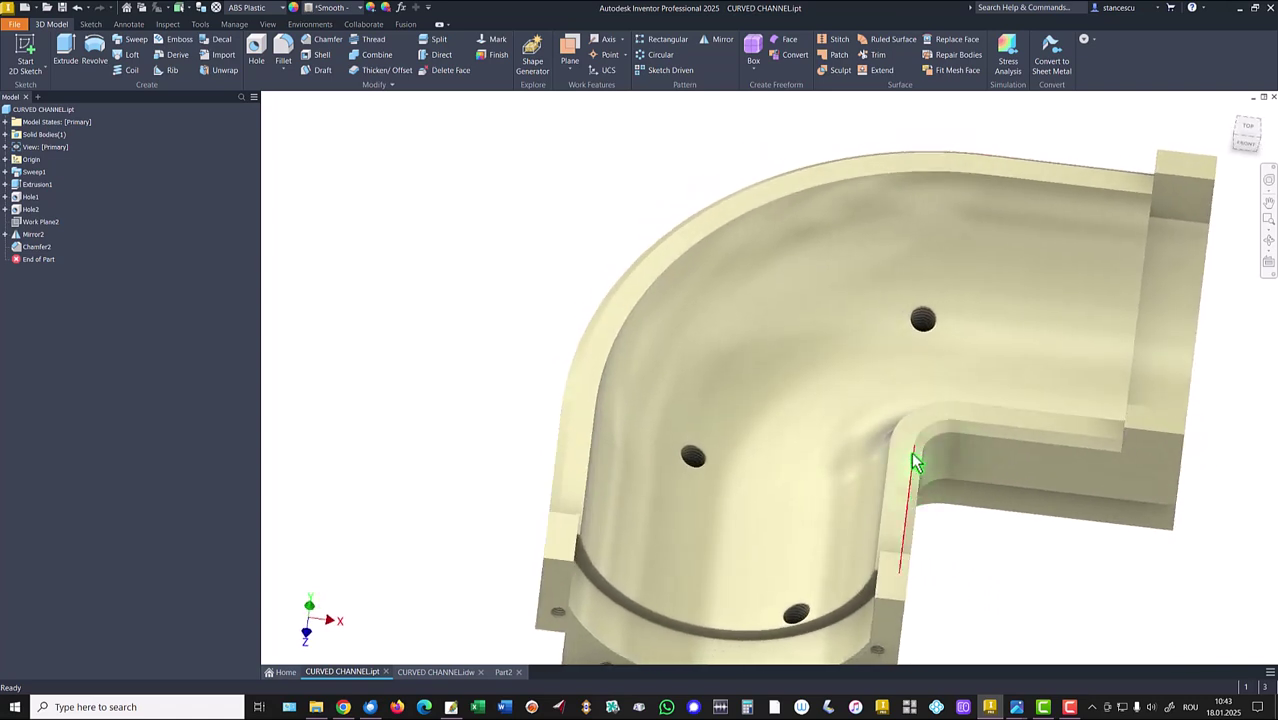
pyautogui.press('F6')
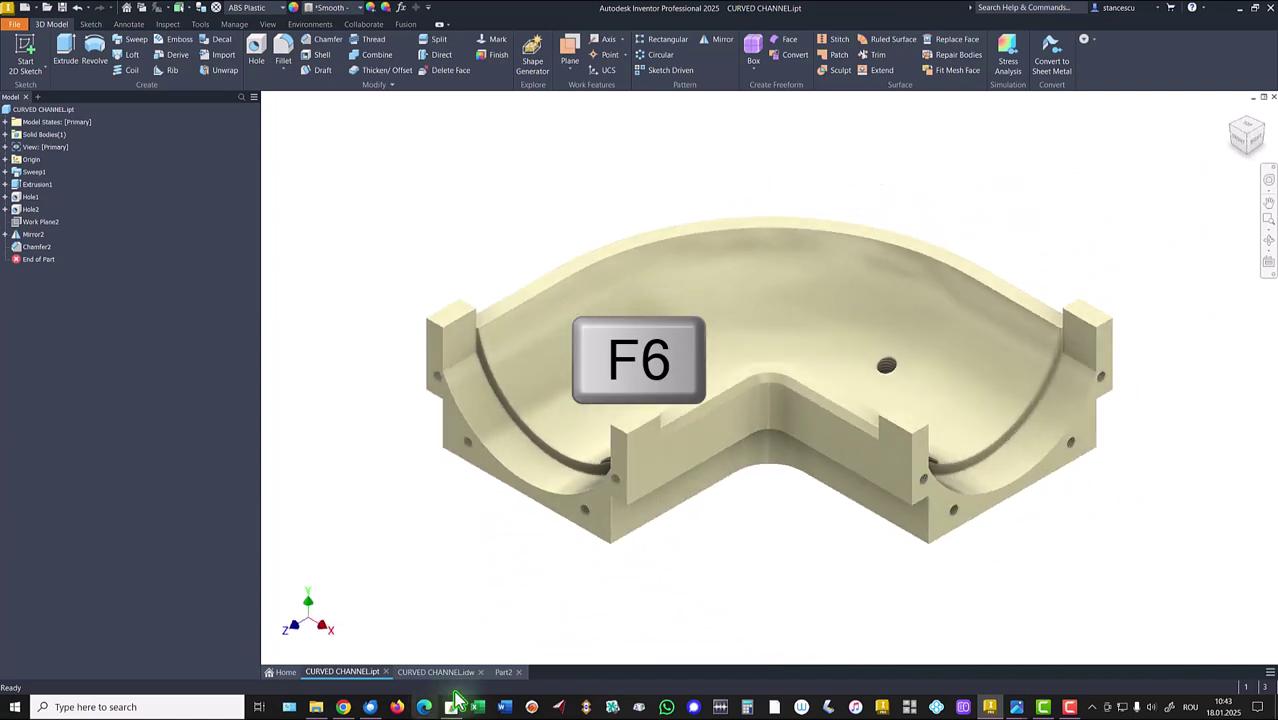
pyautogui.click(503, 672)
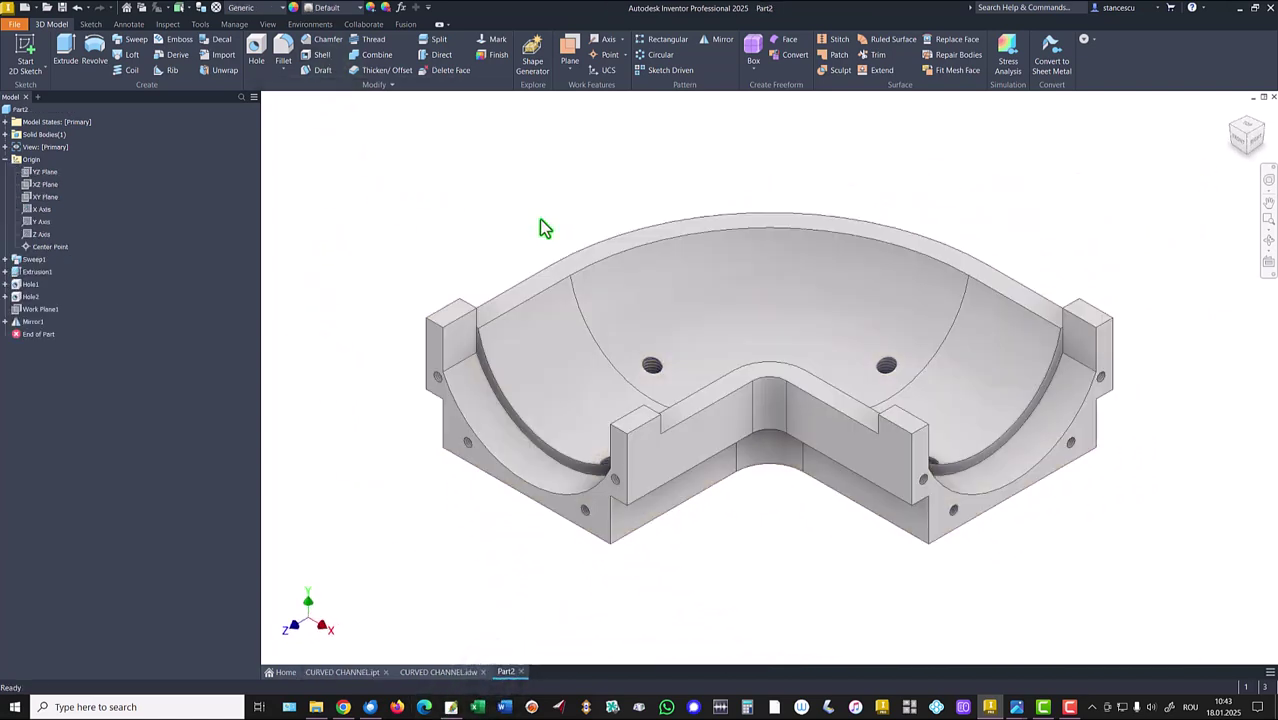
# - Chamfer the outer top rim edge and the inner step edge chain by 3 mm
pyautogui.click(545, 275)
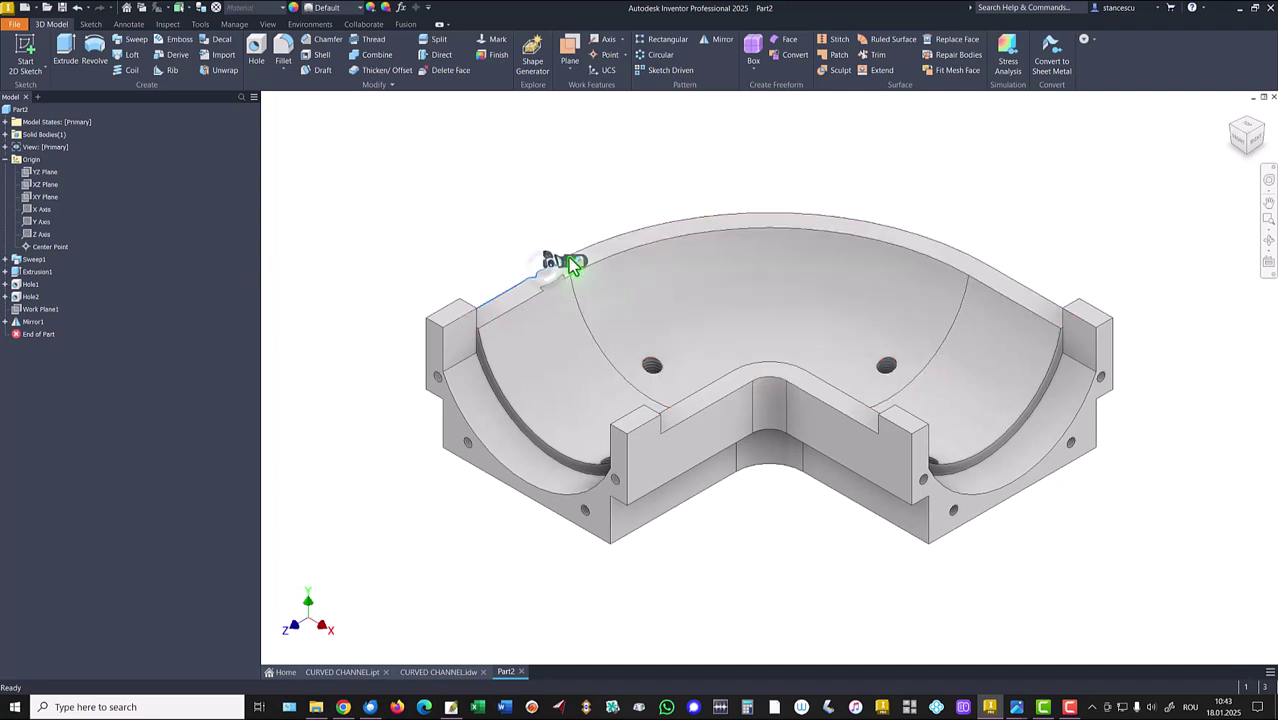
pyautogui.hotkey('ctrl', 'shift', 'k')
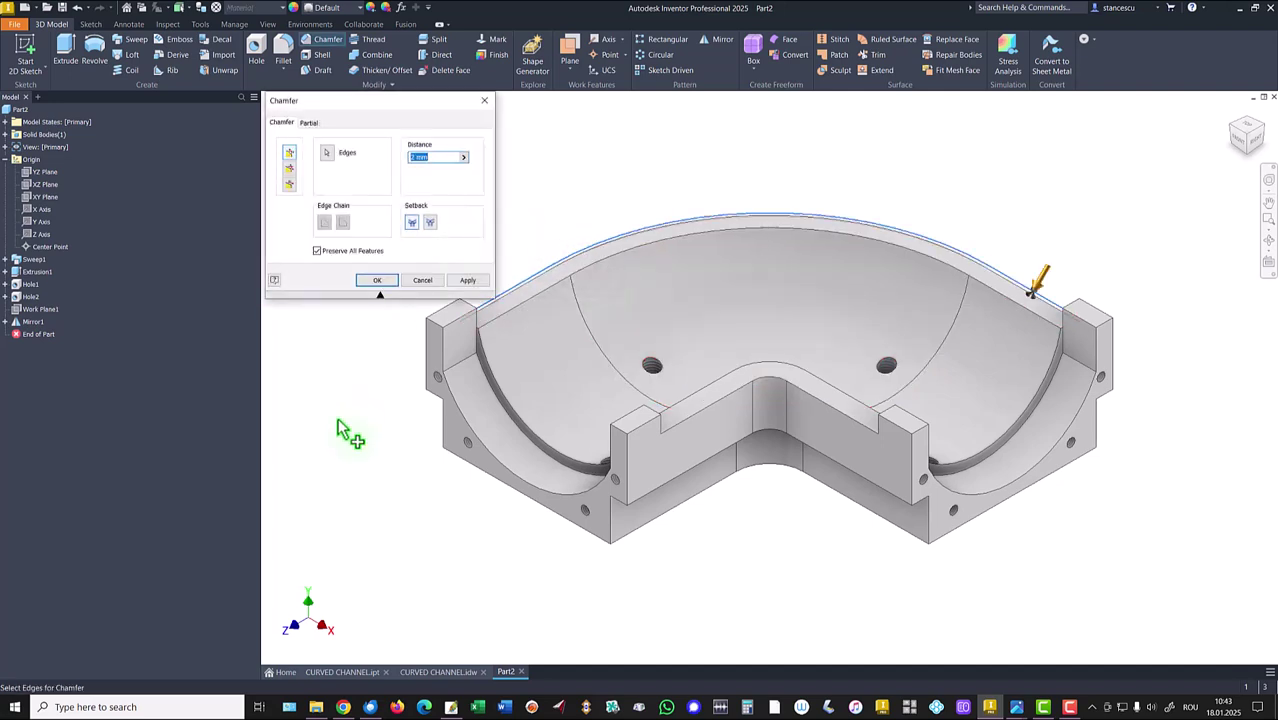
pyautogui.click(700, 415)
pyautogui.click(377, 284)
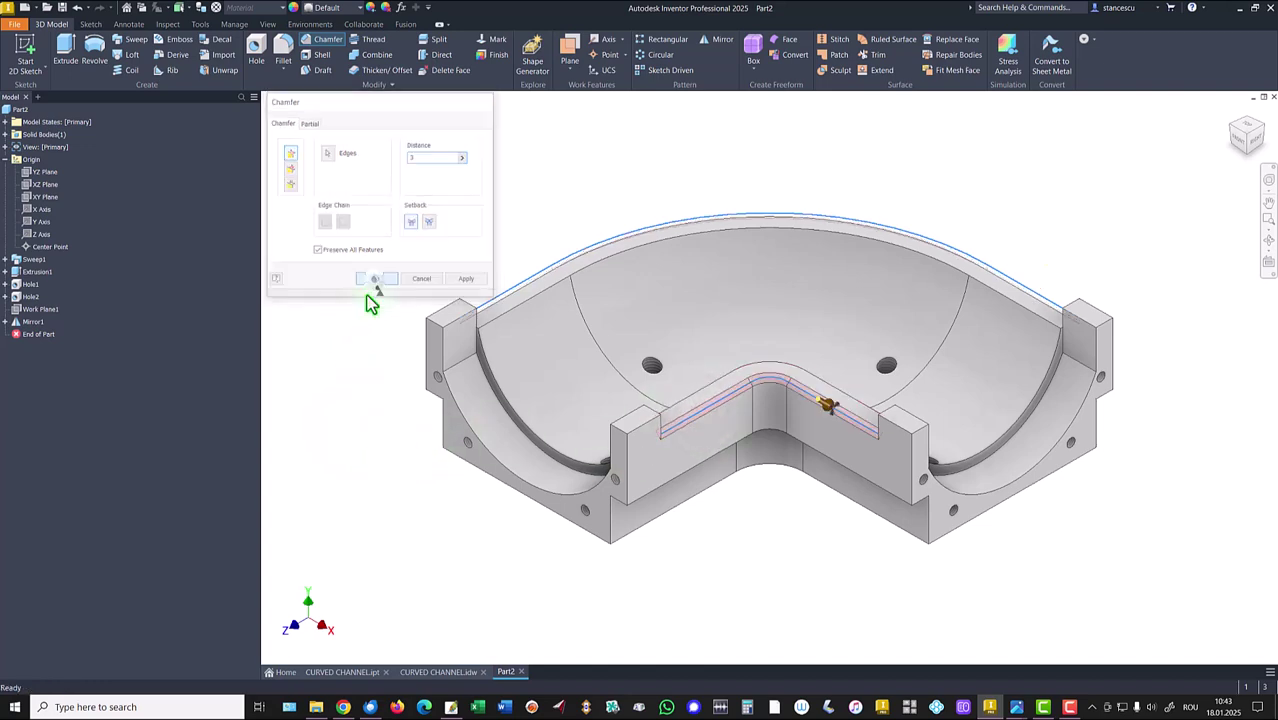
pyautogui.press('F6')
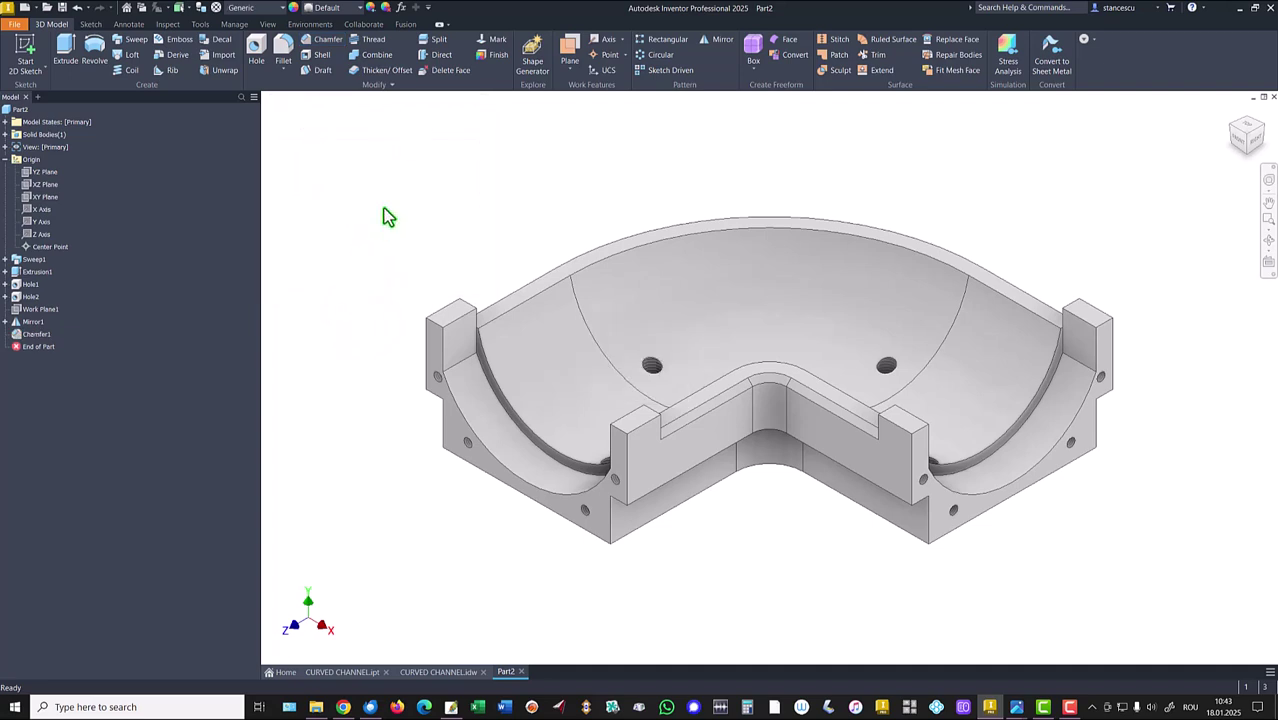
pyautogui.click(5, 160)
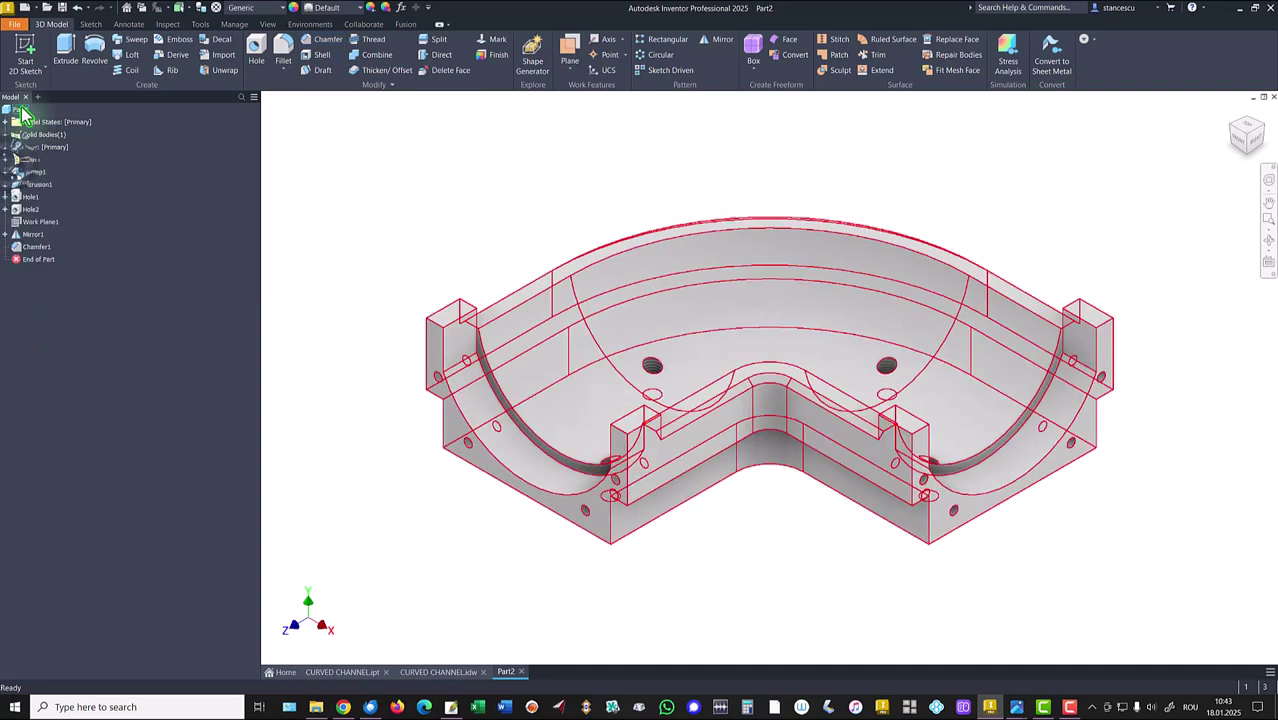
pyautogui.rightClick(15, 111)
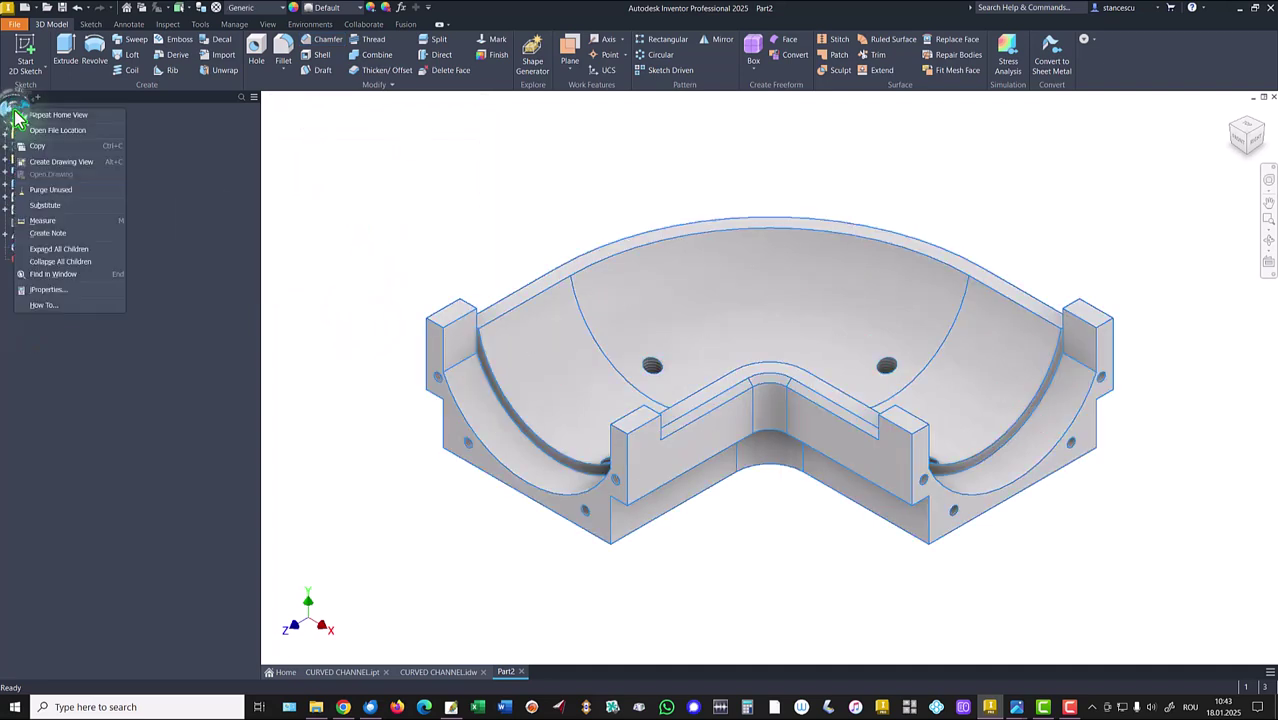
pyautogui.click(66, 289)
pyautogui.click(672, 177)
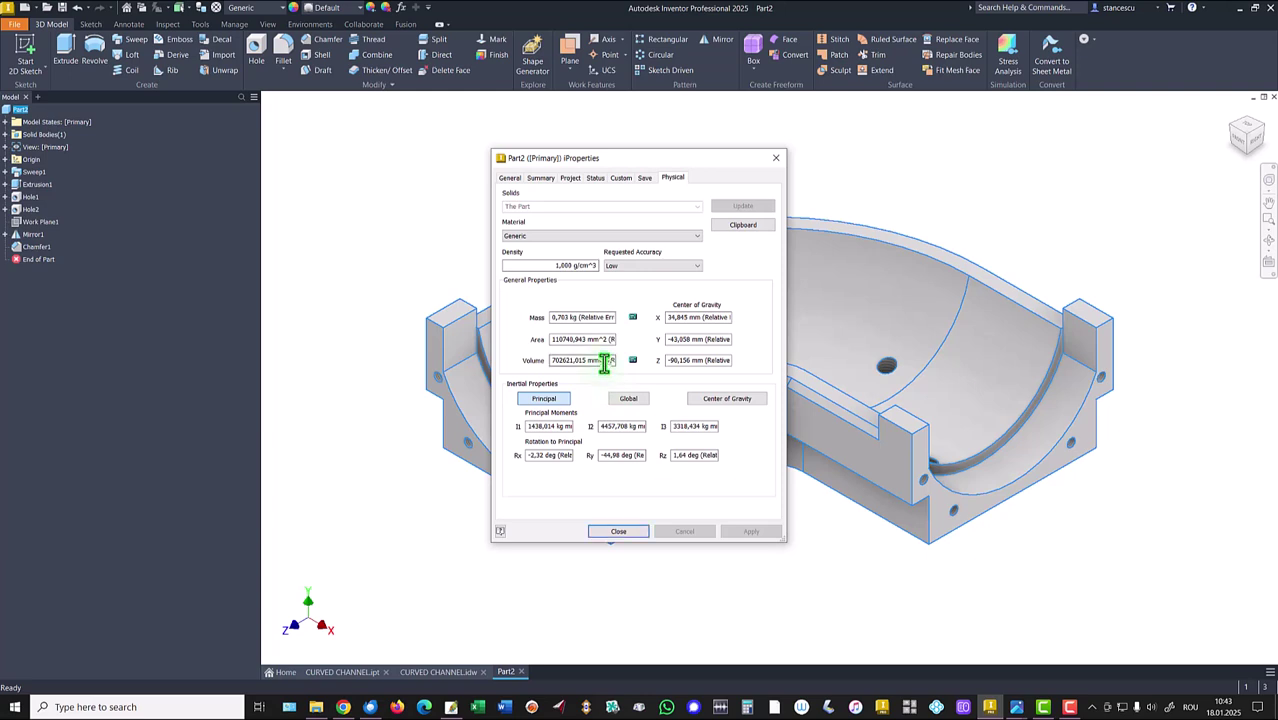
pyautogui.moveTo(604, 364); pyautogui.dragTo(485, 362)
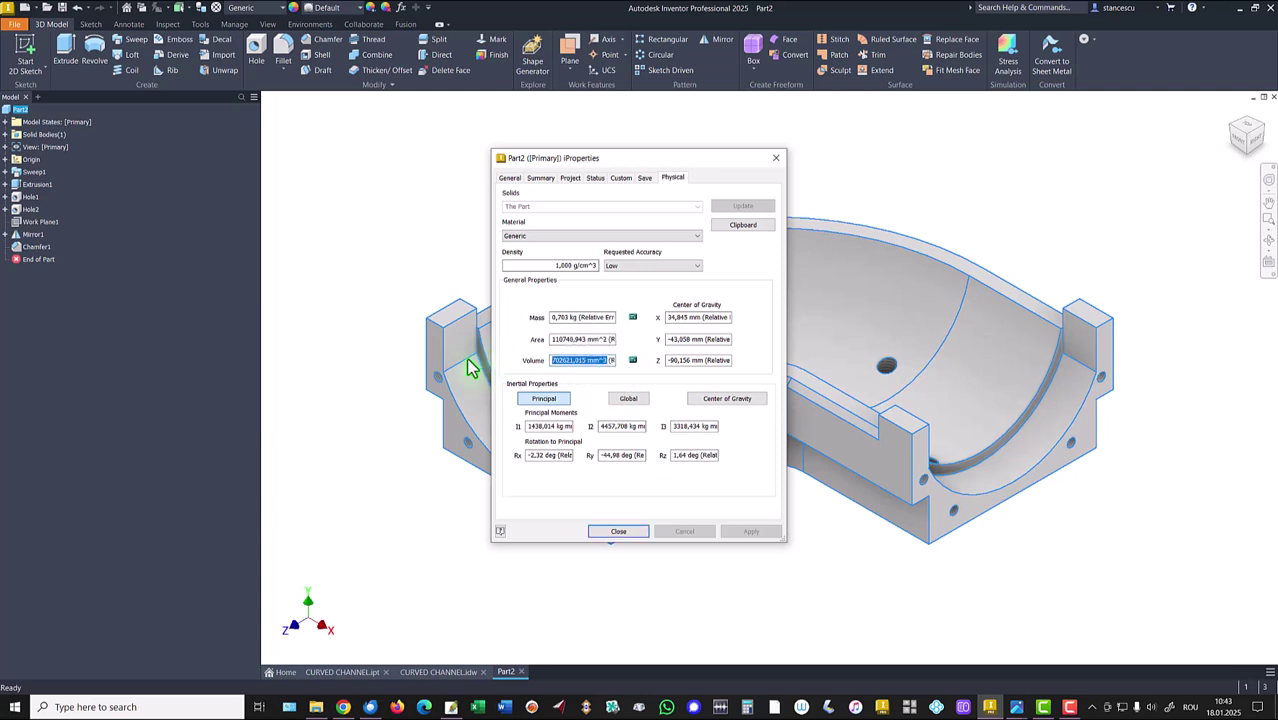
pyautogui.hotkey('ctrl', 'c')
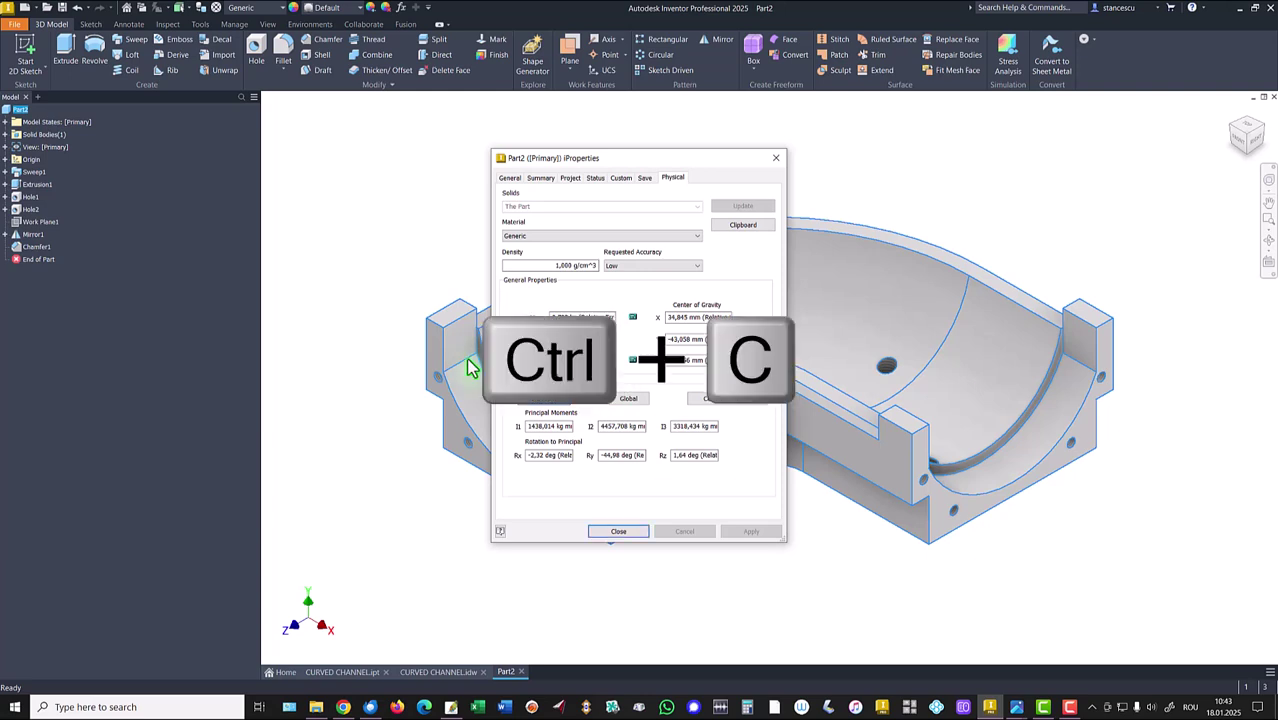
pyautogui.click(632, 534)
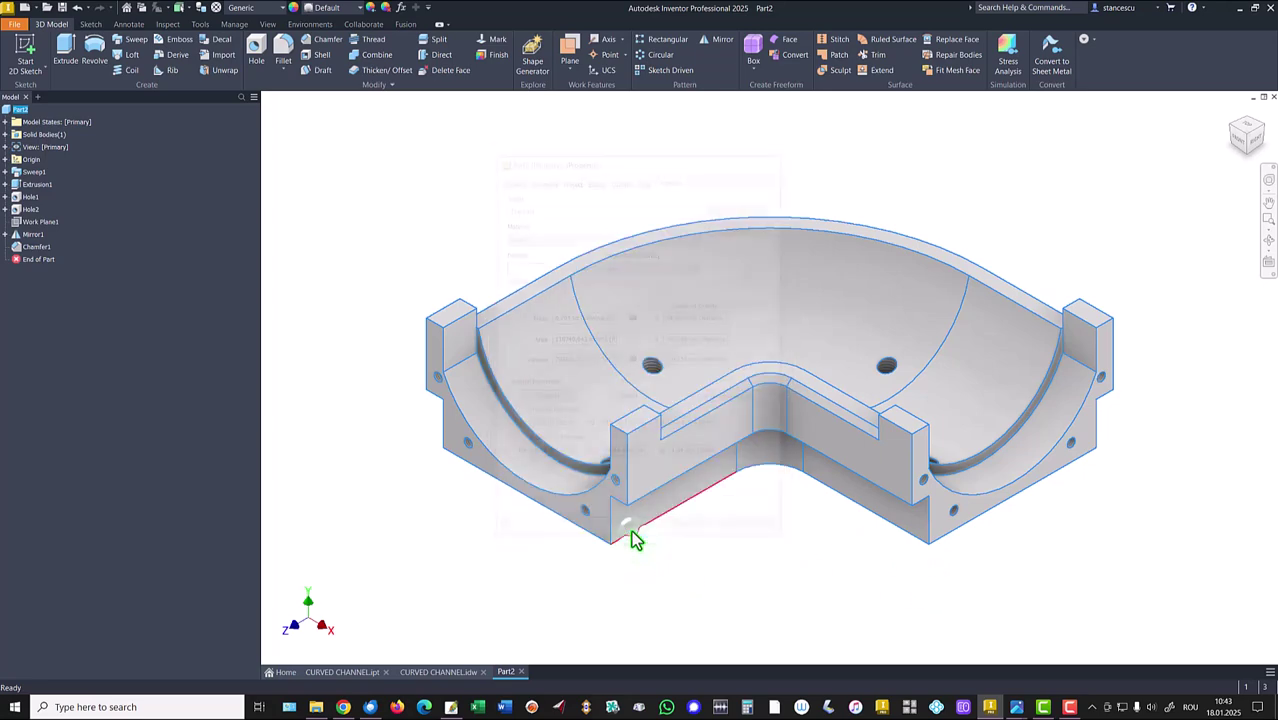
# - Replace the drawing's old volume value with the pasted 702621,015 mm^3, then return to Part2
pyautogui.click(452, 683)
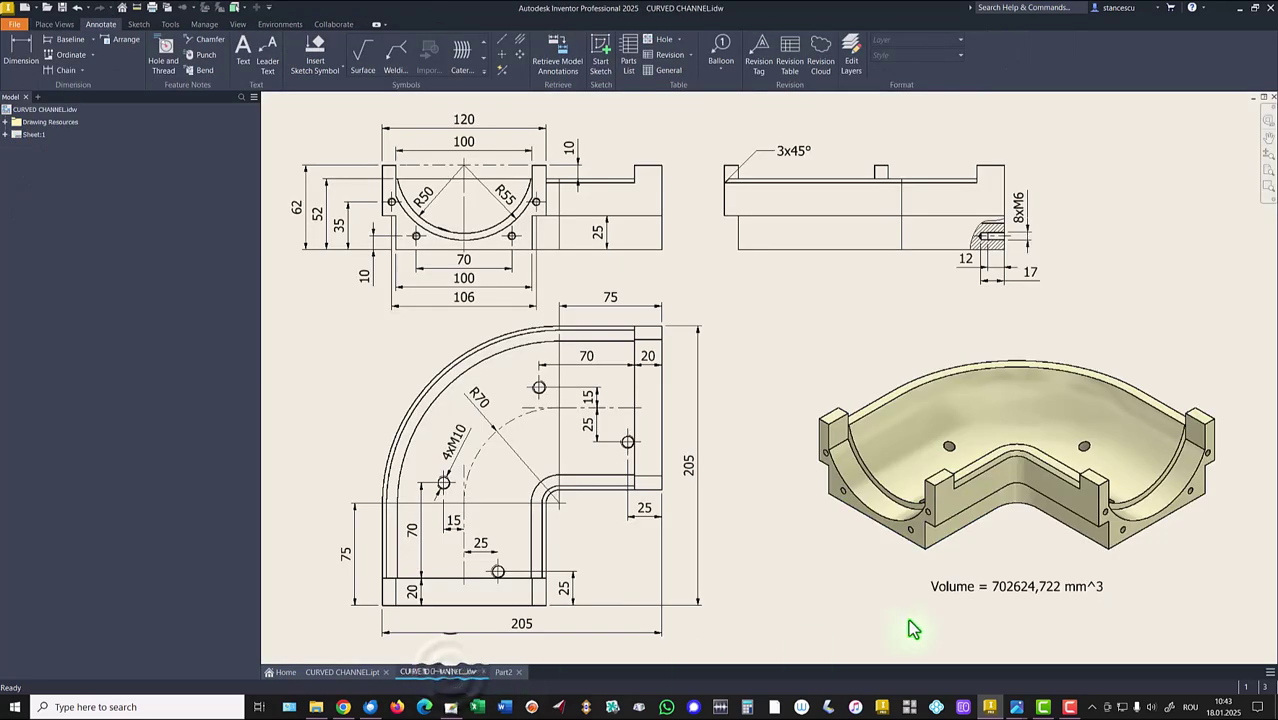
pyautogui.click(1022, 586)
pyautogui.doubleClick(1036, 587)
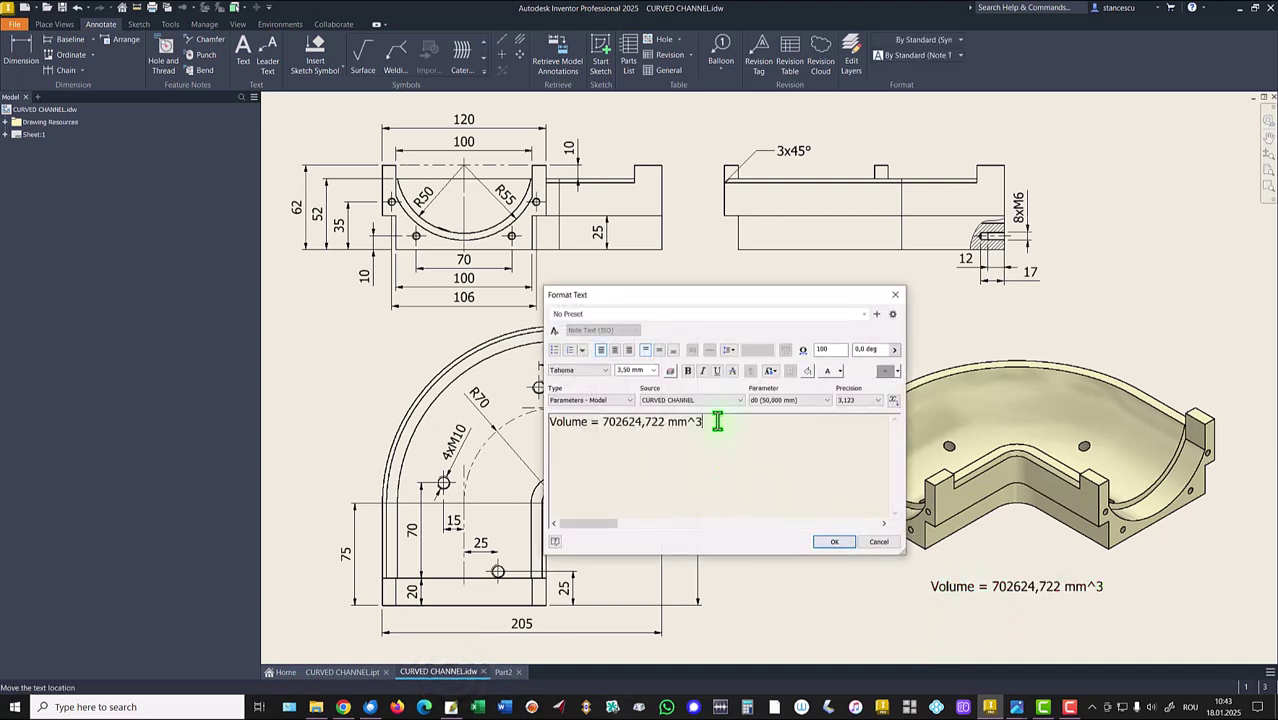
pyautogui.press('Return')
pyautogui.hotkey('ctrl', 'v')
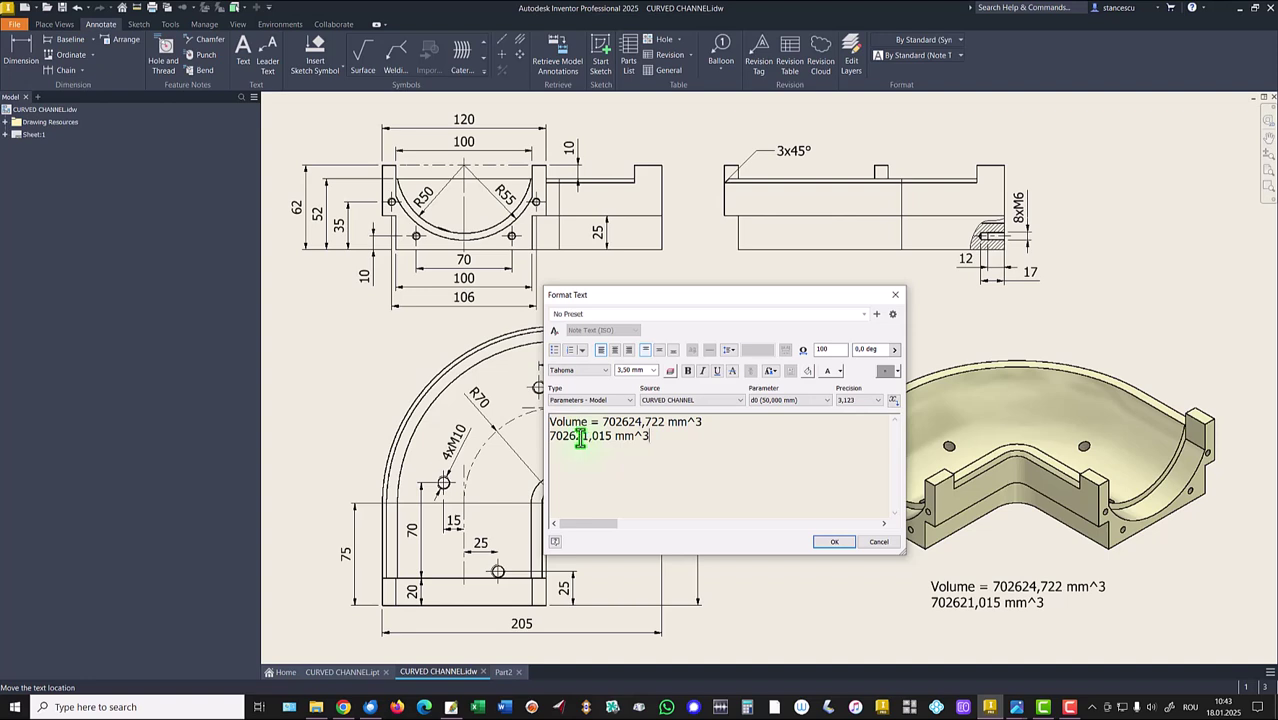
pyautogui.moveTo(582, 440); pyautogui.dragTo(590, 457)
pyautogui.click(603, 423)
pyautogui.hotkey('shift', 'End')
pyautogui.press('Delete')
pyautogui.press('Delete')
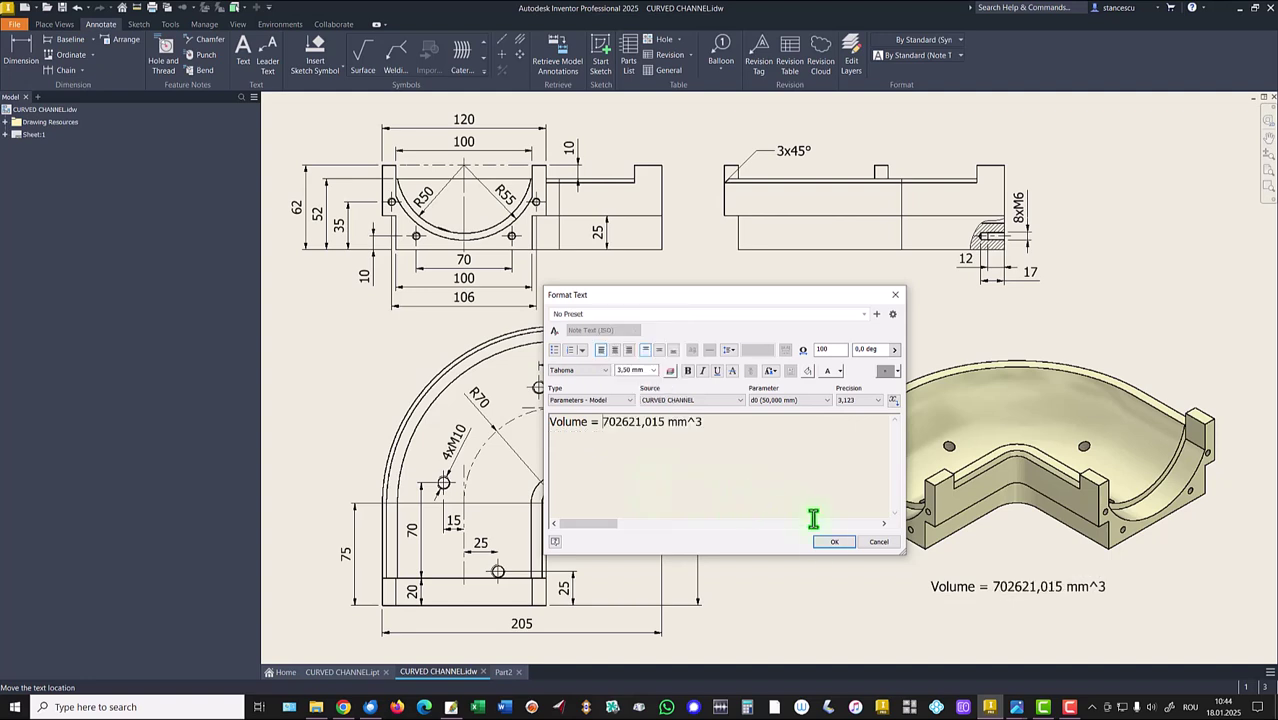
pyautogui.click(835, 543)
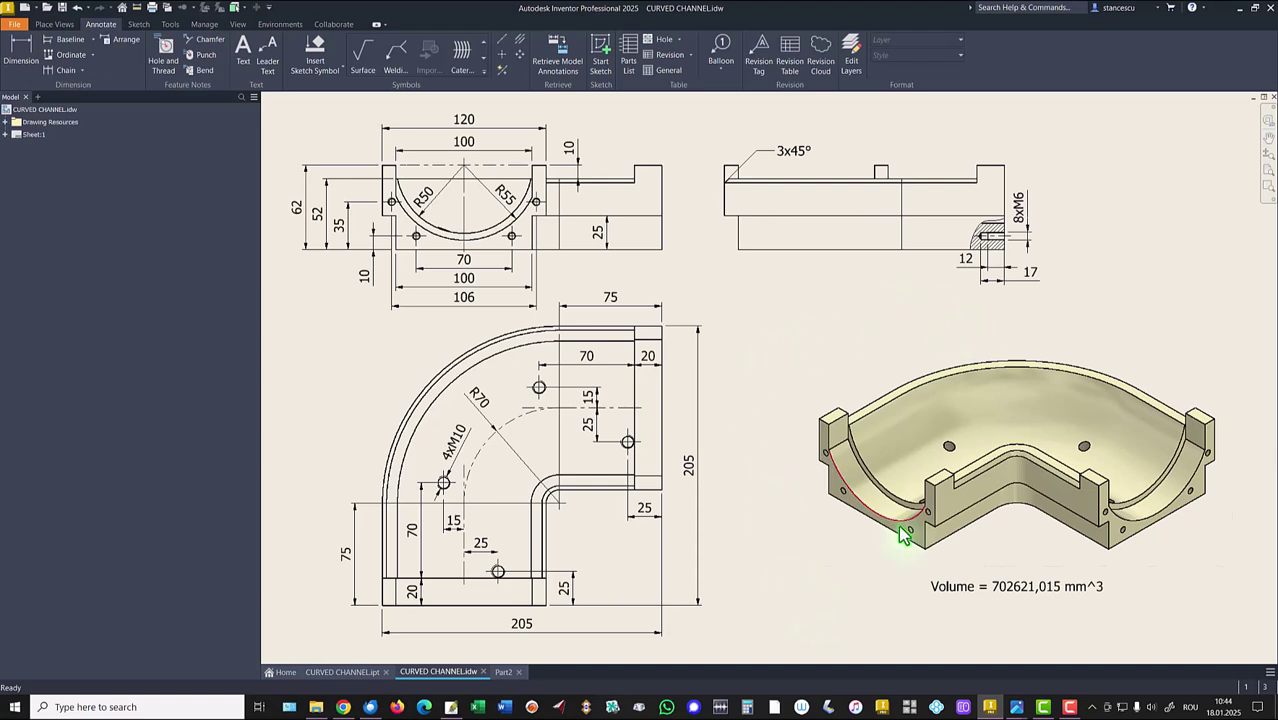
pyautogui.click(505, 672)
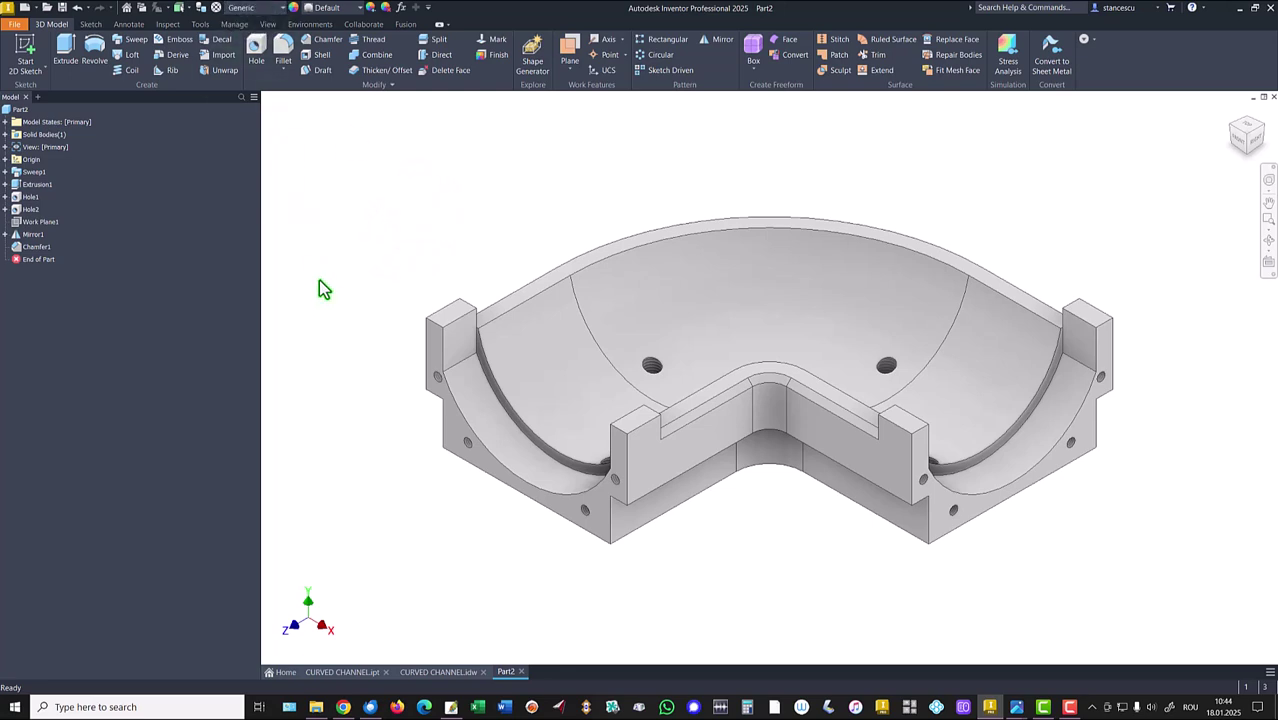
# - Set Part2's material to ABS Plastic with the Smooth - Ash appearance
pyautogui.scroll(-7, 305, 285)
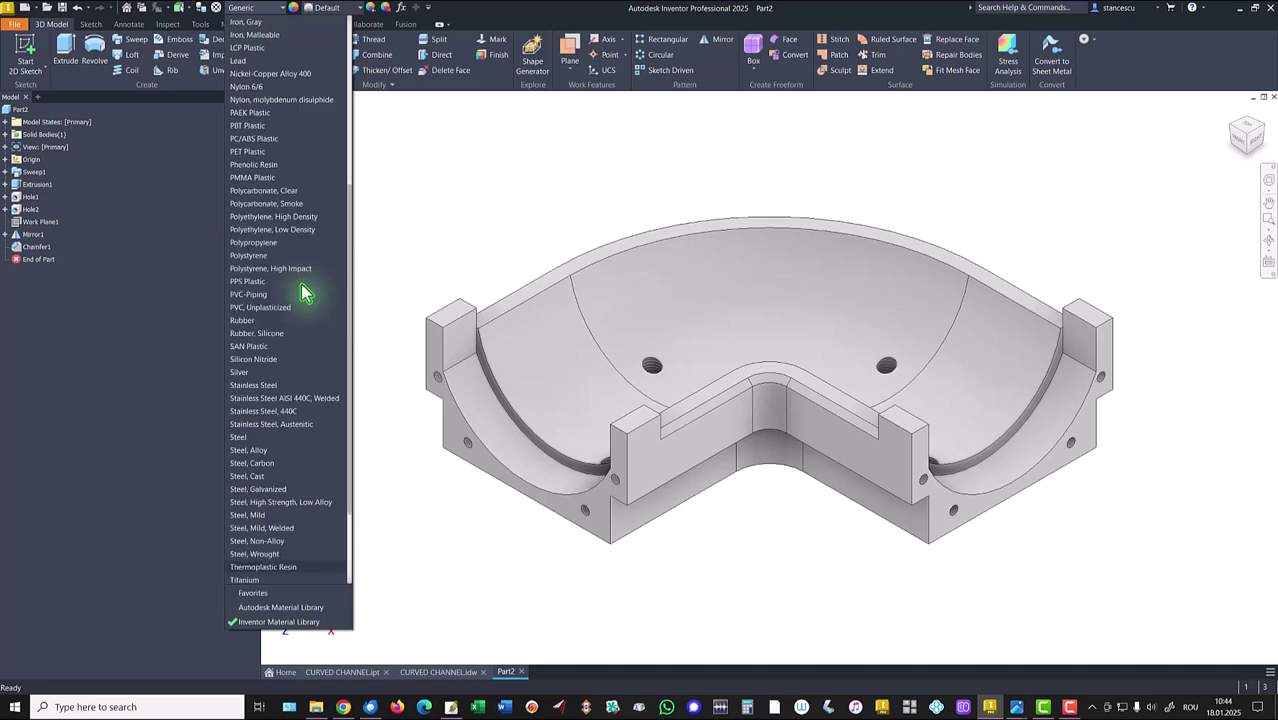
pyautogui.scroll(7, 281, 116)
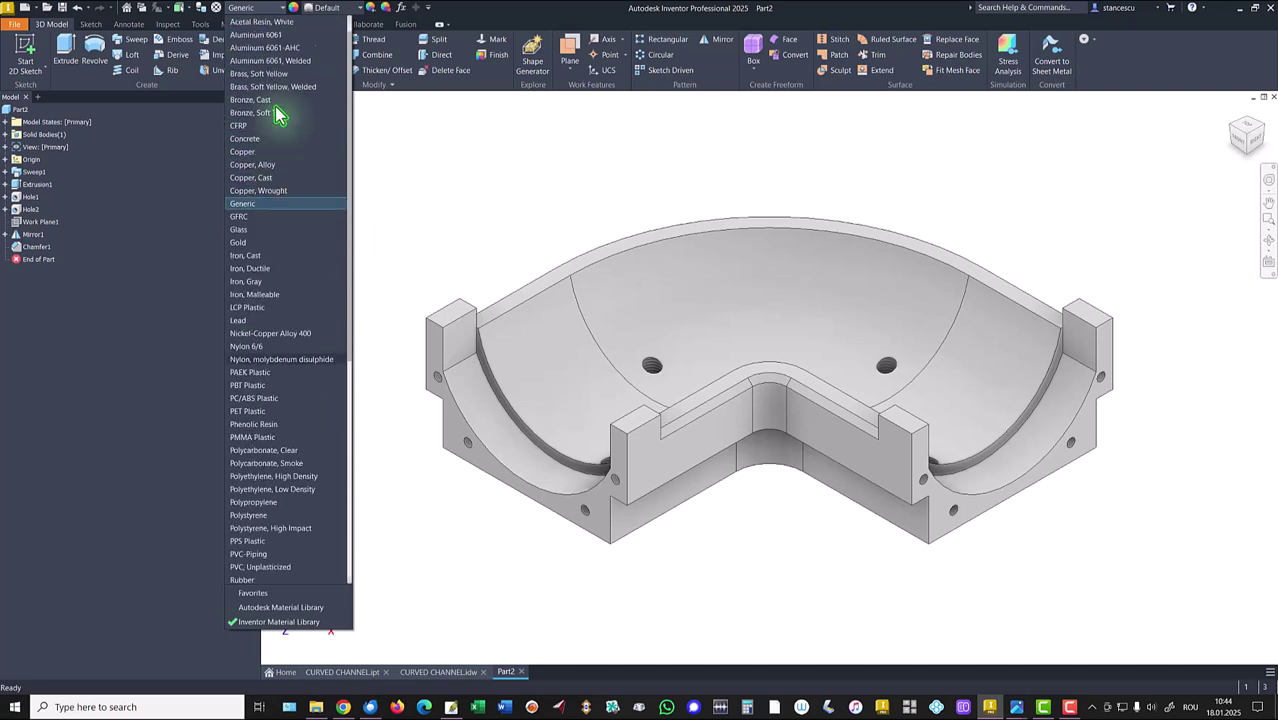
pyautogui.click(250, 22)
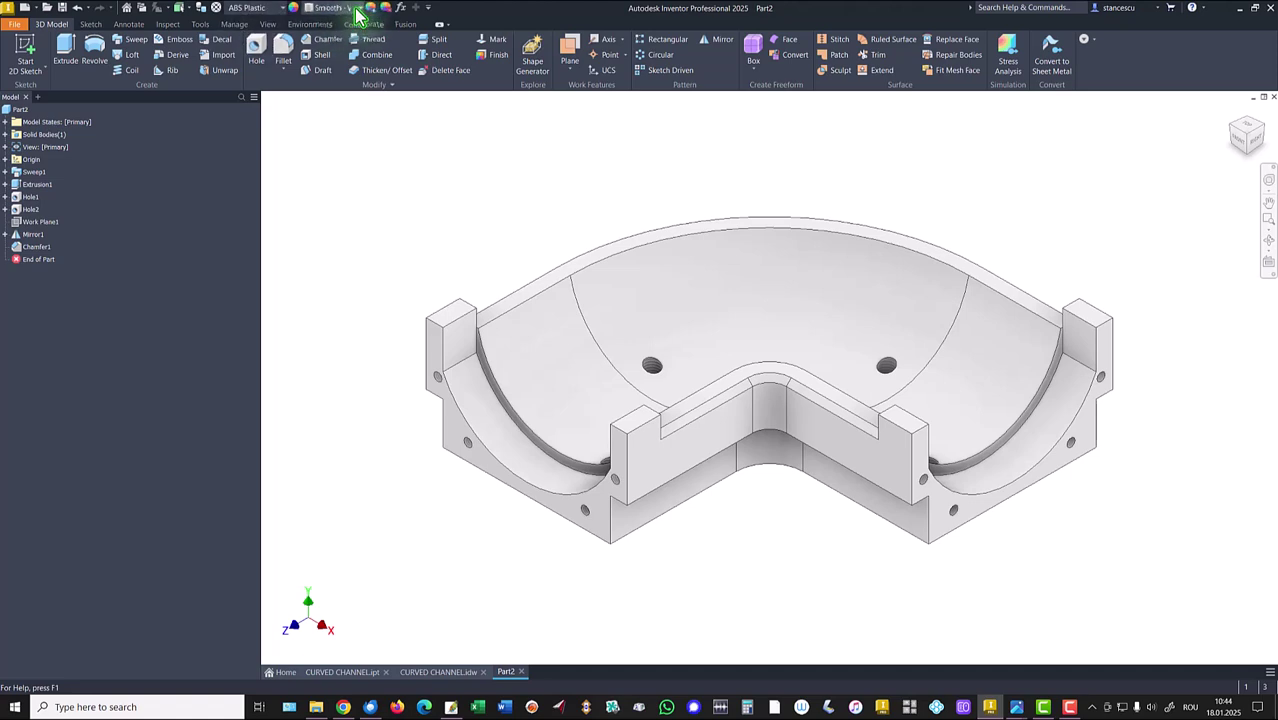
pyautogui.click(345, 8)
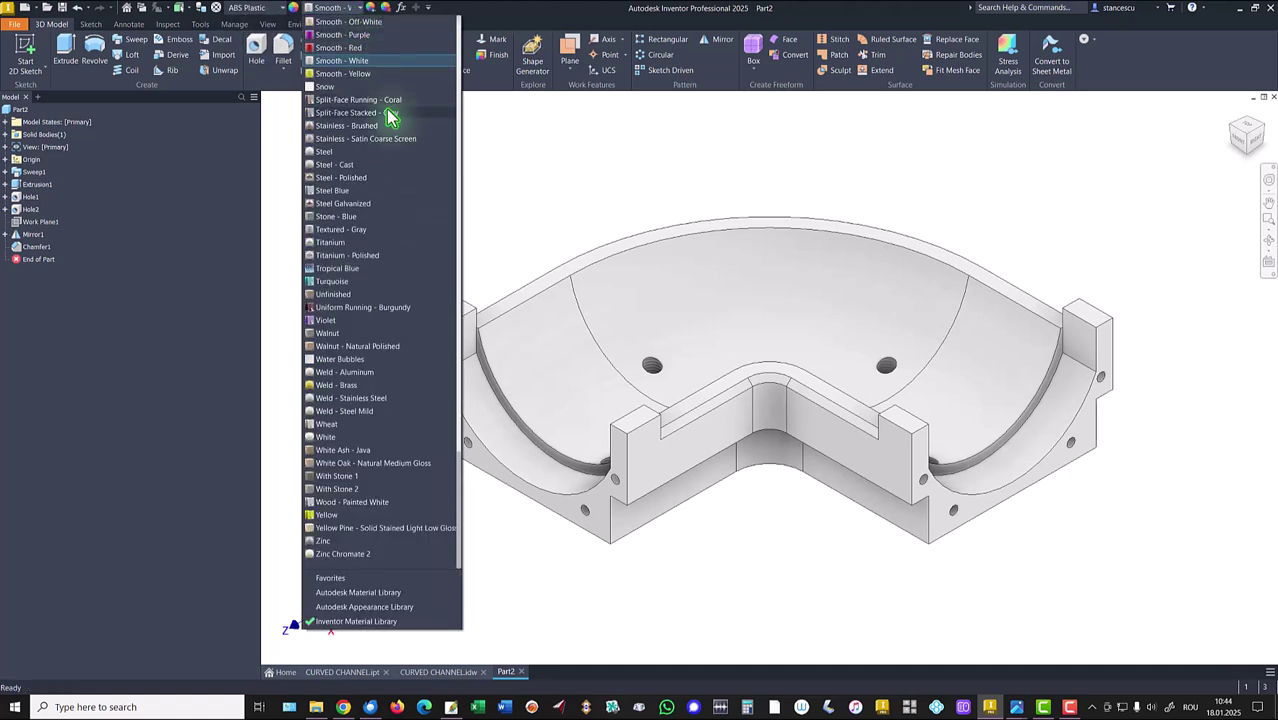
pyautogui.scroll(2, 390, 117)
pyautogui.scroll(1, 400, 75)
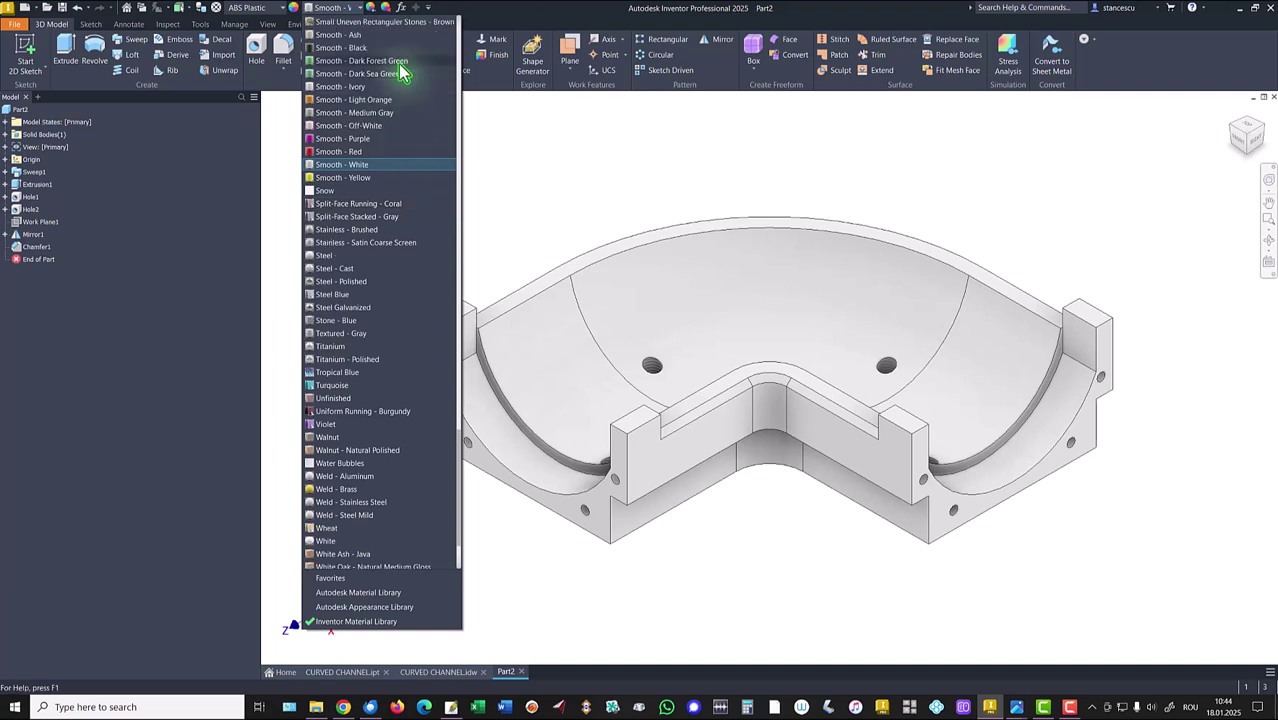
pyautogui.click(338, 35)
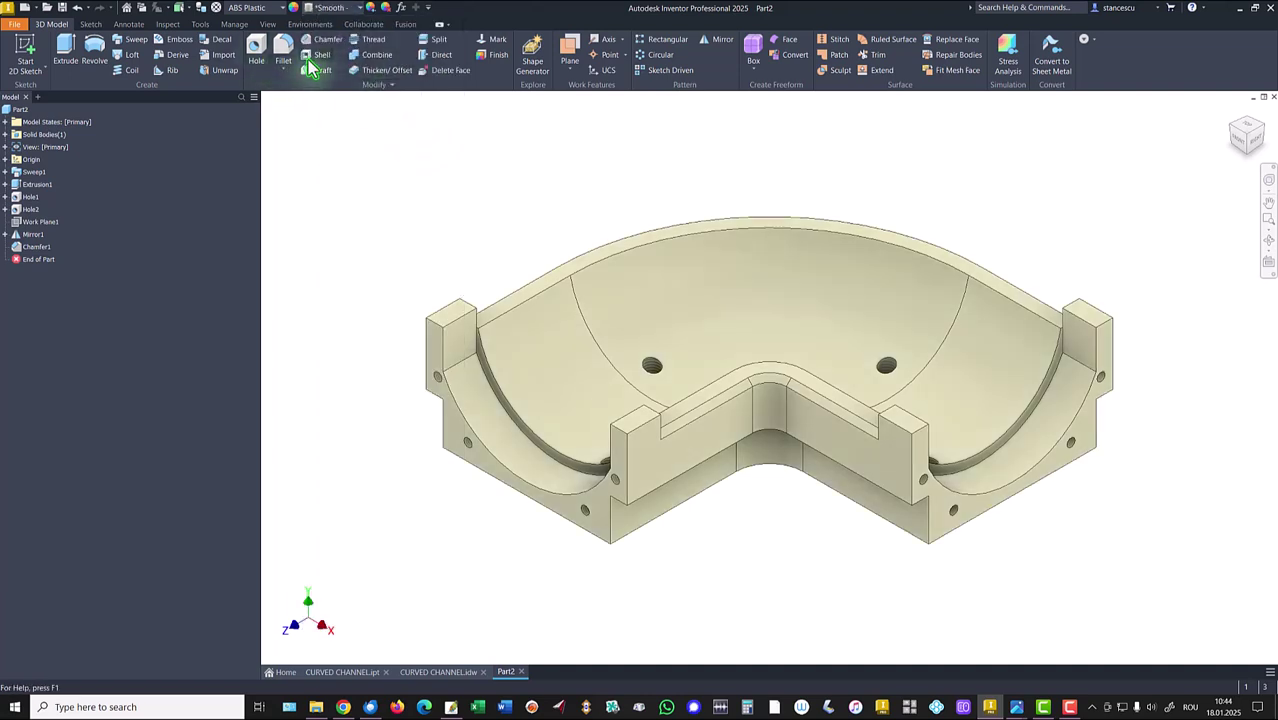
# - Change the lighting style from Default IBL to Default Lights
pyautogui.click(266, 24)
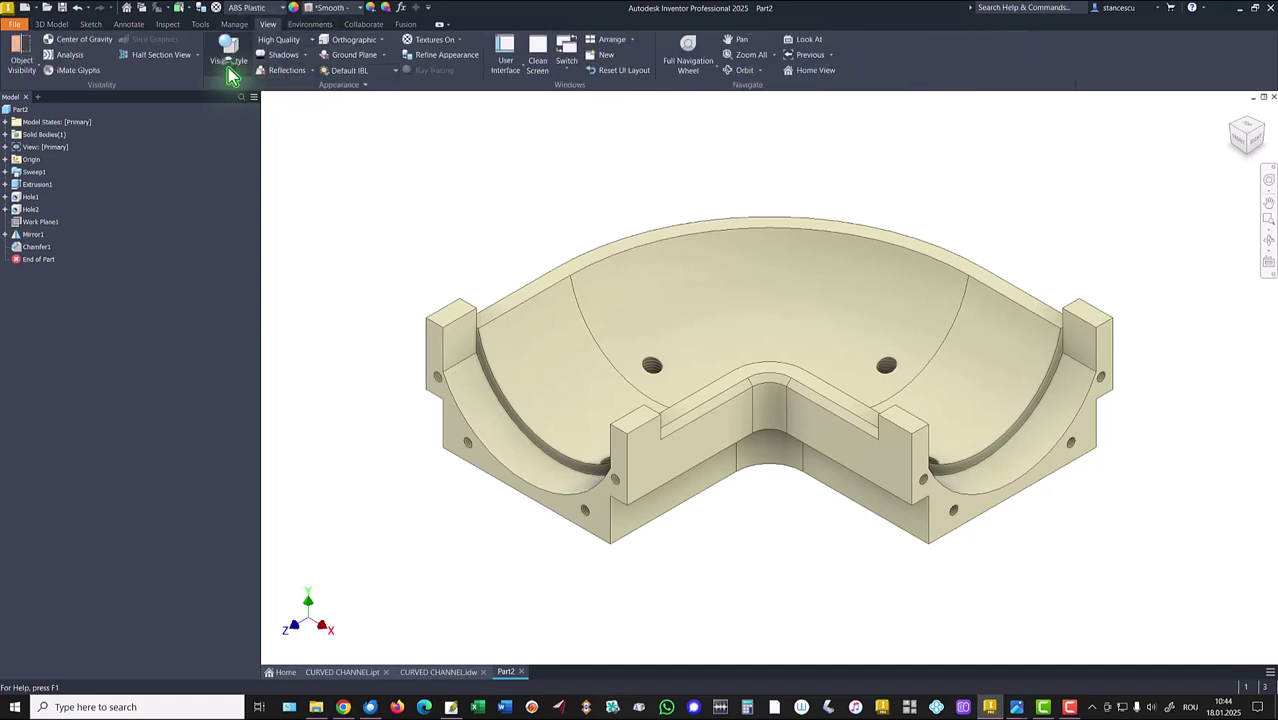
pyautogui.click(228, 60)
pyautogui.click(243, 122)
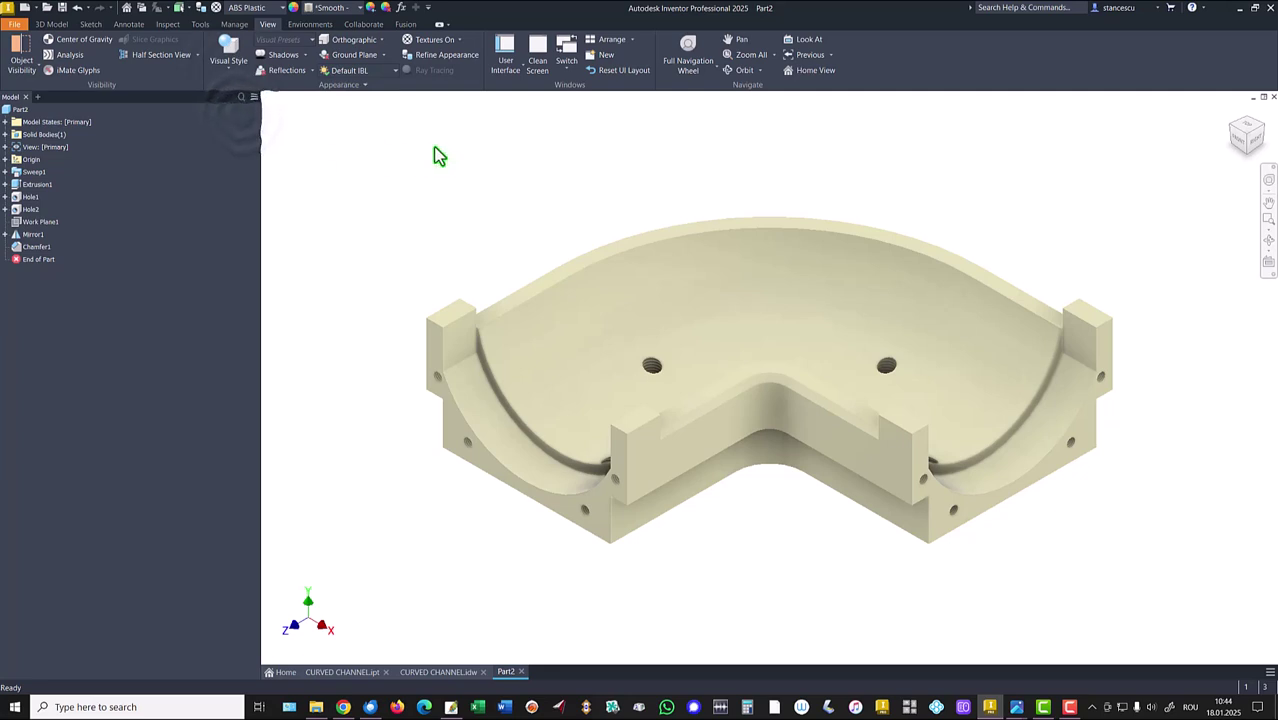
pyautogui.click(347, 74)
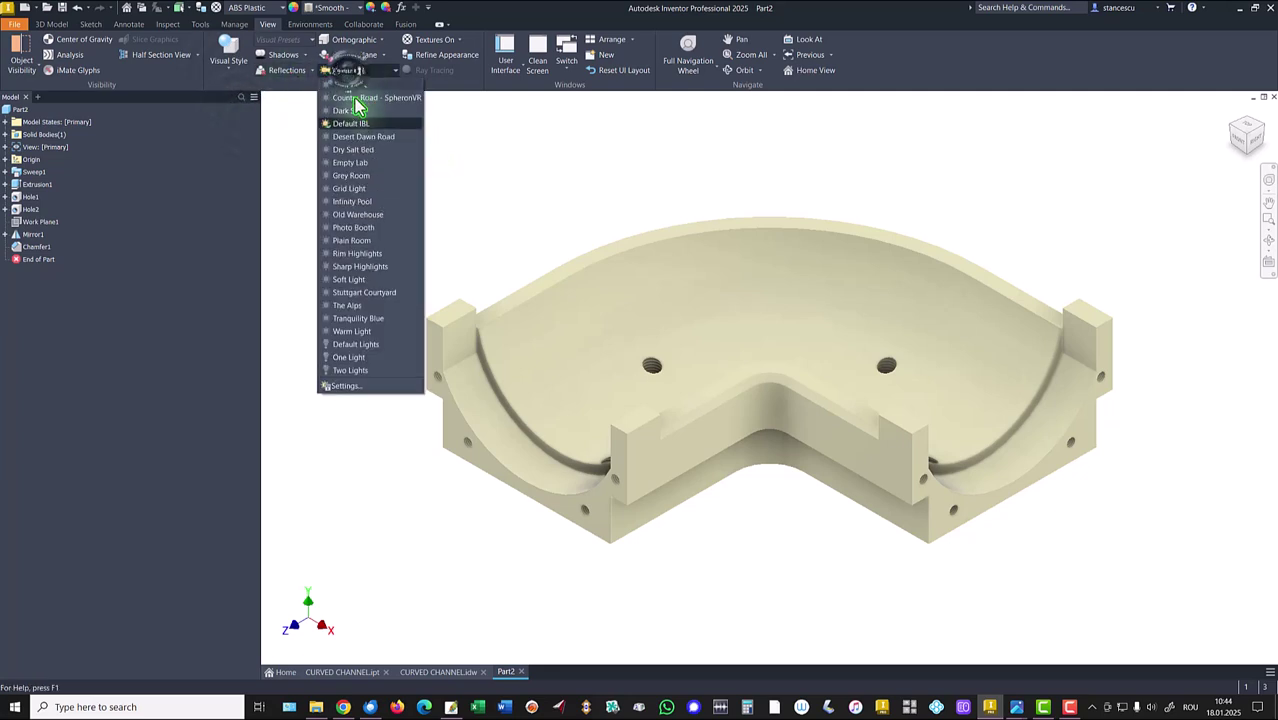
pyautogui.click(358, 344)
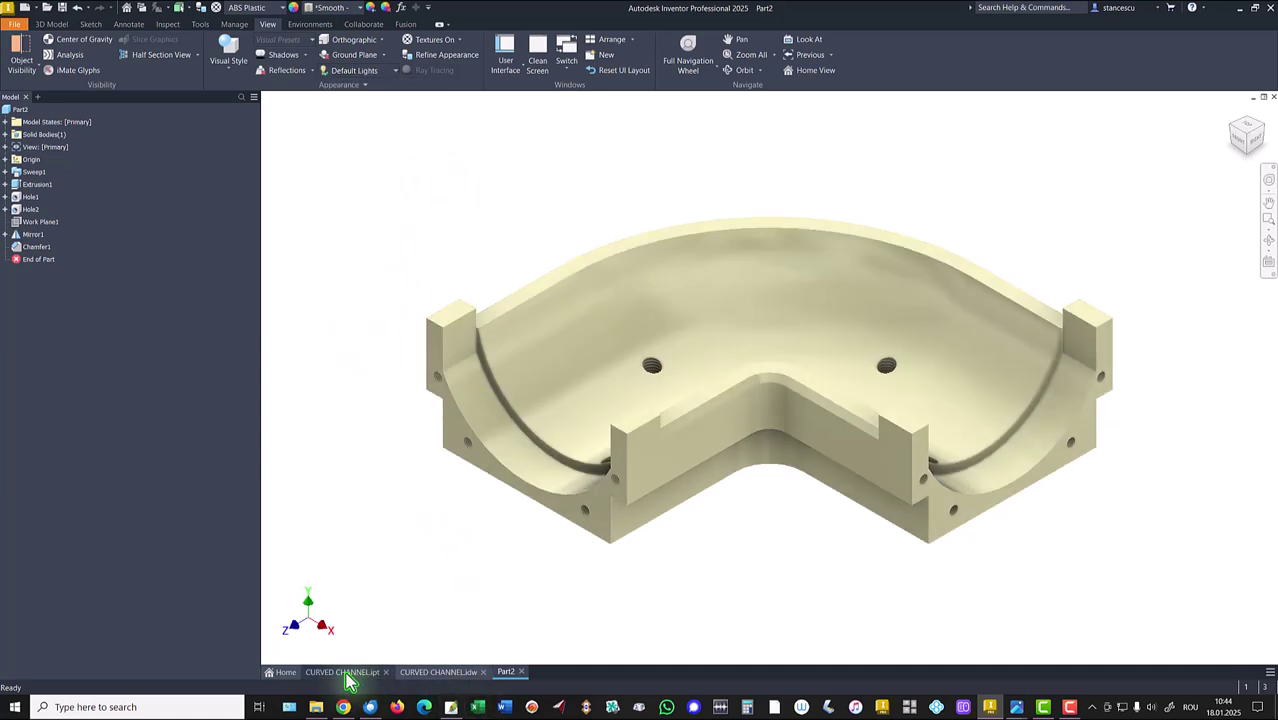
pyautogui.click(333, 673)
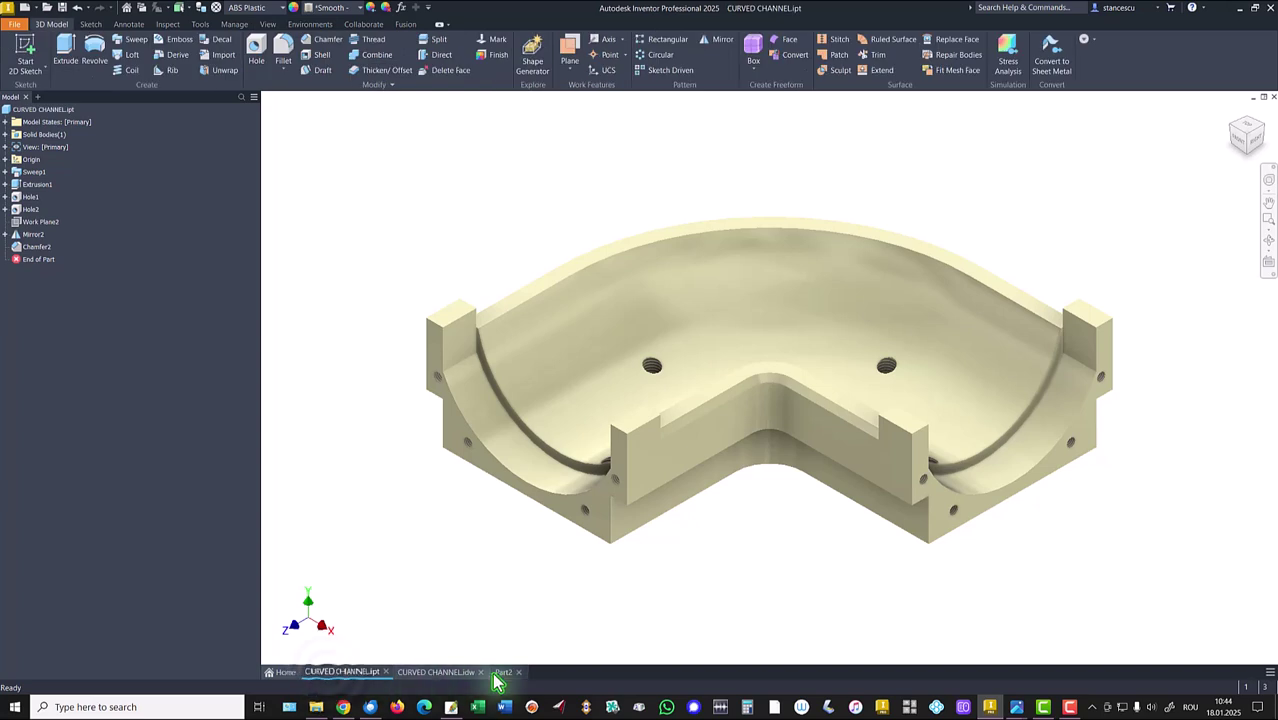
pyautogui.click(503, 672)
pyautogui.click(357, 673)
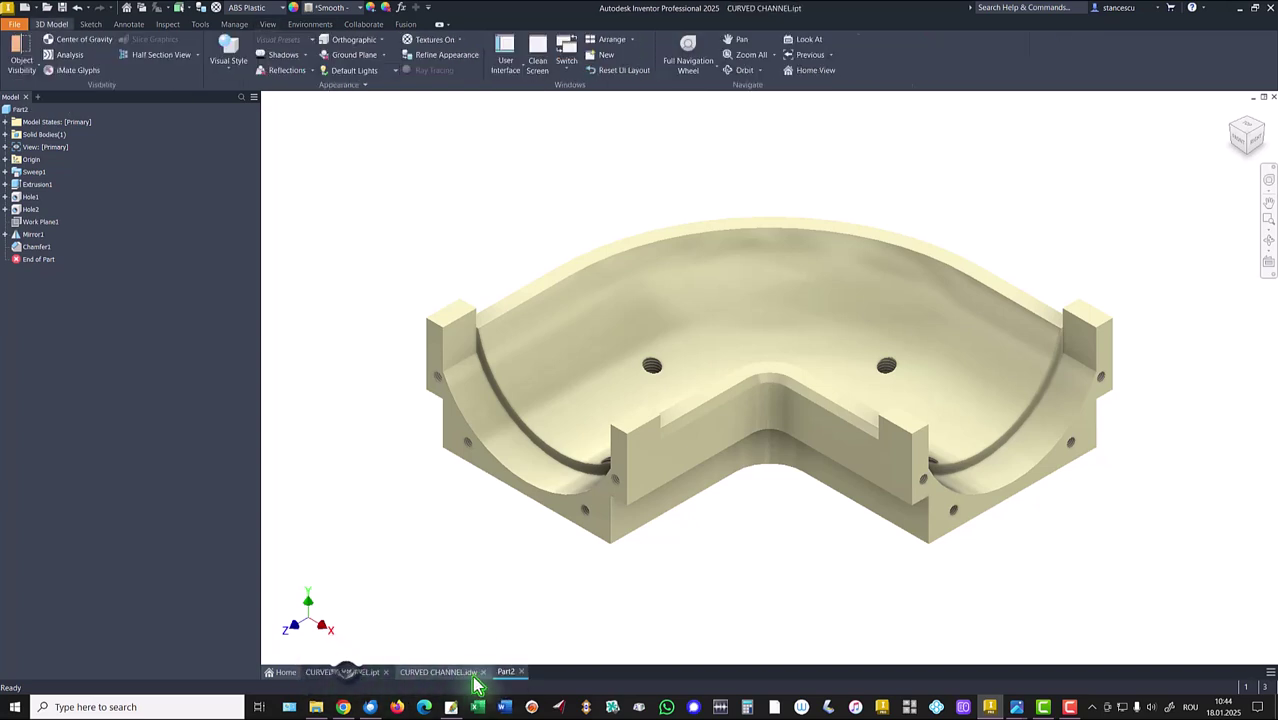
pyautogui.click(500, 673)
pyautogui.click(503, 600)
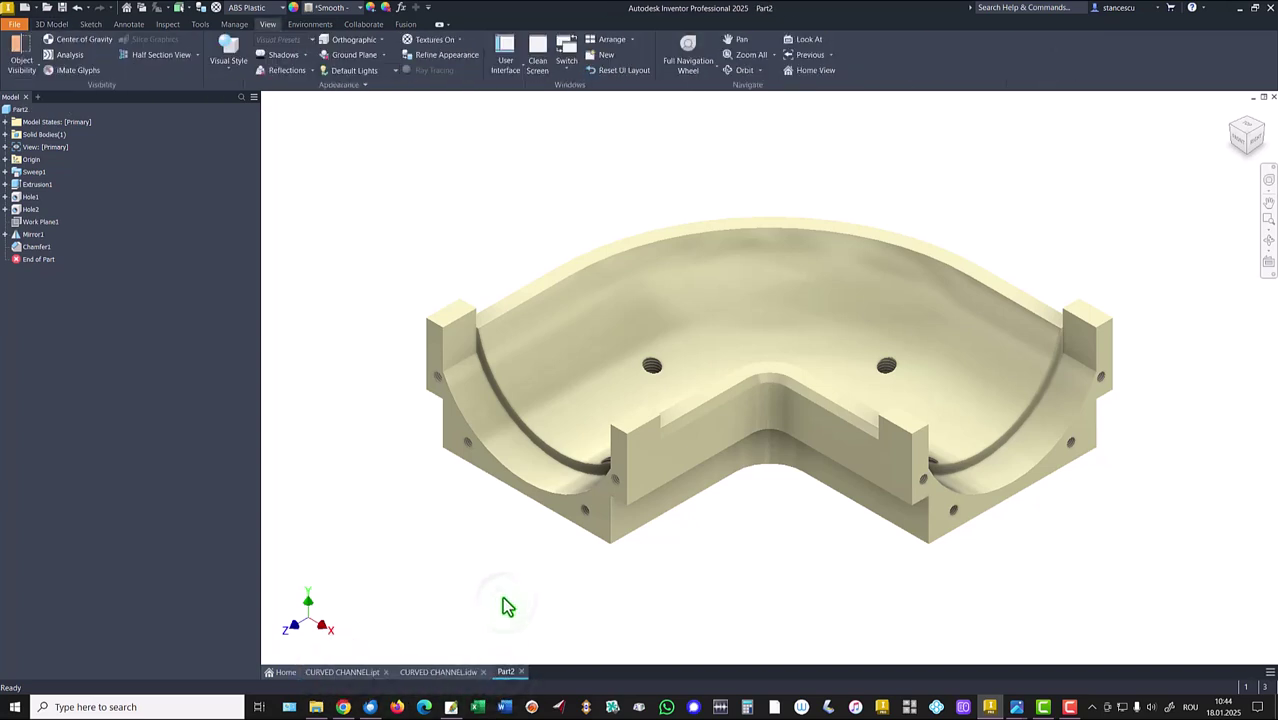